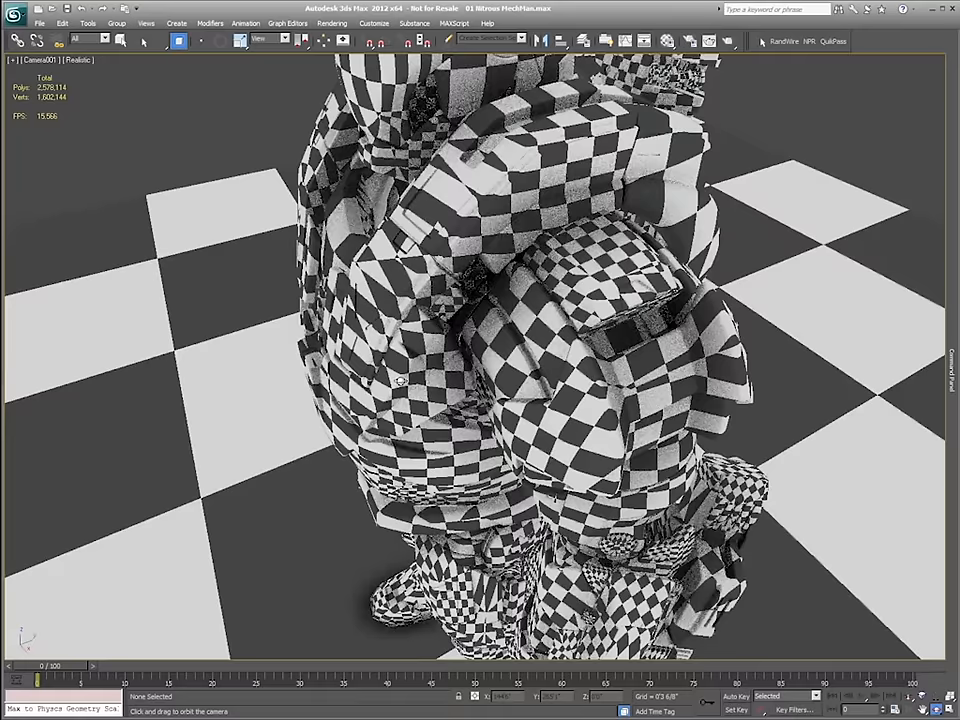
# Switch the Camera001 viewport with the mech from Realistic to Shaded display.
pyautogui.moveTo(445, 360); pyautogui.dragTo(428, 376)
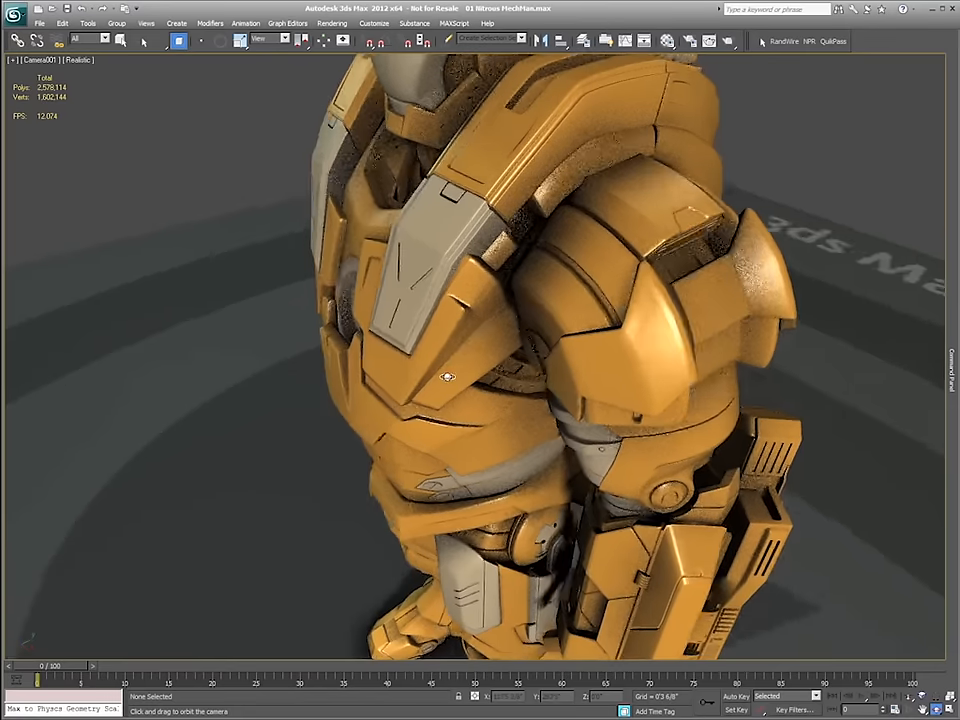
pyautogui.moveTo(446, 377); pyautogui.dragTo(553, 253)
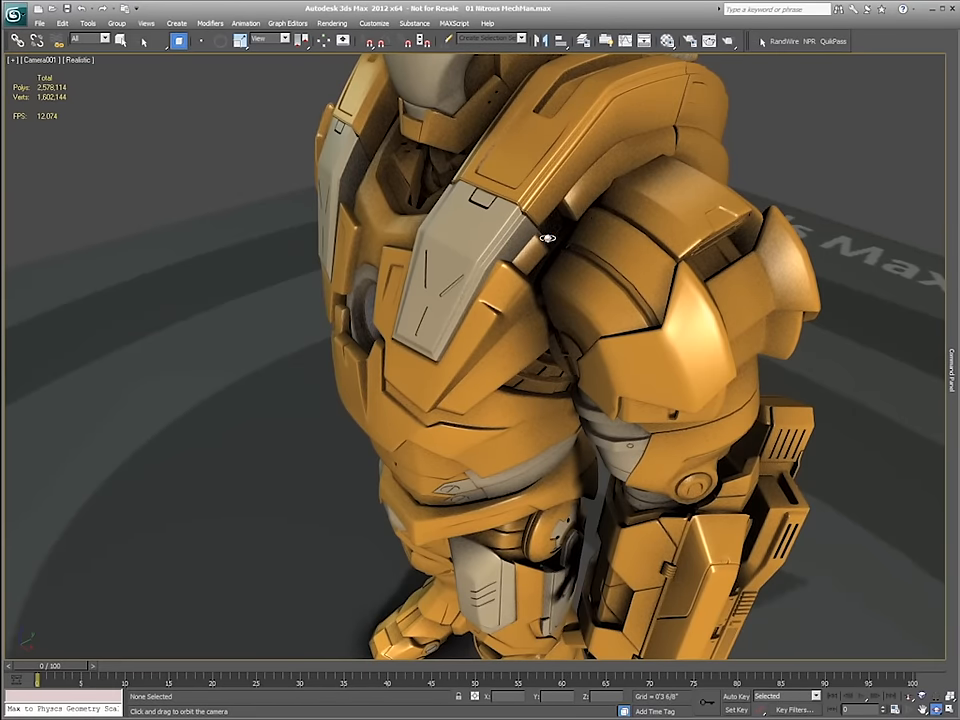
pyautogui.moveTo(455, 334); pyautogui.dragTo(469, 268)
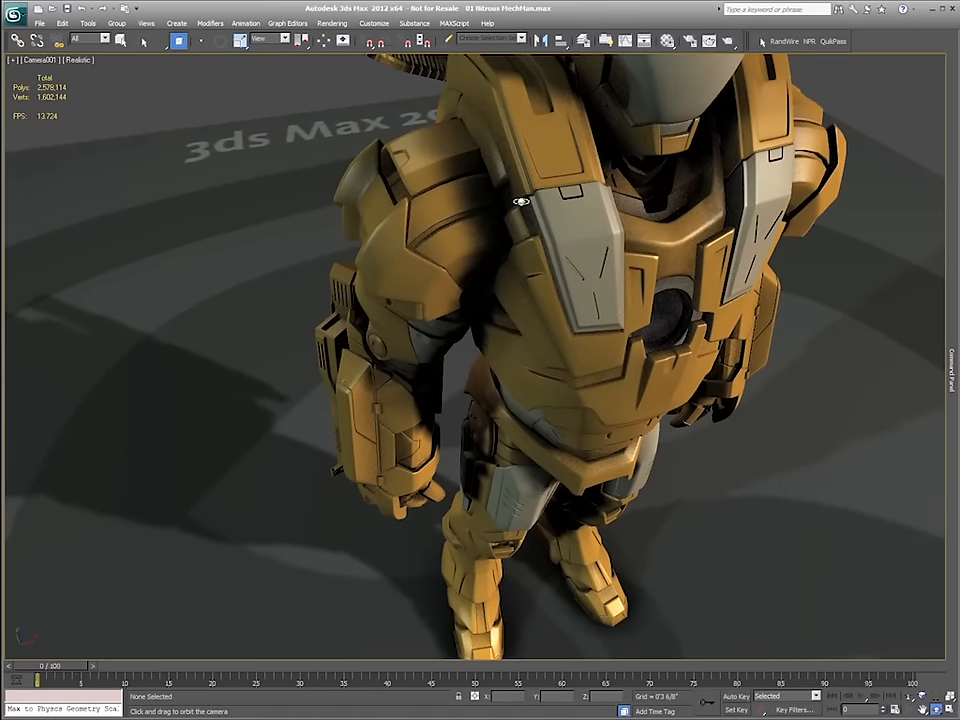
pyautogui.moveTo(541, 291); pyautogui.dragTo(602, 242)
pyautogui.keyDown('ctrl'); pyautogui.keyDown('alt'); pyautogui.moveTo(602, 242); pyautogui.dragTo(588, 344, button='middle'); pyautogui.keyUp('alt'); pyautogui.keyUp('ctrl')
pyautogui.rightClick(478, 255)
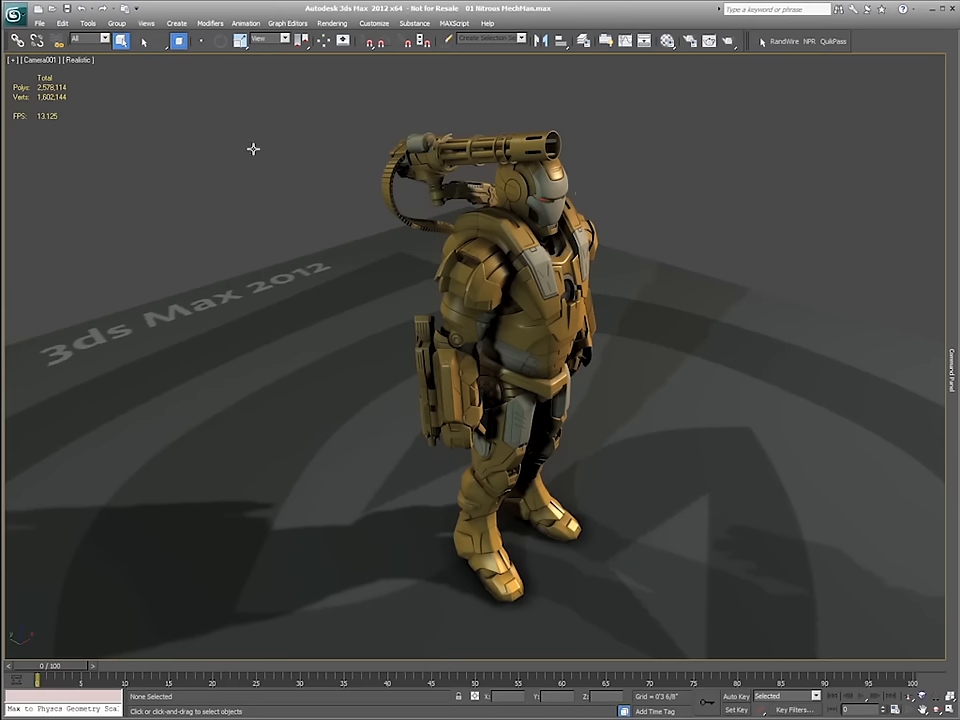
pyautogui.click(80, 60)
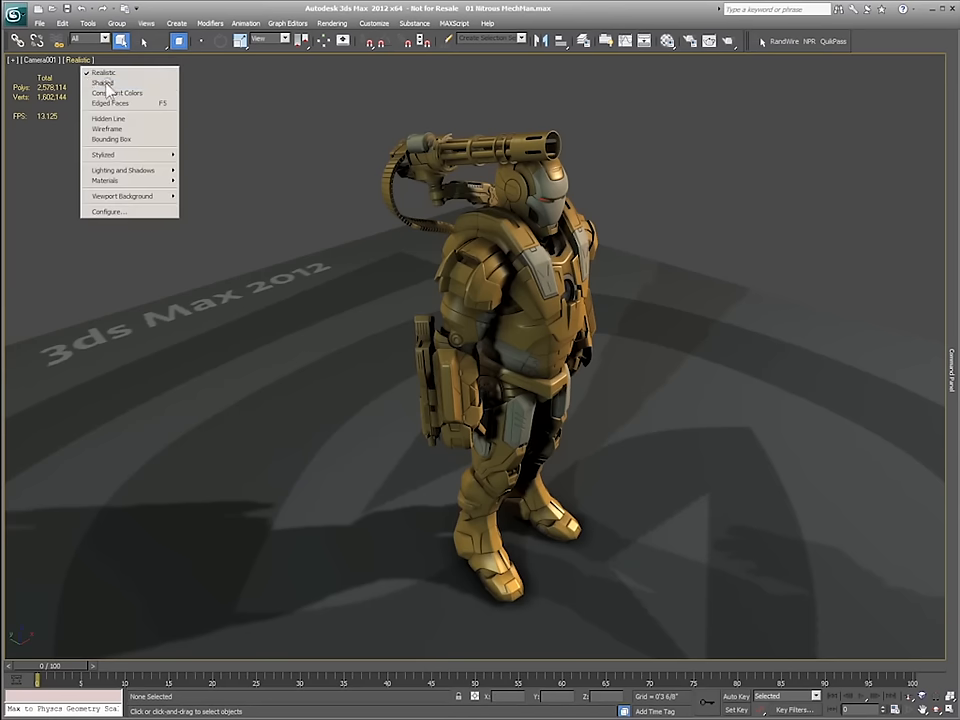
pyautogui.click(104, 83)
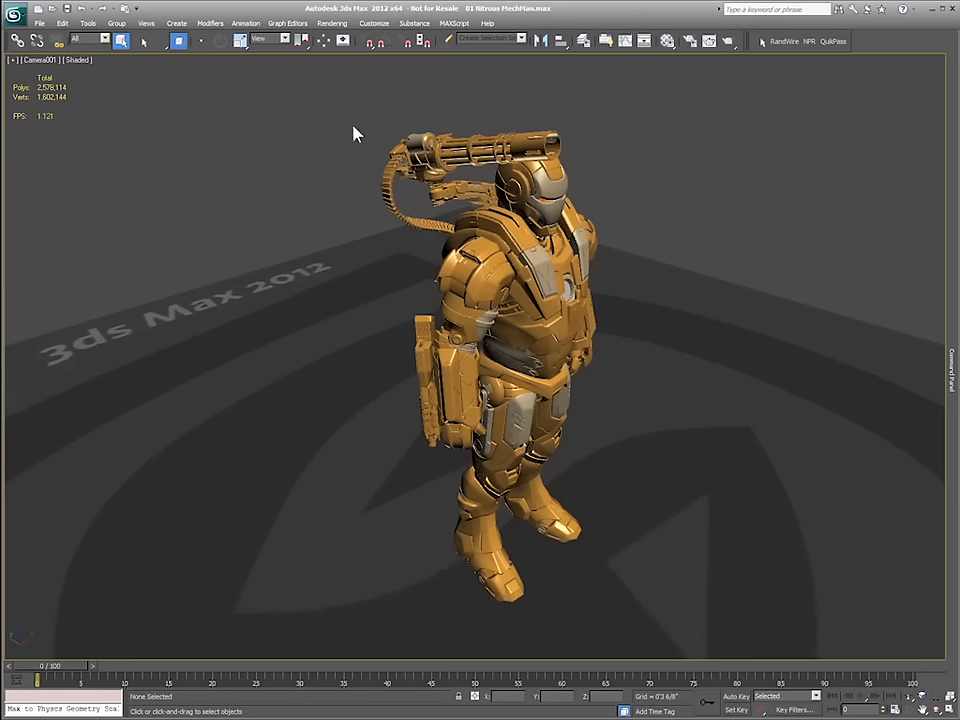
# Select the whole mech and clone it as three copies in a row beside the original.
pyautogui.moveTo(319, 101); pyautogui.dragTo(731, 617)
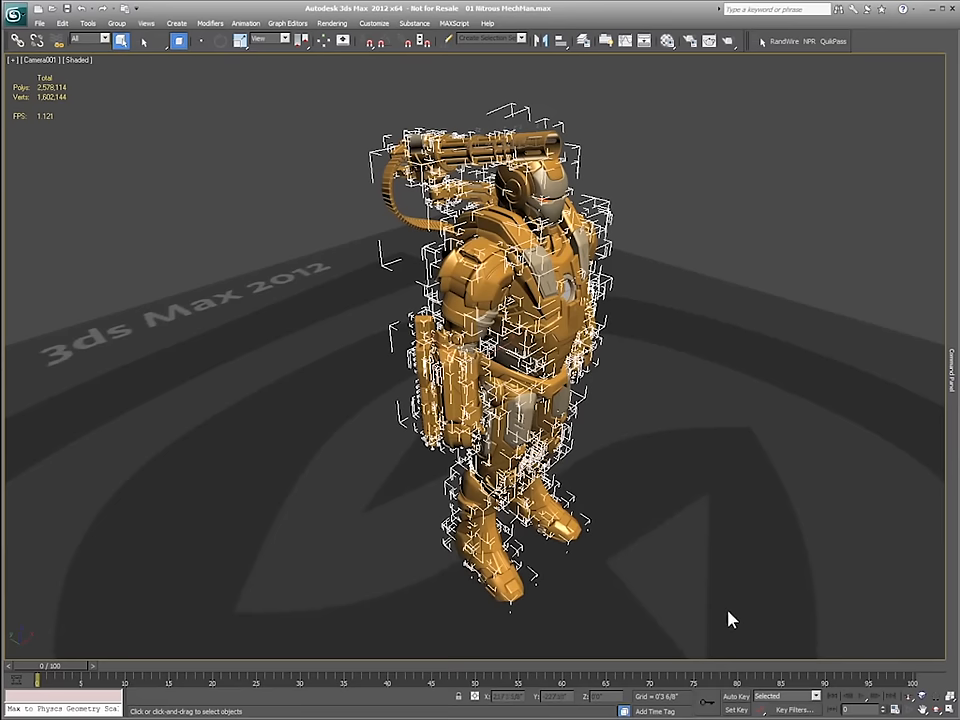
pyautogui.rightClick(586, 338)
pyautogui.click(605, 352)
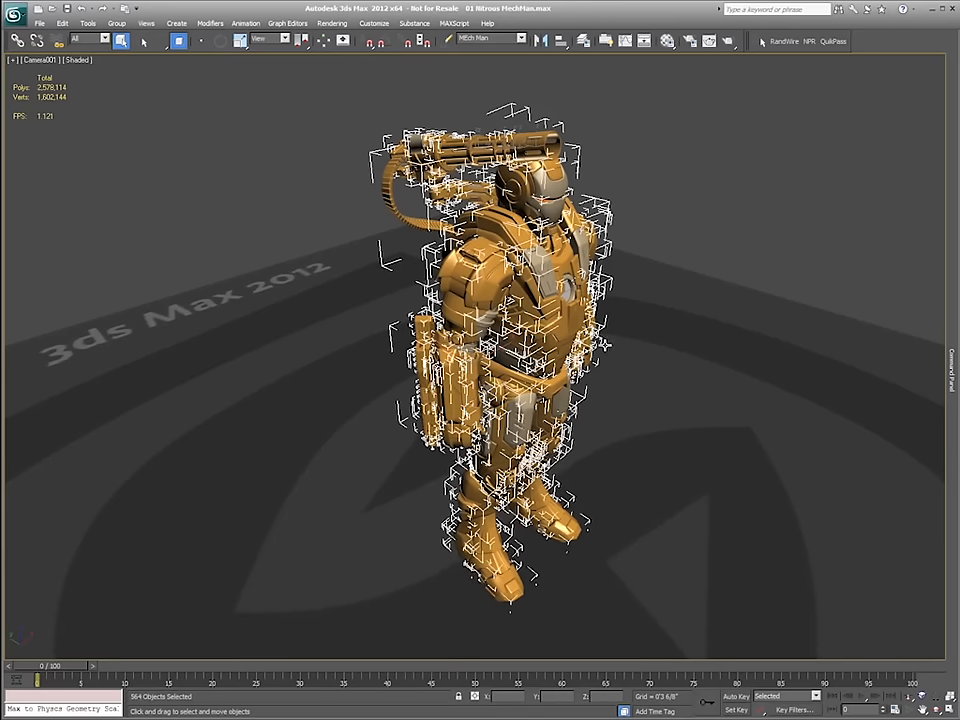
pyautogui.moveTo(440, 263)
pyautogui.keyDown('shift'); pyautogui.mouseDown()
pyautogui.moveTo(676, 289)
pyautogui.moveTo(709, 276)
pyautogui.moveTo(679, 297)
pyautogui.moveTo(702, 280)
pyautogui.mouseUp(); pyautogui.keyUp('shift')
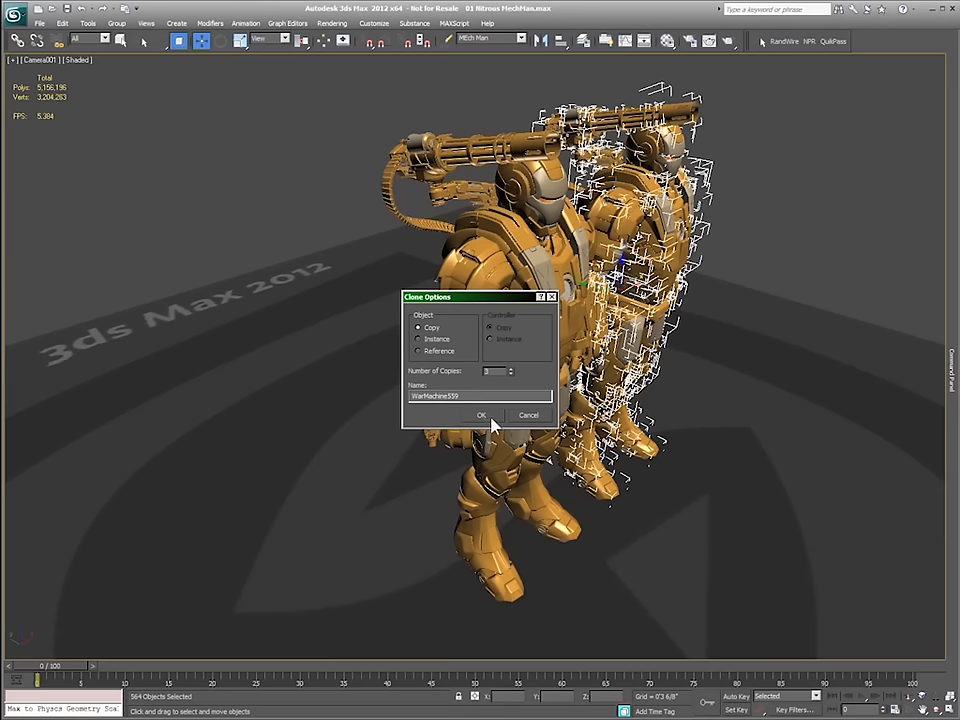
pyautogui.click(481, 415)
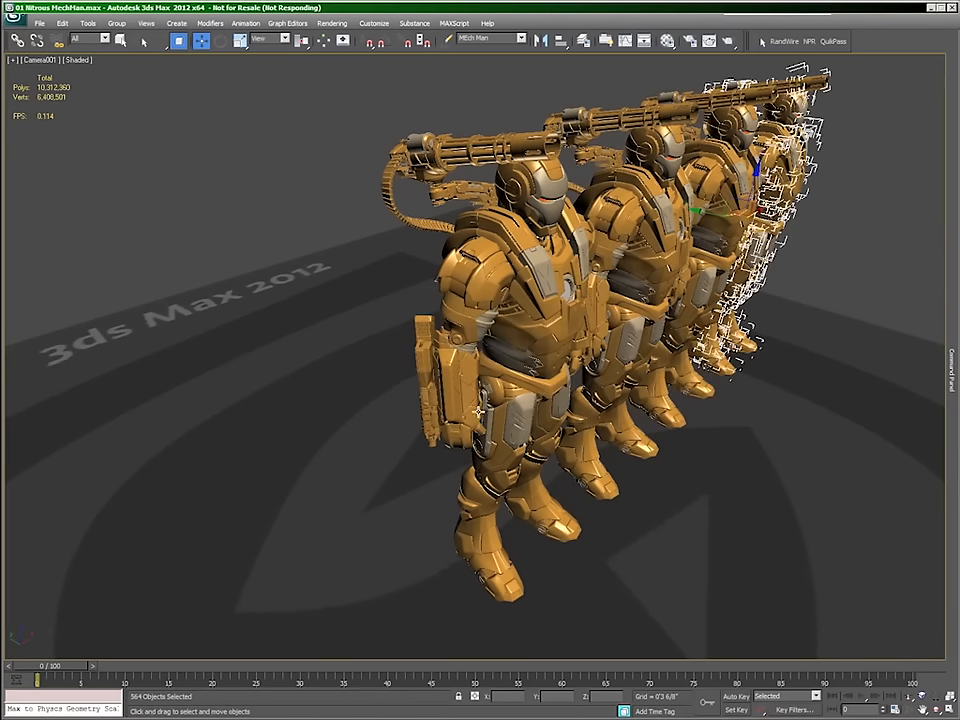
# Convert the chest plate piece of the second mech in the row to an Editable Poly.
pyautogui.keyDown('alt'); pyautogui.moveTo(494, 393); pyautogui.dragTo(700, 450, button='middle'); pyautogui.keyUp('alt')
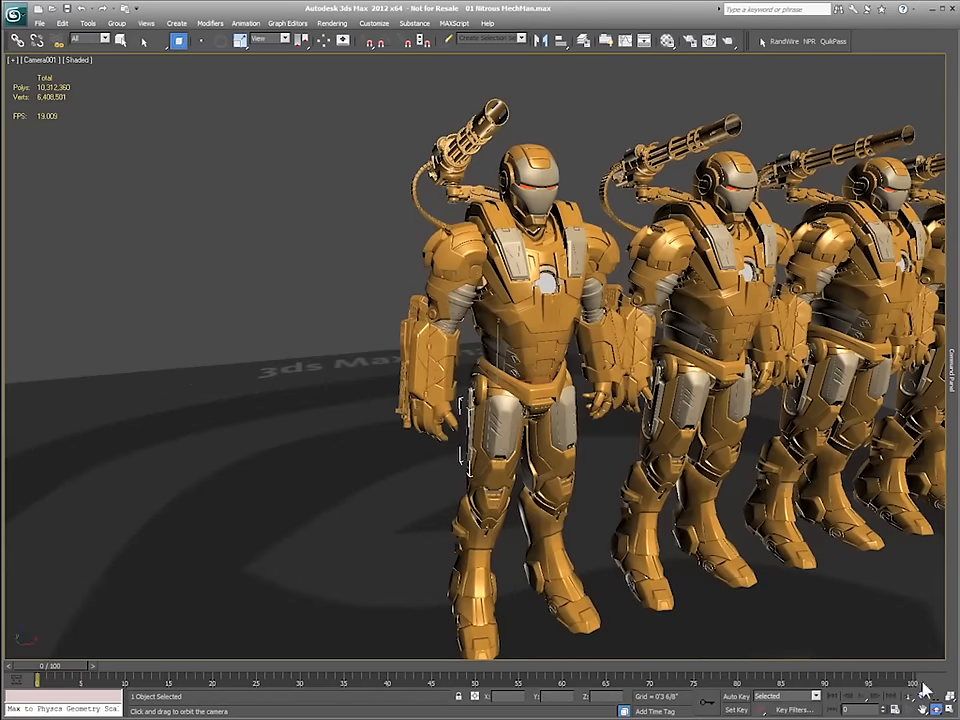
pyautogui.moveTo(762, 477); pyautogui.dragTo(425, 462)
pyautogui.click(936, 709)
pyautogui.moveTo(700, 450); pyautogui.dragTo(393, 260)
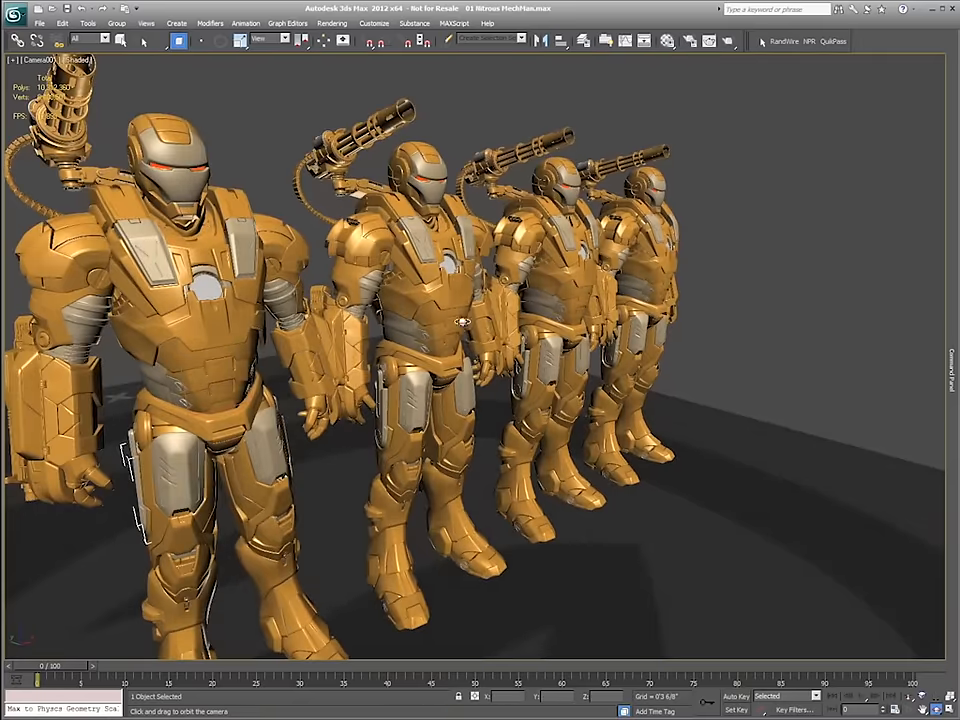
pyautogui.scroll(5, 462, 322)
pyautogui.moveTo(450, 297); pyautogui.dragTo(497, 478, button='middle')
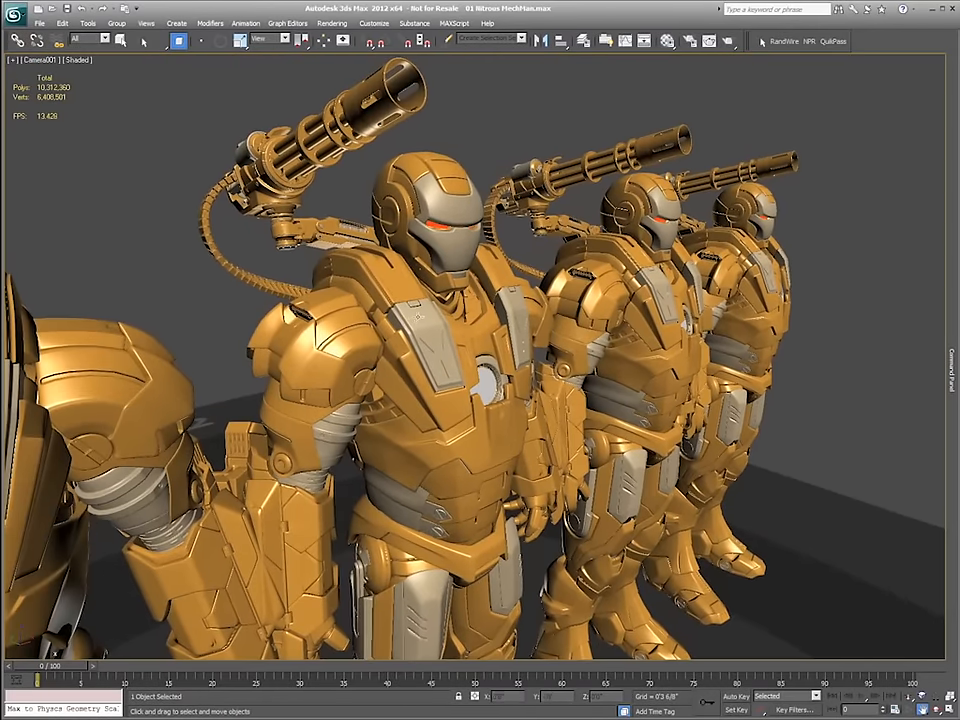
pyautogui.press('w')
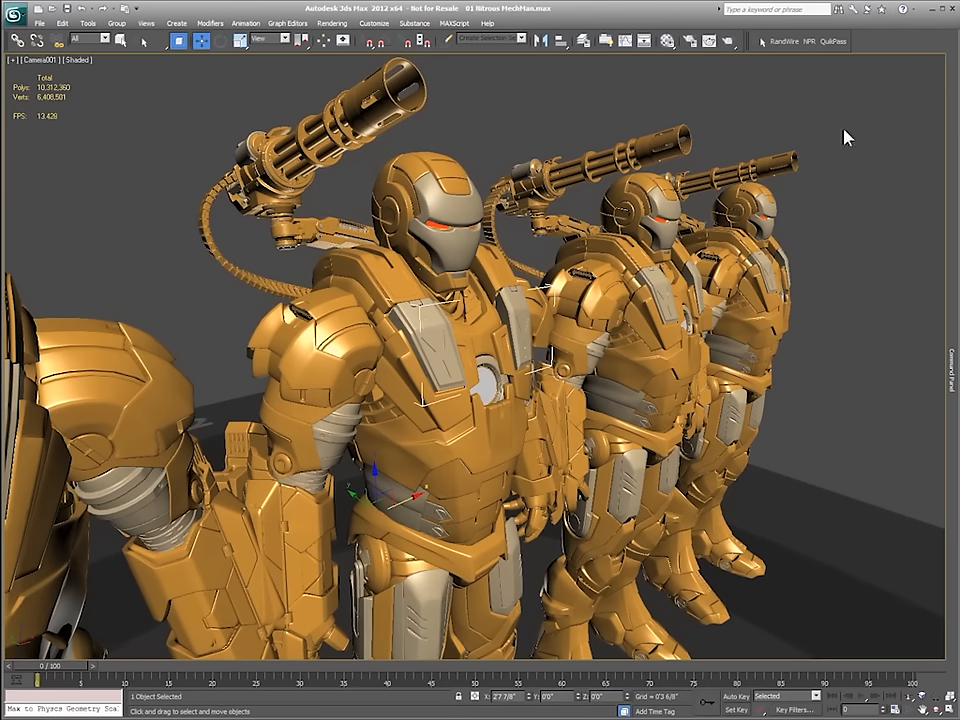
pyautogui.moveTo(950, 125)
pyautogui.click(863, 64)
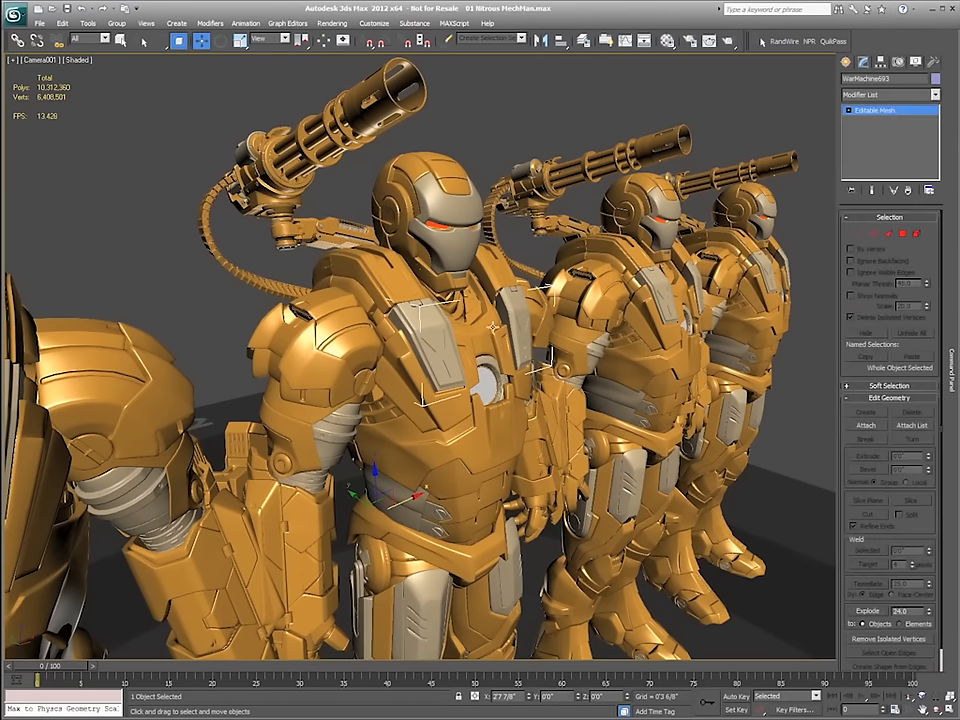
pyautogui.rightClick(449, 360)
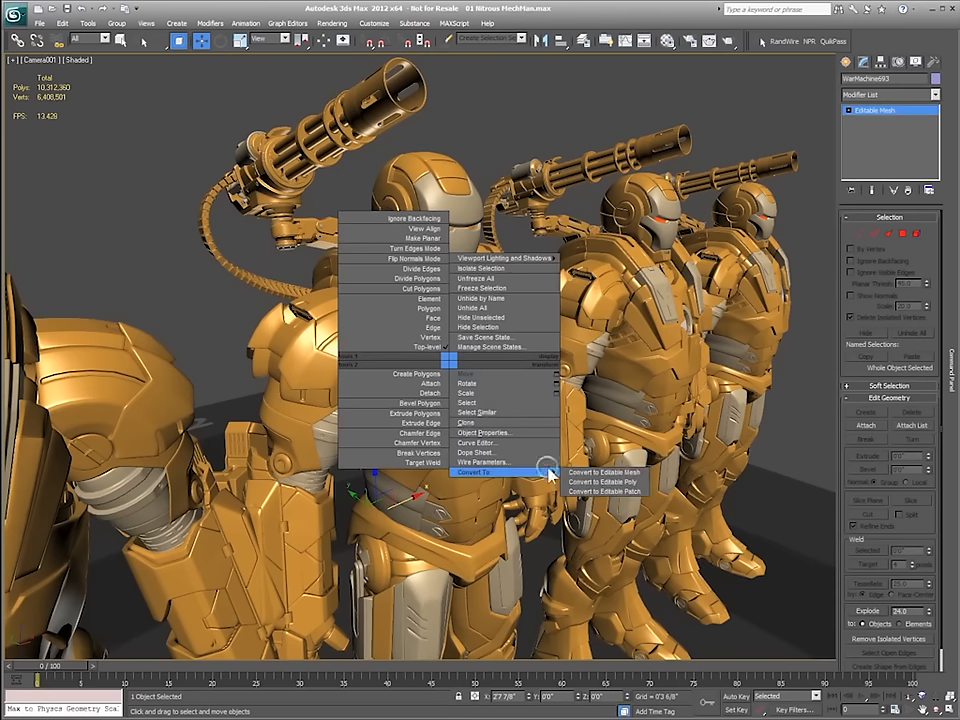
pyautogui.click(600, 483)
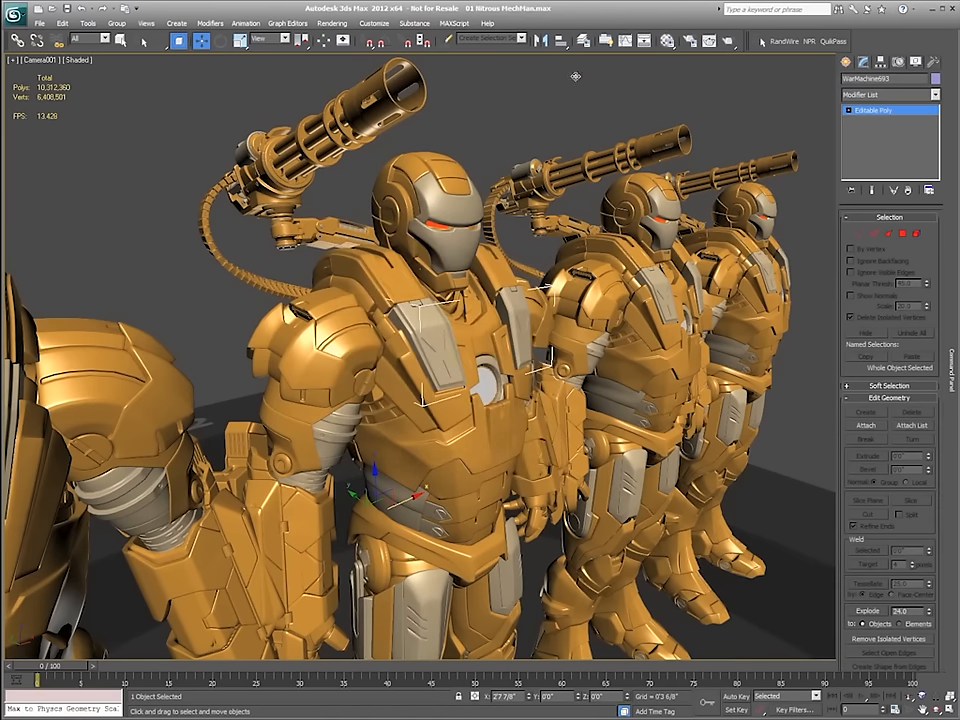
# Try to reshape the converted chest plates with the Freeform Shift brush and undo each stroke.
pyautogui.click(605, 41)
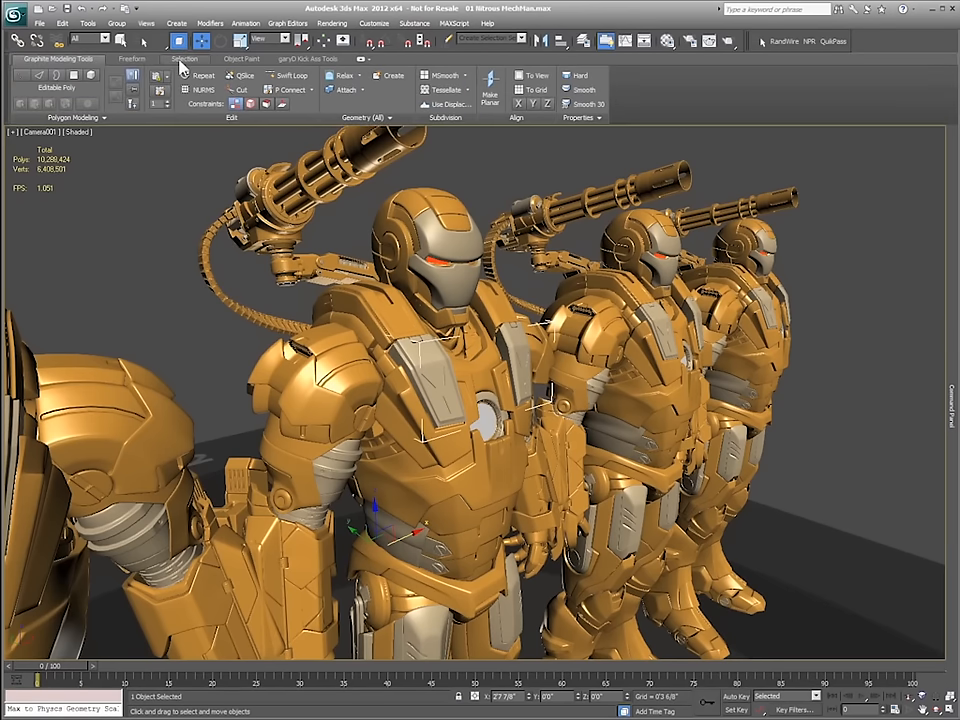
pyautogui.click(184, 60)
pyautogui.click(131, 59)
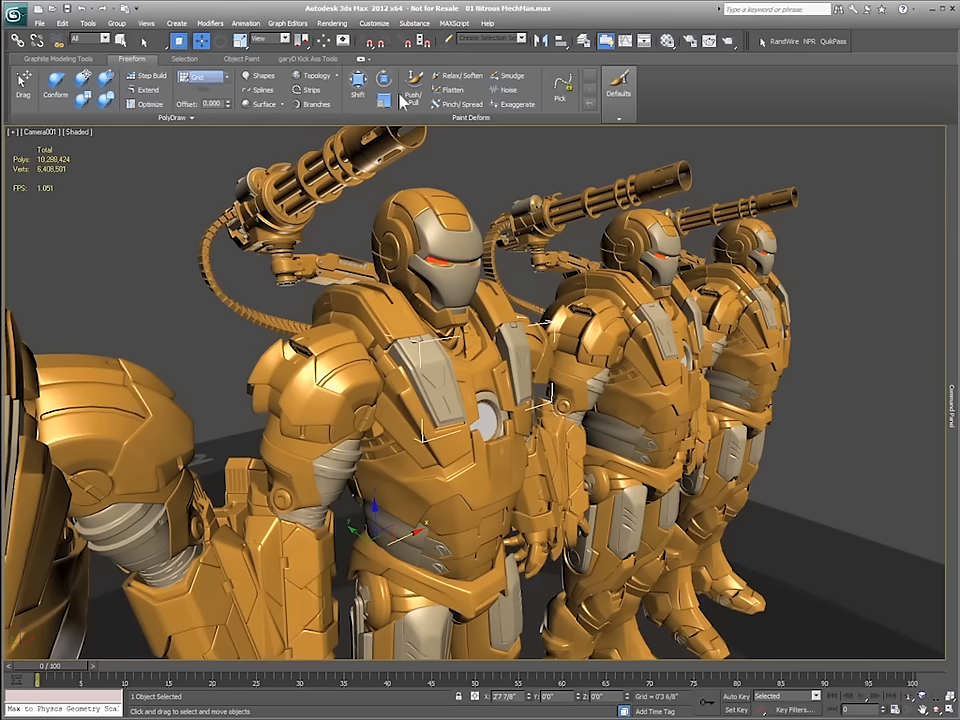
pyautogui.click(358, 88)
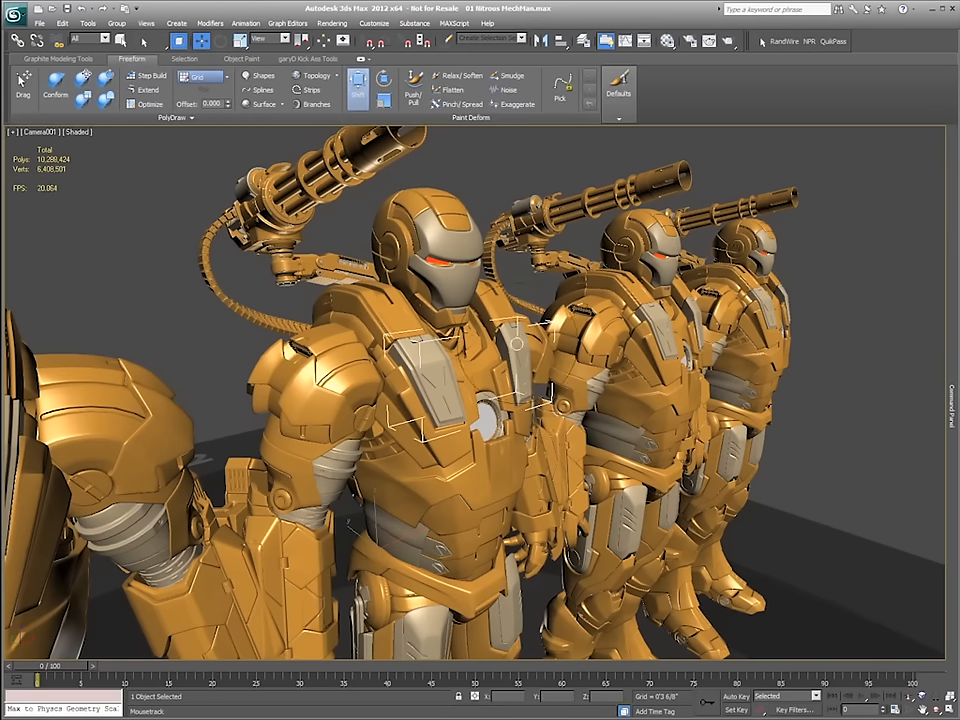
pyautogui.moveTo(530, 348); pyautogui.dragTo(526, 342)
pyautogui.hotkey('ctrl', 'z')
pyautogui.moveTo(404, 355)
pyautogui.mouseDown()
pyautogui.moveTo(402, 366)
pyautogui.moveTo(427, 341)
pyautogui.mouseUp()
pyautogui.hotkey('ctrl', 'z')
pyautogui.press('w')
# Examine the row of mechs in the four-viewport layout, then return the Camera001 view to full size.
pyautogui.keyDown('alt'); pyautogui.moveTo(495, 378); pyautogui.dragTo(551, 338, button='middle'); pyautogui.keyUp('alt')
pyautogui.hotkey('alt', 'w')
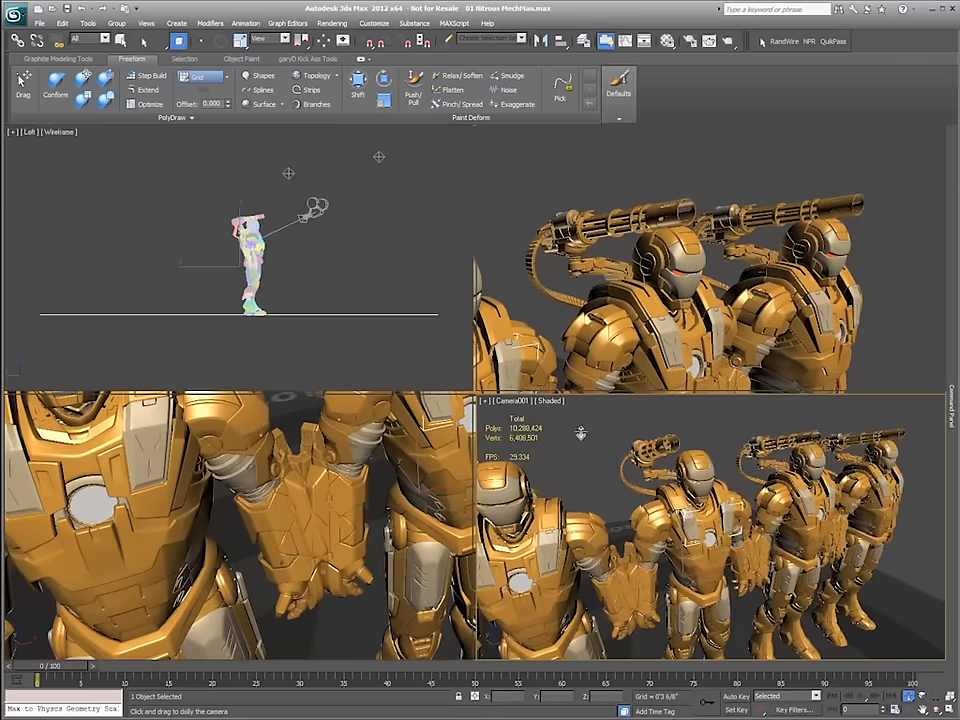
pyautogui.press('w')
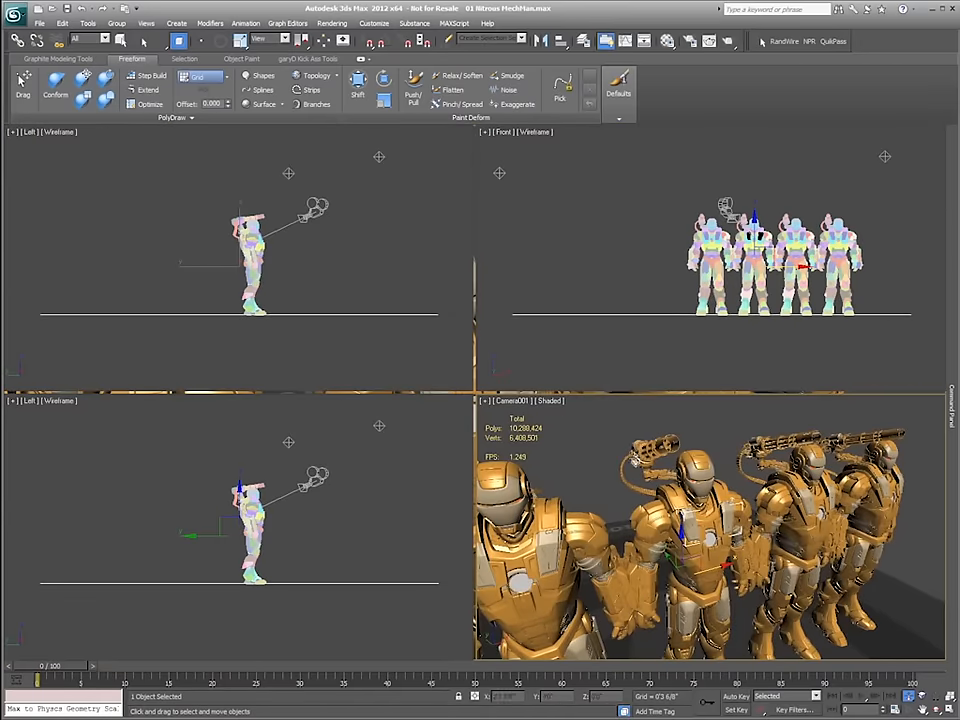
pyautogui.click(516, 246)
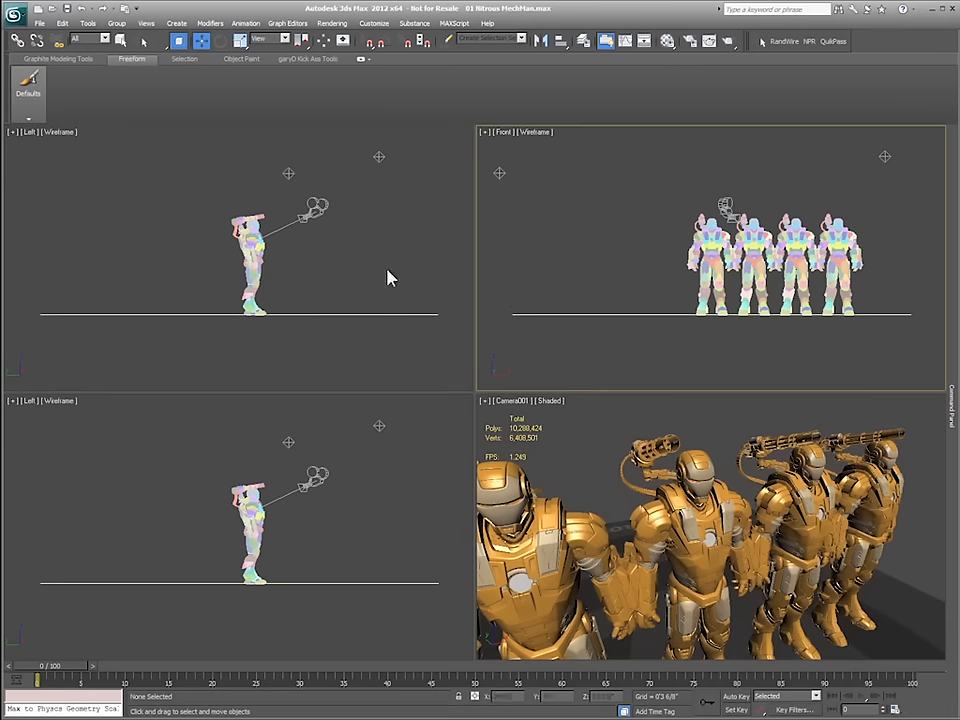
pyautogui.click(355, 232)
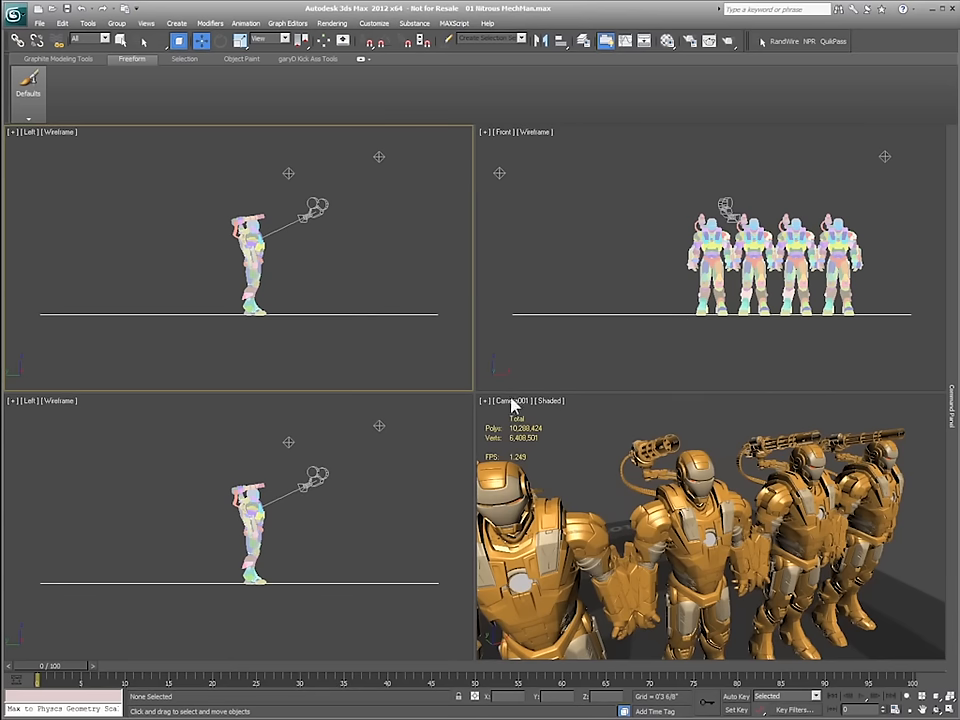
pyautogui.click(600, 454)
pyautogui.hotkey('alt', 'w')
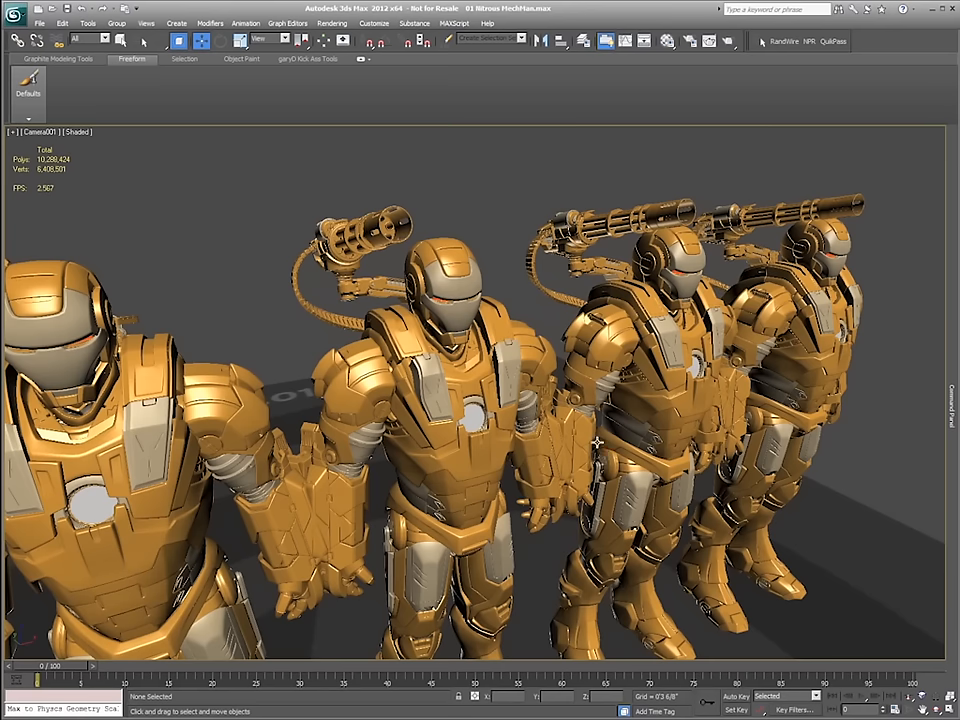
pyautogui.moveTo(485, 447)
pyautogui.keyDown('alt'); pyautogui.mouseDown(button='middle')
pyautogui.moveTo(471, 193)
pyautogui.moveTo(489, 405)
pyautogui.moveTo(507, 445)
pyautogui.moveTo(480, 439)
pyautogui.moveTo(495, 433)
pyautogui.mouseUp(button='middle'); pyautogui.keyUp('alt')
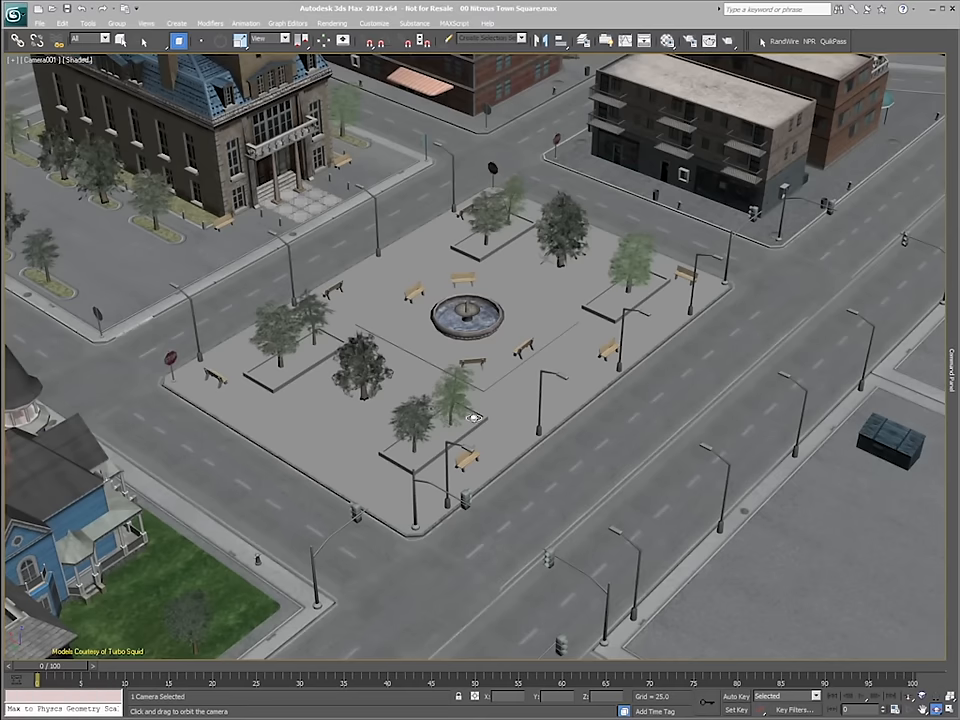
# Switch the town square's Camera001 viewport to Realistic display.
pyautogui.moveTo(478, 388); pyautogui.dragTo(316, 305)
pyautogui.click(76, 60)
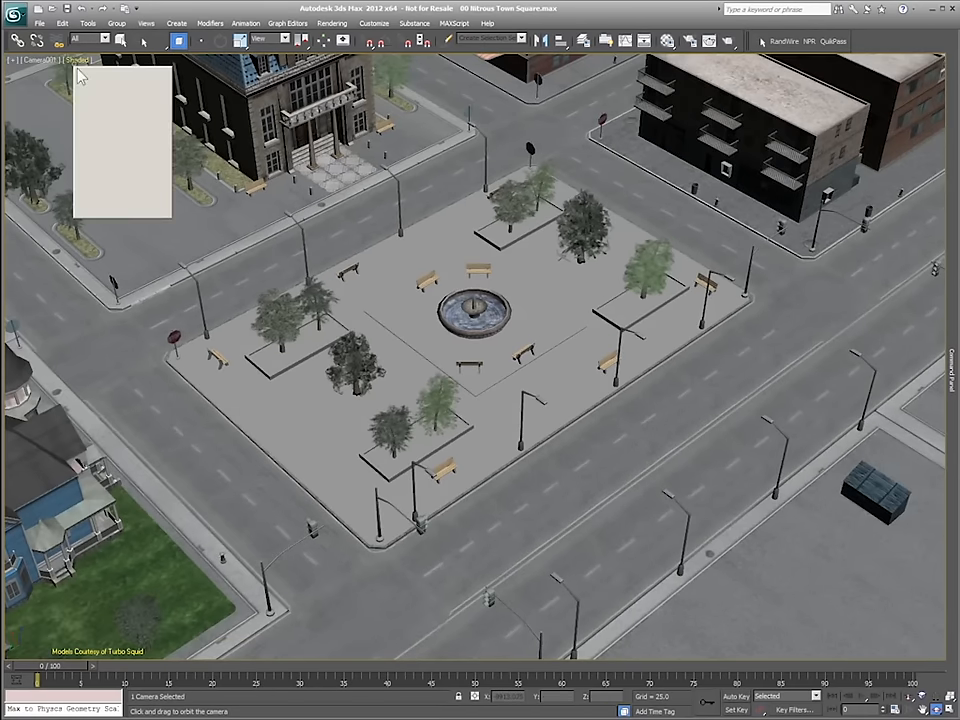
pyautogui.click(92, 73)
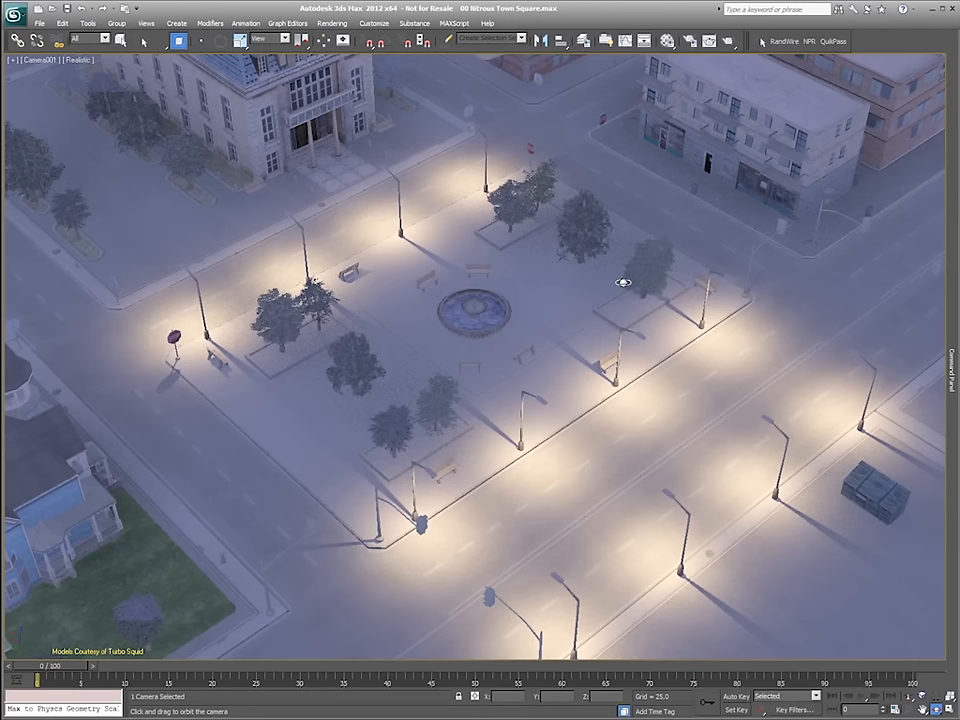
# Select the street lamp and its light using the Street Light named selection set.
pyautogui.press('w')
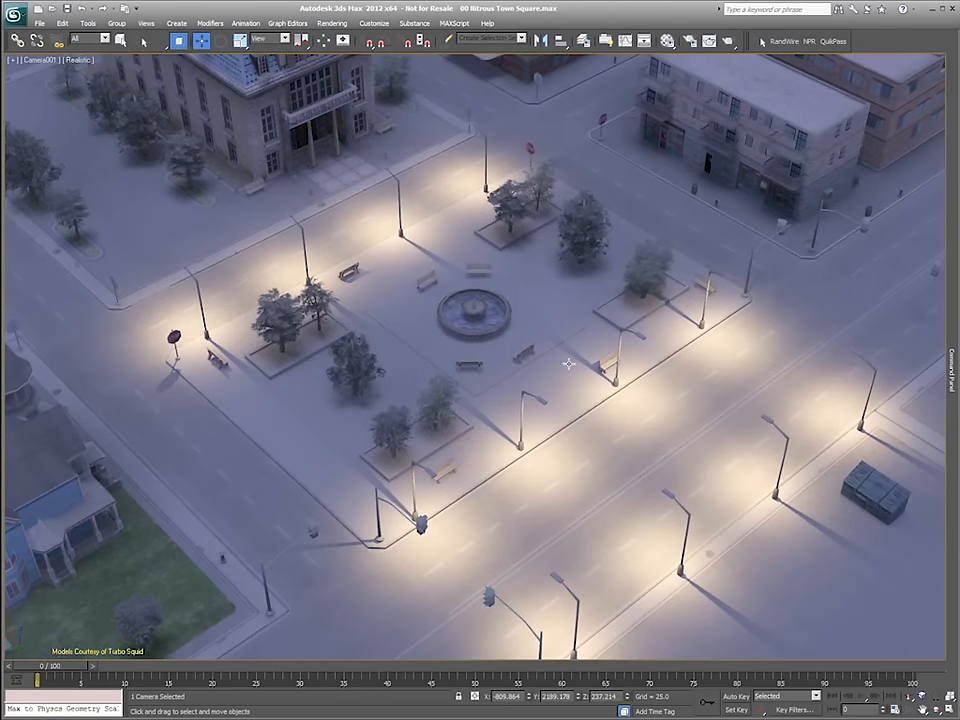
pyautogui.hotkey('alt', 'z')
pyautogui.moveTo(572, 364)
pyautogui.mouseDown()
pyautogui.moveTo(577, 339)
pyautogui.moveTo(567, 355)
pyautogui.mouseUp()
pyautogui.hotkey('ctrl', 'r')
pyautogui.moveTo(447, 362); pyautogui.dragTo(499, 364)
pyautogui.press('w')
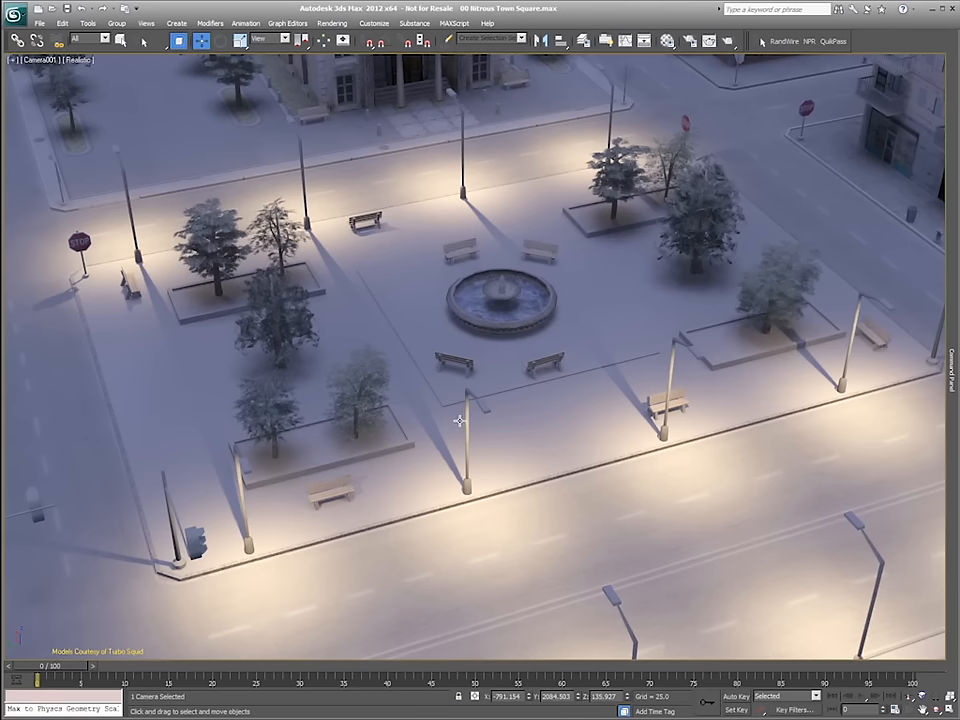
pyautogui.keyDown('alt'); pyautogui.moveTo(461, 420); pyautogui.dragTo(525, 52, button='middle'); pyautogui.keyUp('alt')
pyautogui.click(519, 38)
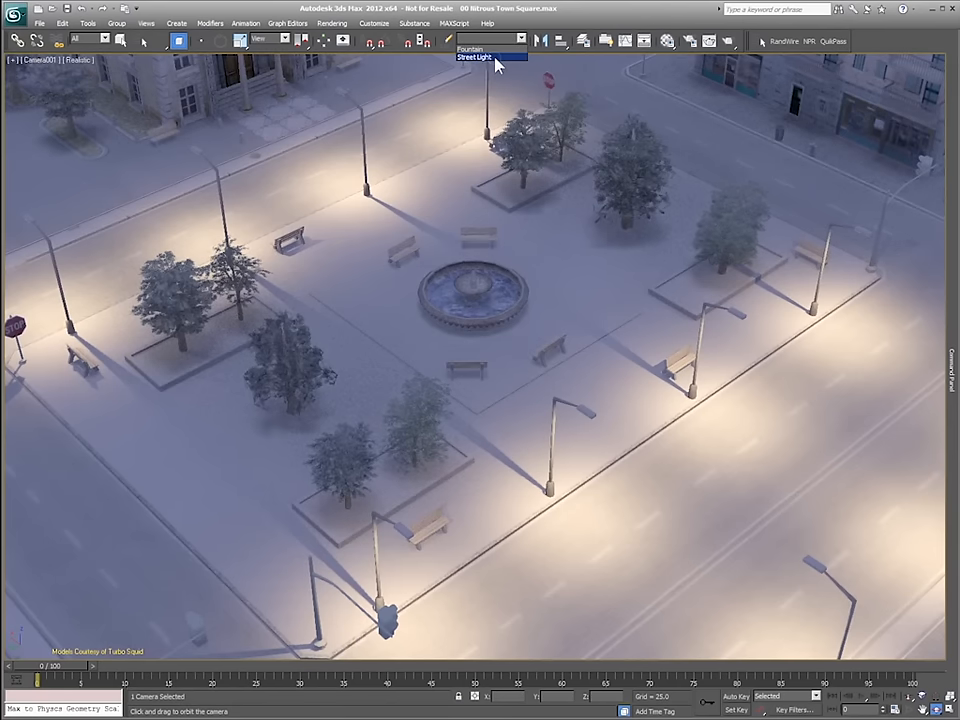
pyautogui.click(494, 58)
pyautogui.press('Return')
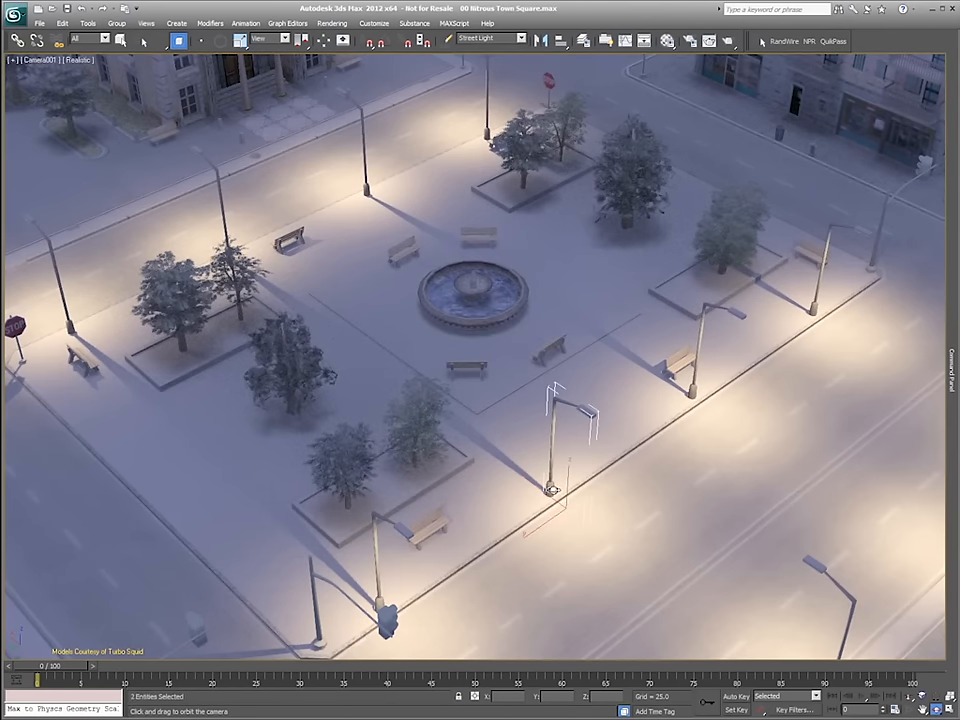
# Activate the Move tool and show the scene's light objects in the Camera001 viewport.
pyautogui.press('w')
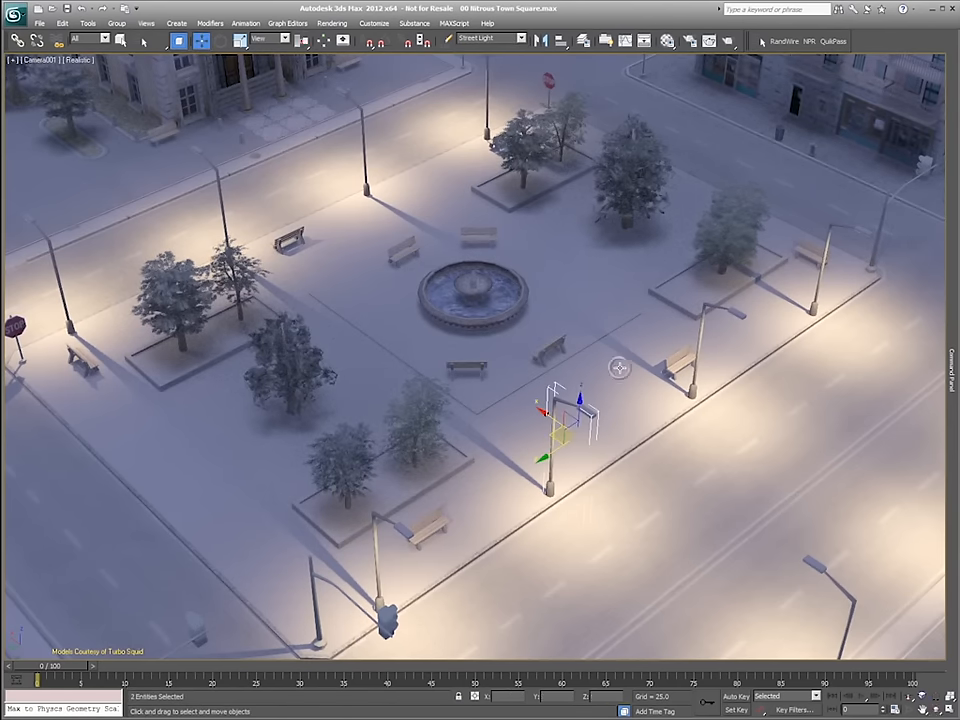
pyautogui.rightClick(651, 356)
pyautogui.moveTo(757, 322)
pyautogui.click(782, 310)
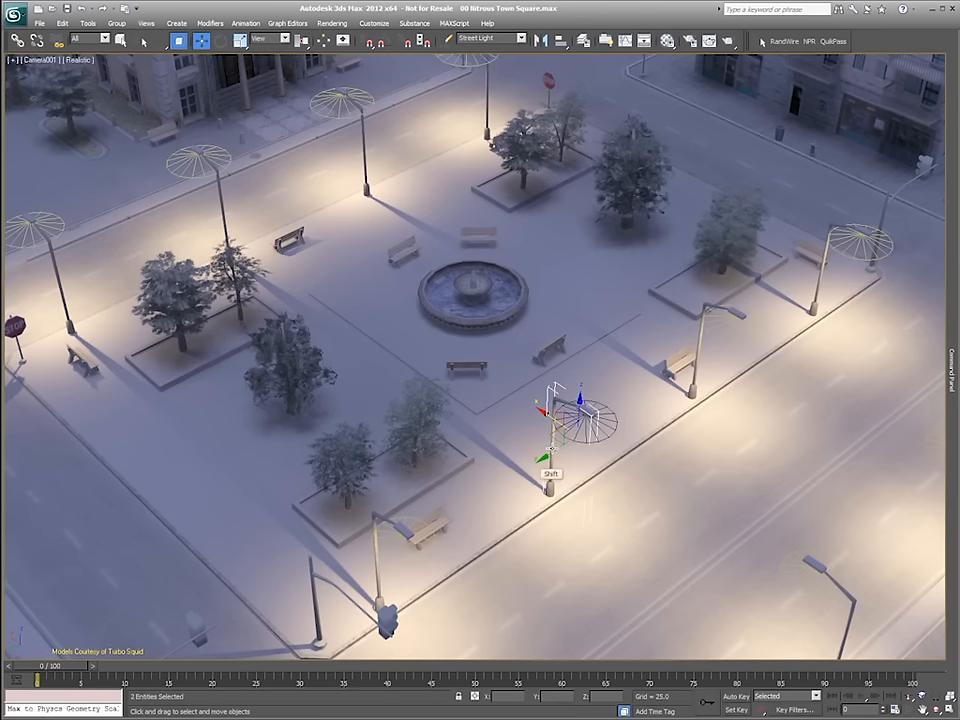
# Clone the selected street lamp and its light as a single Copy along the curb, and move the copy out into the street.
pyautogui.moveTo(605, 424)
pyautogui.keyDown('shift'); pyautogui.mouseDown()
pyautogui.moveTo(654, 400)
pyautogui.moveTo(624, 367)
pyautogui.mouseUp(); pyautogui.keyUp('shift')
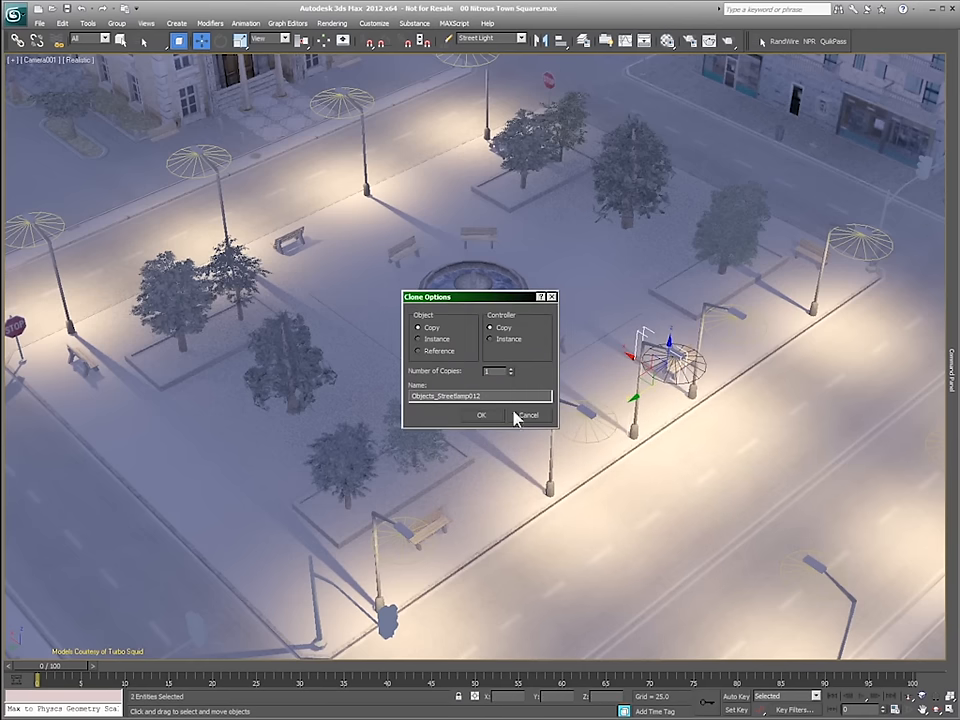
pyautogui.press('Return')
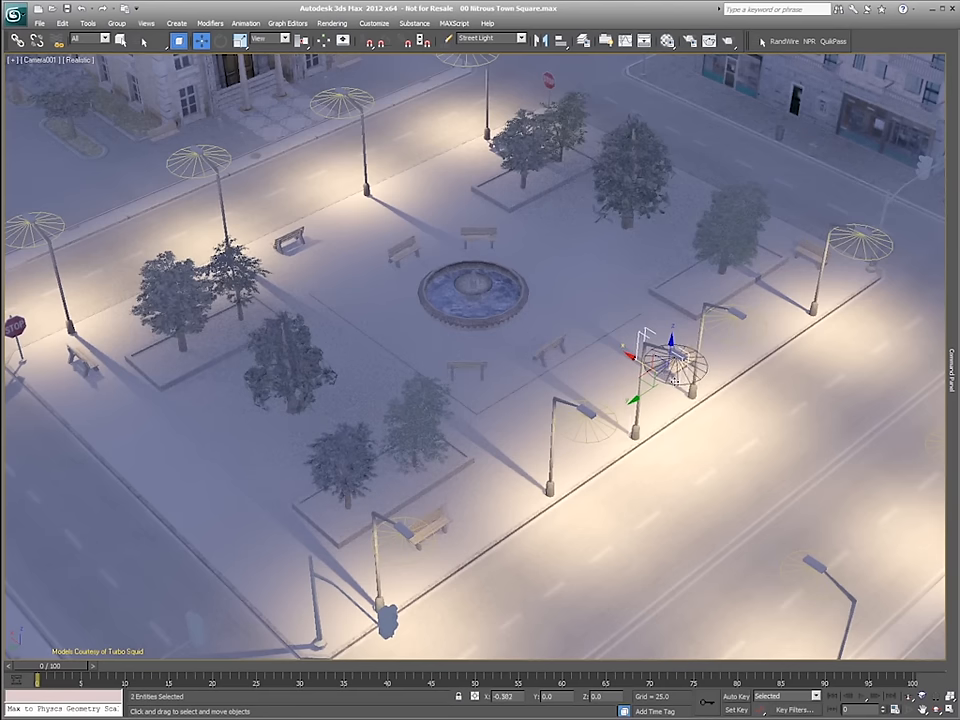
pyautogui.moveTo(625, 352)
pyautogui.mouseDown()
pyautogui.moveTo(709, 407)
pyautogui.moveTo(697, 397)
pyautogui.mouseUp()
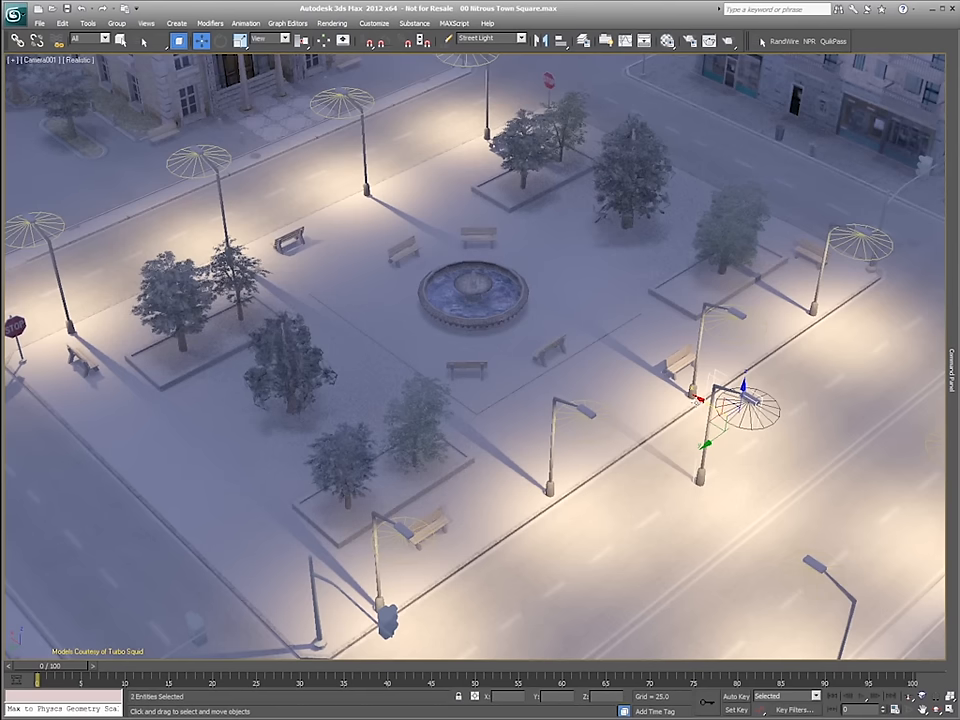
pyautogui.keyDown('ctrl'); pyautogui.keyDown('alt'); pyautogui.moveTo(425, 317); pyautogui.dragTo(440, 376, button='middle'); pyautogui.keyUp('alt'); pyautogui.keyUp('ctrl')
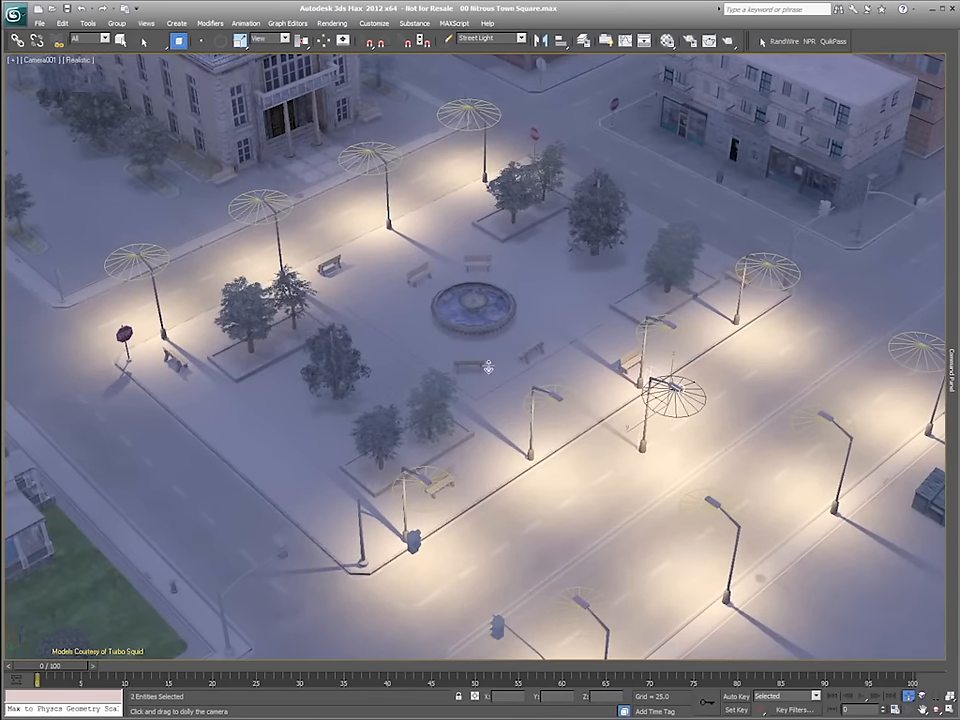
pyautogui.press('w')
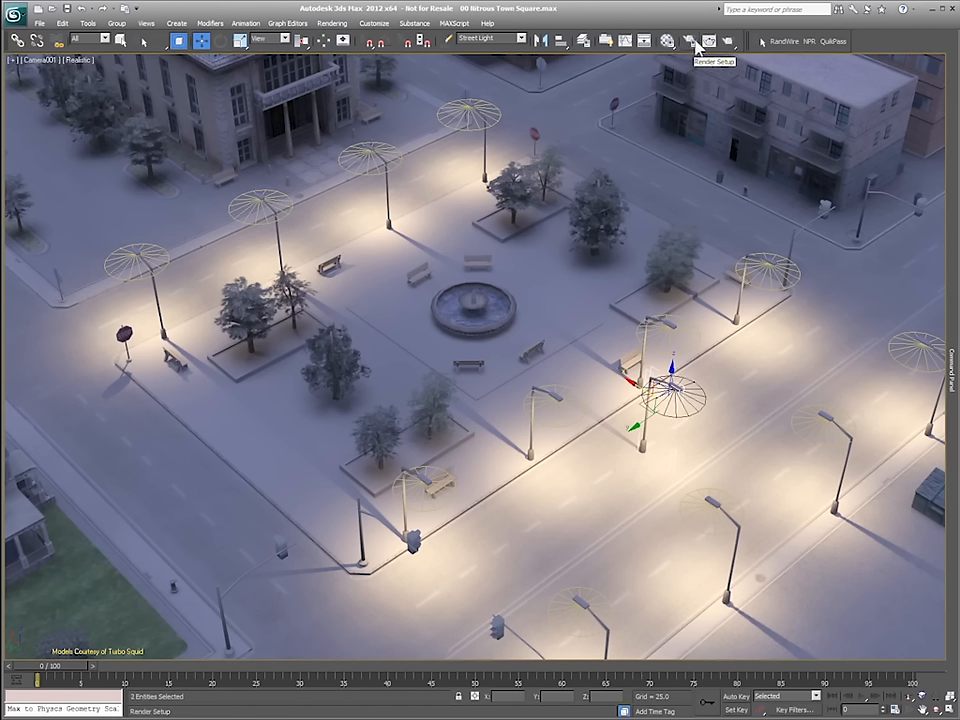
# Switch the Camera001 viewport to Wireframe and then to the Tech stylized display, and view the town square from a lower angle.
pyautogui.click(77, 61)
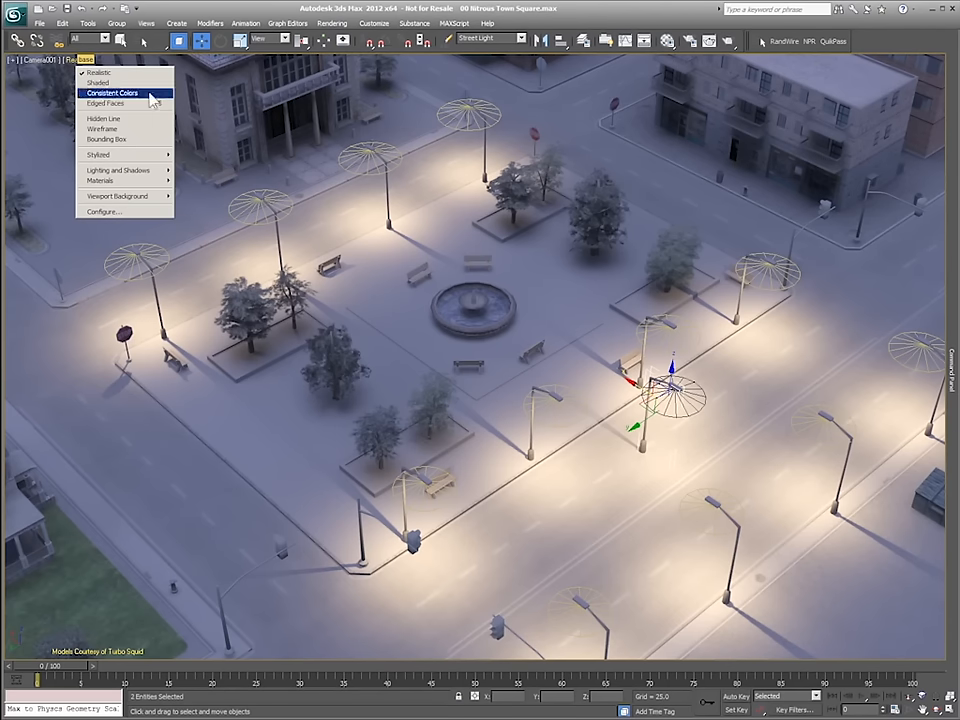
pyautogui.click(119, 130)
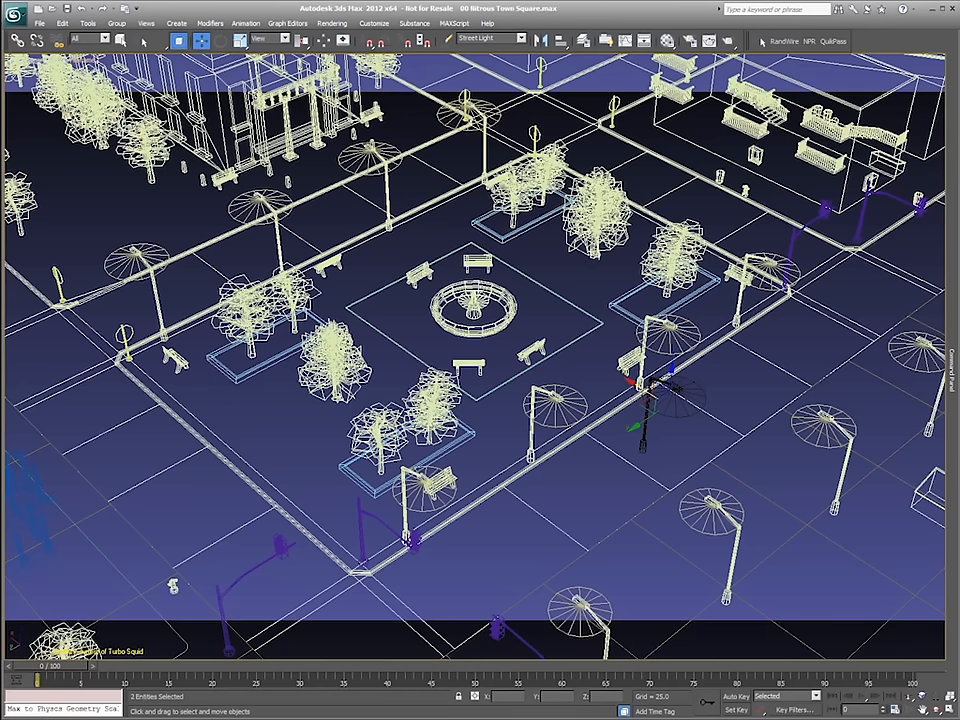
pyautogui.click(80, 64)
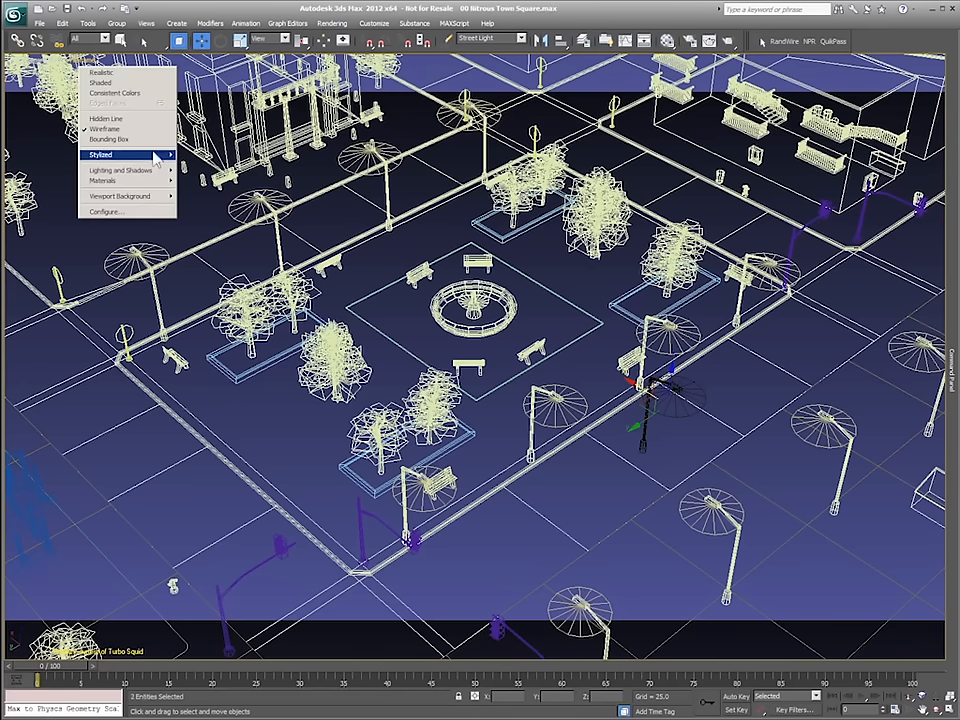
pyautogui.moveTo(102, 156)
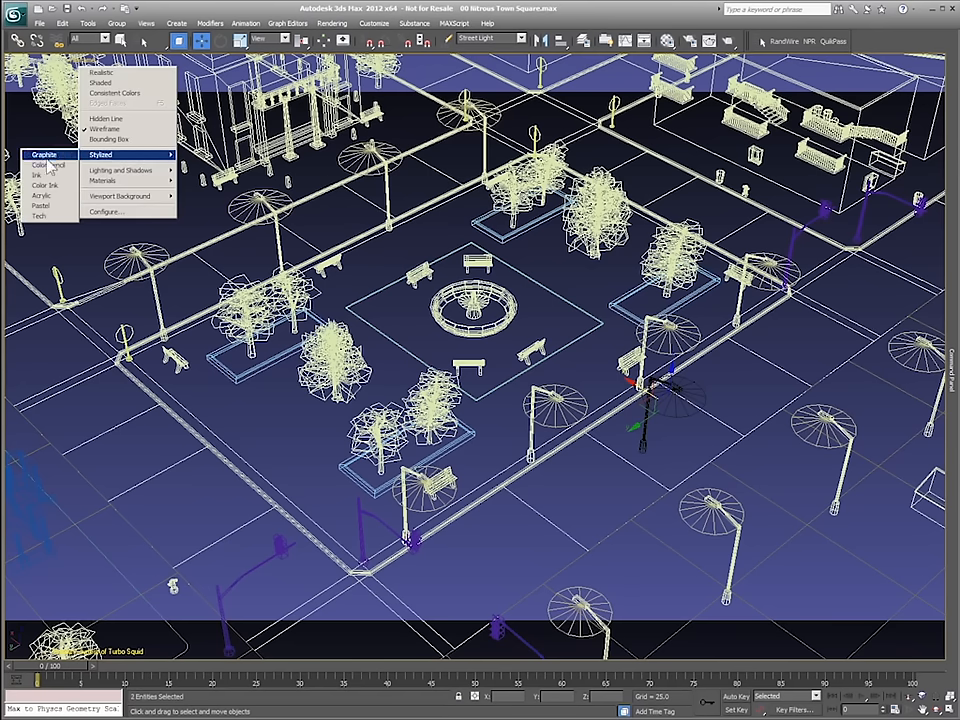
pyautogui.click(48, 217)
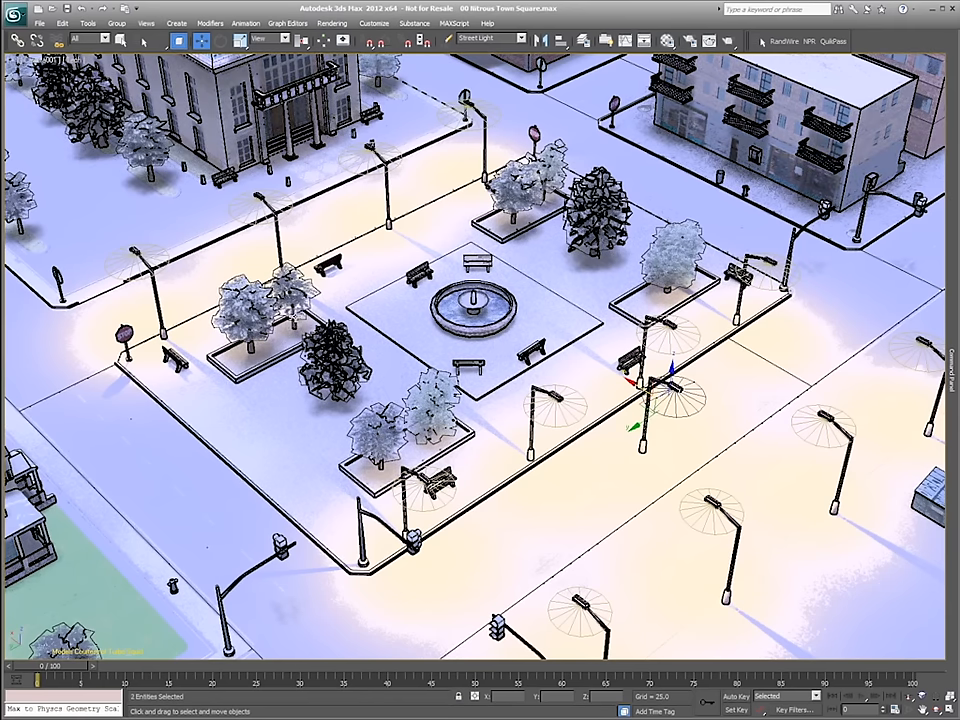
pyautogui.moveTo(420, 344)
pyautogui.keyDown('alt'); pyautogui.mouseDown(button='middle')
pyautogui.moveTo(399, 343)
pyautogui.moveTo(412, 342)
pyautogui.mouseUp(button='middle'); pyautogui.keyUp('alt')
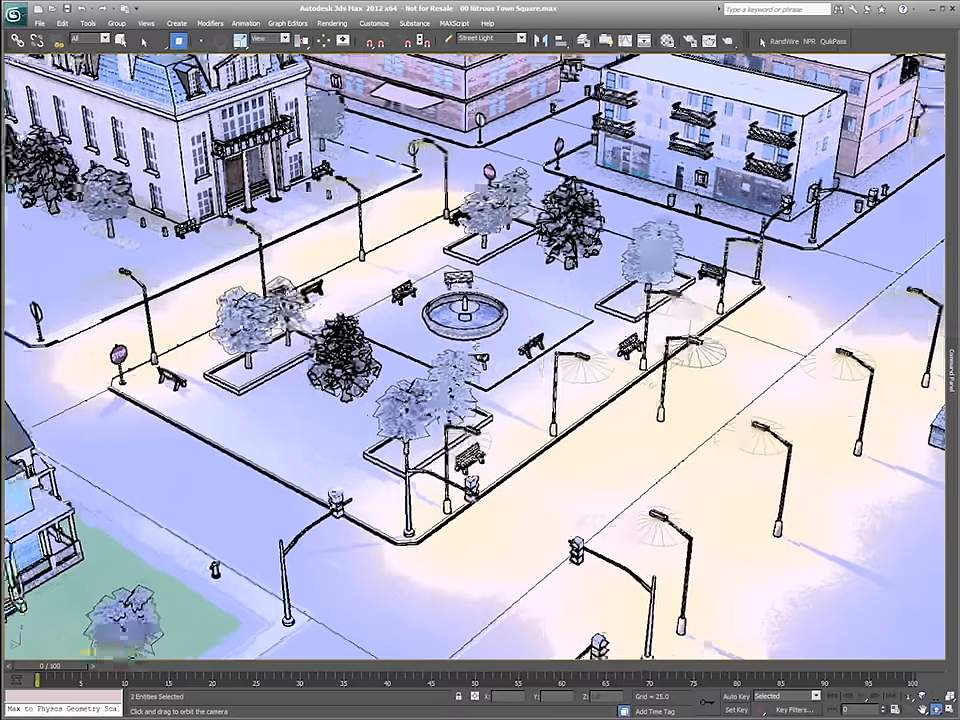
# Switch the viewport to the Color Pencil stylized display and view the square from a higher angle.
pyautogui.click(77, 62)
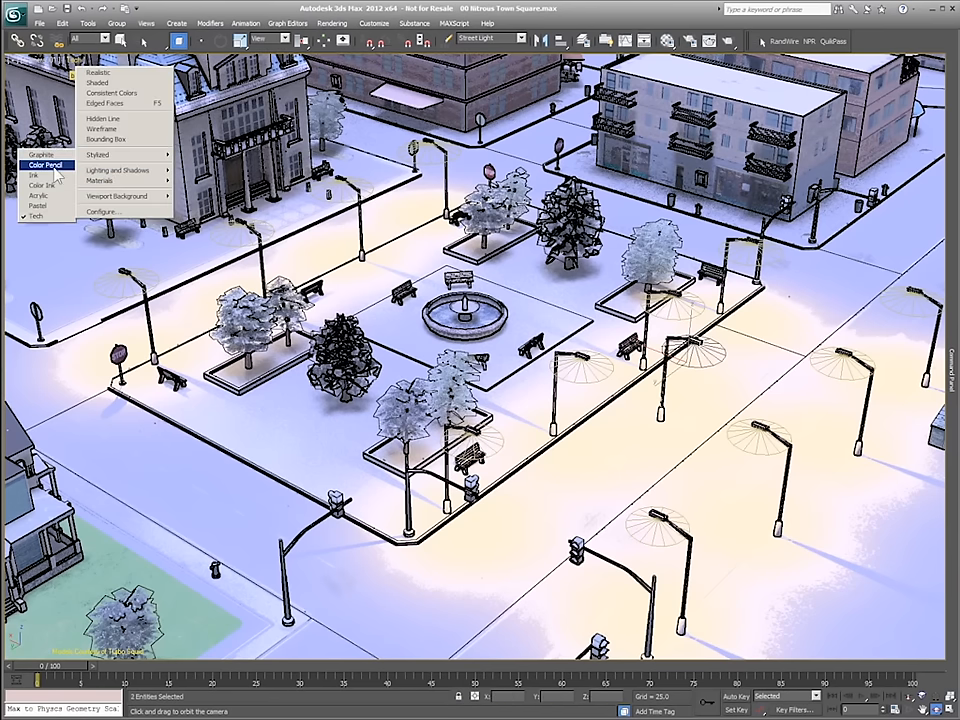
pyautogui.click(55, 168)
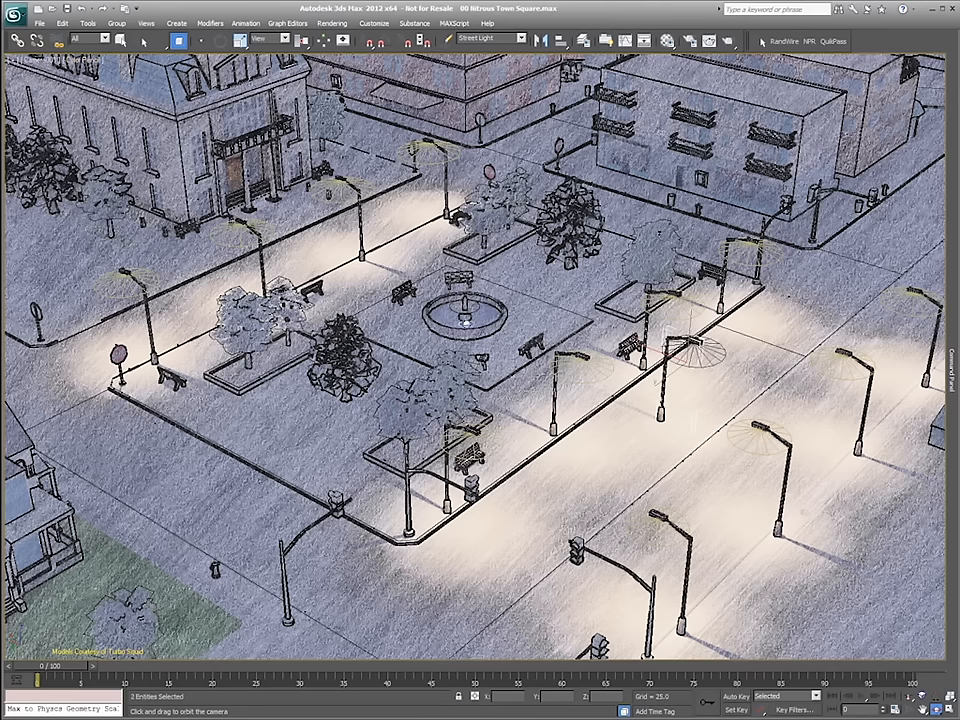
pyautogui.moveTo(410, 359); pyautogui.dragTo(512, 382)
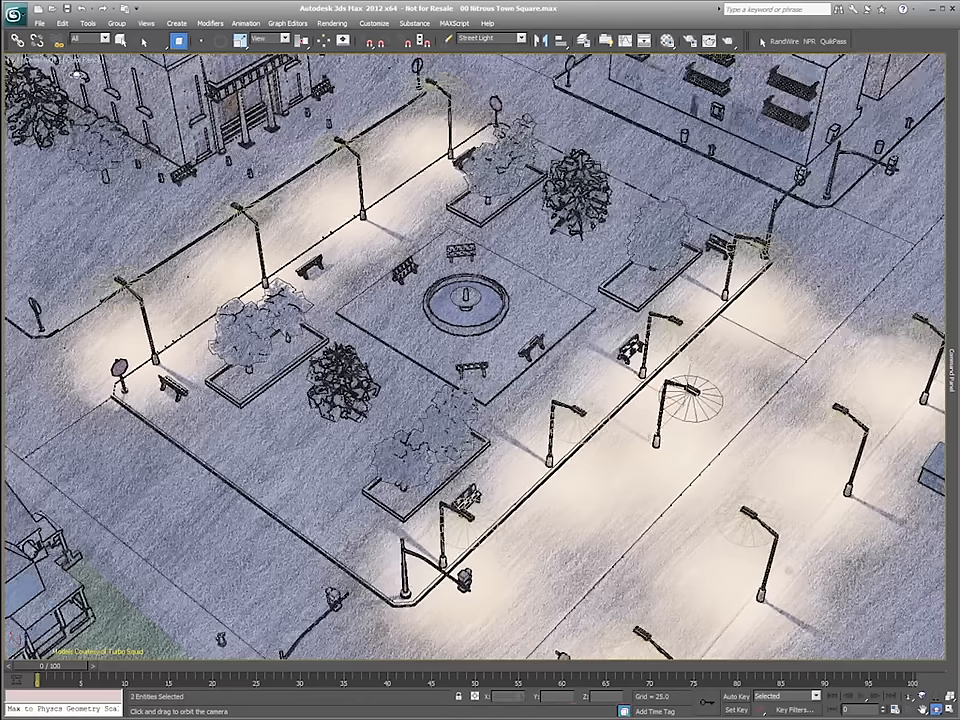
# Switch the viewport to the Color Ink stylized display and examine the lamp-lit square from several angles.
pyautogui.click(86, 61)
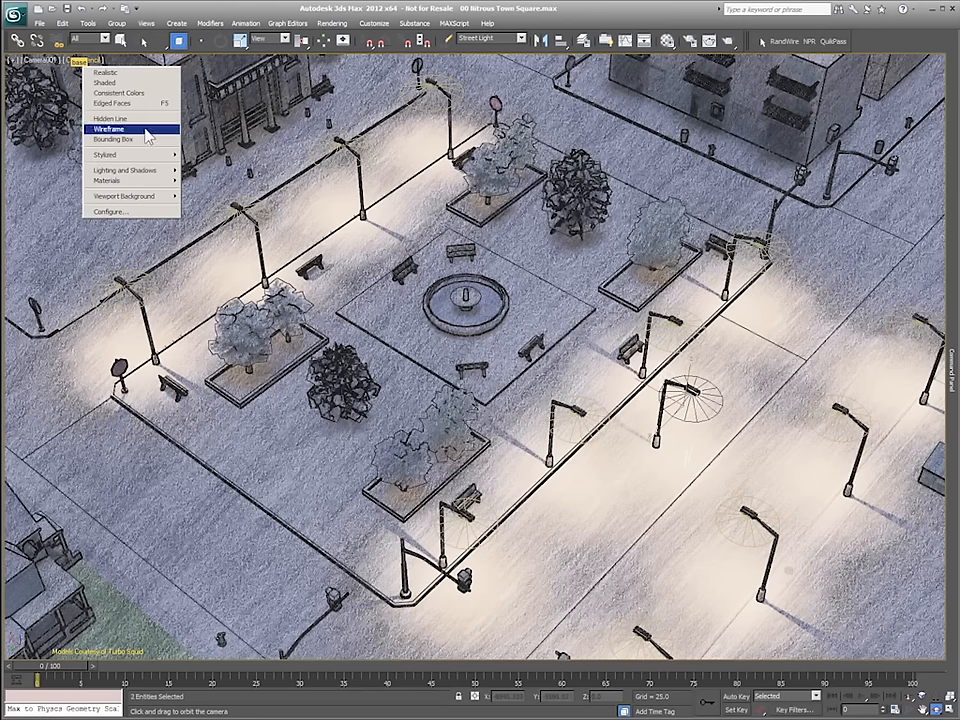
pyautogui.moveTo(110, 155)
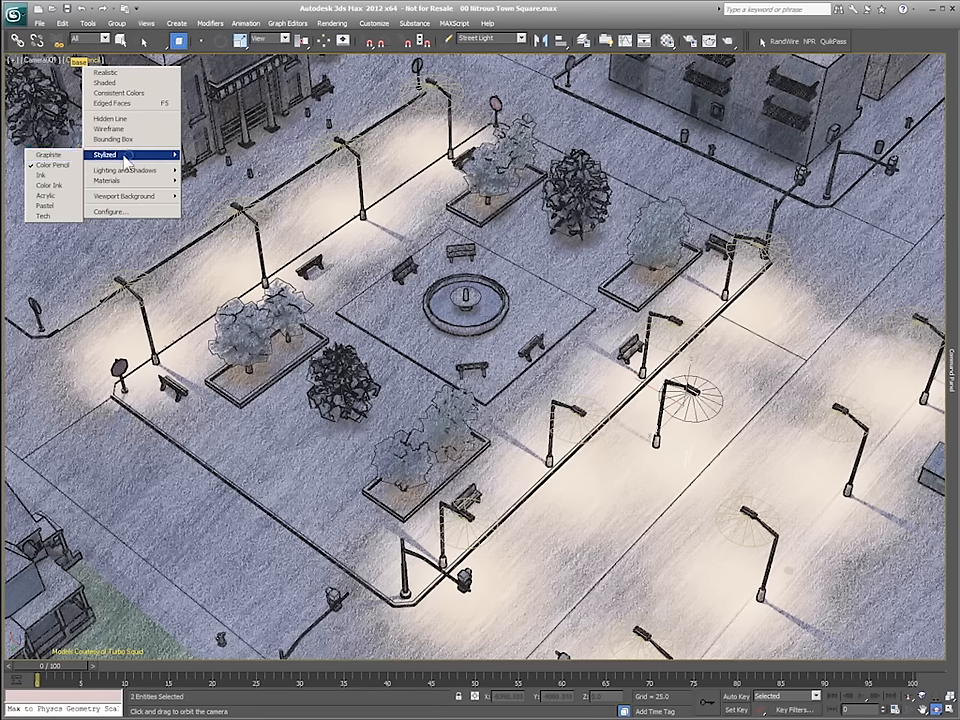
pyautogui.click(52, 185)
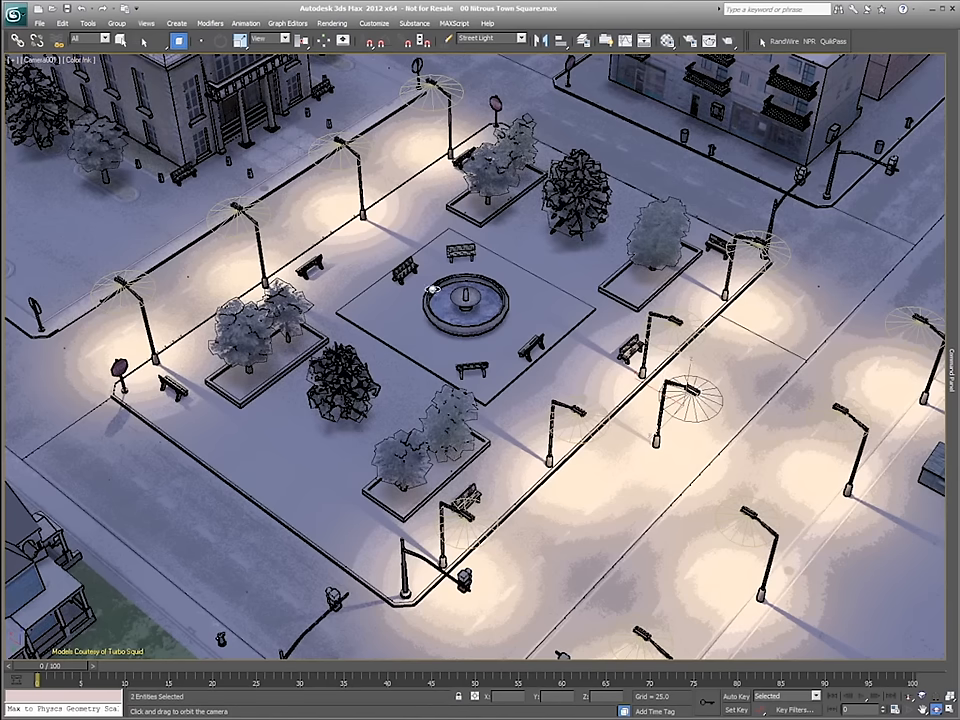
pyautogui.moveTo(419, 303); pyautogui.dragTo(421, 297)
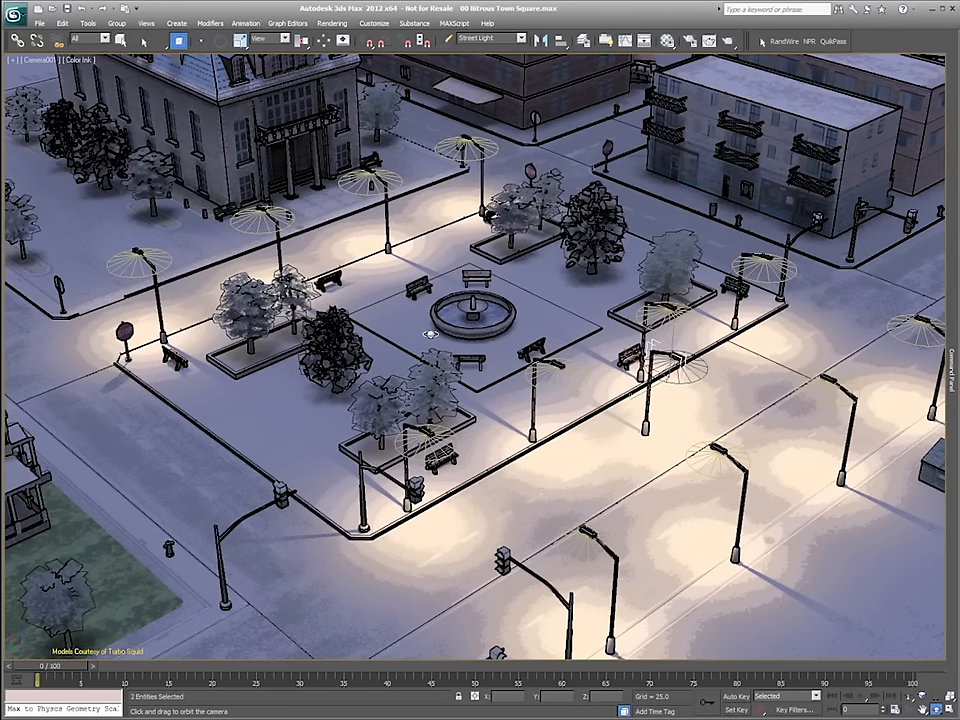
pyautogui.moveTo(432, 340)
pyautogui.mouseDown()
pyautogui.moveTo(433, 357)
pyautogui.moveTo(414, 334)
pyautogui.mouseUp()
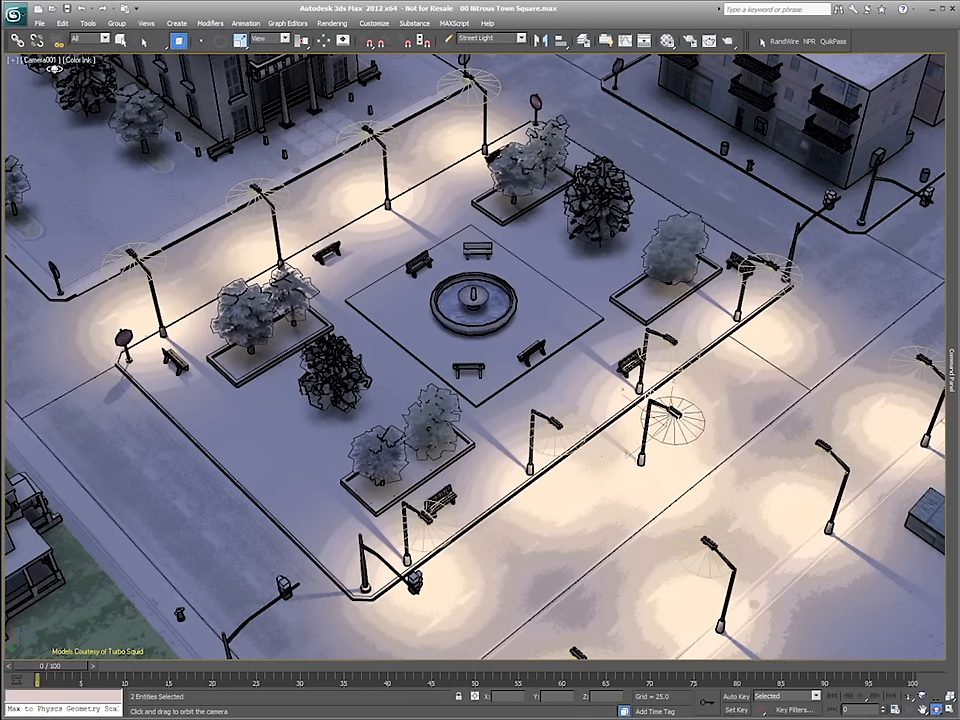
# Switch the viewport to the Ink stylized display and orbit the camera around the square.
pyautogui.click(72, 60)
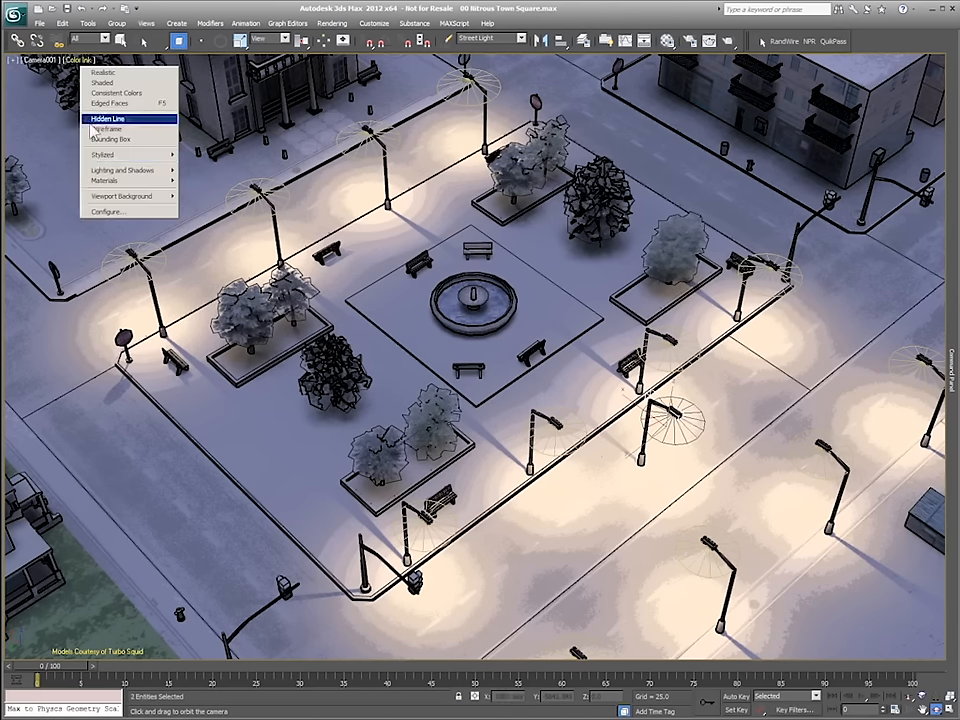
pyautogui.moveTo(102, 155)
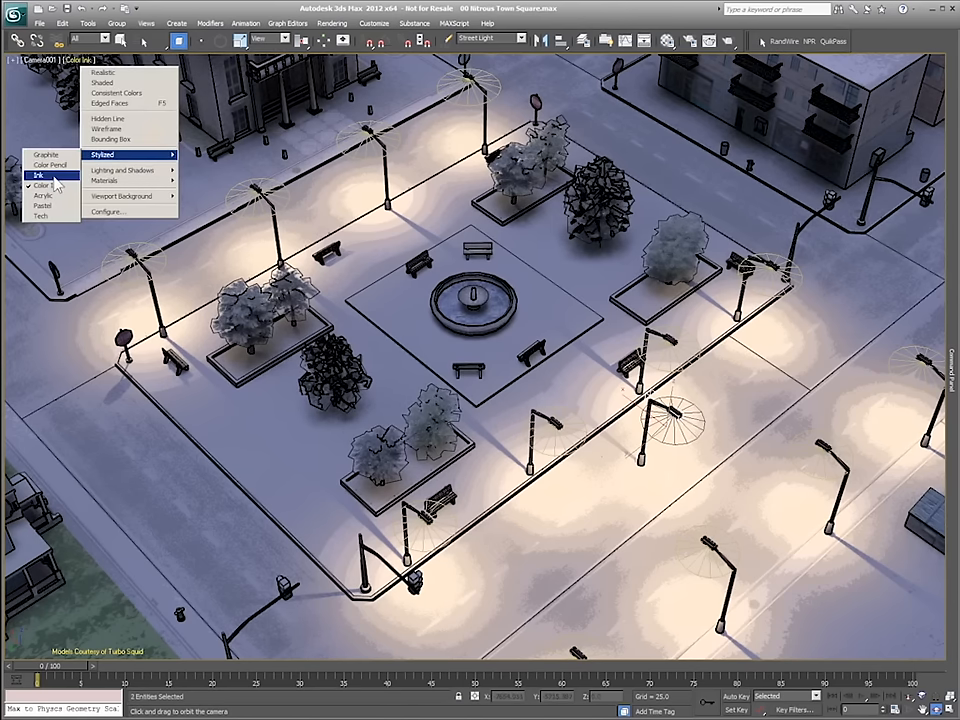
pyautogui.click(50, 176)
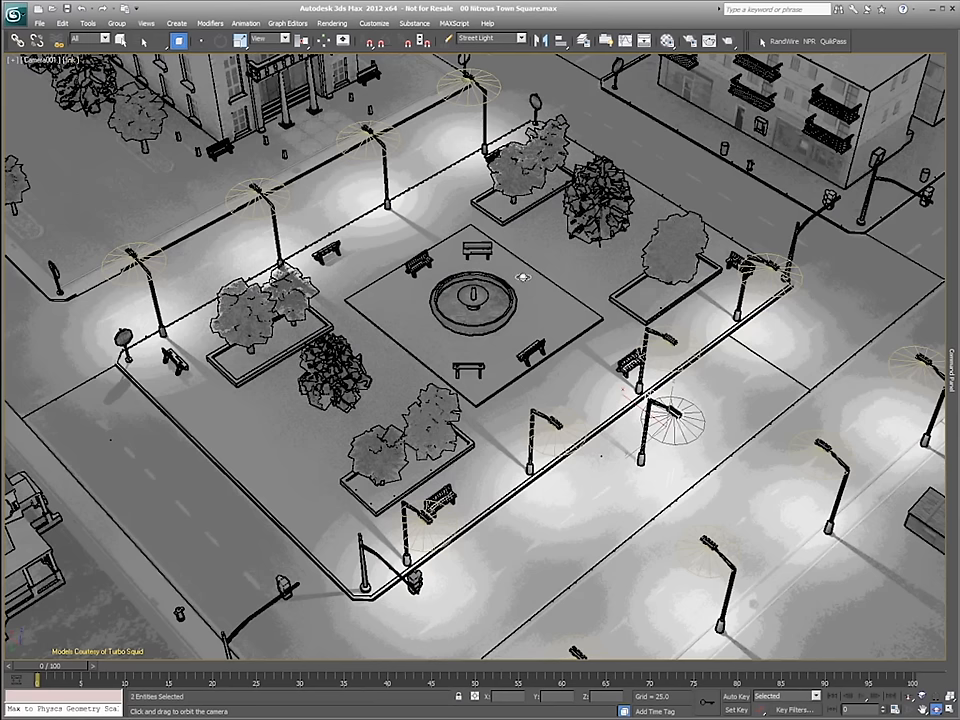
pyautogui.moveTo(405, 345); pyautogui.dragTo(382, 350)
# Set the Quicksilver Hardware Renderer's rendering level to Graphite in Render Setup and close the dialog.
pyautogui.click(691, 41)
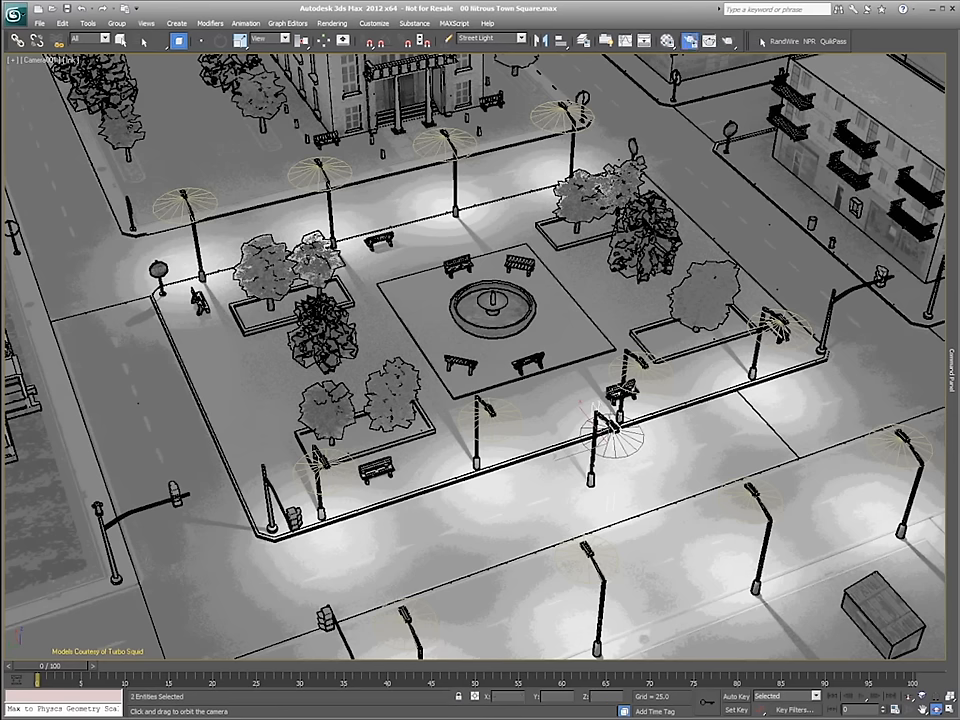
pyautogui.press('F10')
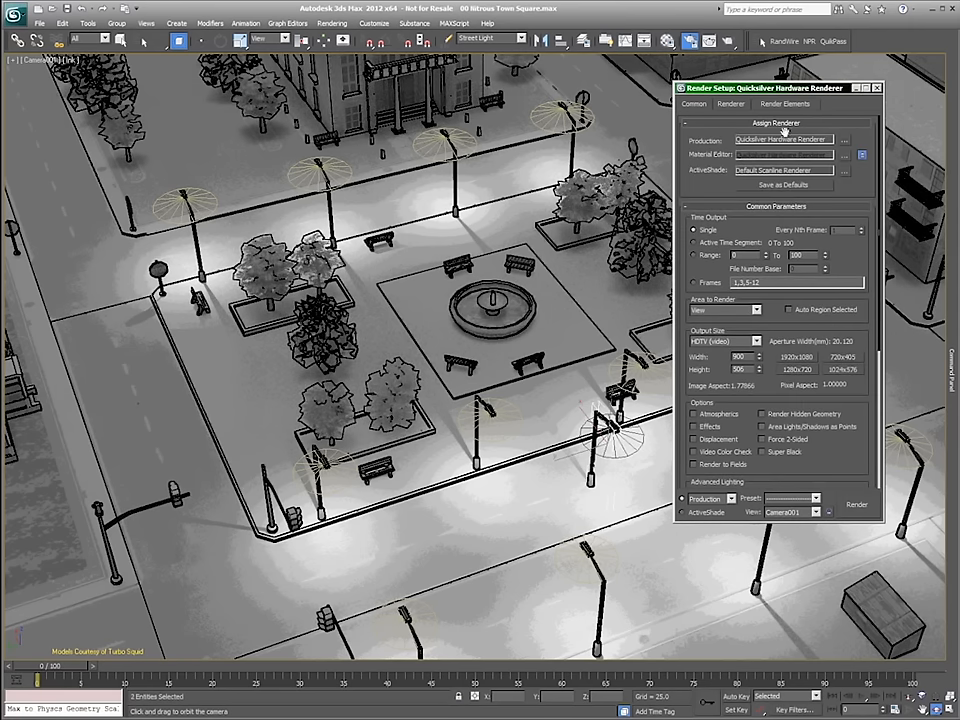
pyautogui.click(731, 103)
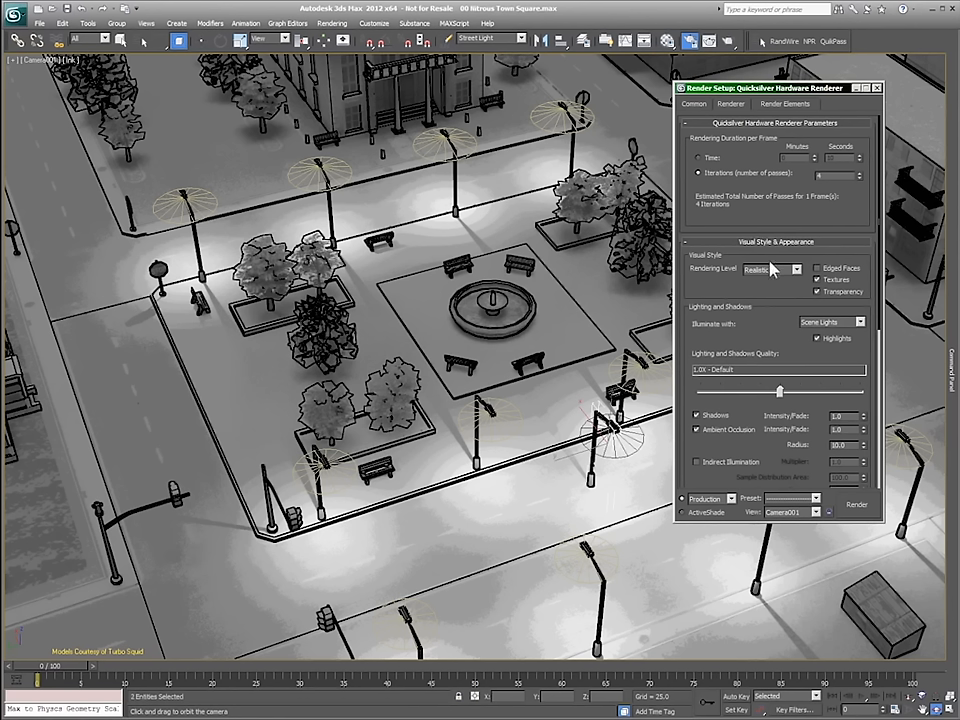
pyautogui.click(771, 268)
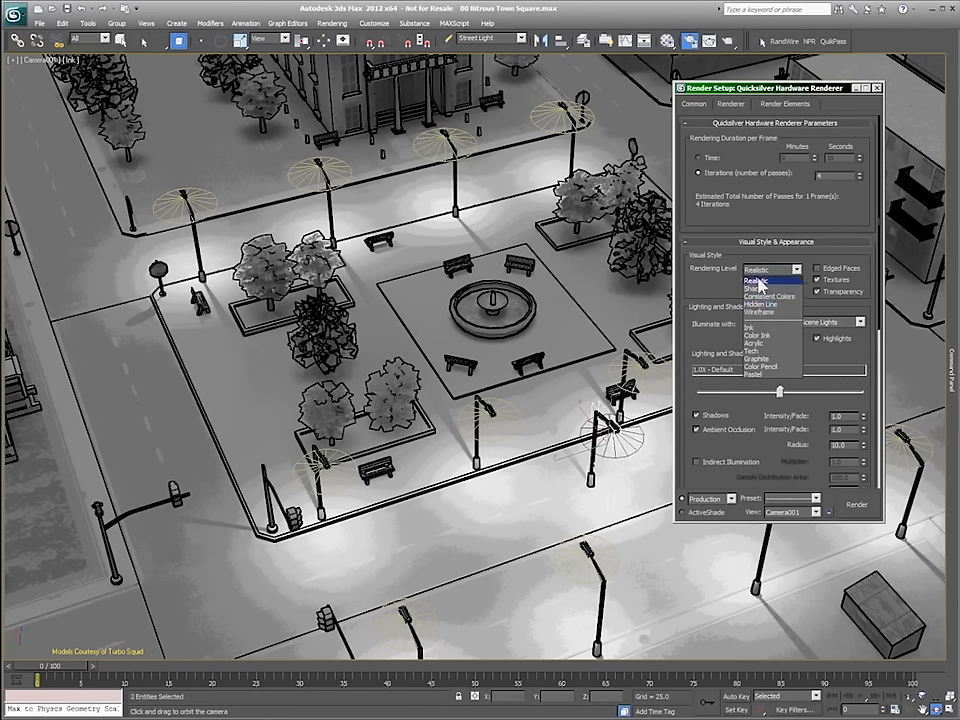
pyautogui.click(726, 290)
pyautogui.click(796, 269)
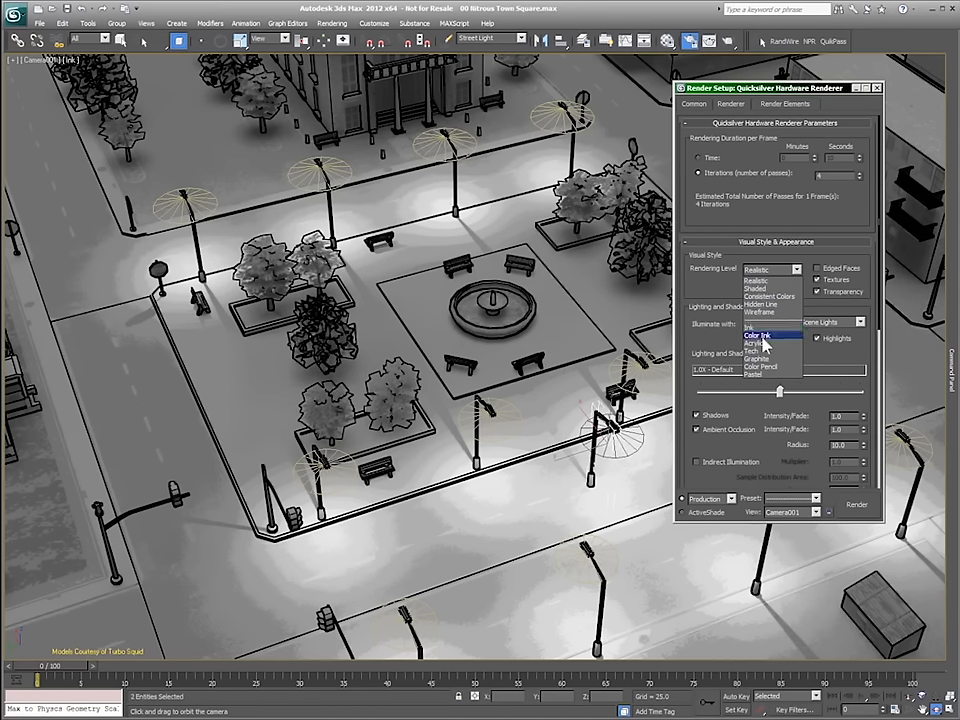
pyautogui.click(759, 359)
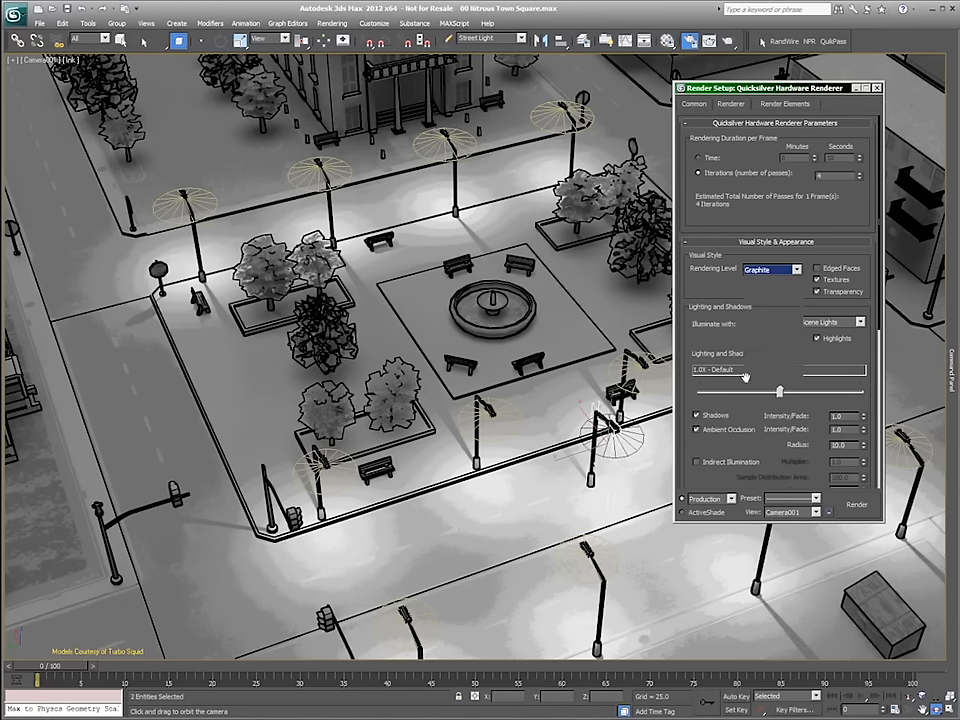
pyautogui.click(876, 89)
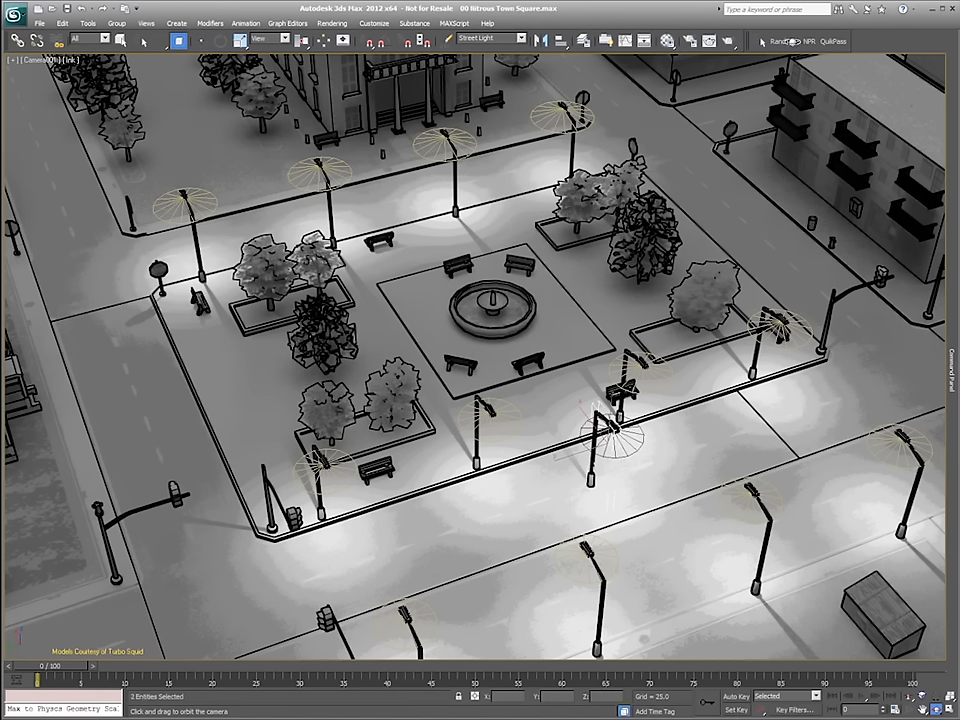
# Open the Nitrous NPR Settings, apply them to Both views and Quicksilver, and choose the ColorInk mode.
pyautogui.click(810, 44)
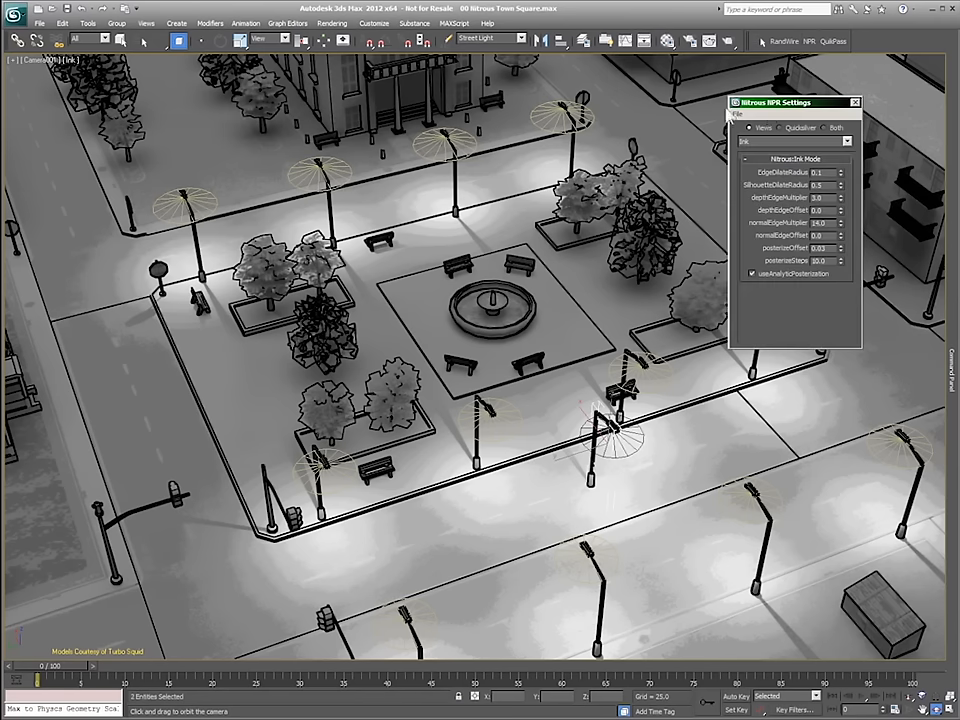
pyautogui.moveTo(768, 107); pyautogui.dragTo(628, 123)
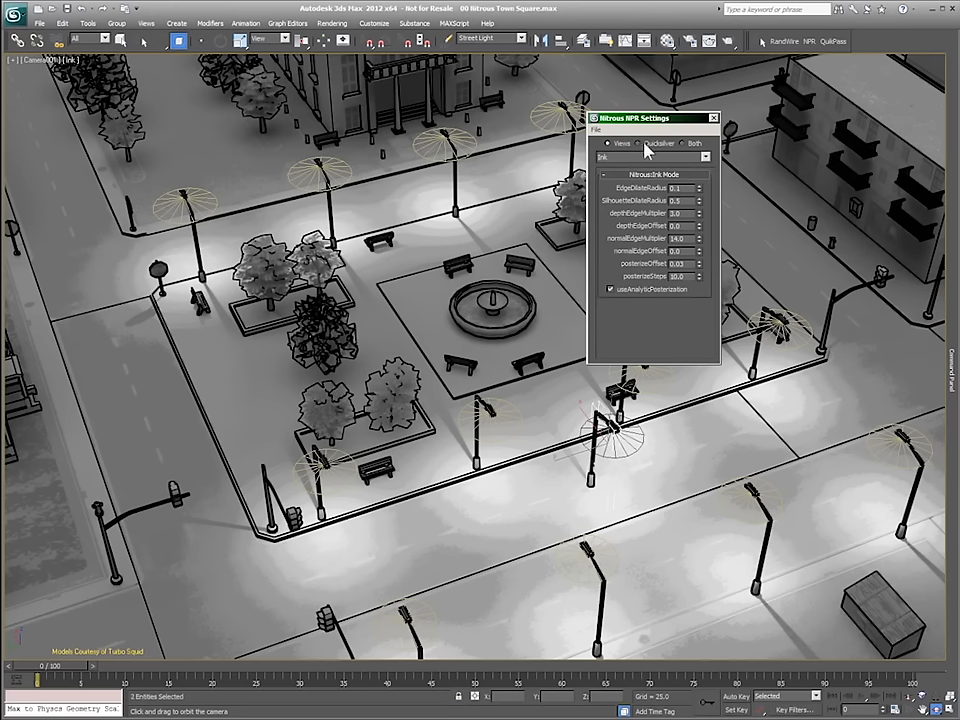
pyautogui.click(684, 144)
pyautogui.click(640, 157)
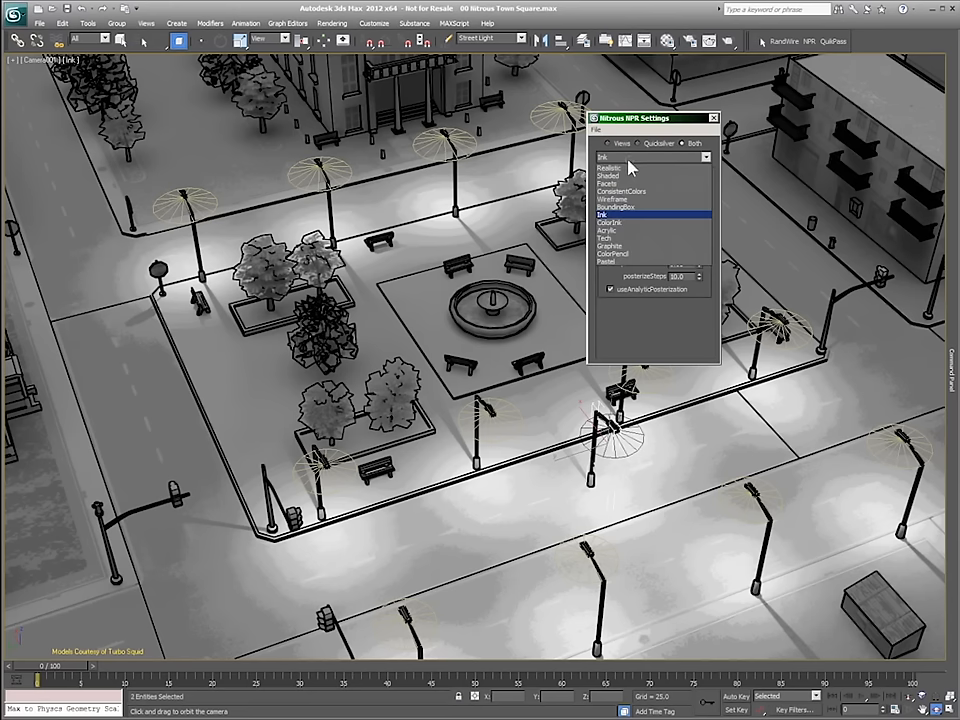
pyautogui.click(618, 223)
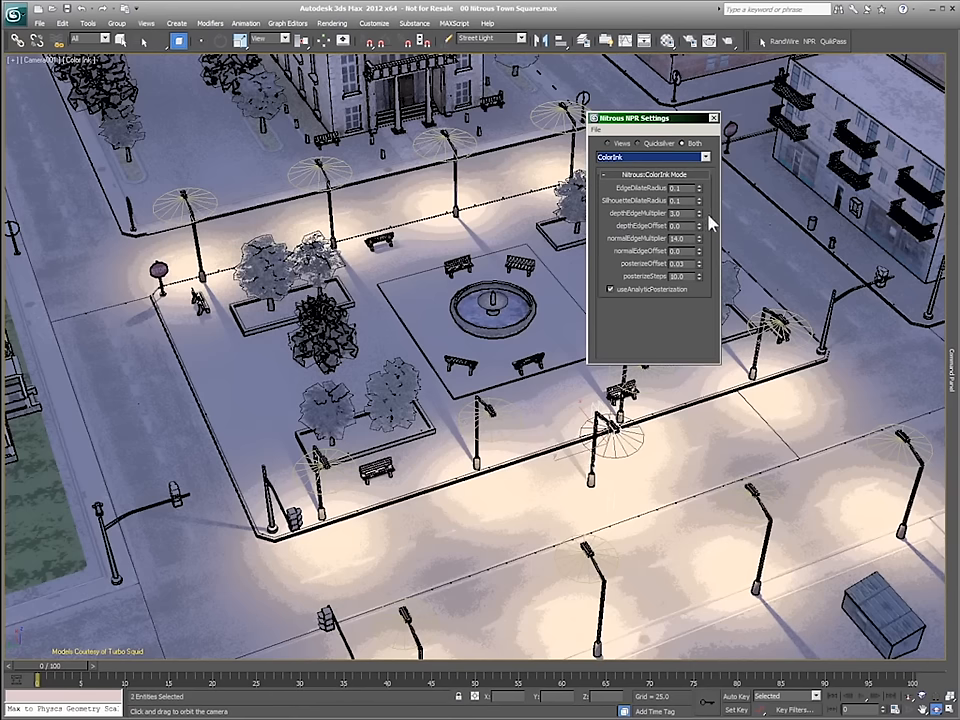
# Adjust the normalEdgeMultiplier and posterizeOffset values of the ColorInk mode.
pyautogui.click(699, 241)
pyautogui.moveTo(702, 261); pyautogui.dragTo(700, 290)
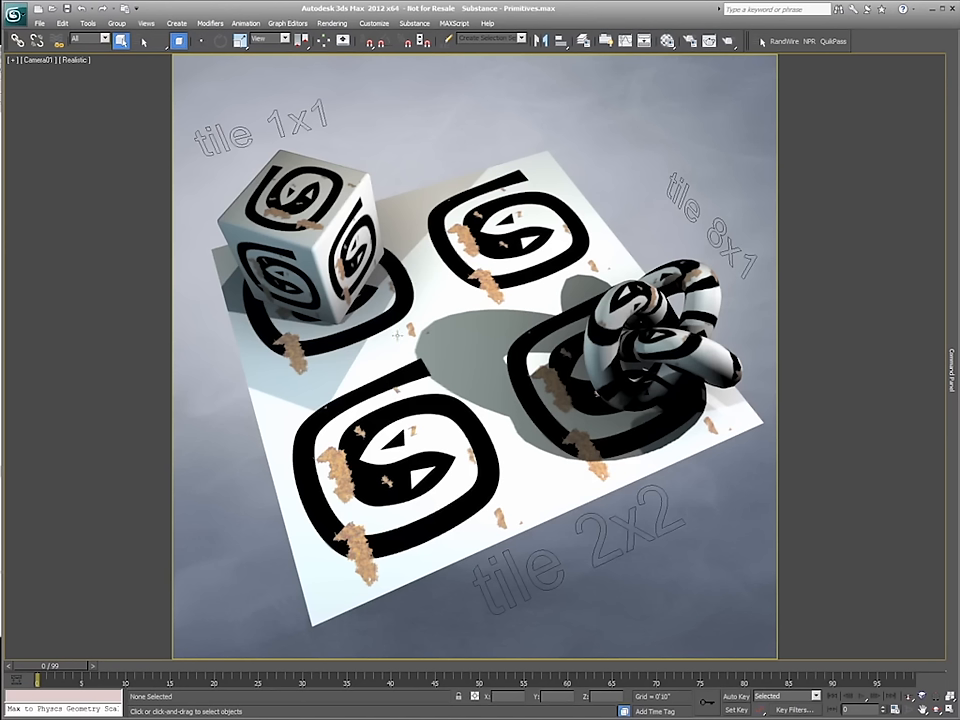
# Select the torus knot in the Substance primitives scene and look through the texture thumbnails in the substanceCatalog folder.
pyautogui.click(704, 300)
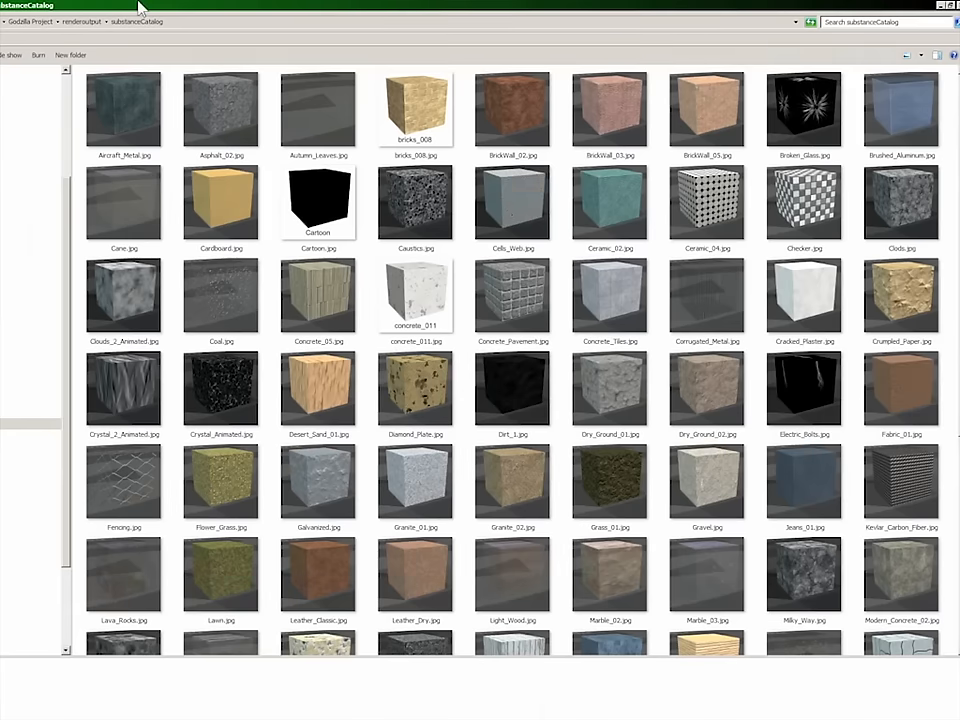
pyautogui.doubleClick(128, 6)
pyautogui.scroll(-5, 657, 310)
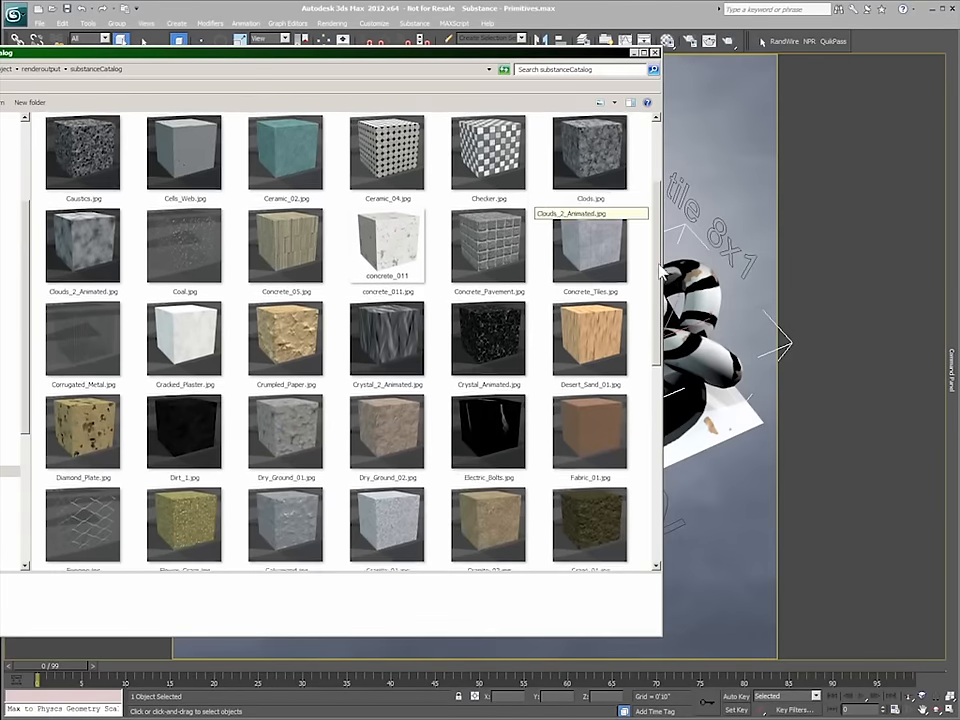
pyautogui.scroll(-7, 657, 310)
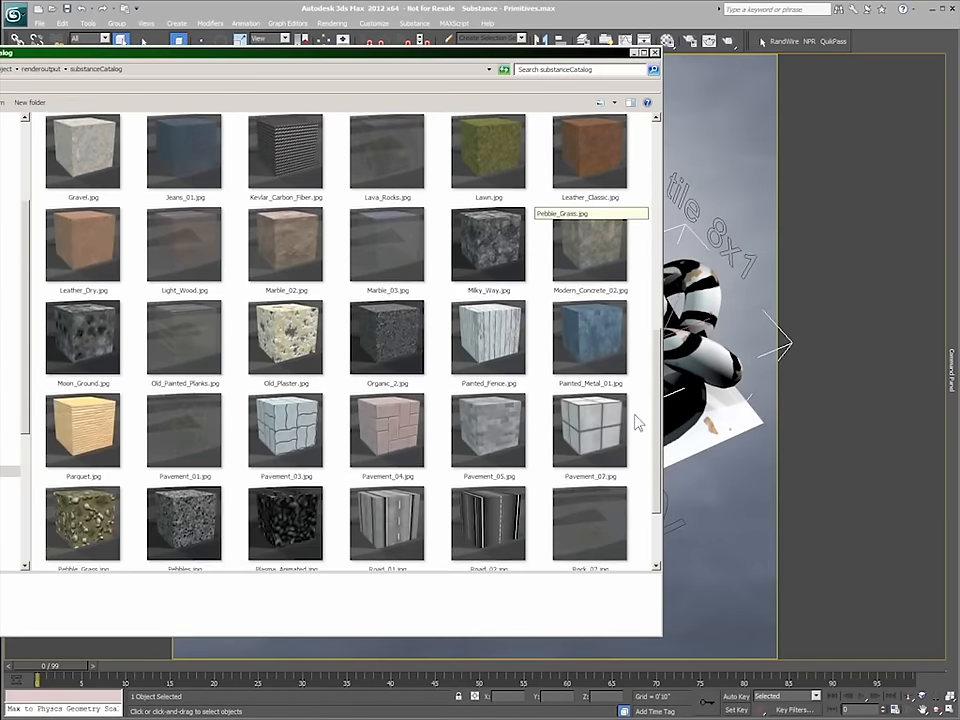
pyautogui.scroll(-3, 628, 458)
pyautogui.scroll(3, 634, 489)
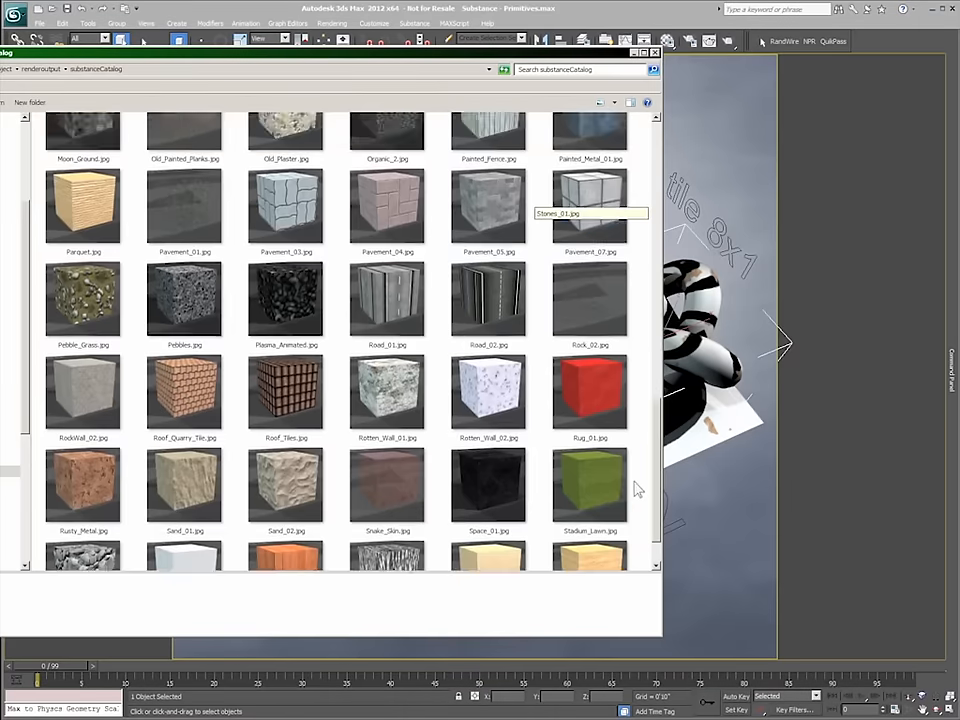
pyautogui.scroll(6, 640, 456)
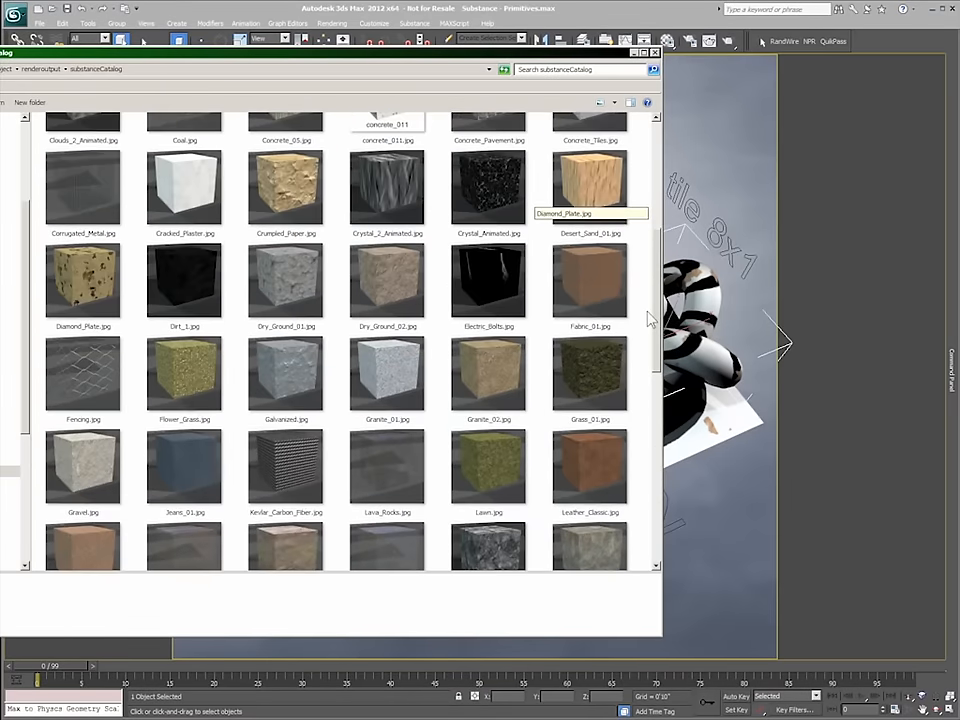
pyautogui.scroll(3, 652, 282)
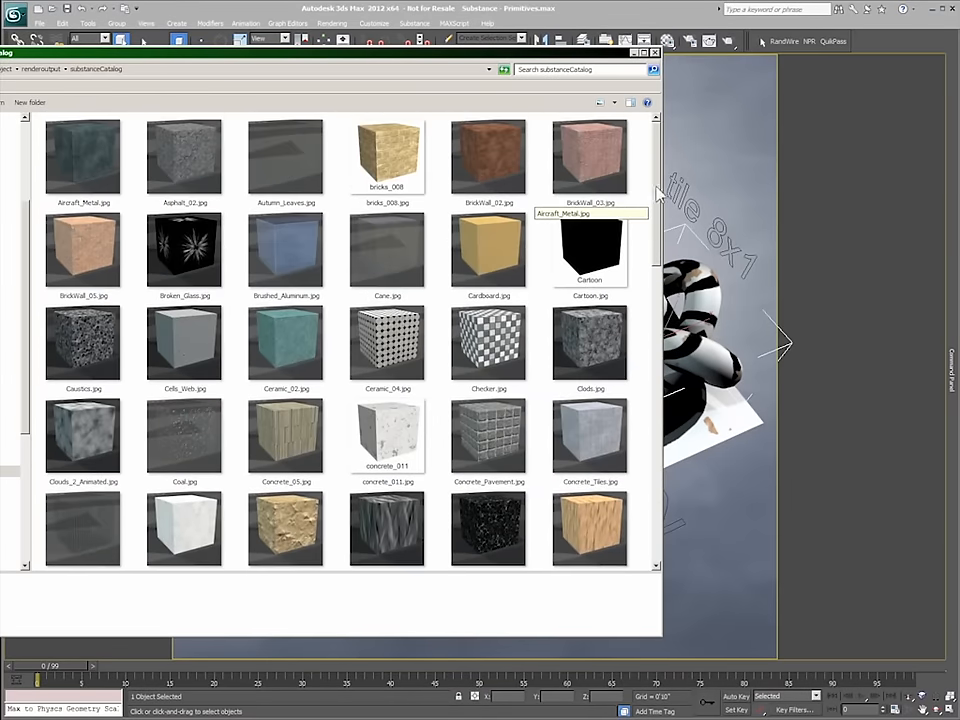
# Examine the Brushed_Aluminum, Broken_Glass, Ceramic_04 and Checker previews among the substance thumbnails, and put the folder window away.
pyautogui.click(285, 262)
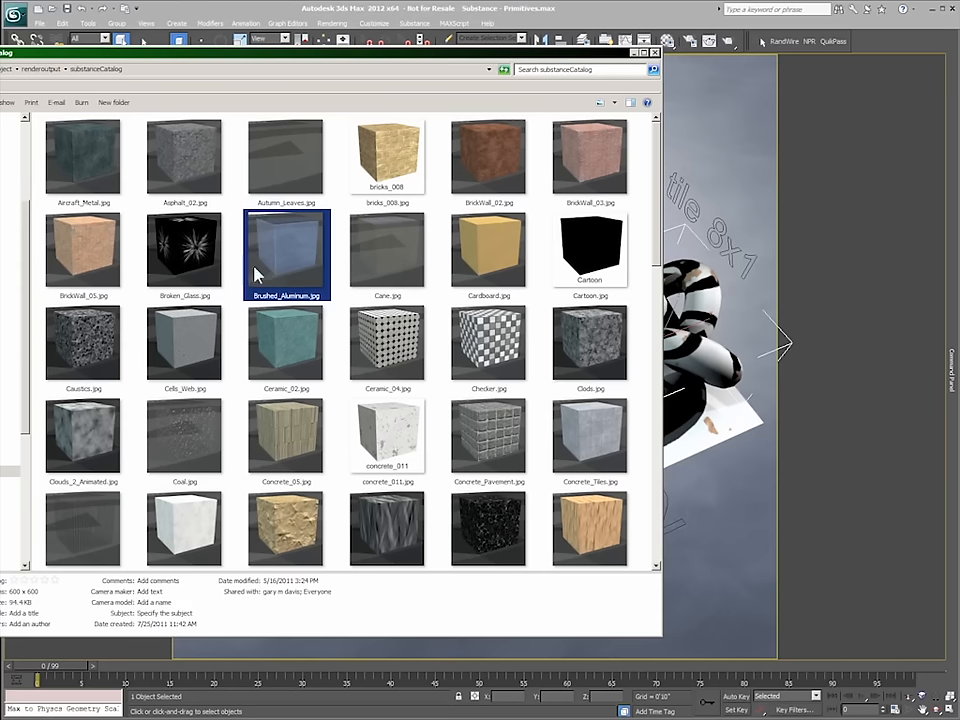
pyautogui.click(199, 260)
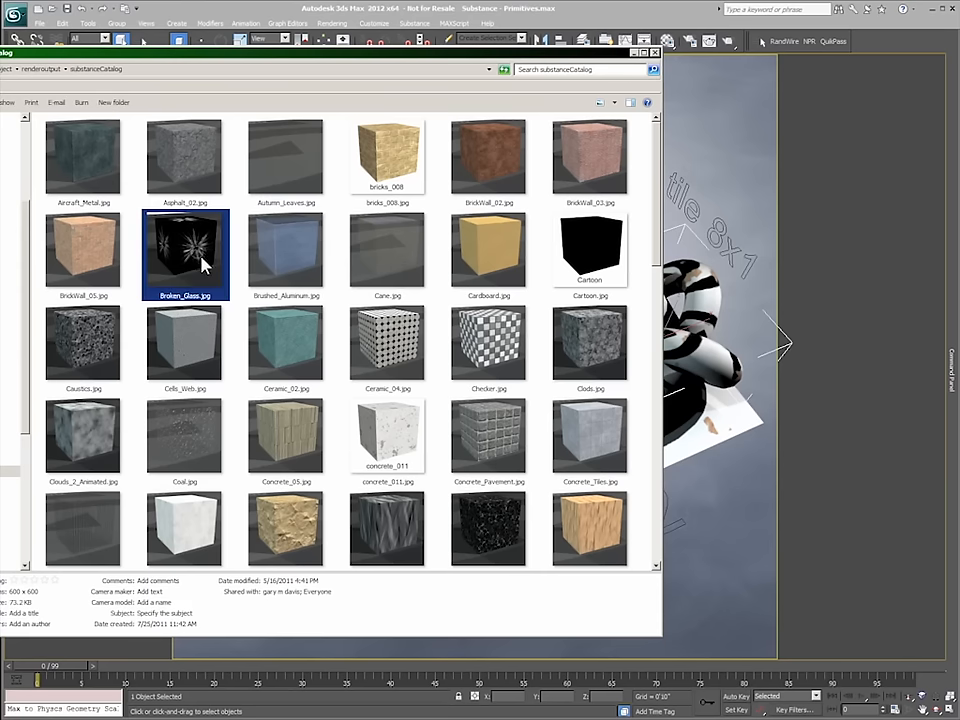
pyautogui.click(393, 343)
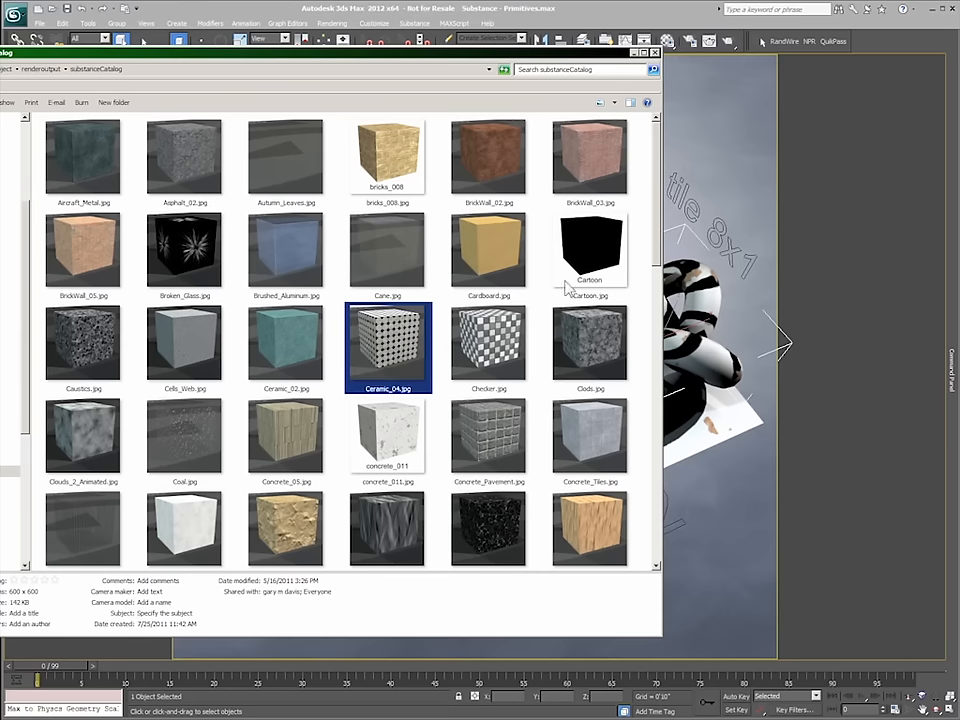
pyautogui.click(492, 360)
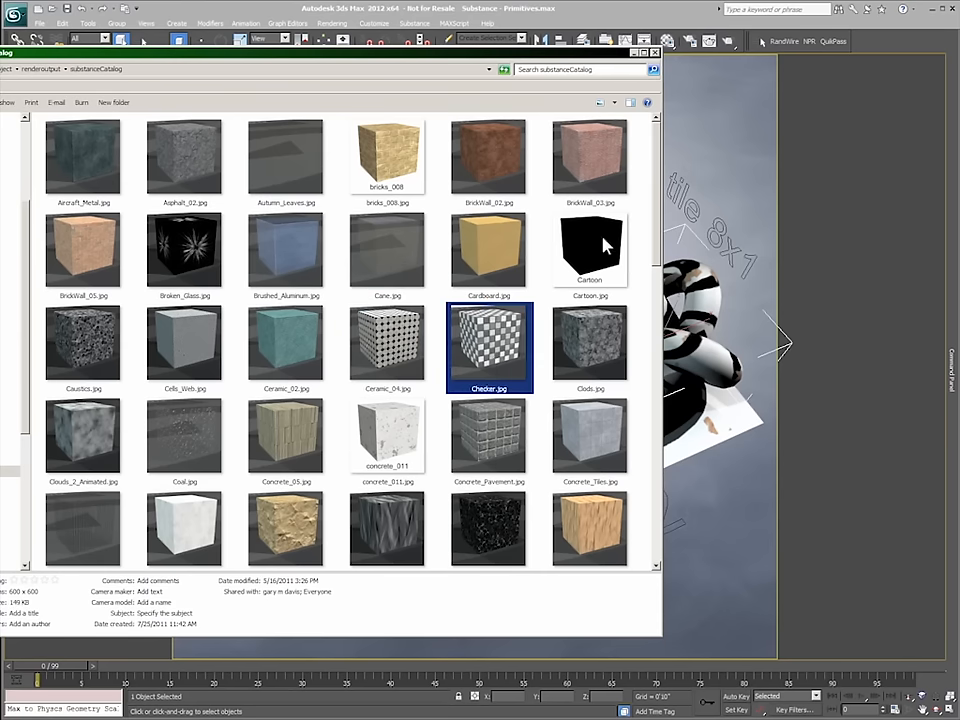
pyautogui.scroll(-5, 600, 245)
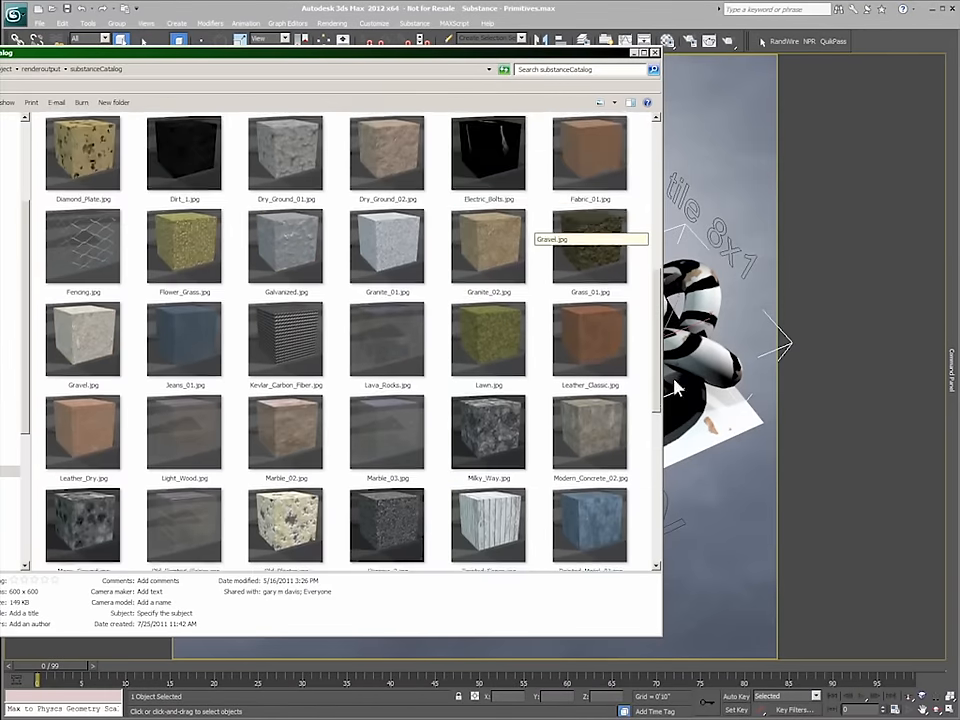
pyautogui.scroll(5, 637, 264)
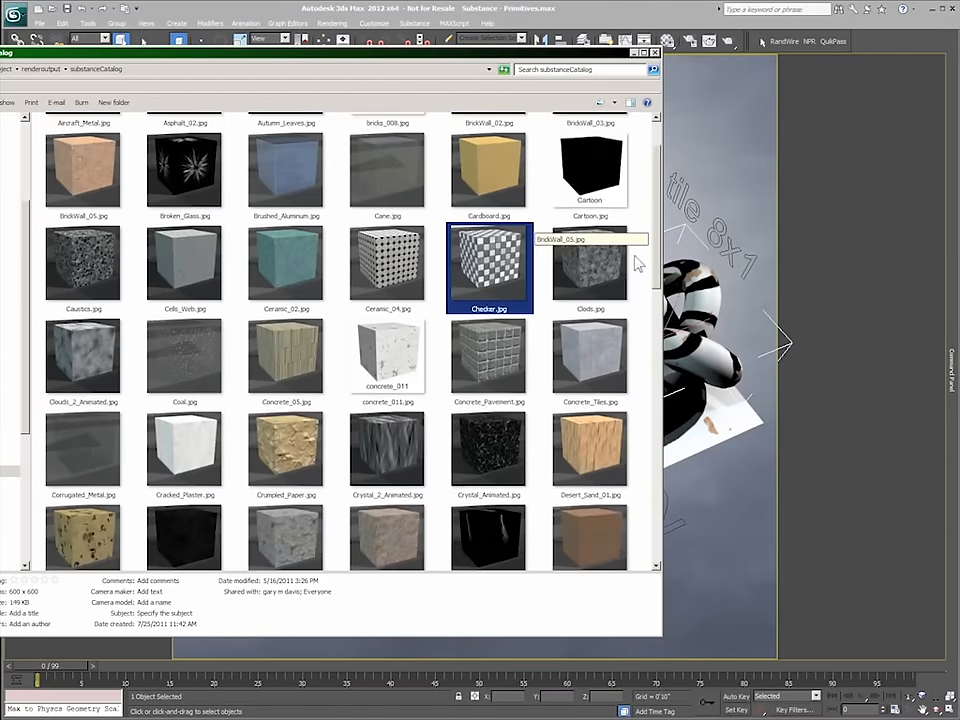
pyautogui.scroll(1, 637, 264)
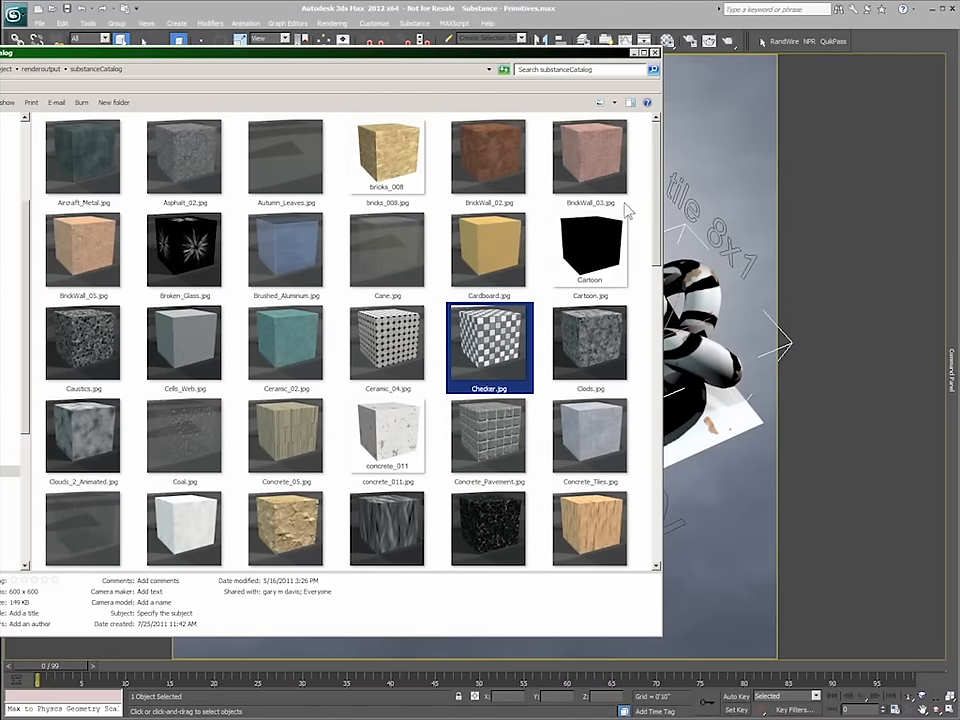
pyautogui.scroll(-1, 656, 205)
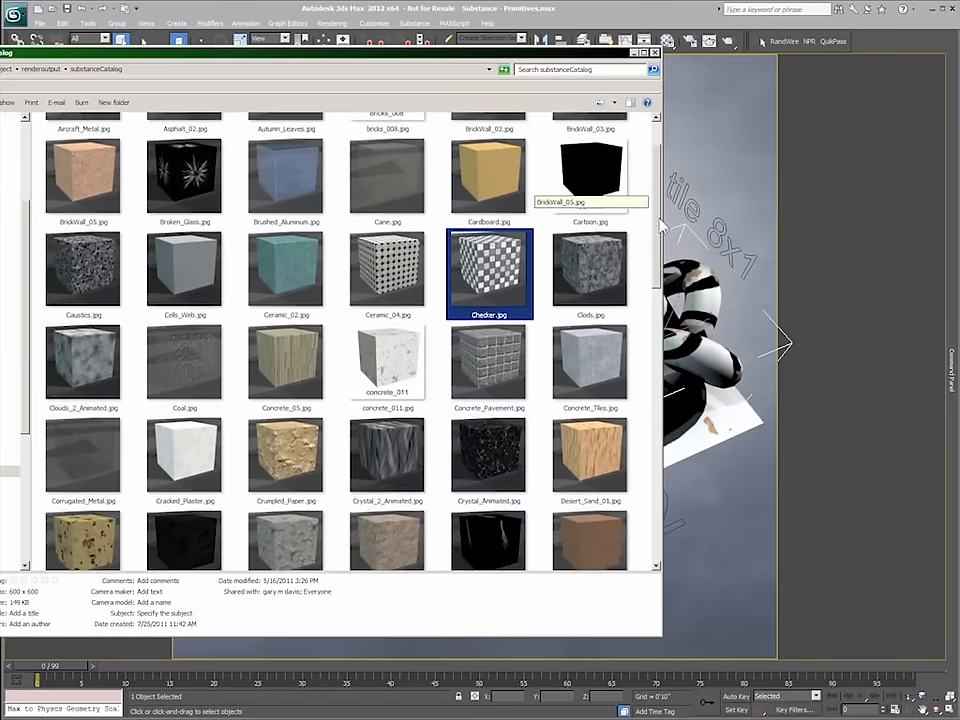
pyautogui.scroll(2, 671, 241)
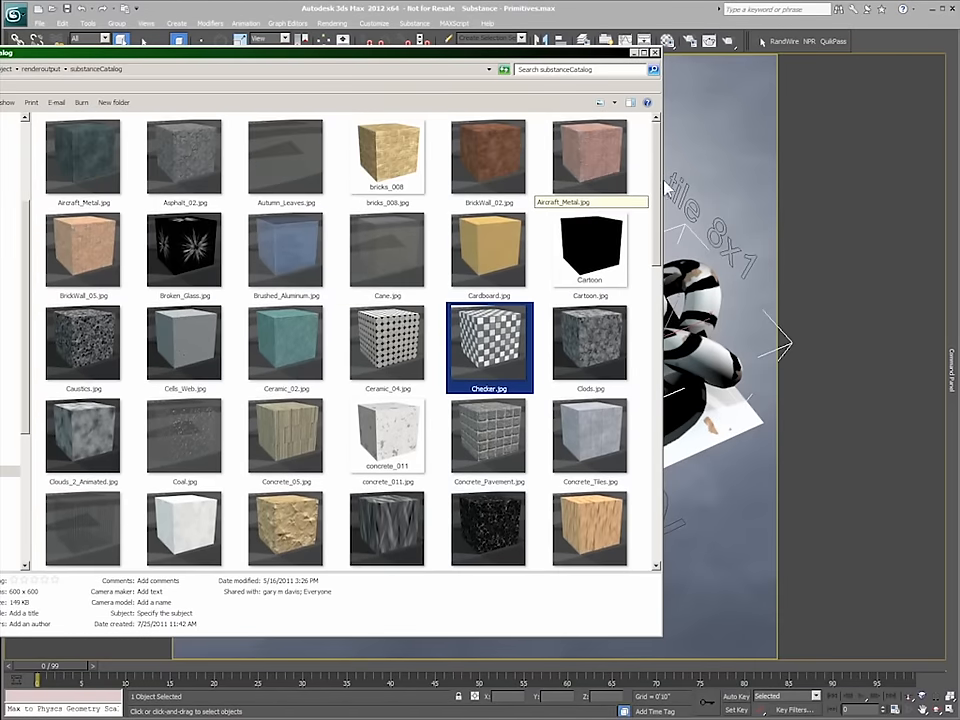
pyautogui.click(636, 52)
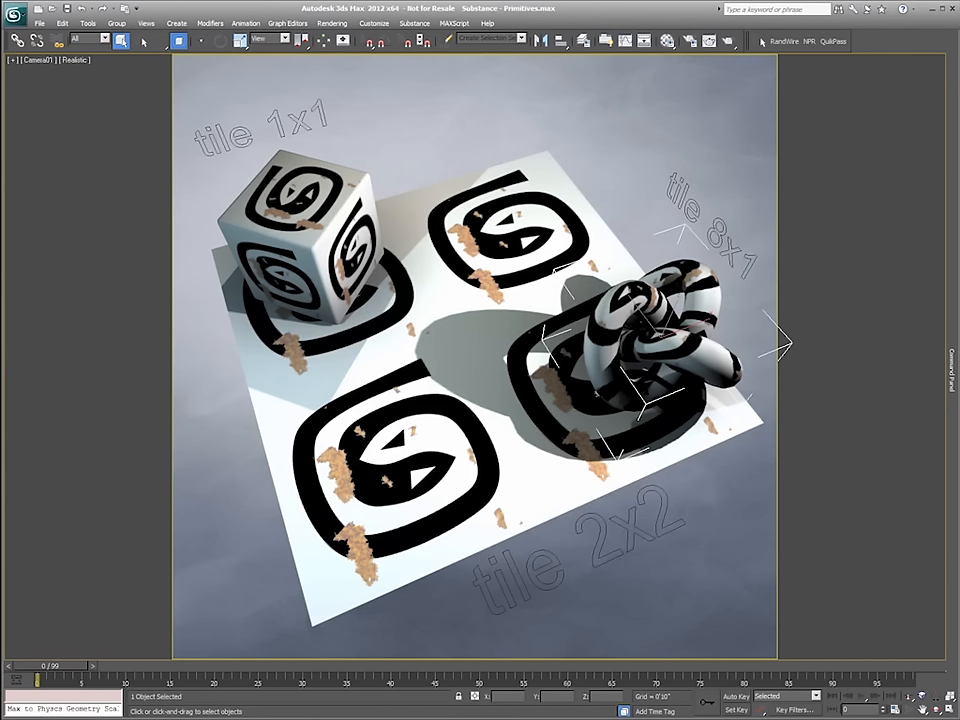
# Switch to the web browser and look over Allegorithmic's Substance Designer product page.
pyautogui.hotkey('alt', 'Tab')
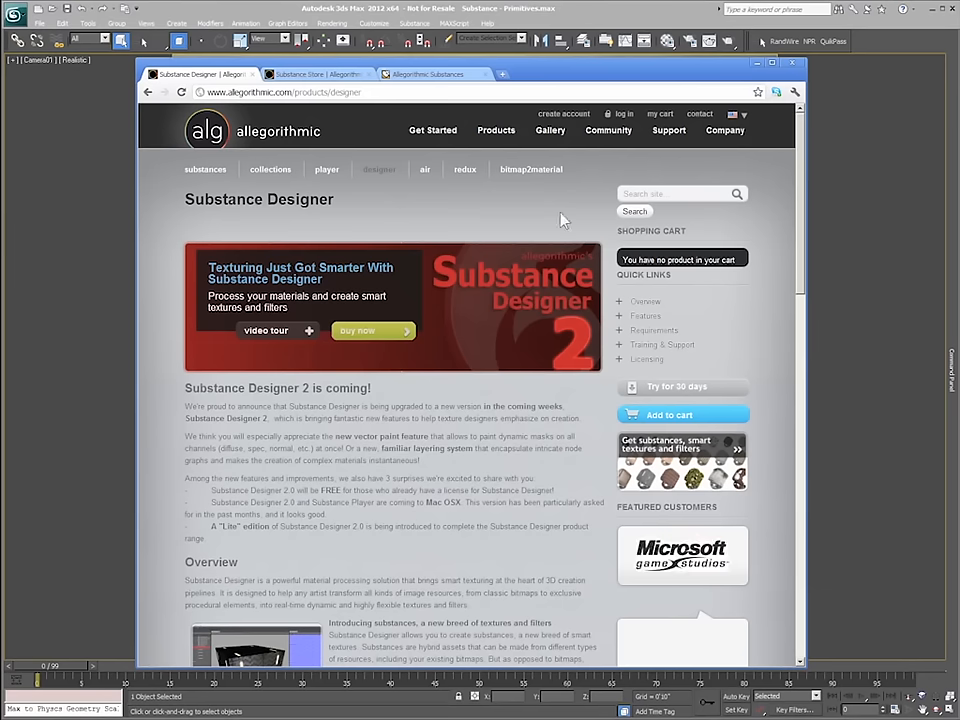
pyautogui.moveTo(802, 193)
pyautogui.mouseDown()
pyautogui.moveTo(801, 232)
pyautogui.moveTo(797, 208)
pyautogui.mouseUp()
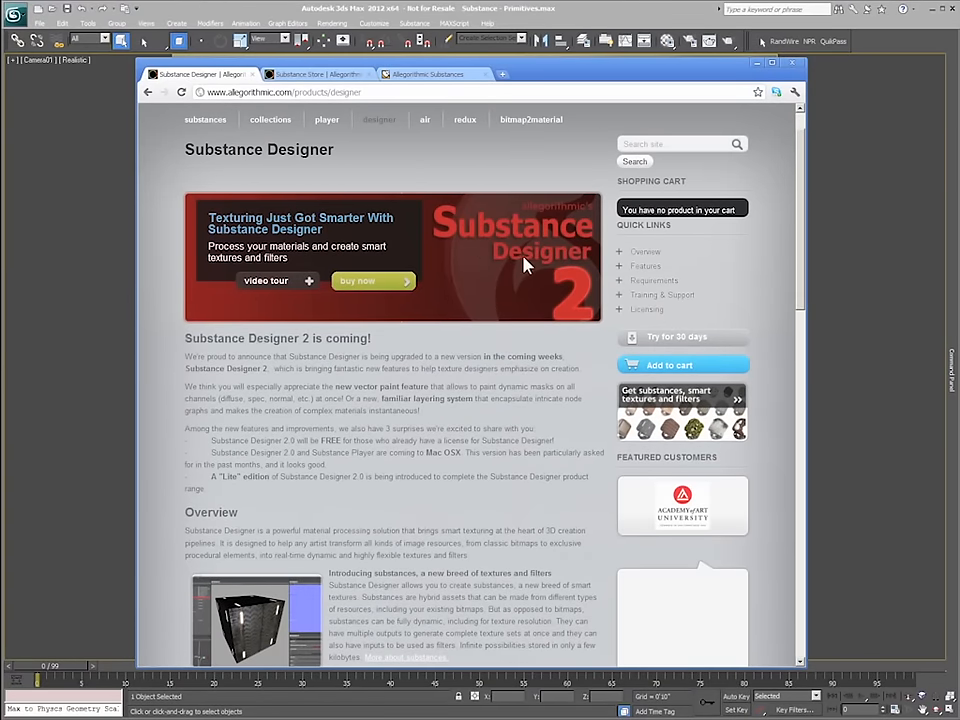
pyautogui.moveTo(808, 218); pyautogui.dragTo(435, 171)
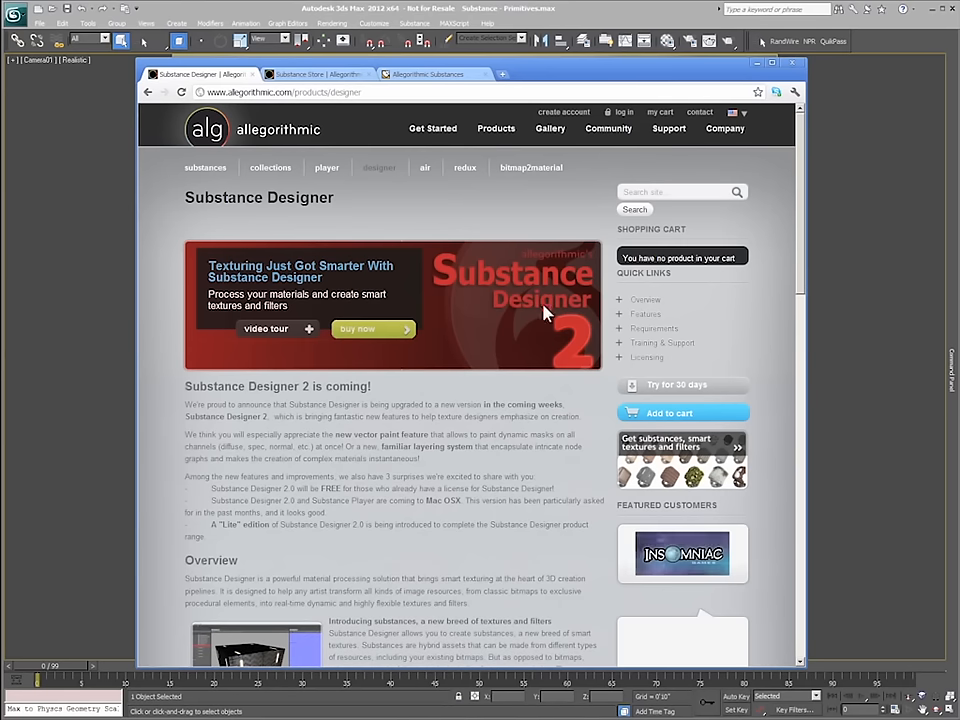
pyautogui.moveTo(805, 248)
pyautogui.mouseDown()
pyautogui.moveTo(806, 283)
pyautogui.moveTo(806, 247)
pyautogui.mouseUp()
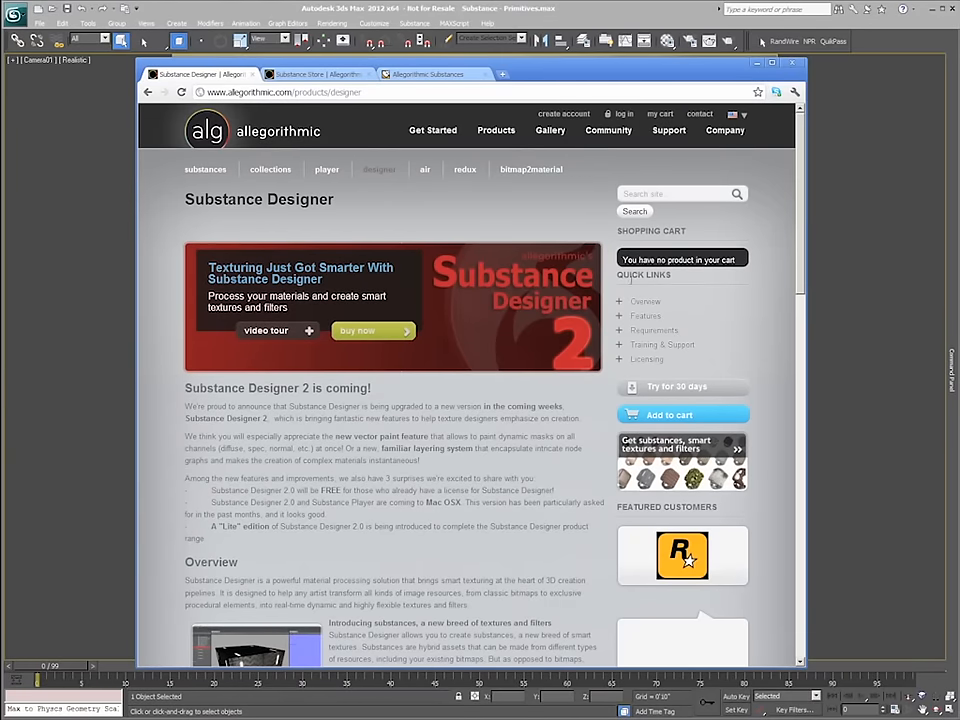
pyautogui.moveTo(799, 202)
pyautogui.mouseDown()
pyautogui.moveTo(804, 221)
pyautogui.moveTo(799, 203)
pyautogui.mouseUp()
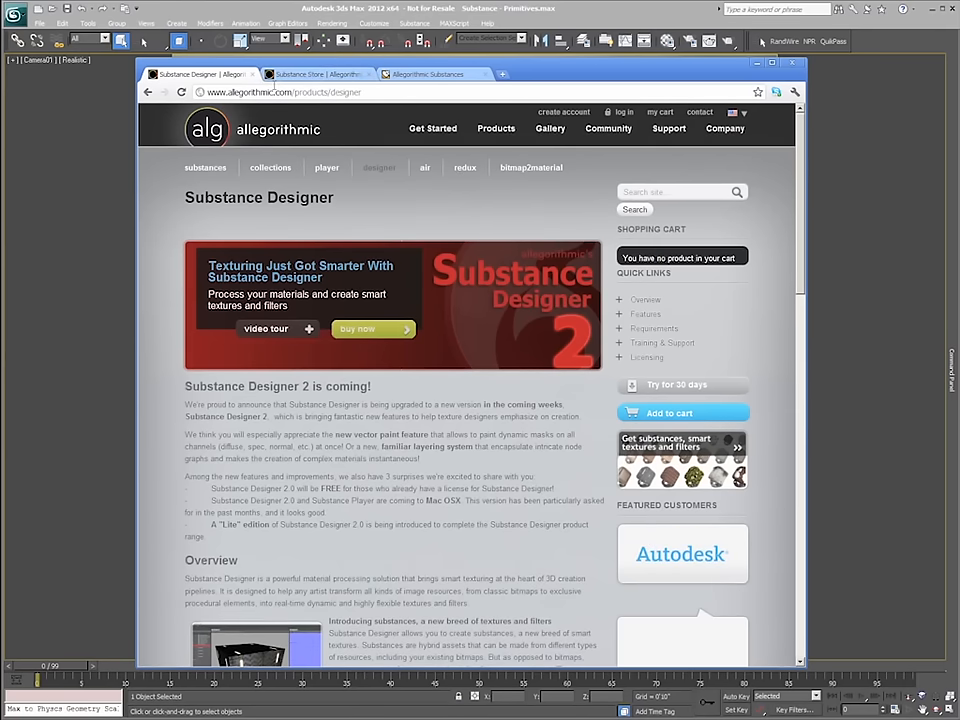
# In the Substance Store, set the bark_007 preview's Relief Balance to 17.64, Normal to 1 and Emboss to 0.53, and generate a new random seed.
pyautogui.click(328, 76)
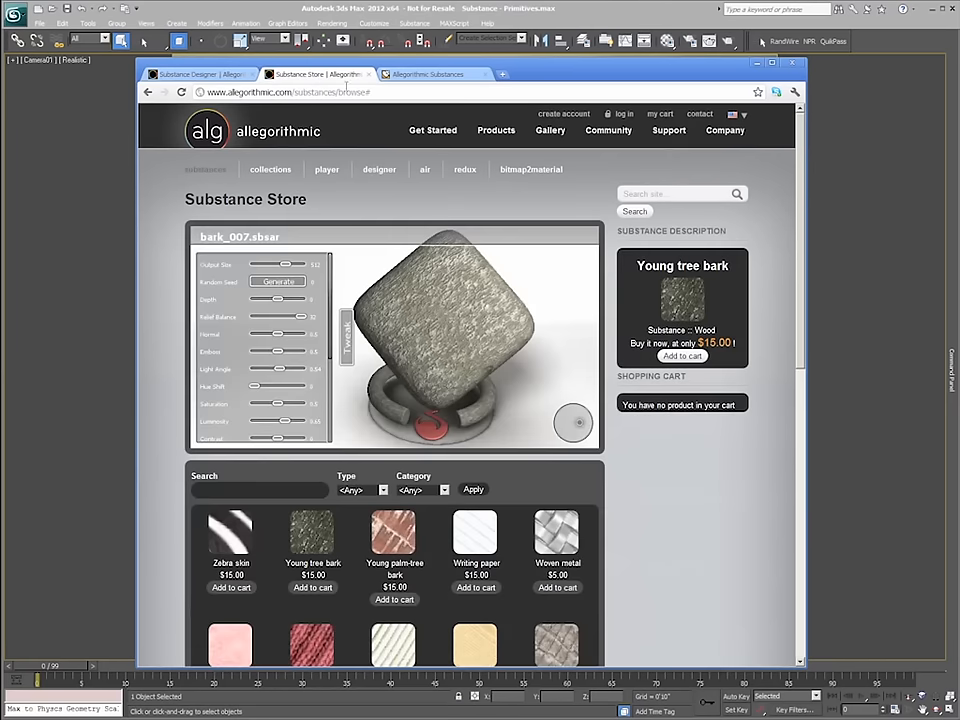
pyautogui.moveTo(801, 190)
pyautogui.mouseDown()
pyautogui.moveTo(808, 233)
pyautogui.moveTo(806, 210)
pyautogui.mouseUp()
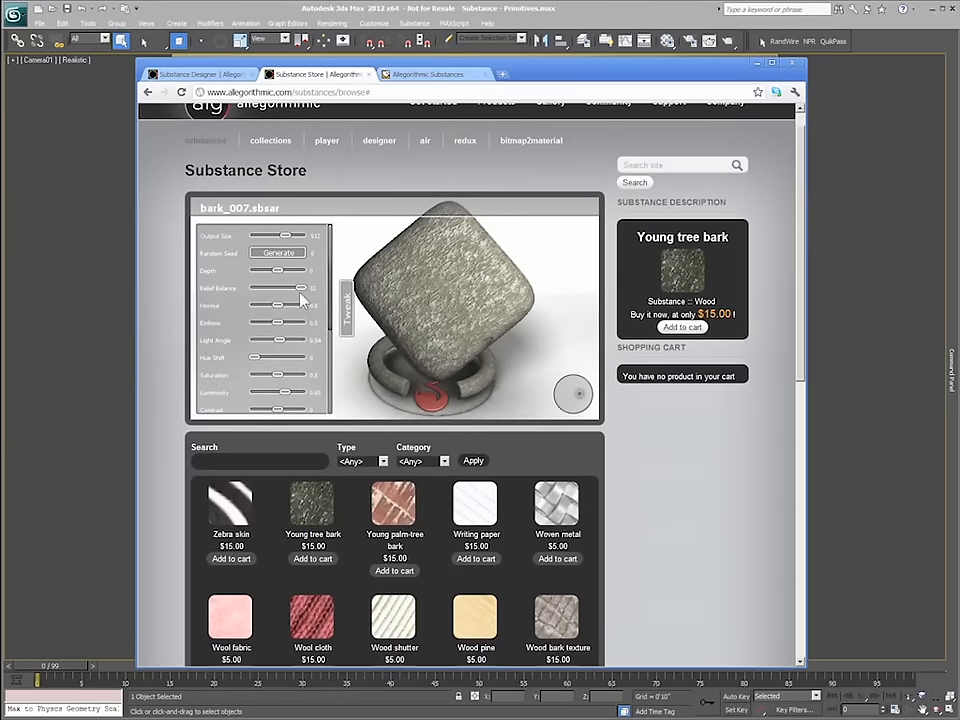
pyautogui.moveTo(299, 291); pyautogui.dragTo(280, 318)
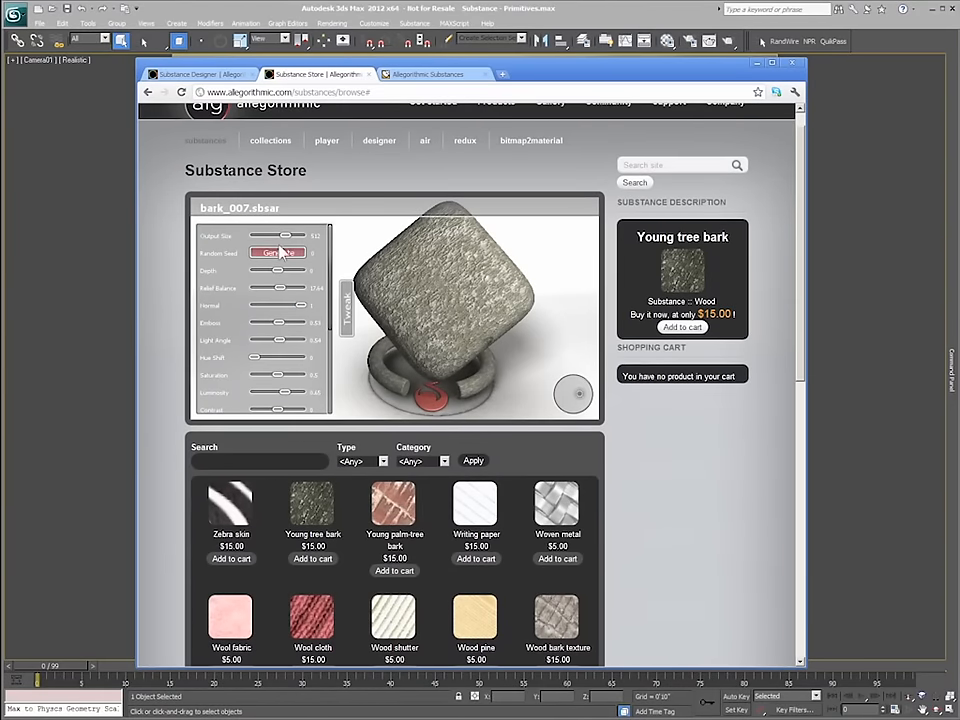
pyautogui.click(280, 254)
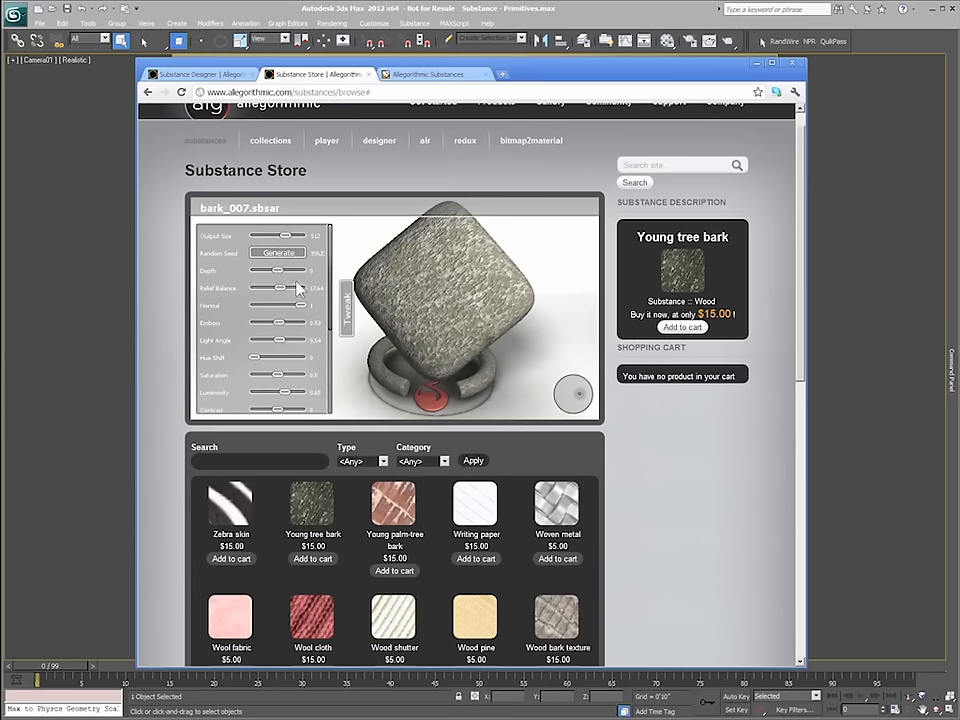
# Load the Woven metal substance preview, generate a new random seed, and set Stripe Width to about 0.35 and Hue Shift to 0.55.
pyautogui.click(552, 533)
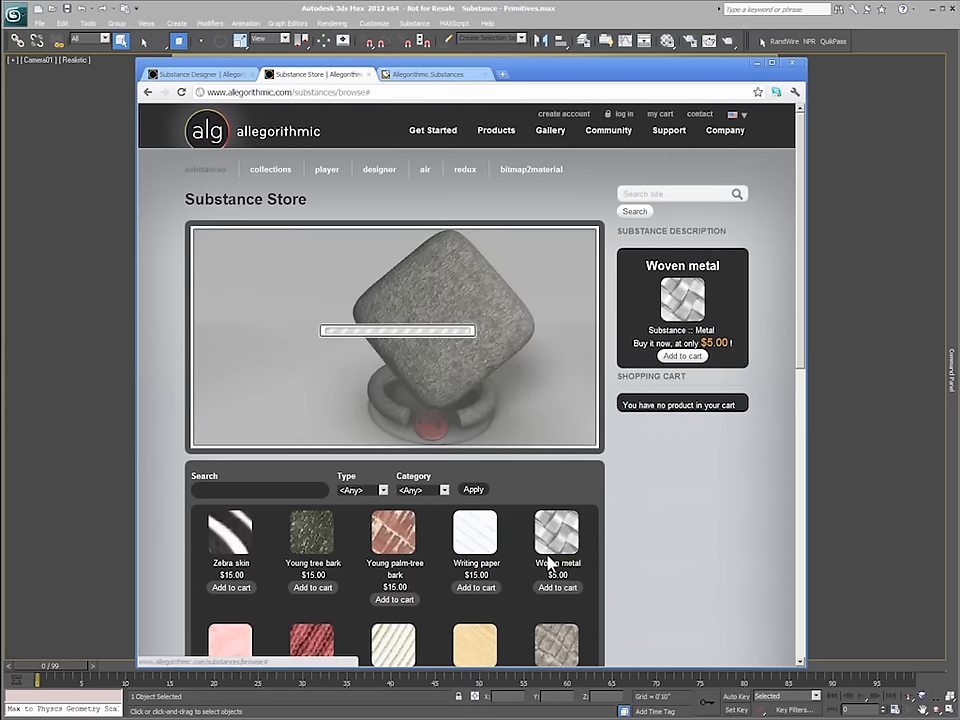
pyautogui.click(280, 284)
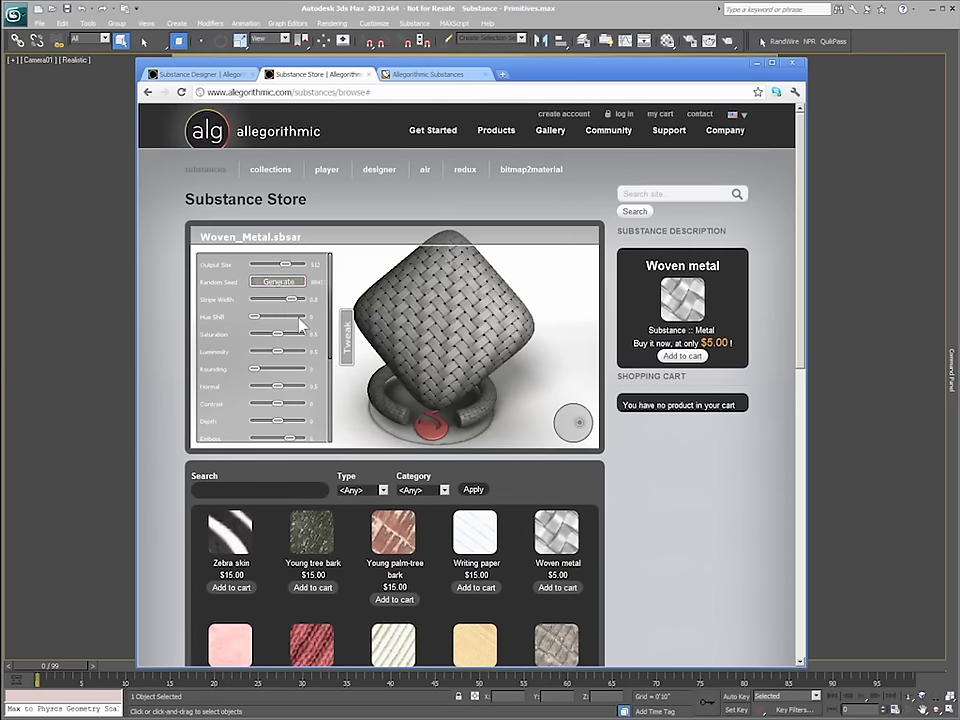
pyautogui.moveTo(277, 307)
pyautogui.mouseDown()
pyautogui.moveTo(267, 315)
pyautogui.moveTo(281, 320)
pyautogui.mouseUp()
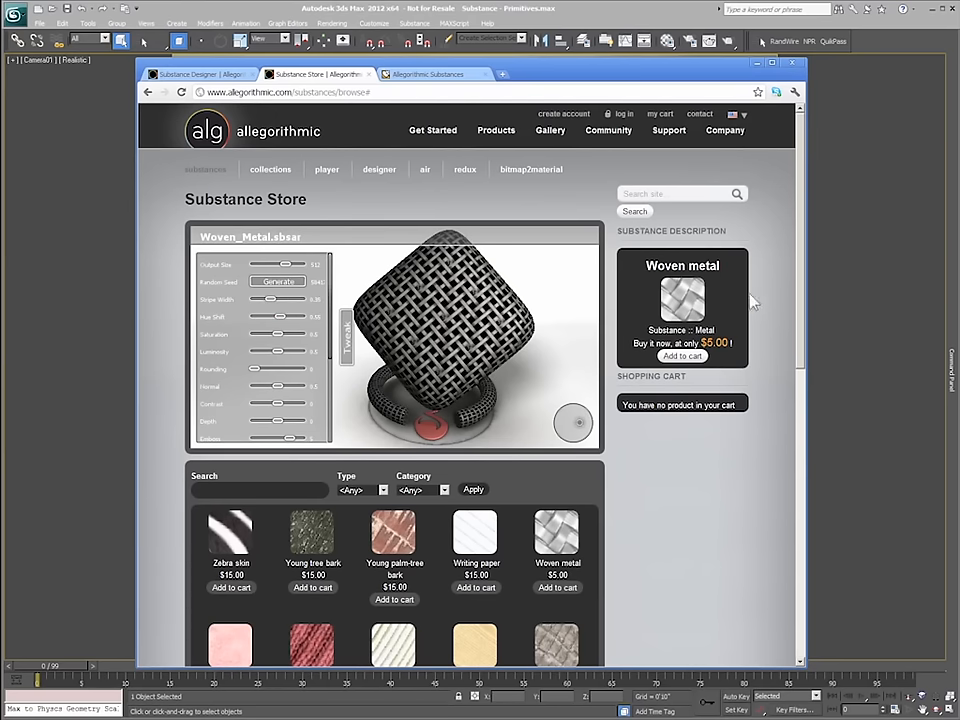
# Look through the substances offered in the Substance Store catalog and close the store page.
pyautogui.moveTo(803, 290); pyautogui.dragTo(825, 425)
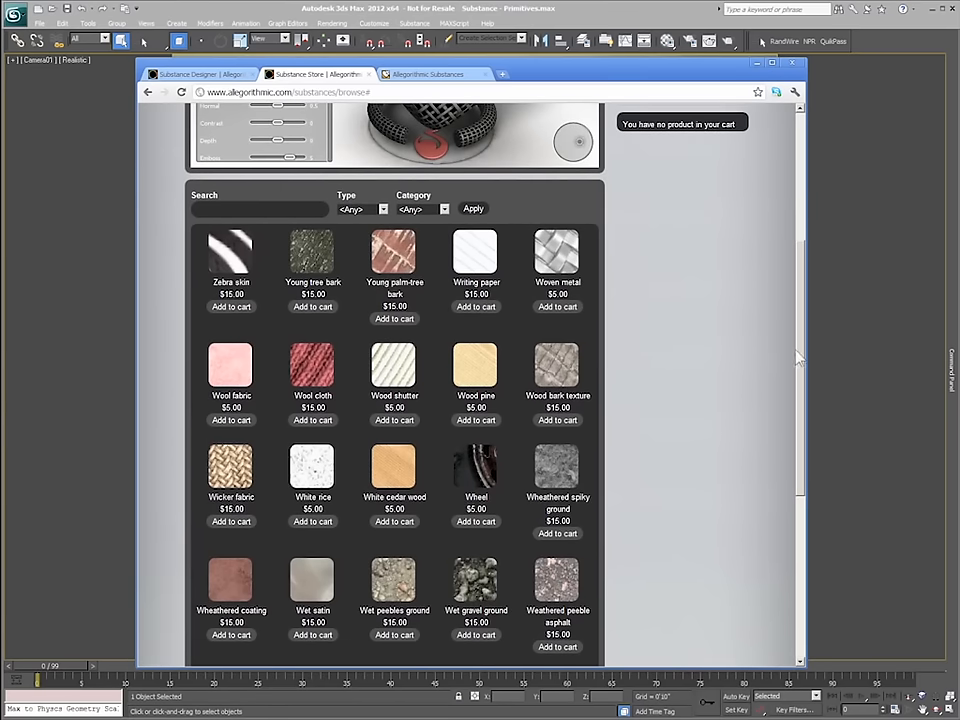
pyautogui.scroll(3, 786, 325)
pyautogui.scroll(3, 781, 291)
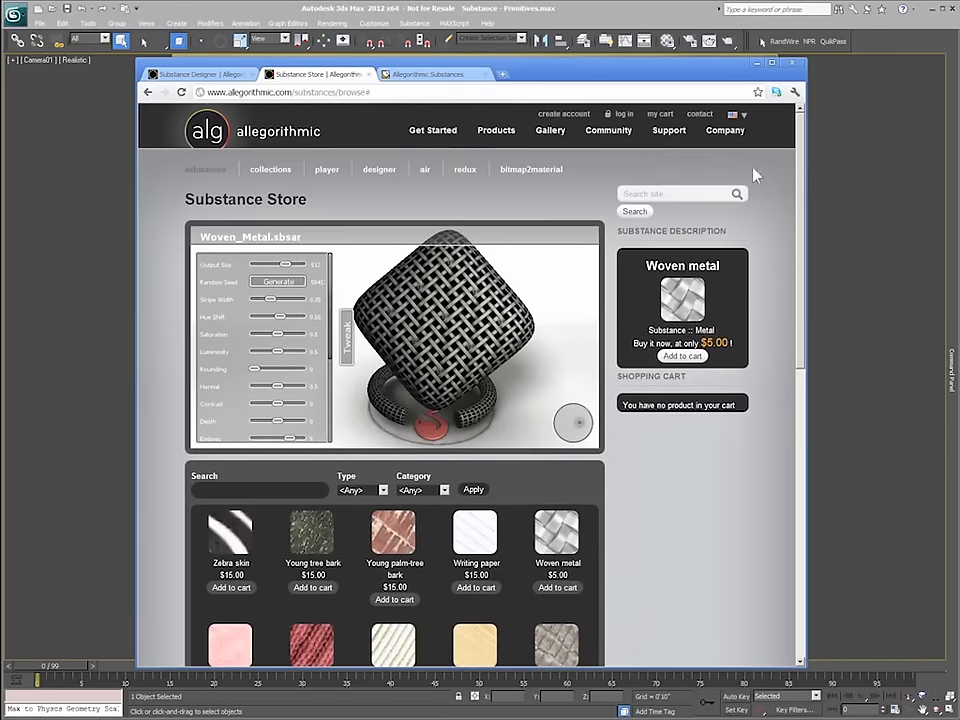
pyautogui.click(369, 75)
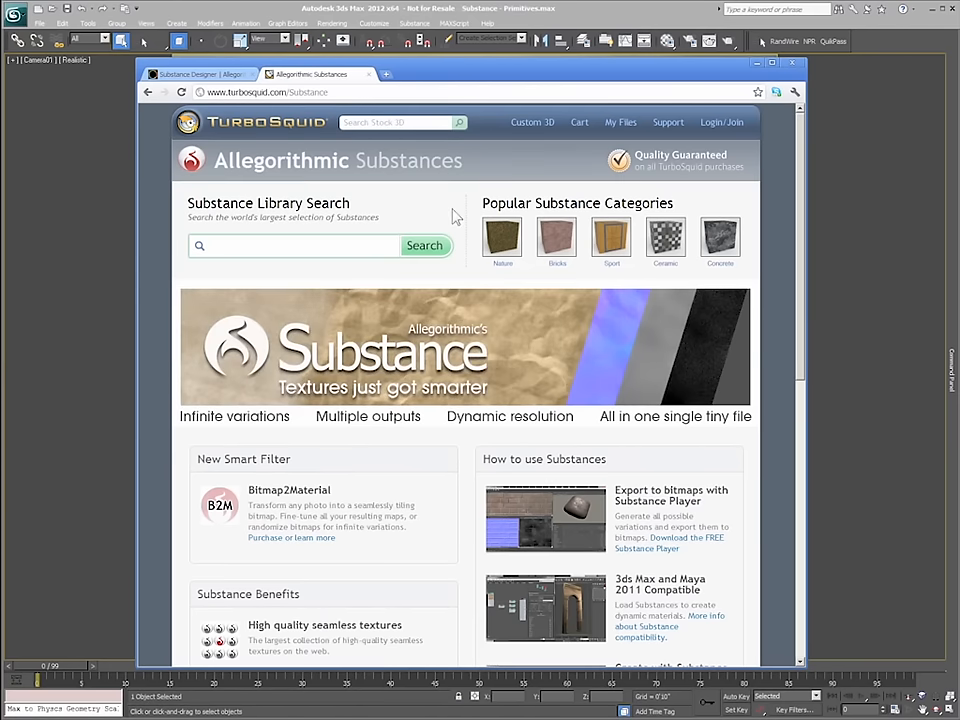
# Look over TurboSquid's Allegorithmic Substances page, and close the browser to return to the 3ds Max scene.
pyautogui.moveTo(800, 148); pyautogui.dragTo(834, 300)
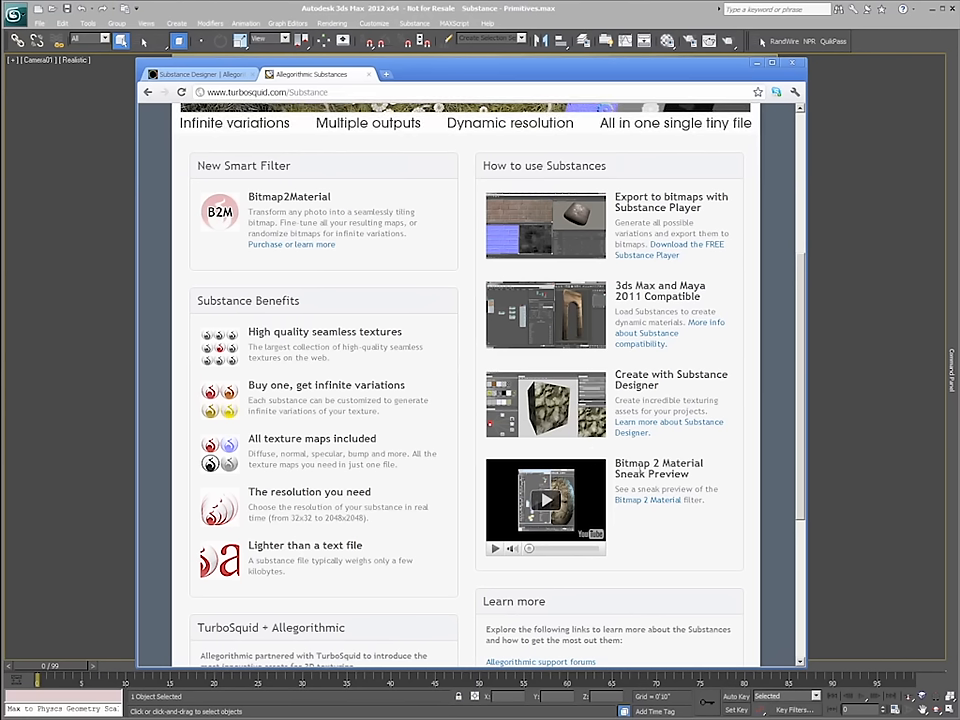
pyautogui.click(370, 76)
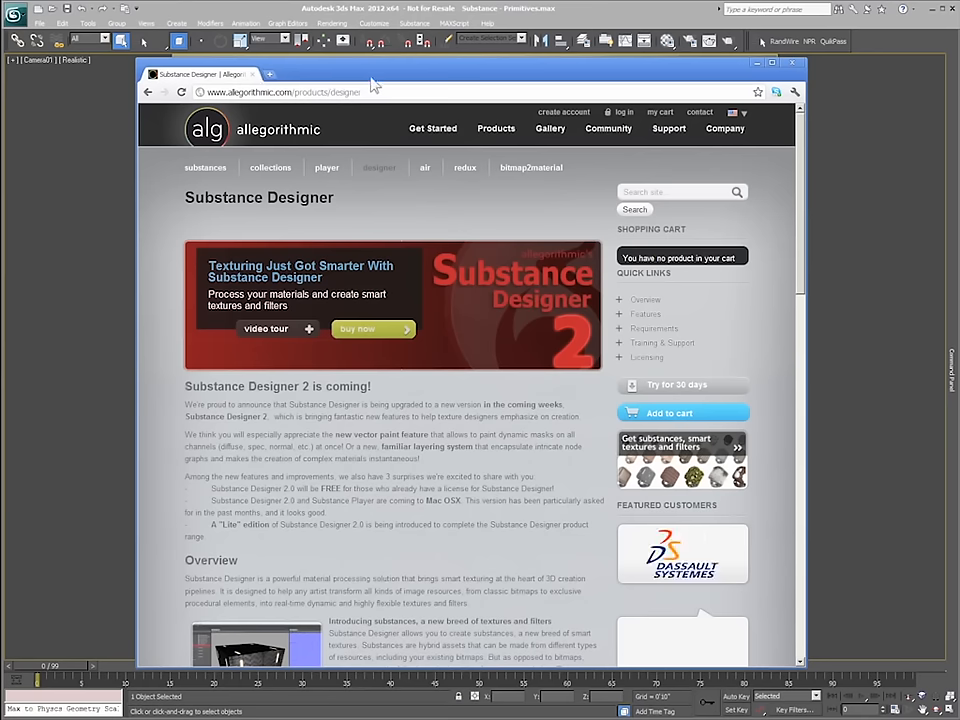
pyautogui.click(792, 62)
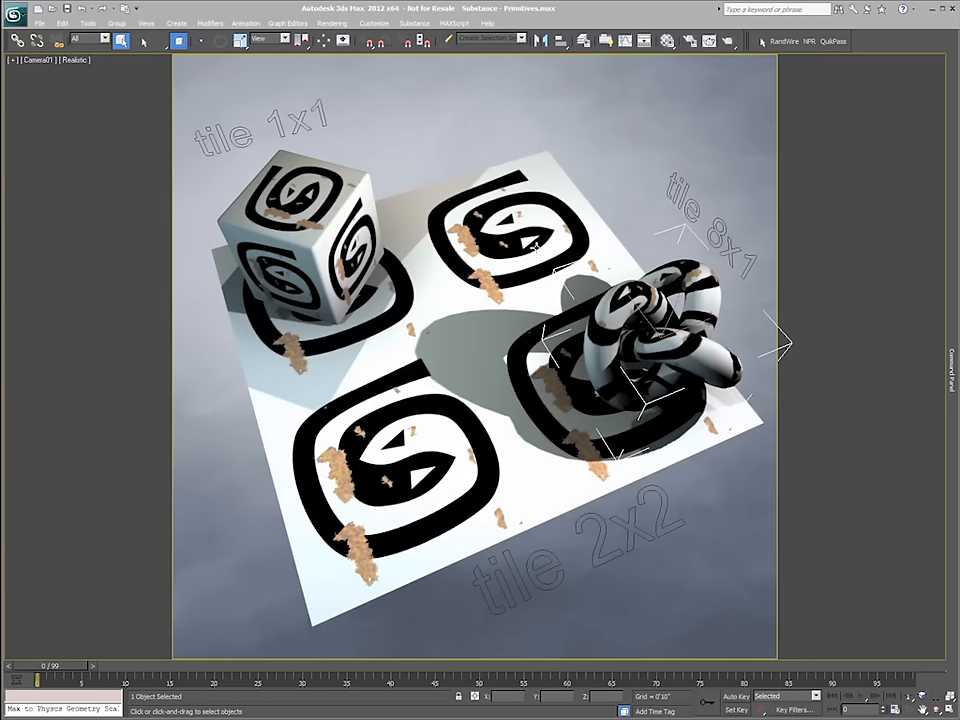
# Open the compact Material Editor and assign the substance03 material to all objects in the scene, leaving nothing selected.
pyautogui.click(667, 43)
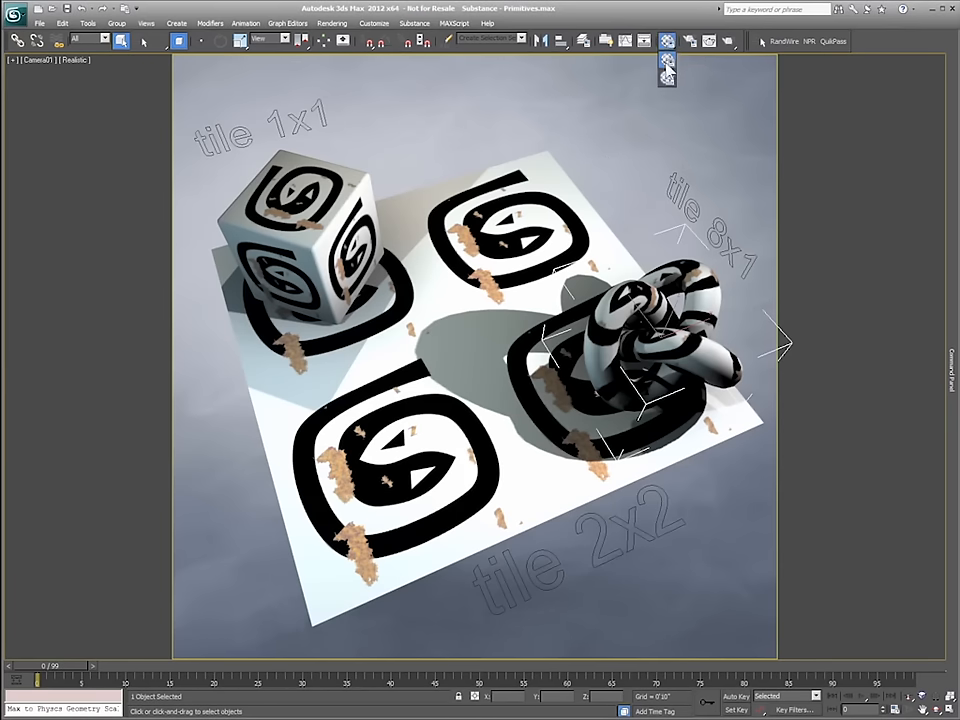
pyautogui.click(666, 72)
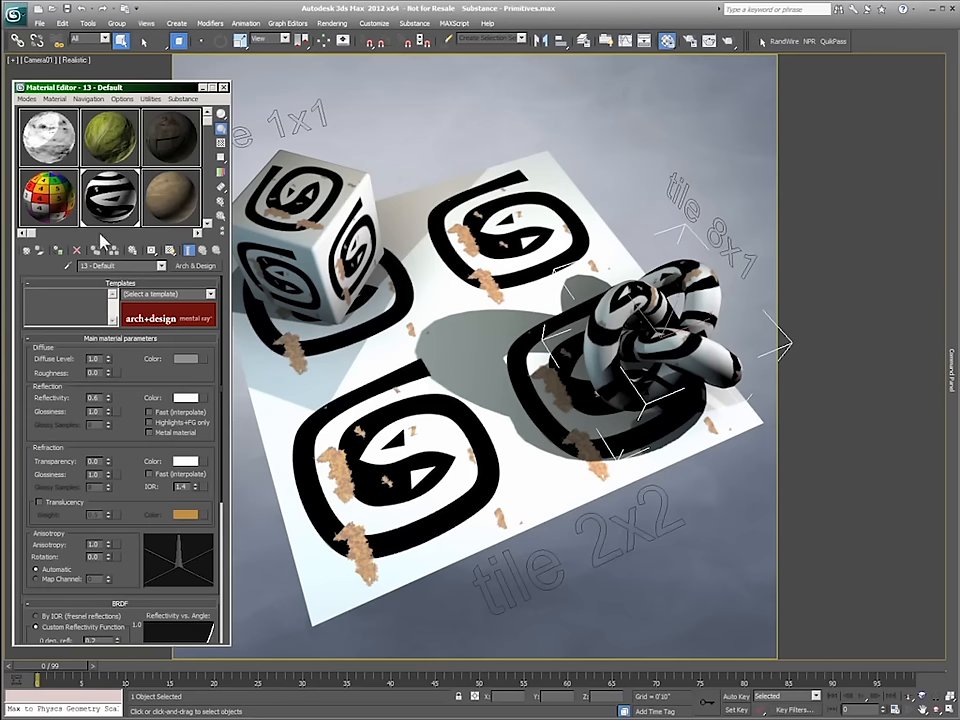
pyautogui.click(102, 205)
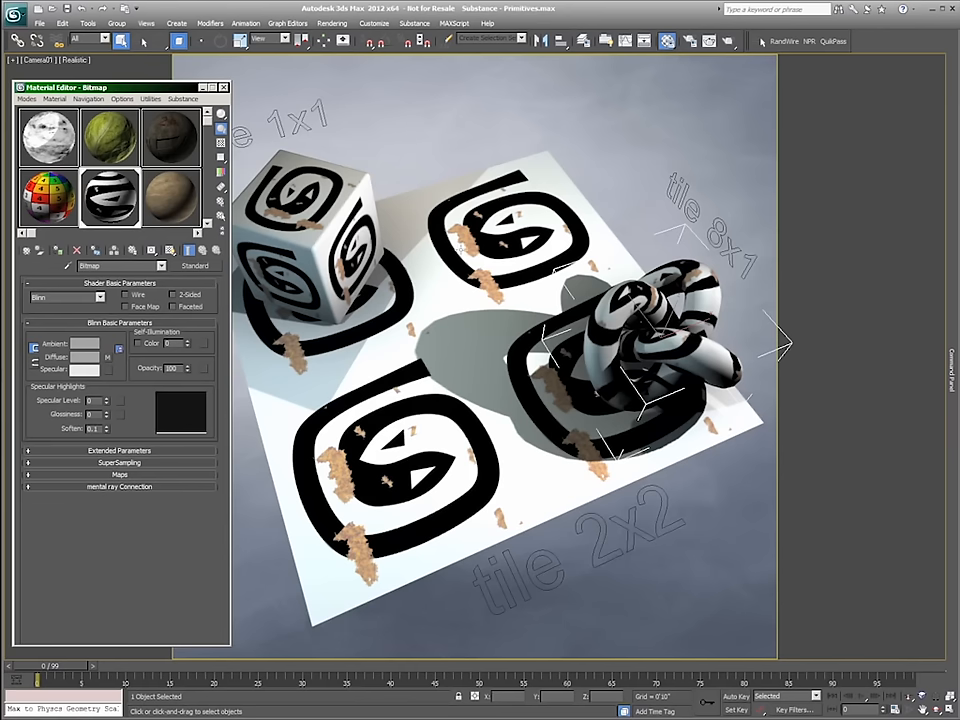
pyautogui.click(170, 215)
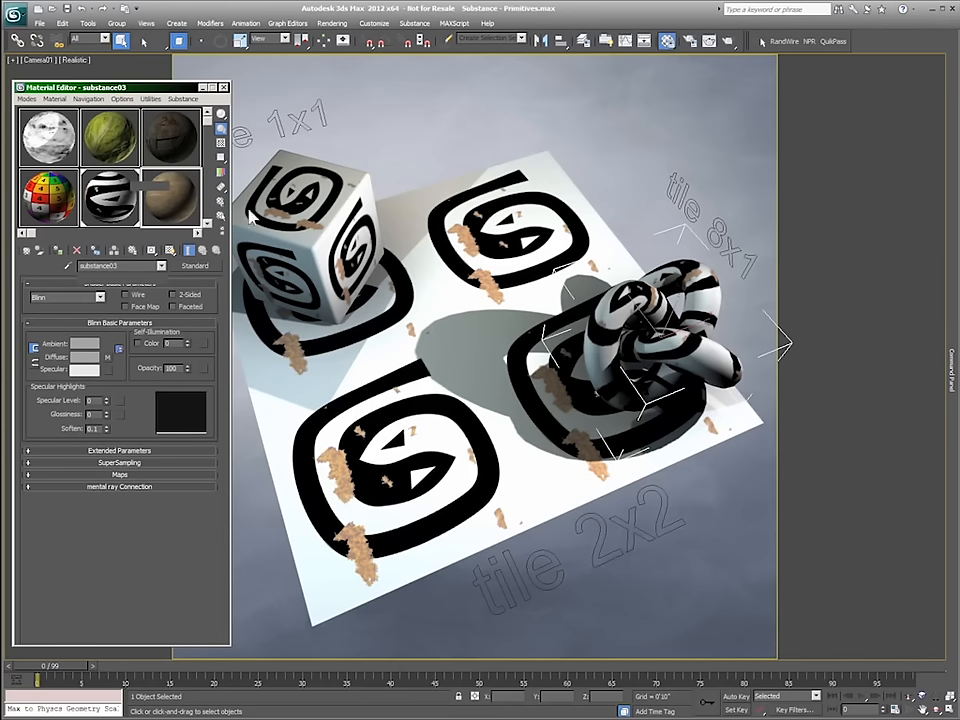
pyautogui.hotkey('ctrl', 'a')
pyautogui.click(57, 251)
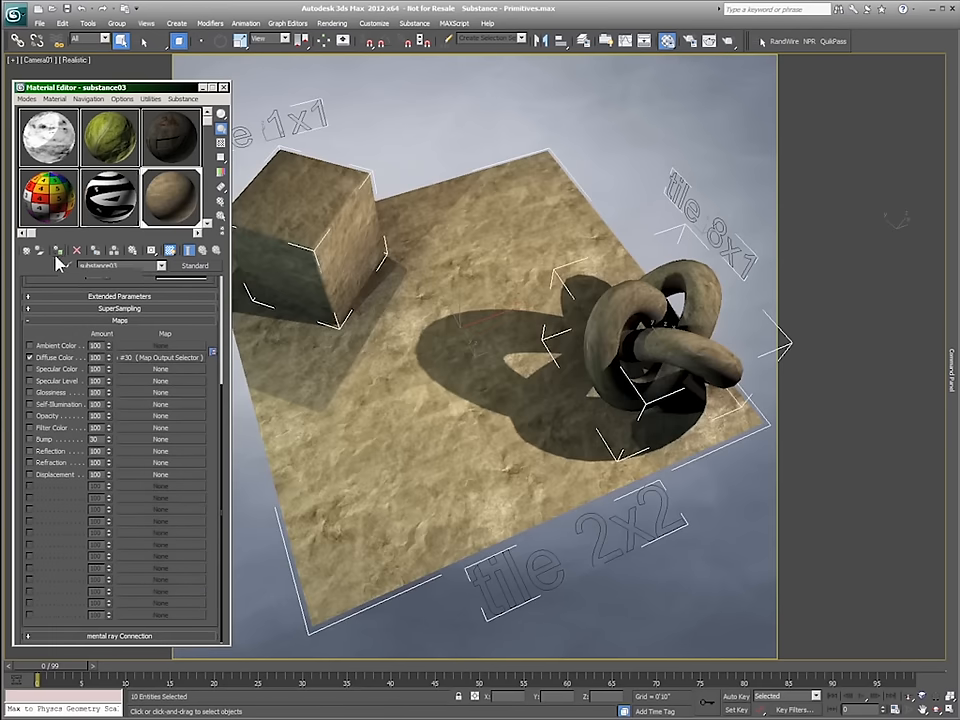
pyautogui.click(455, 152)
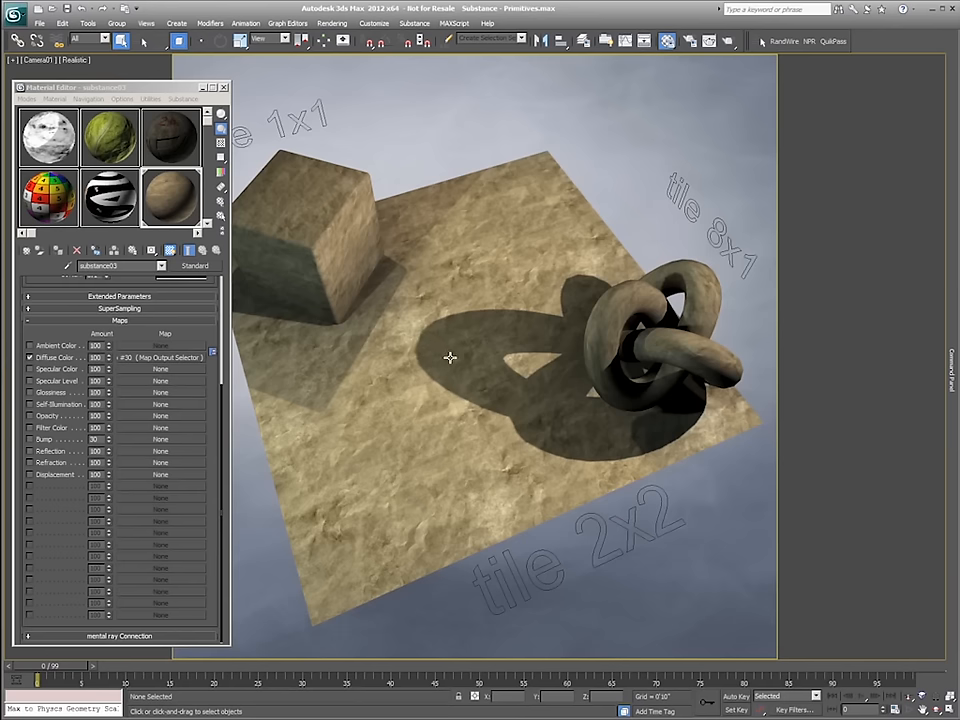
# Review the substance03 material's settings and open its Diffuse Color map, a Map Output Selector.
pyautogui.moveTo(55, 346); pyautogui.dragTo(57, 444)
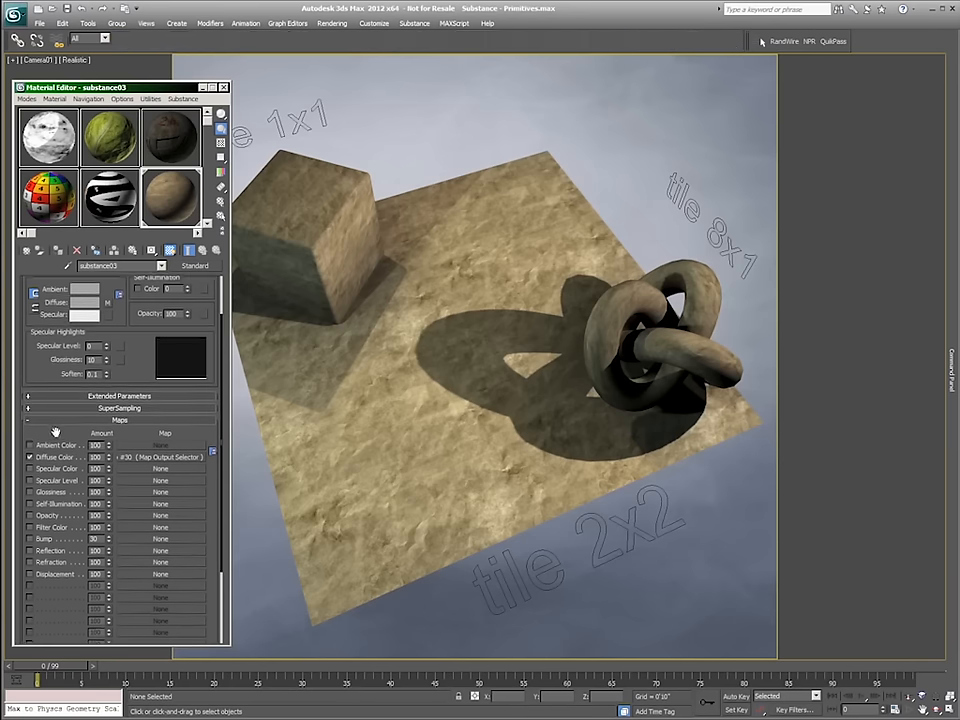
pyautogui.moveTo(138, 341); pyautogui.dragTo(138, 369)
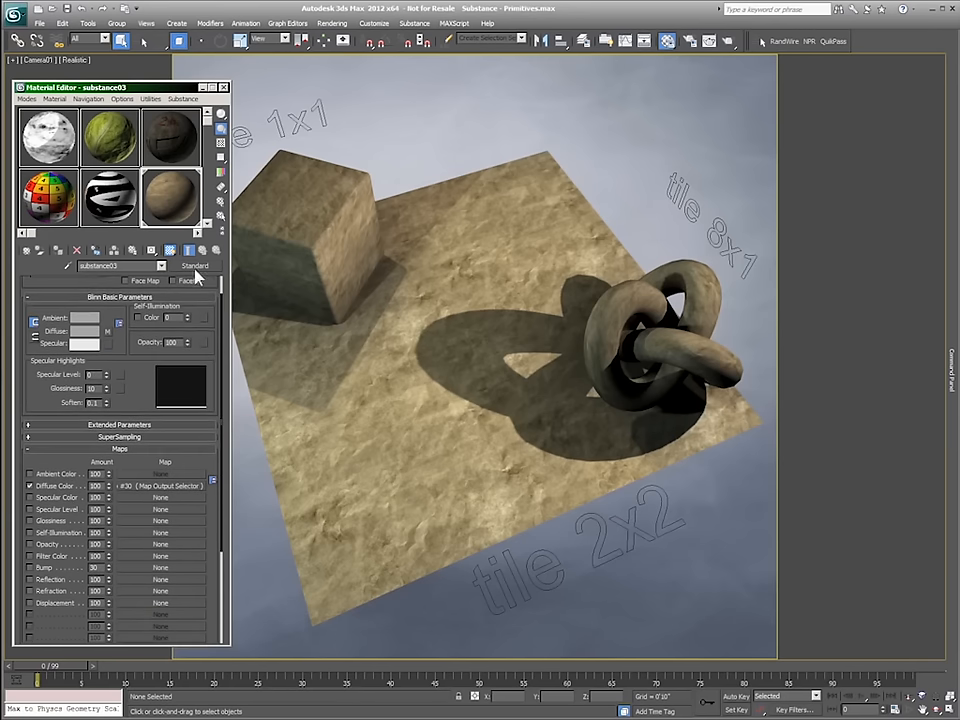
pyautogui.scroll(-3, 153, 365)
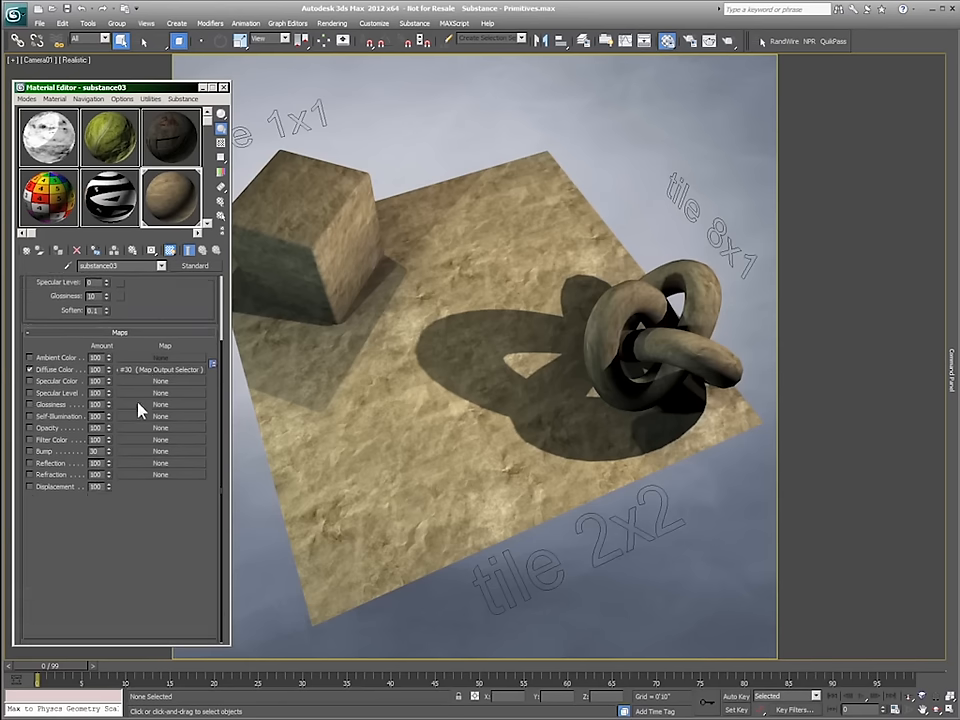
pyautogui.click(142, 407)
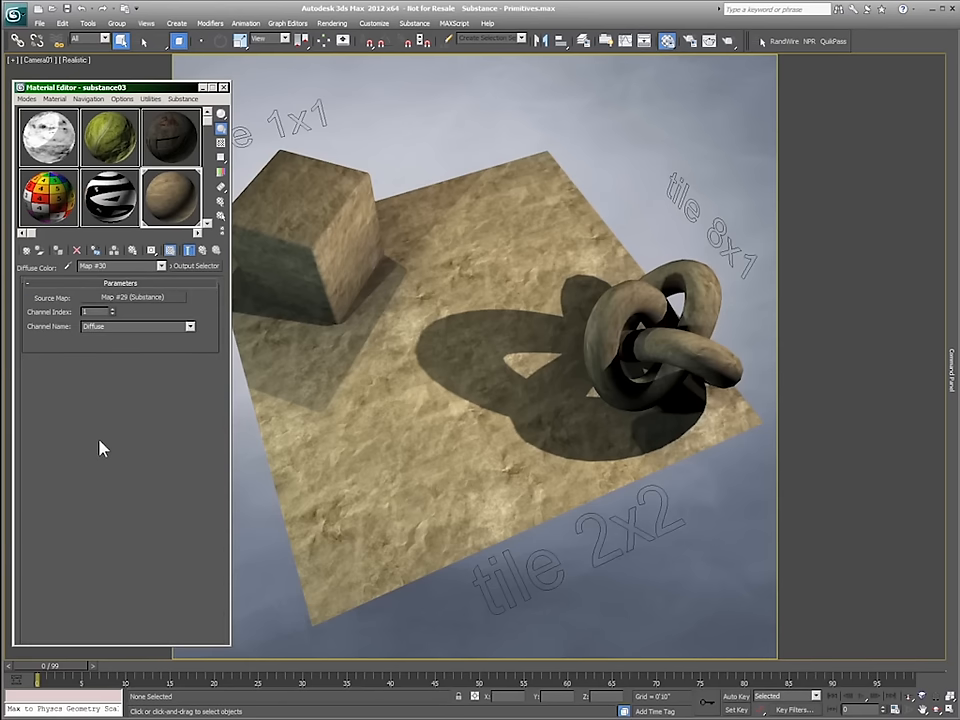
# Search the Material/Map Browser for "sub" to locate the Substance map type, and close it without replacing the map.
pyautogui.click(190, 267)
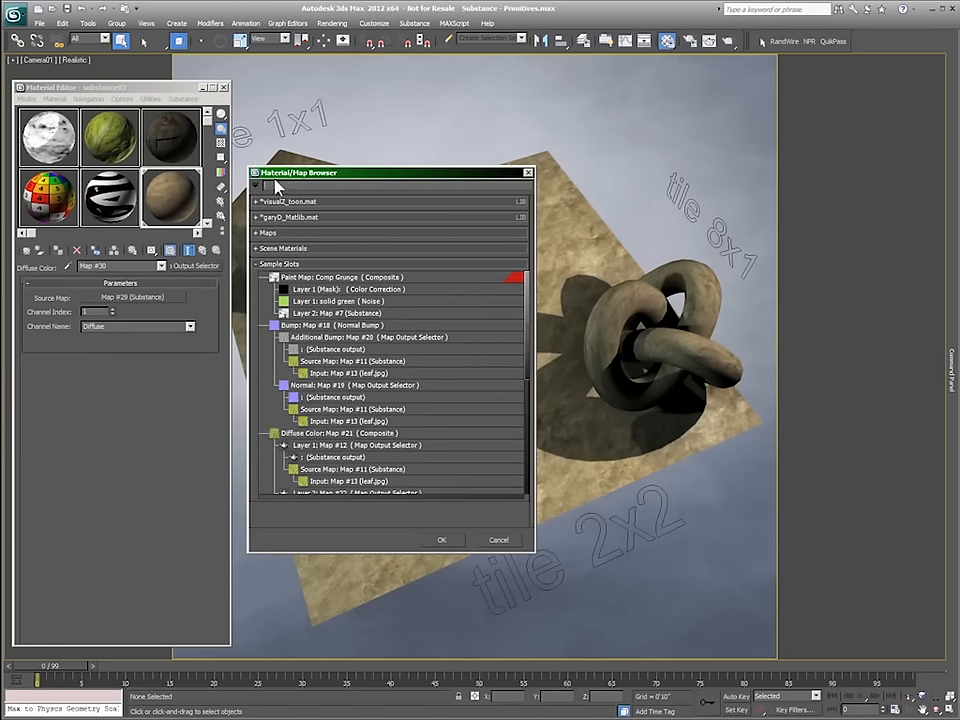
pyautogui.write('sub')
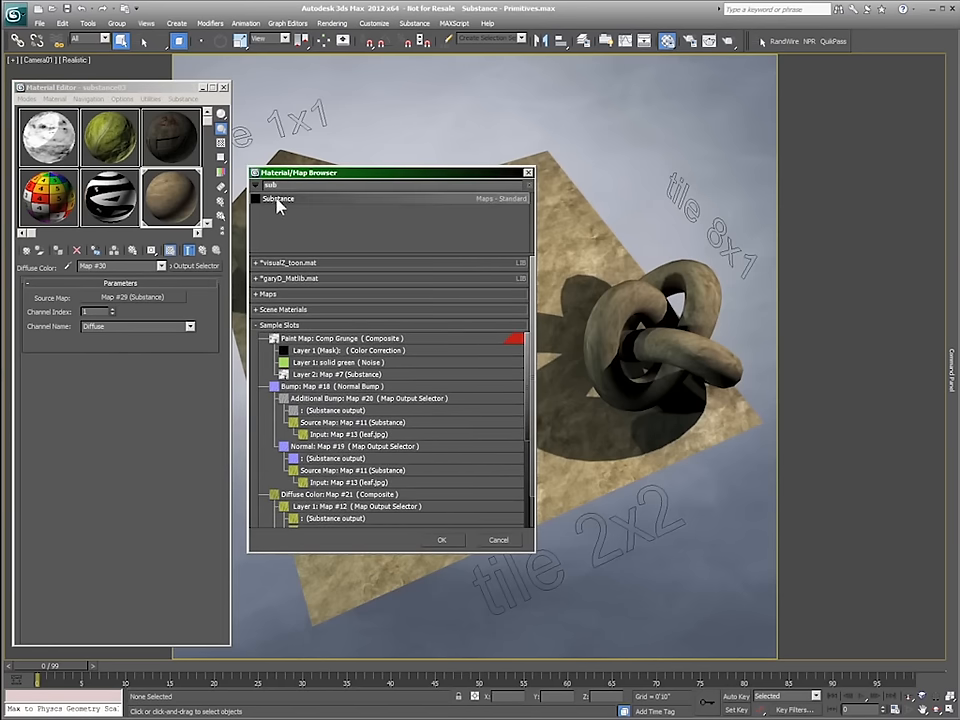
pyautogui.click(499, 541)
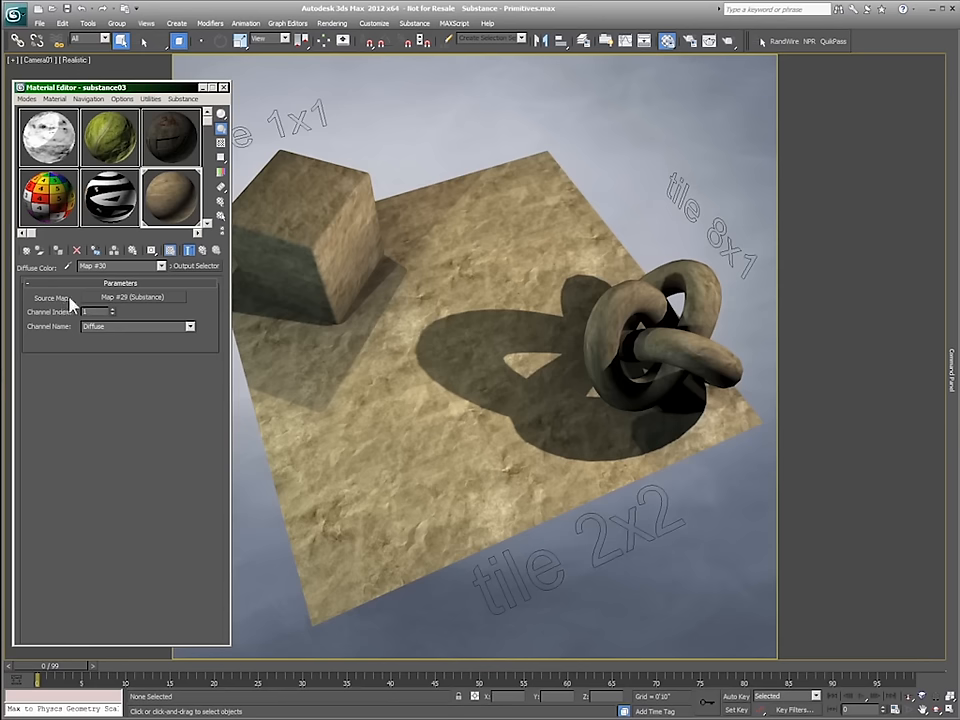
# Open the source Crumpled_Paper substance of the diffuse map, and set Crumple to 0.0 and Dirt to 1.0.
pyautogui.click(104, 298)
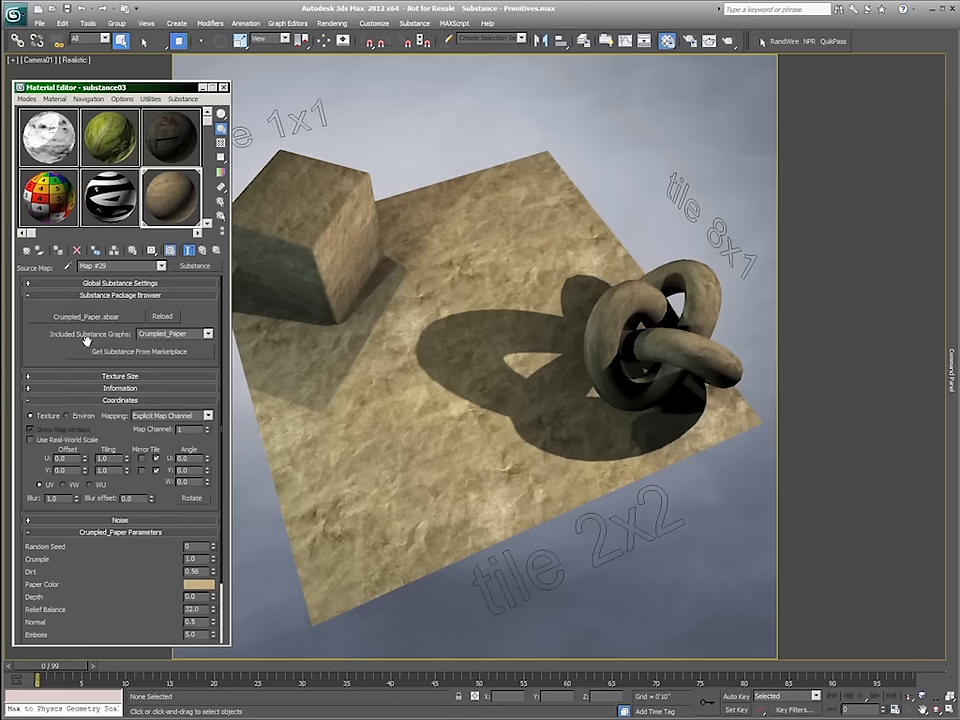
pyautogui.moveTo(45, 357)
pyautogui.mouseDown()
pyautogui.moveTo(41, 283)
pyautogui.moveTo(46, 335)
pyautogui.mouseUp()
pyautogui.moveTo(42, 357); pyautogui.dragTo(50, 288)
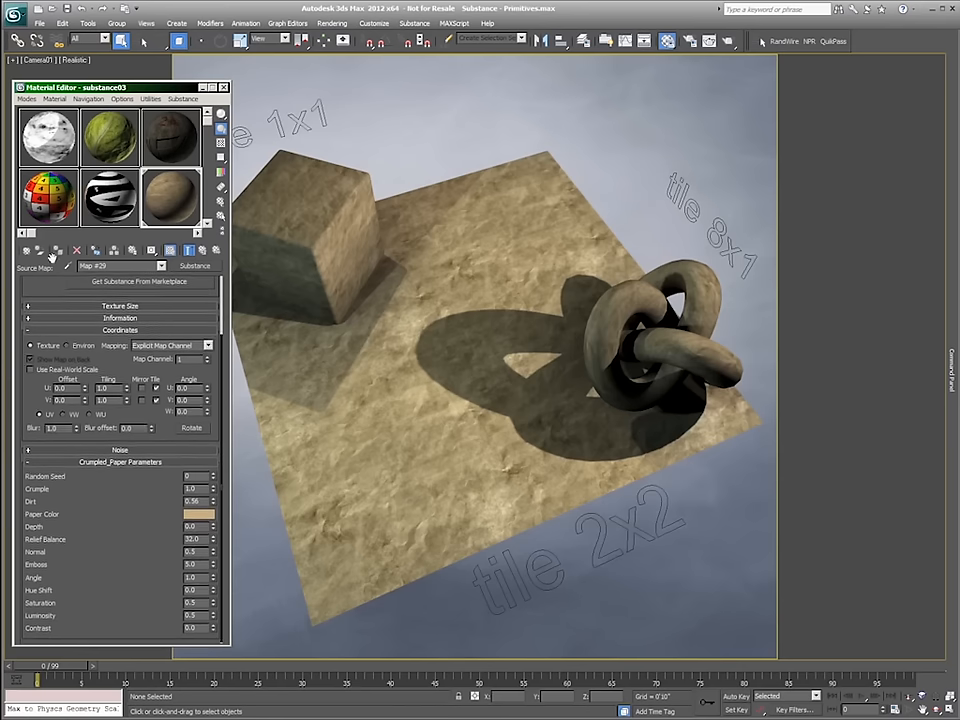
pyautogui.click(213, 475)
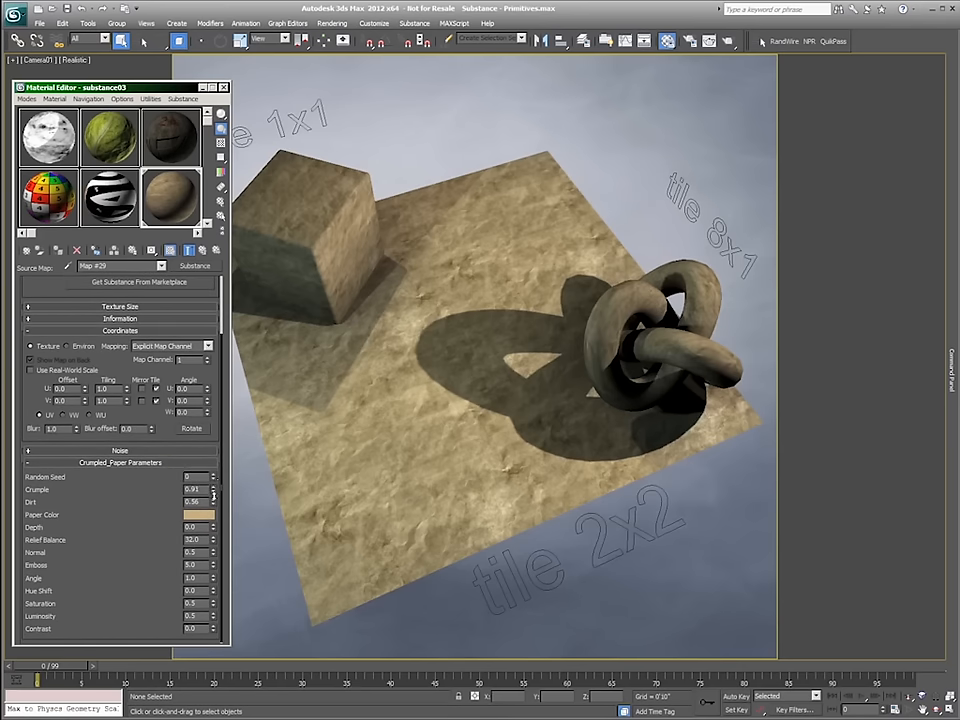
pyautogui.moveTo(214, 511); pyautogui.dragTo(212, 2)
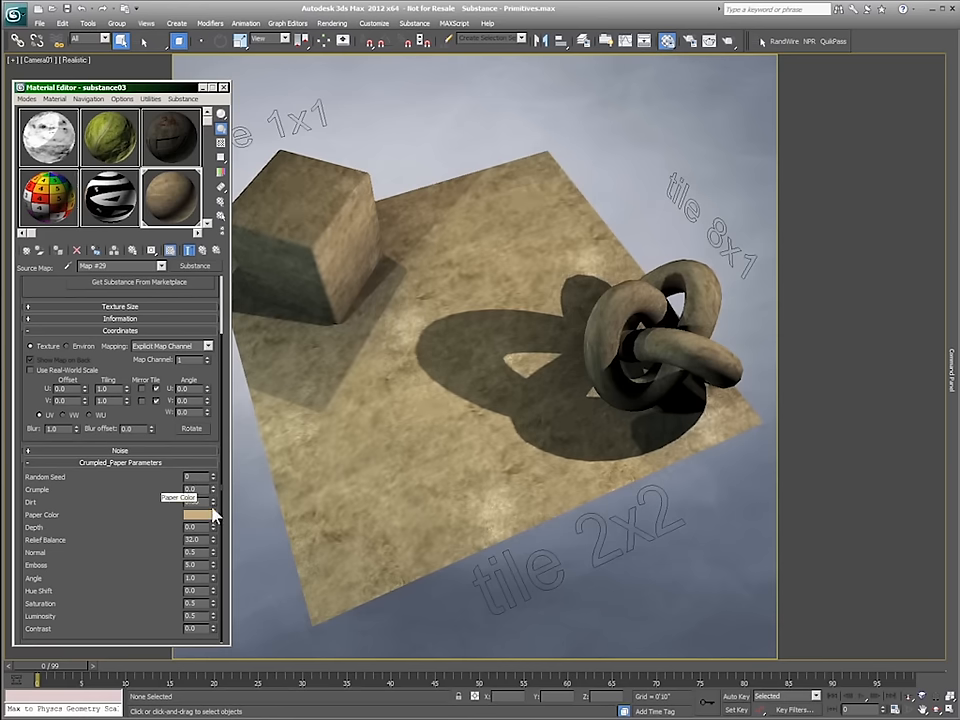
pyautogui.moveTo(213, 500); pyautogui.dragTo(211, 476)
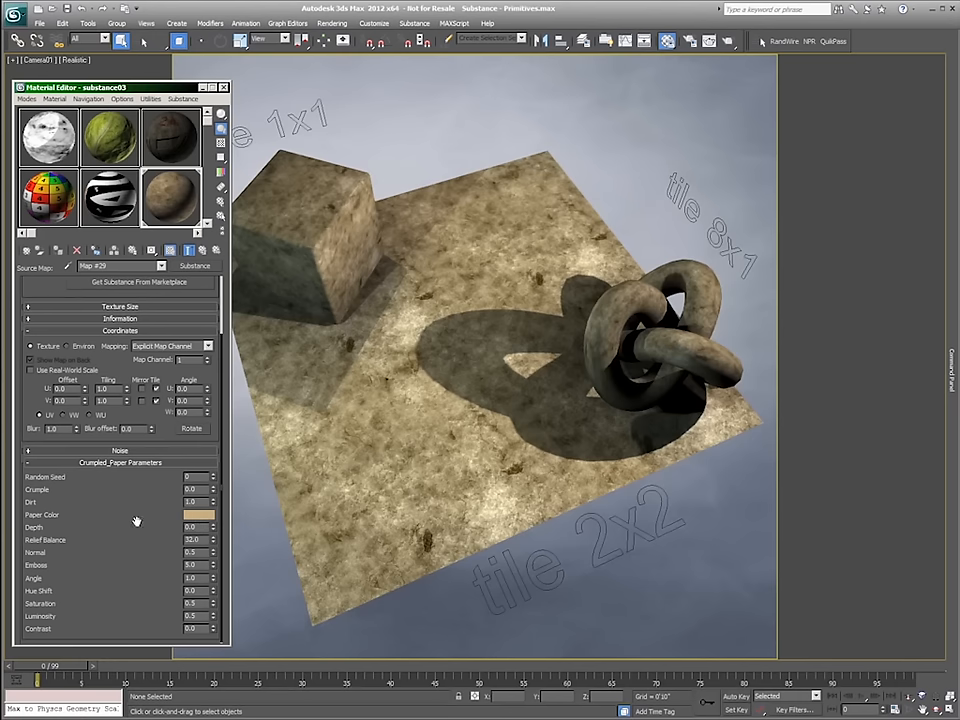
# Change the Crumpled_Paper substance's Paper Color to a light green.
pyautogui.click(190, 517)
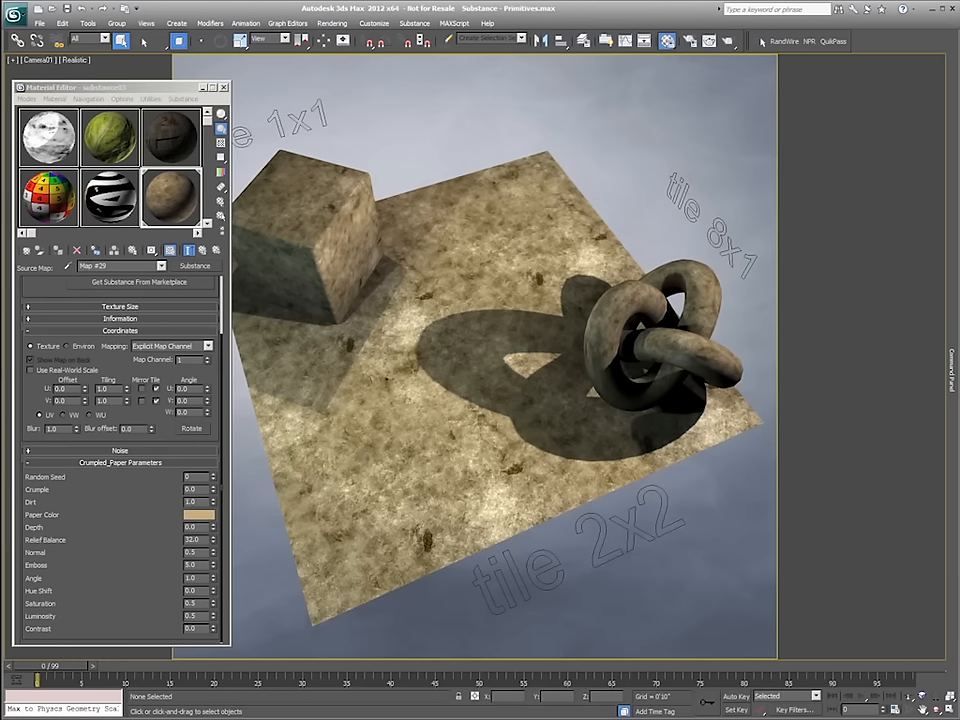
pyautogui.moveTo(433, 210)
pyautogui.mouseDown()
pyautogui.moveTo(449, 198)
pyautogui.moveTo(451, 210)
pyautogui.mouseUp()
pyautogui.click(621, 261)
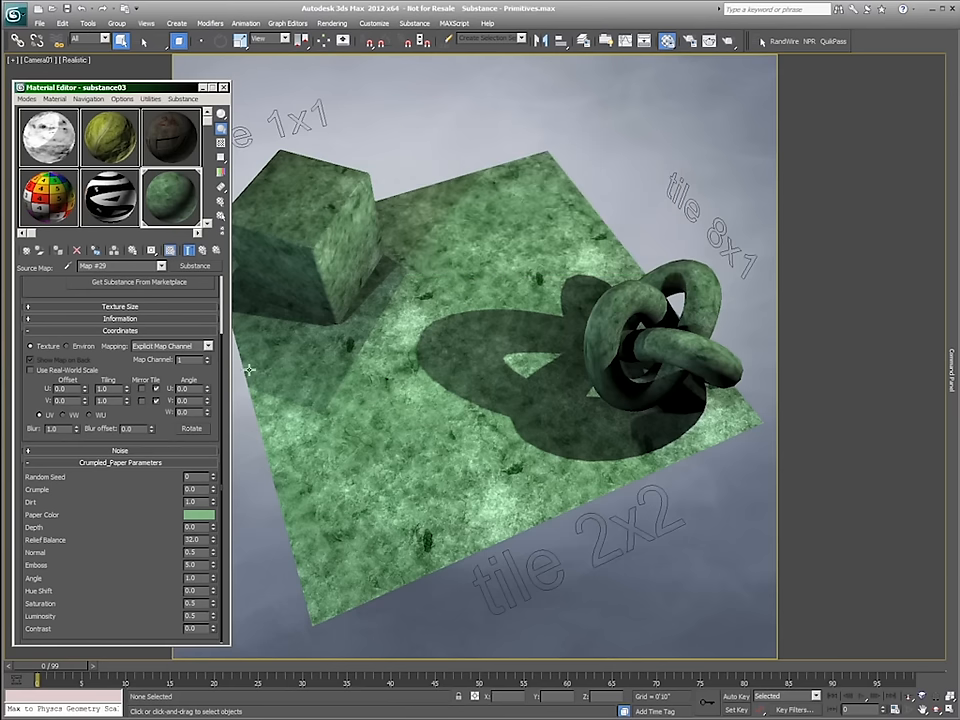
# Expand the Crumpled_Paper map's Global Substance Settings and Texture Size sections and review their resolution options.
pyautogui.moveTo(135, 511); pyautogui.dragTo(137, 491)
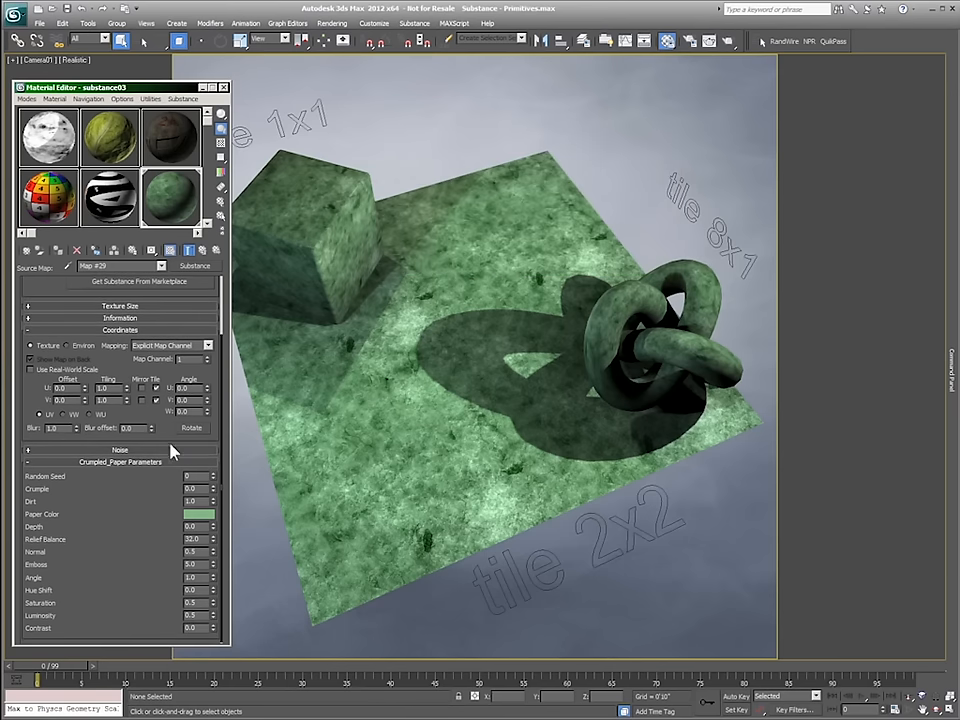
pyautogui.moveTo(27, 402); pyautogui.dragTo(18, 500)
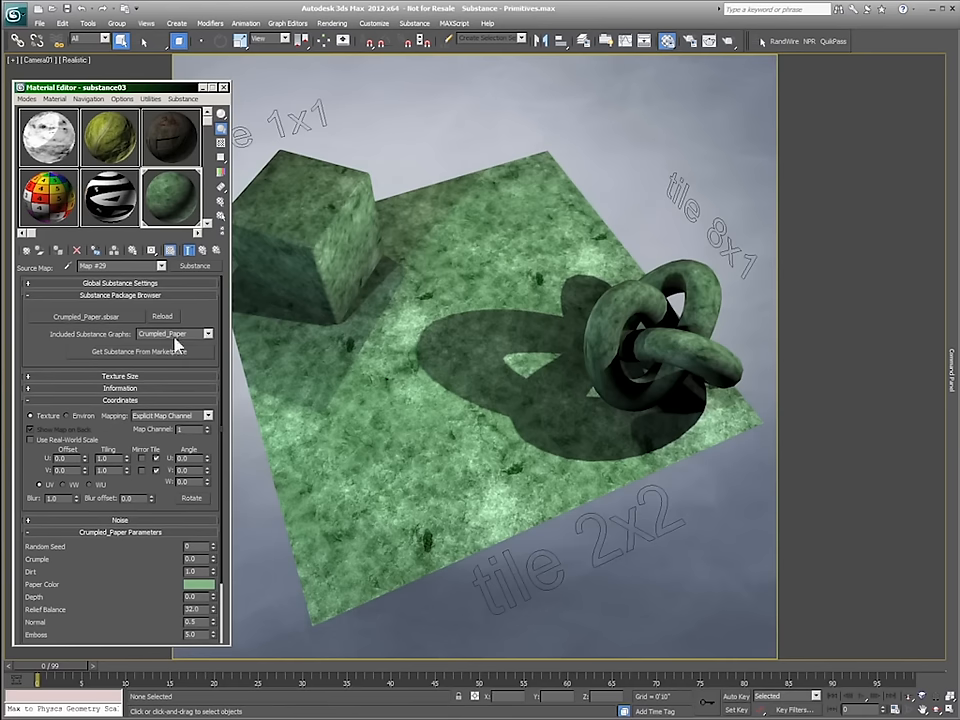
pyautogui.click(120, 284)
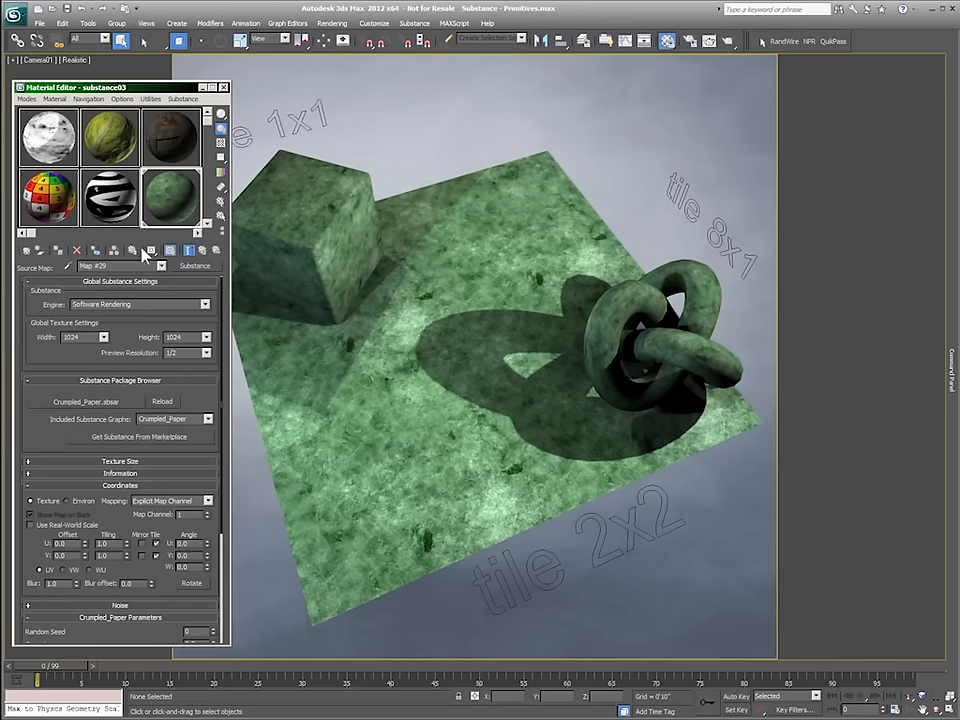
pyautogui.scroll(-3, 58, 354)
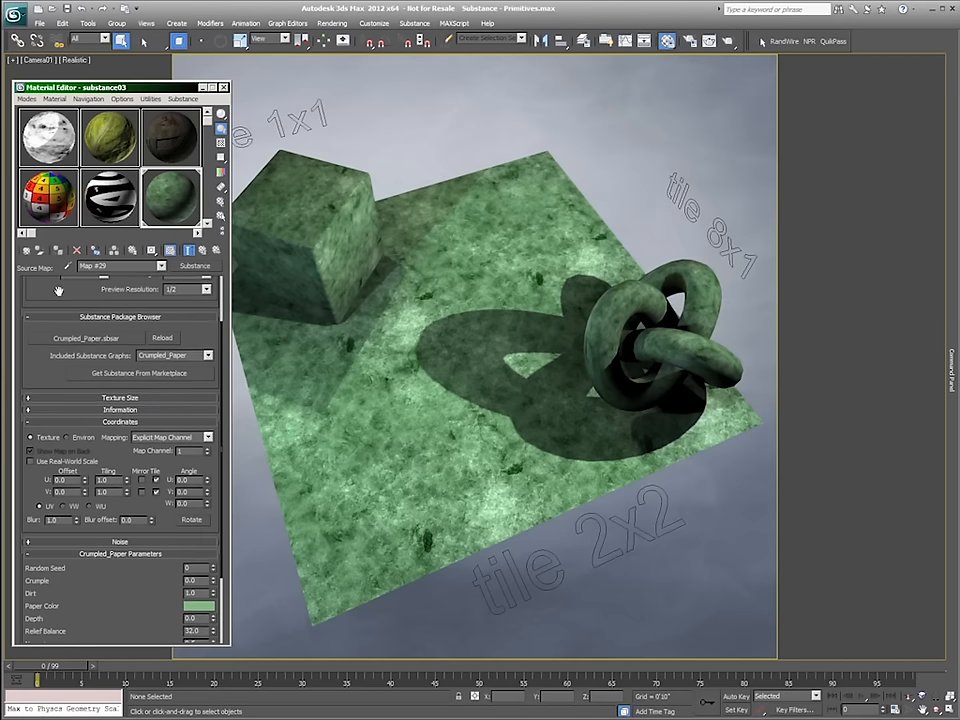
pyautogui.click(46, 397)
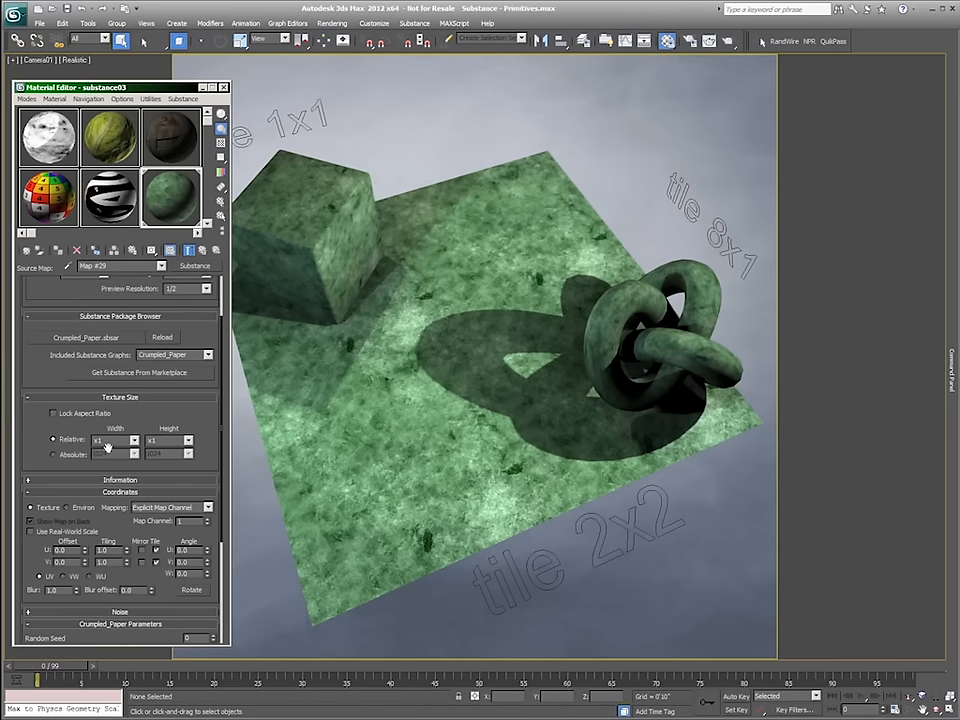
pyautogui.moveTo(50, 291); pyautogui.dragTo(52, 403)
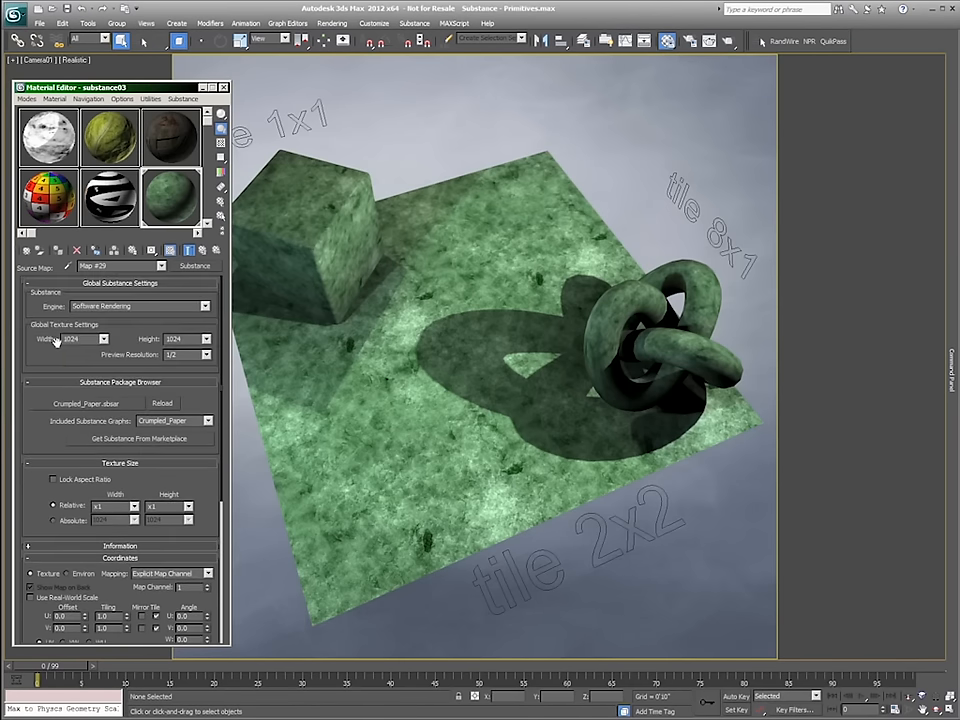
pyautogui.moveTo(37, 353); pyautogui.dragTo(13, 212)
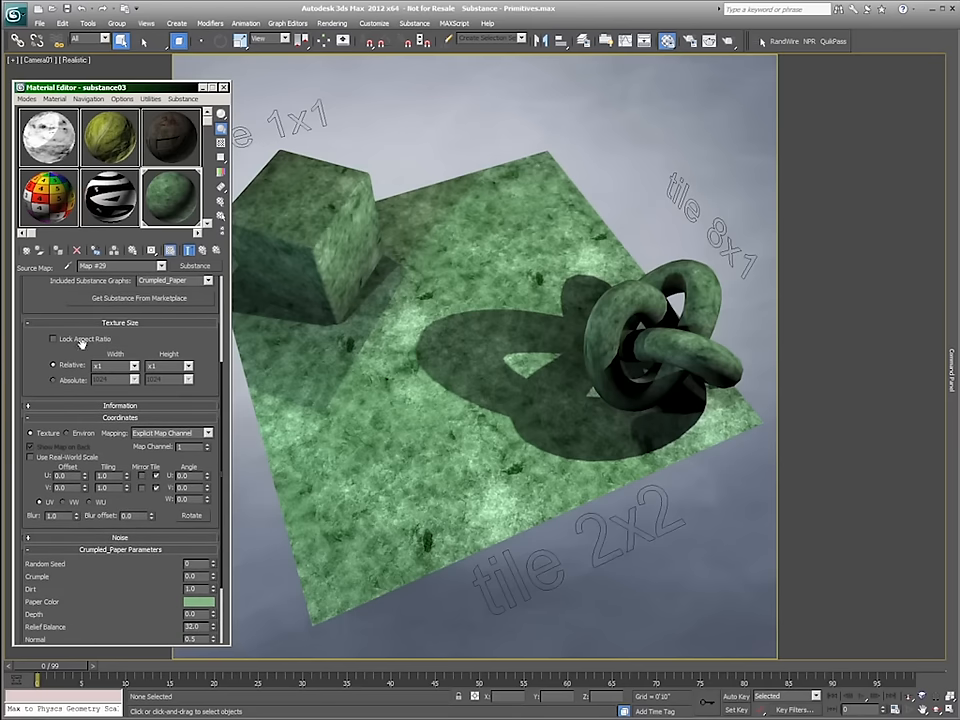
# Examine the relative width multipliers for the texture size, leave the choice unchanged, and compare with the global texture settings.
pyautogui.click(133, 366)
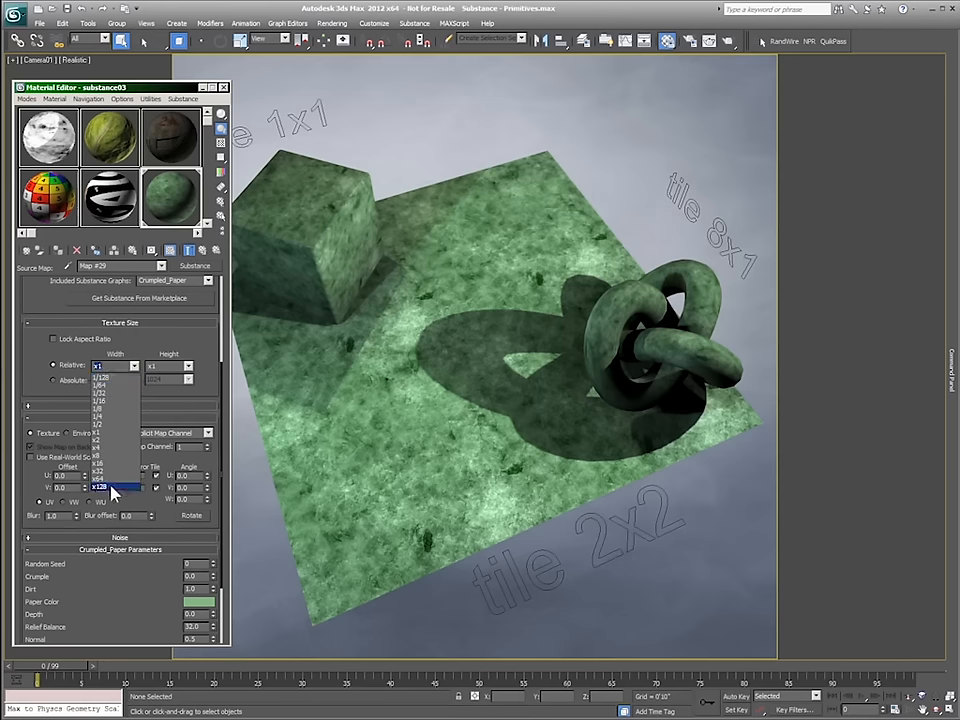
pyautogui.click(50, 368)
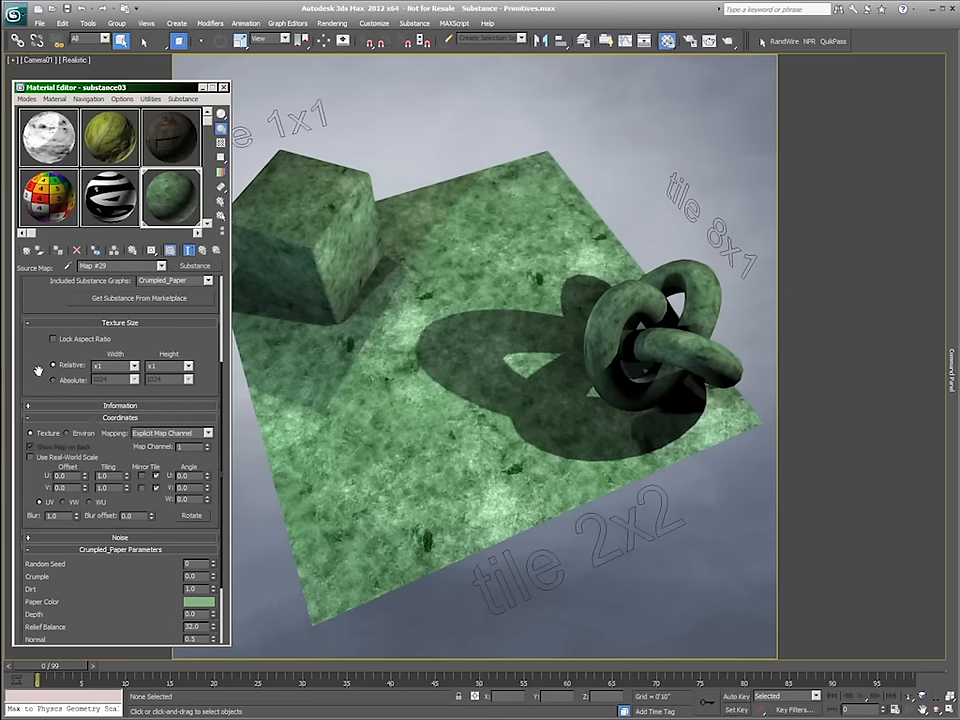
pyautogui.scroll(5, 38, 371)
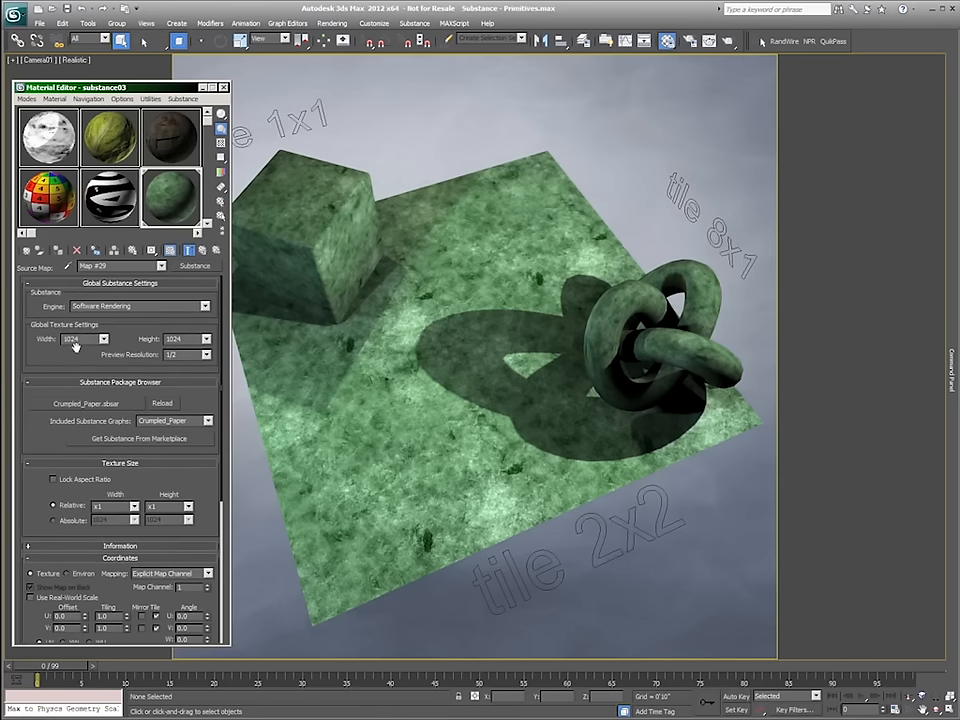
pyautogui.scroll(-4, 220, 300)
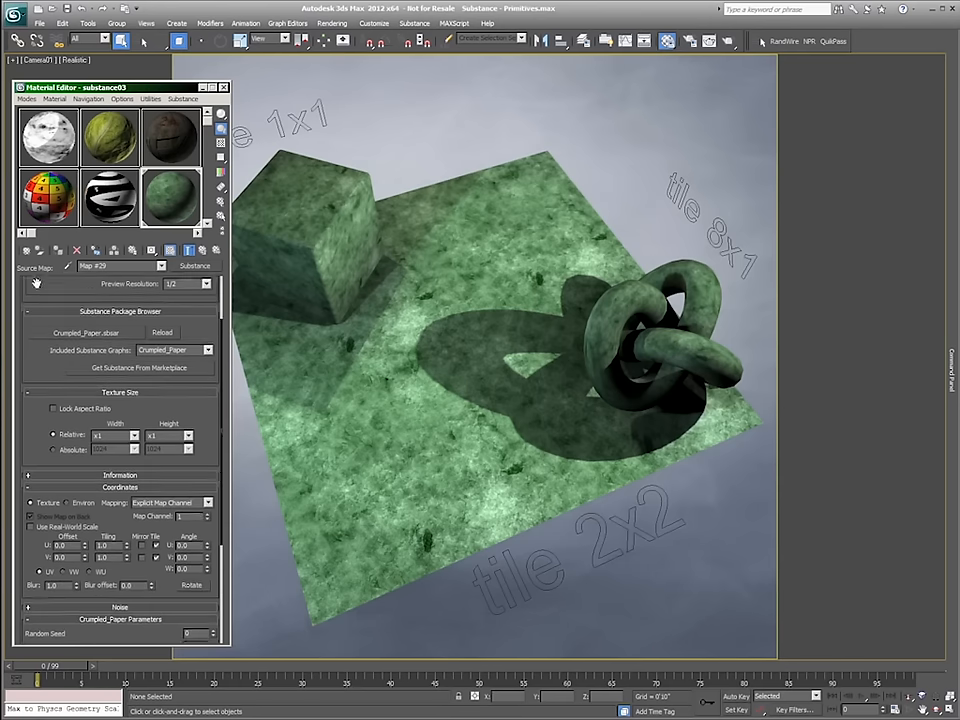
pyautogui.scroll(-5, 59, 413)
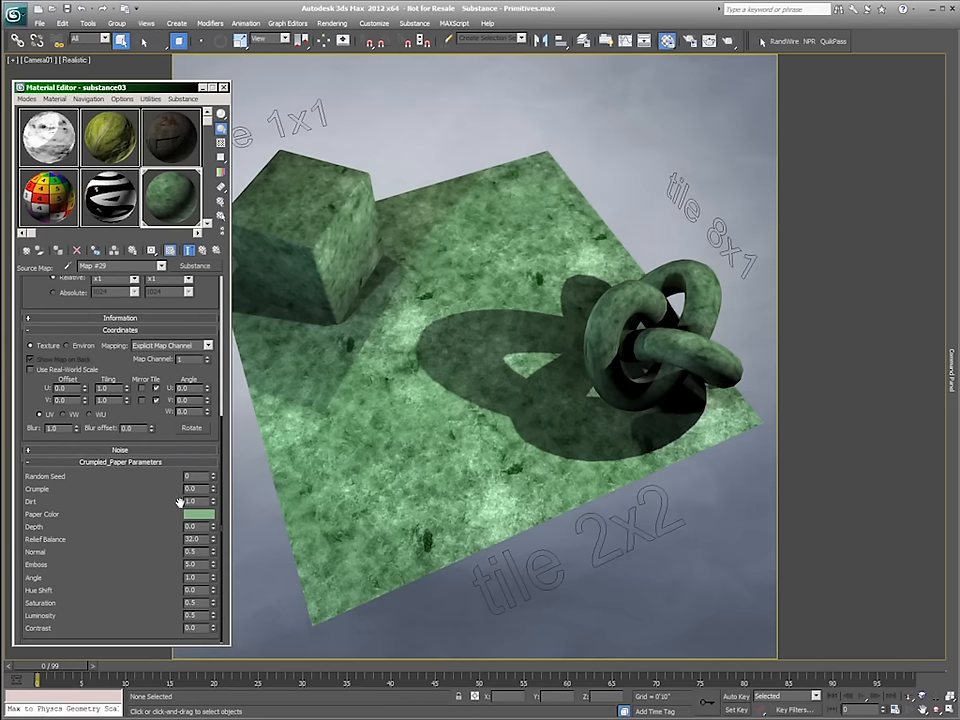
# Assign the 03 - Default material to the cube, the ground plane and the torus knot.
pyautogui.click(100, 125)
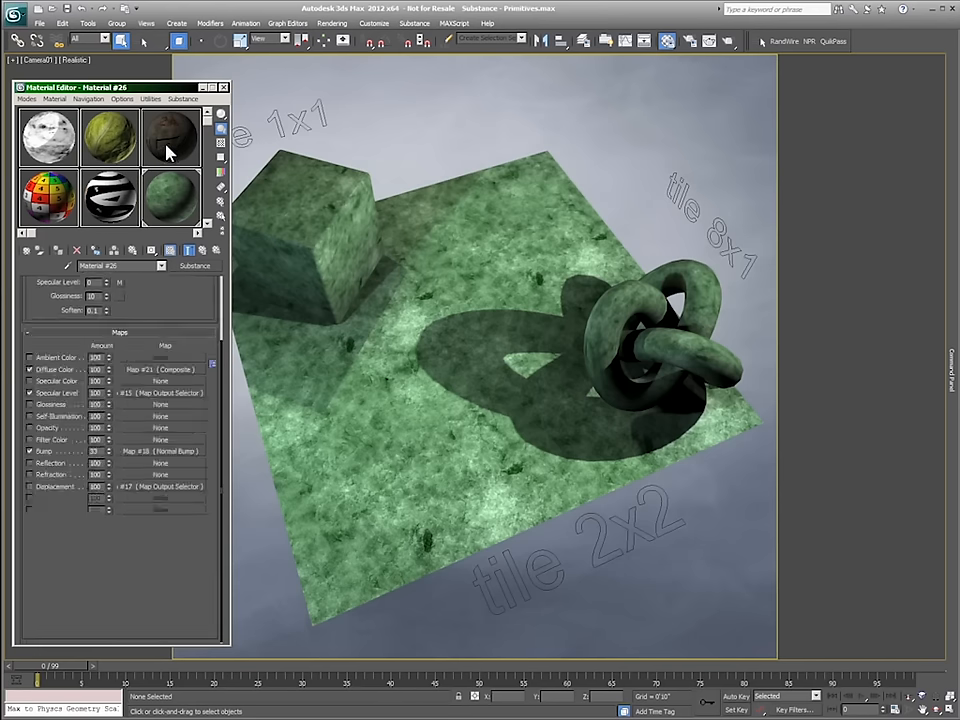
pyautogui.click(167, 152)
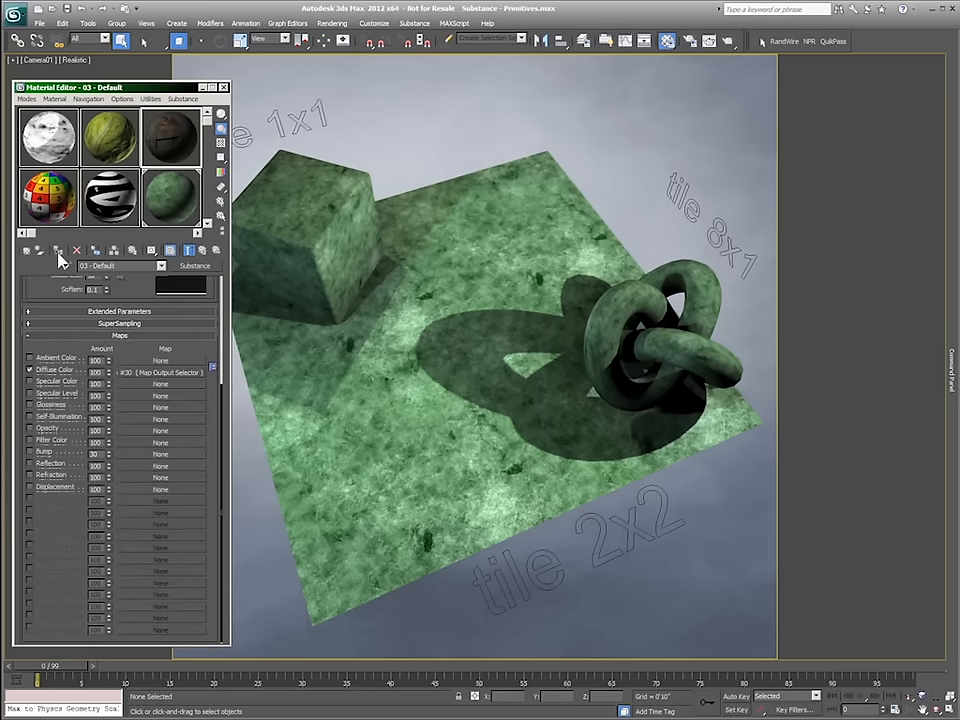
pyautogui.click(58, 250)
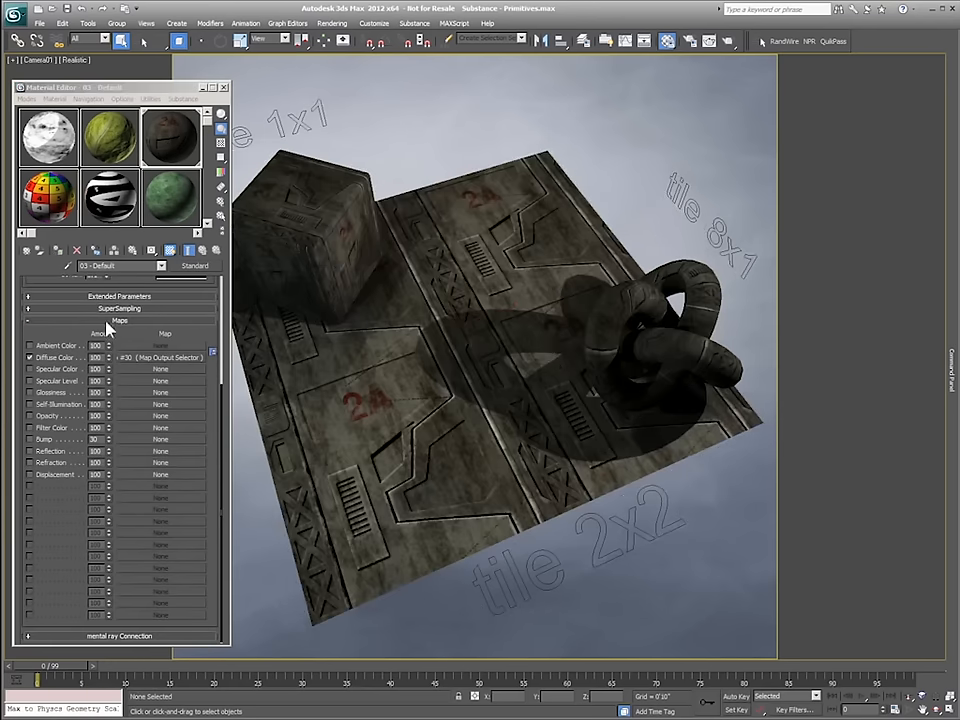
# Open the source substance behind the 03 - Default material's Diffuse Color map and review its sci_fi_005 parameters.
pyautogui.scroll(2, 64, 330)
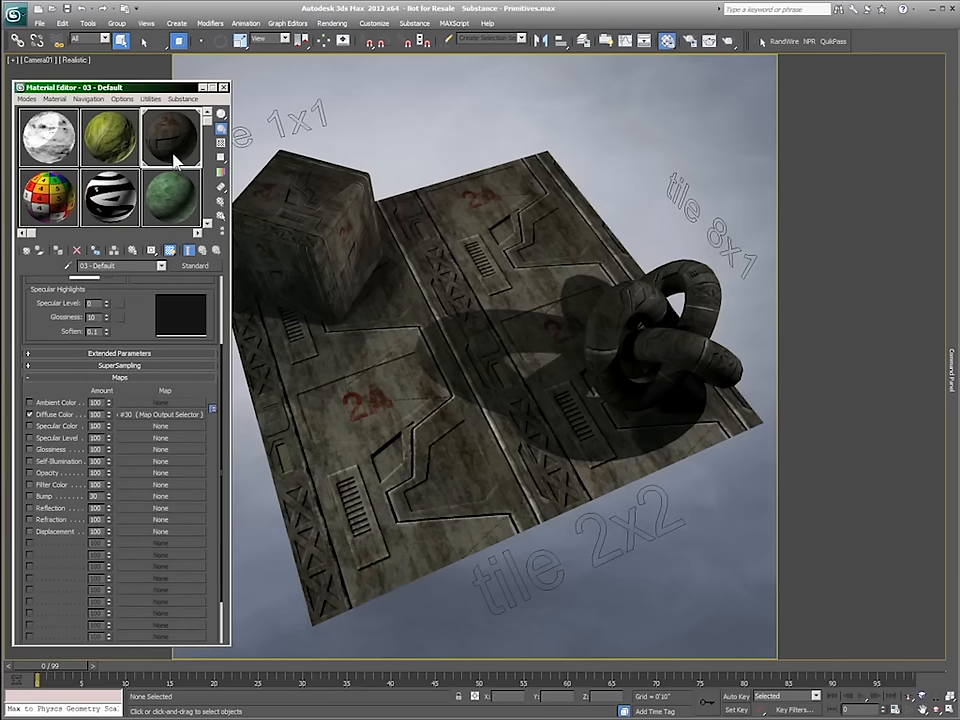
pyautogui.click(197, 415)
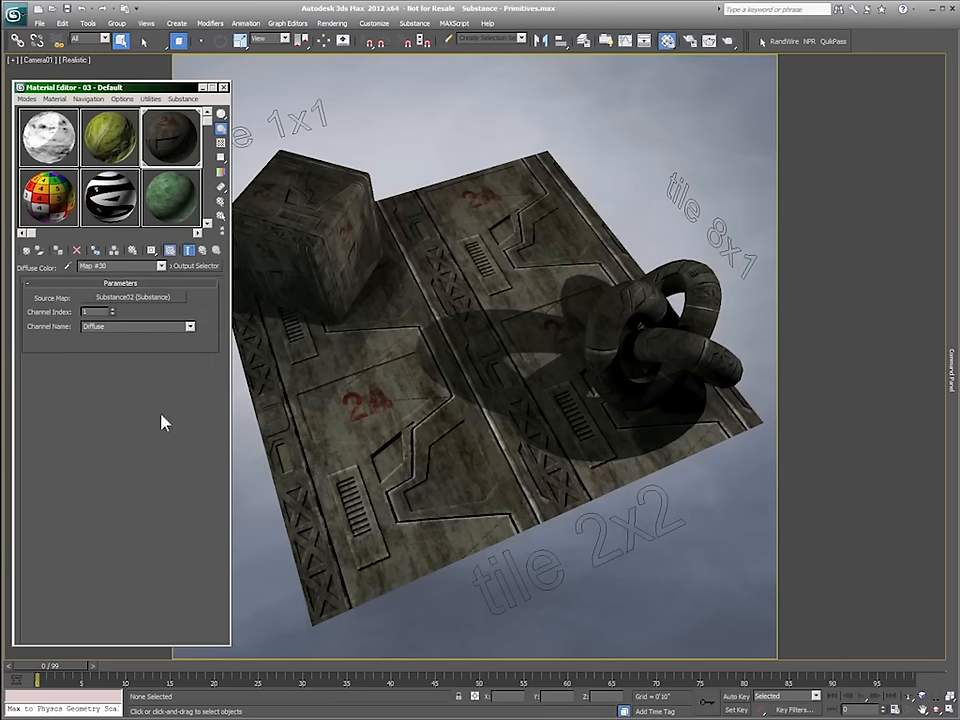
pyautogui.click(160, 307)
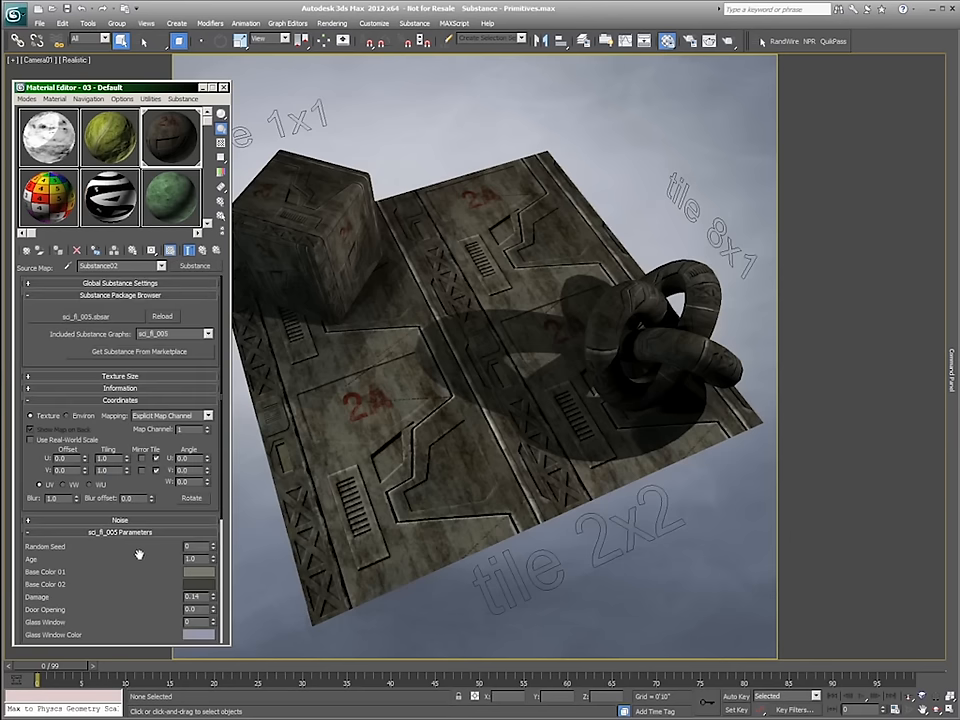
pyautogui.scroll(-5, 145, 547)
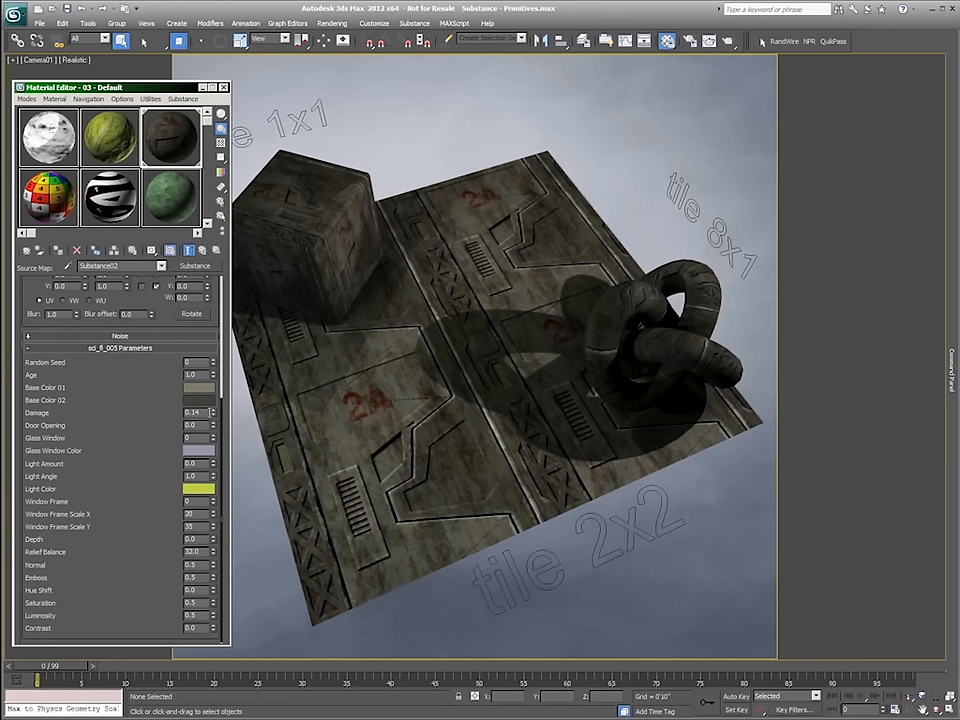
pyautogui.moveTo(216, 420); pyautogui.dragTo(217, 458)
# Assign the leaf material, Material #26, to all objects in the scene and clear the selection.
pyautogui.click(105, 145)
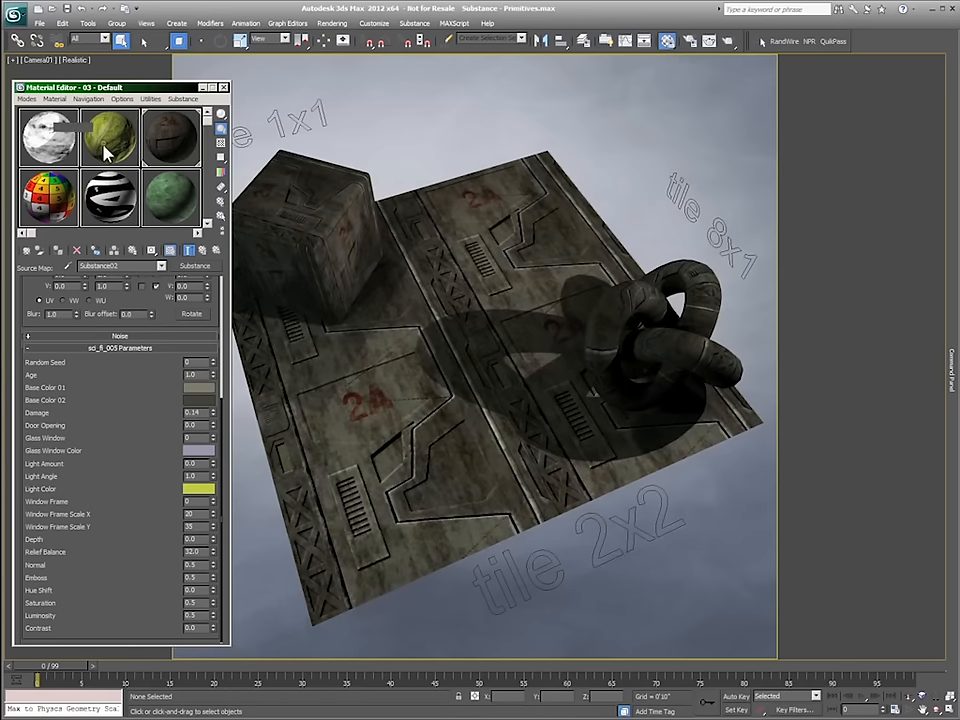
pyautogui.hotkey('ctrl', 'a')
pyautogui.click(59, 252)
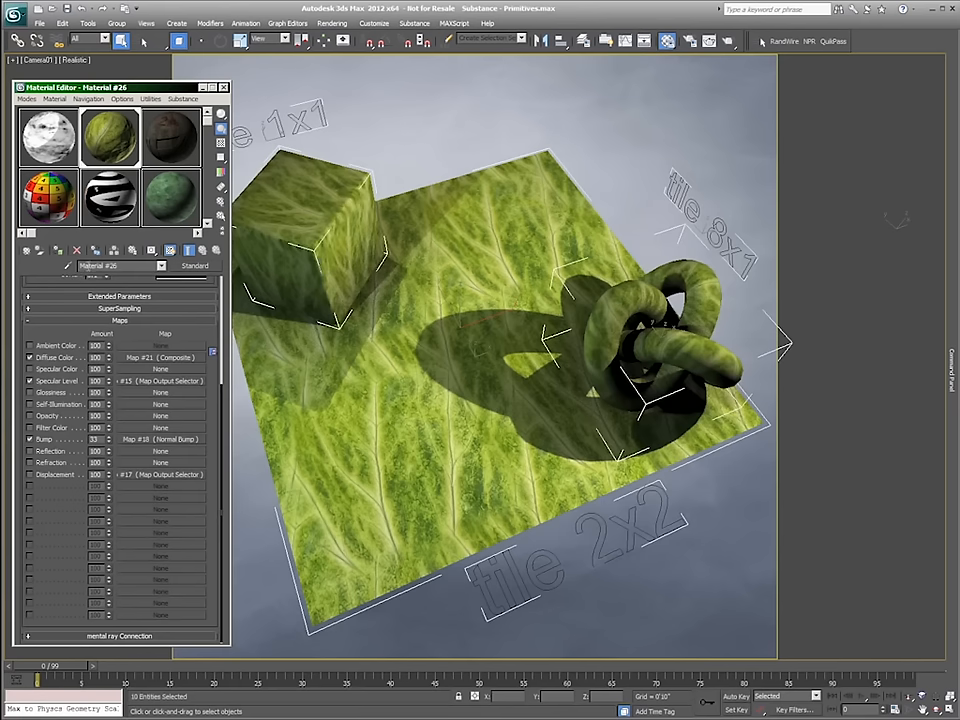
pyautogui.click(396, 156)
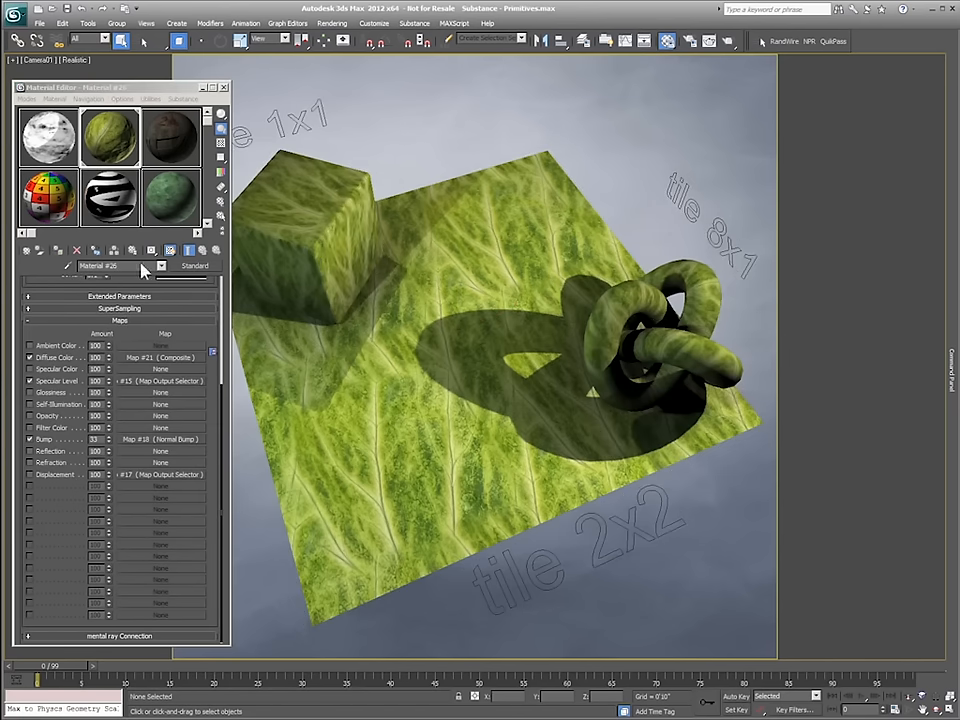
# Trace Material #26's Diffuse Color through Layer 1 of its Composite map to the Bitmap2Material source substance.
pyautogui.scroll(5, 129, 432)
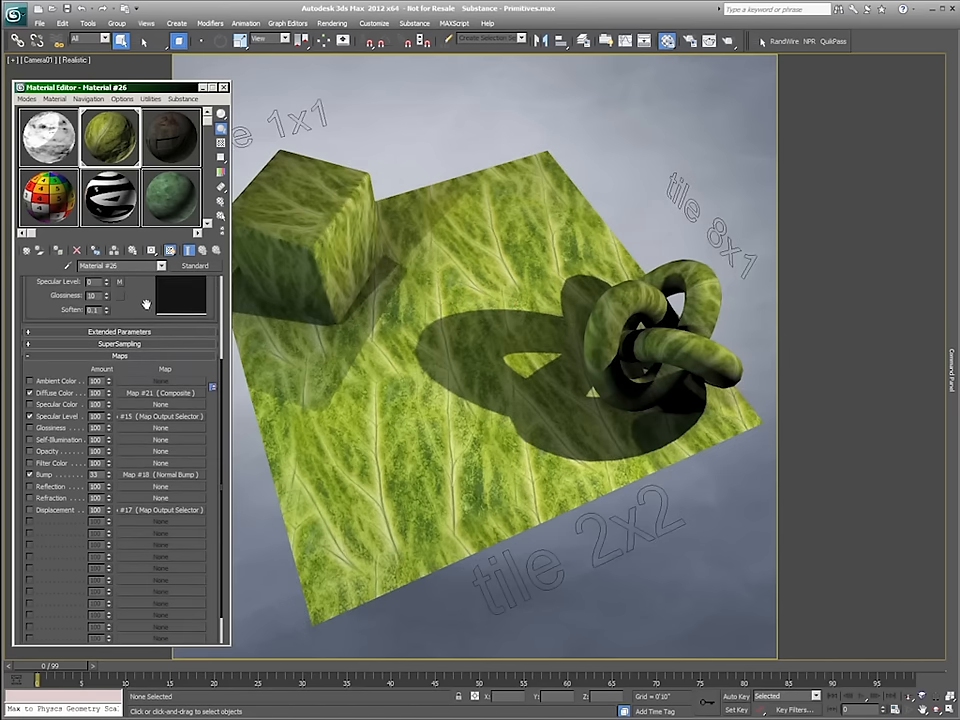
pyautogui.click(107, 358)
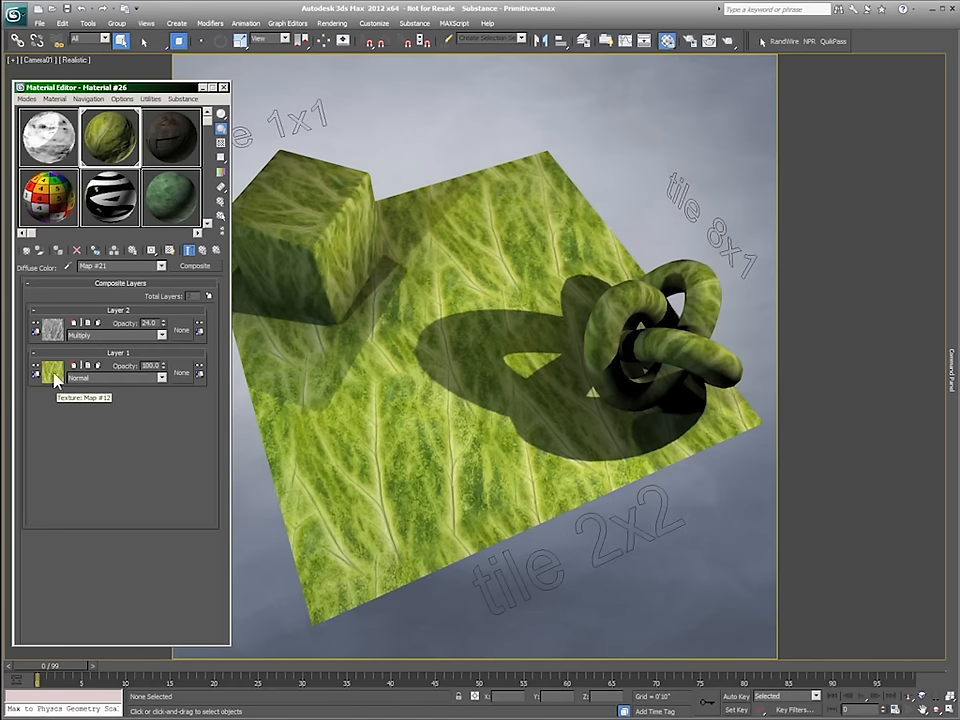
pyautogui.click(53, 373)
pyautogui.click(160, 300)
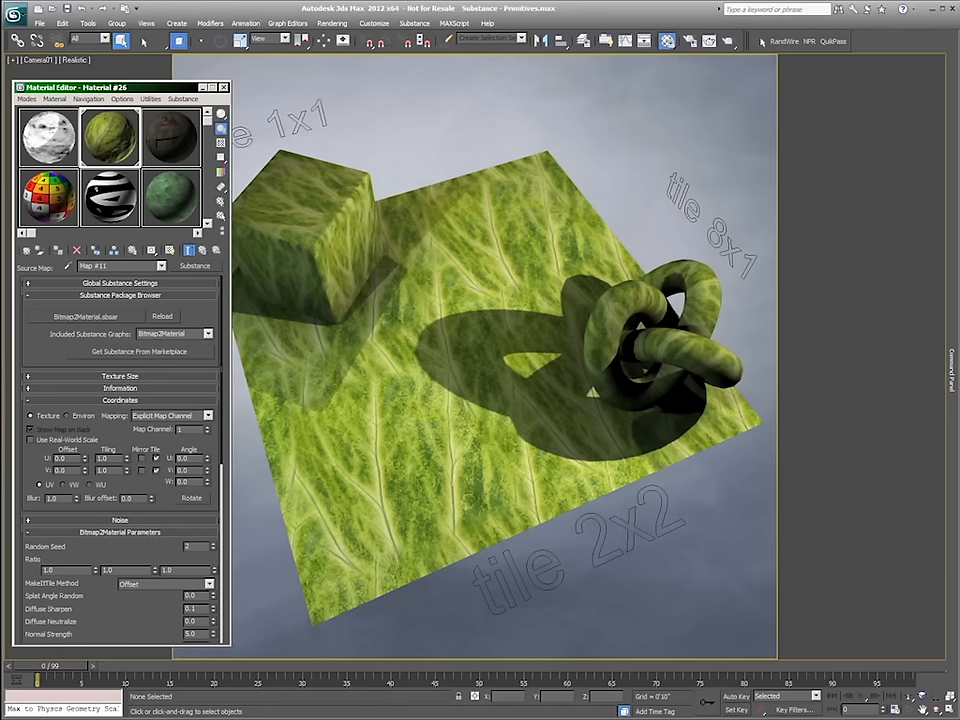
# Switch to the Slate Material Editor and move the Map #29 Substance node slightly lower in the Substance view.
pyautogui.click(26, 99)
pyautogui.click(16, 127)
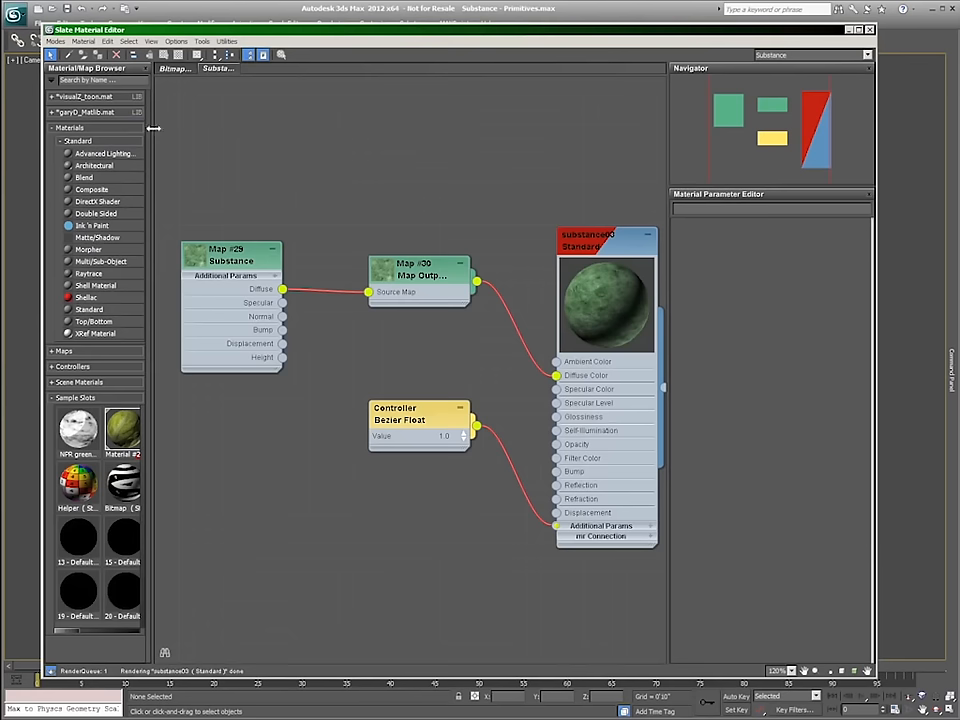
pyautogui.moveTo(222, 252); pyautogui.dragTo(236, 295)
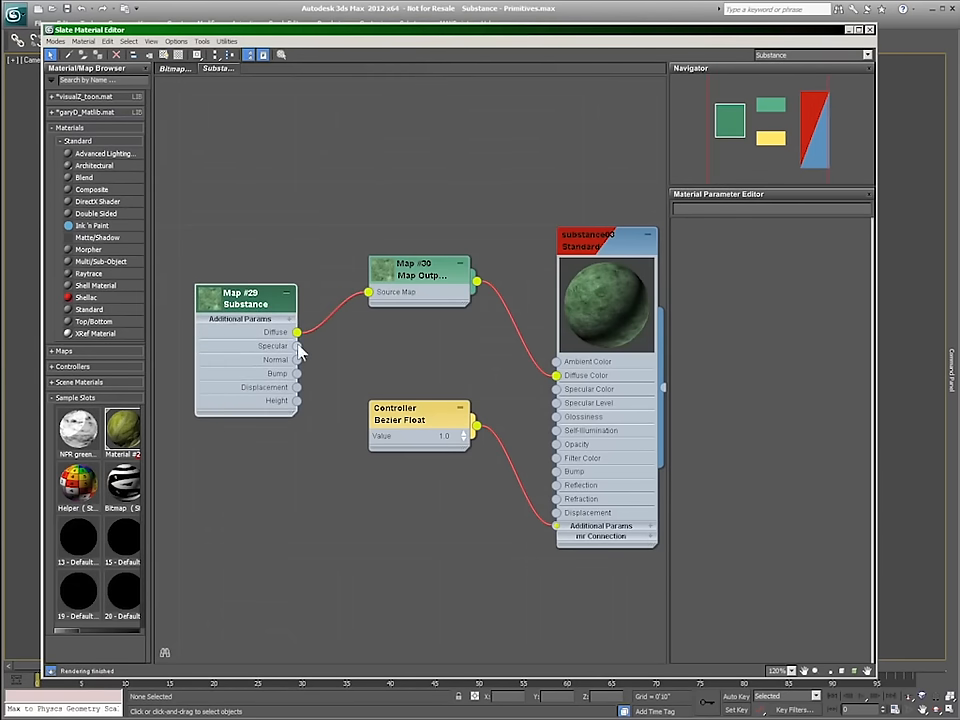
pyautogui.moveTo(255, 295); pyautogui.dragTo(255, 310)
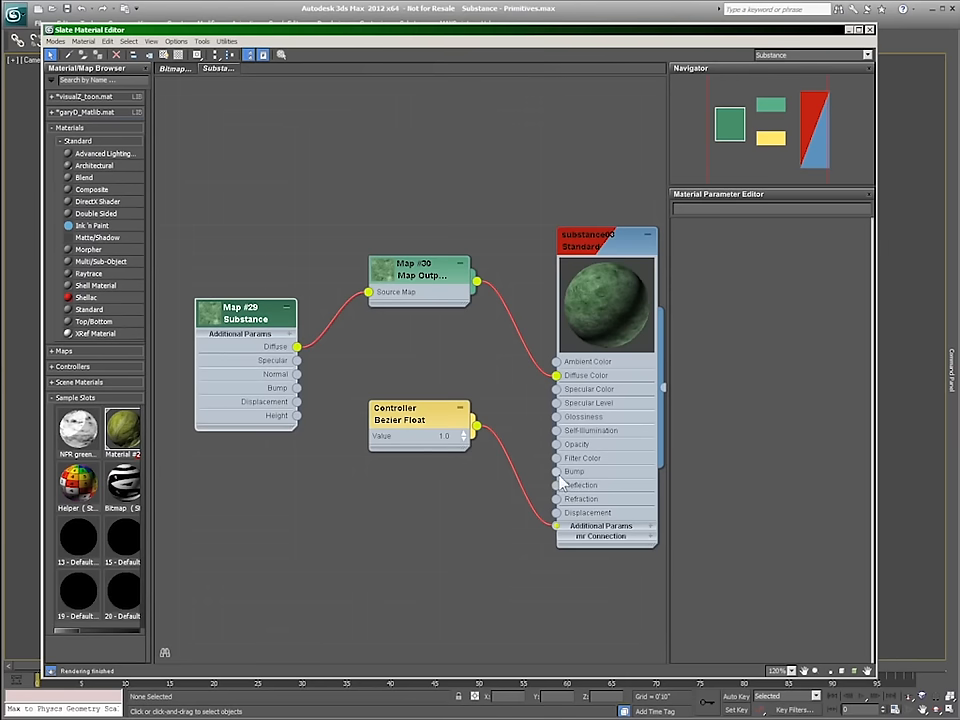
# Show the Bitmap to Material view, load the Map #11 Substance node's parameters, and shift the Map #13 Bitmap node closer to it.
pyautogui.click(172, 69)
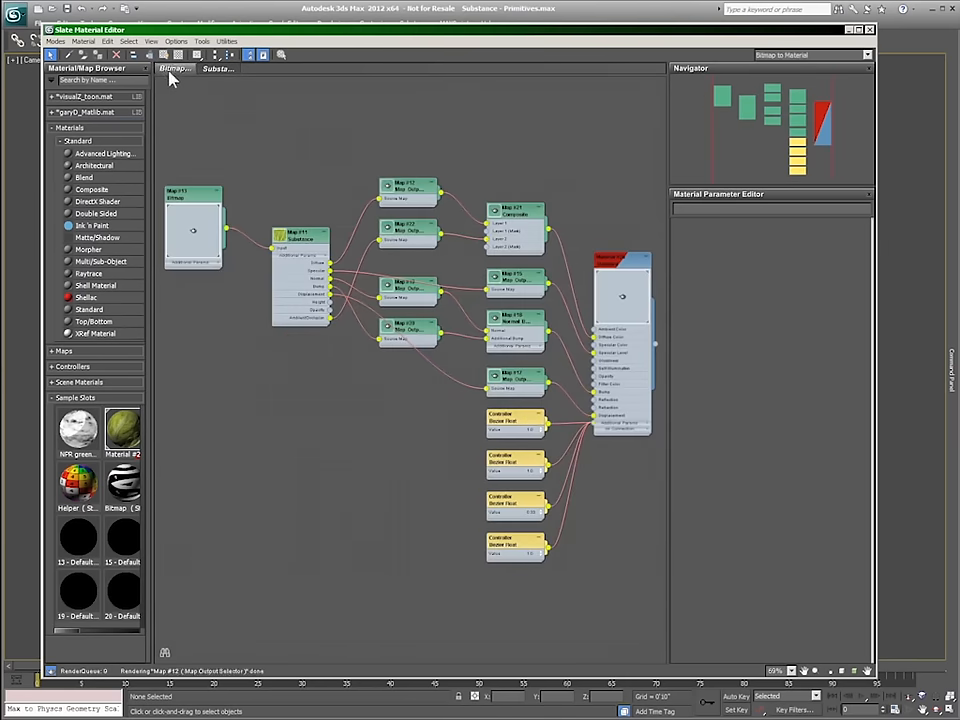
pyautogui.doubleClick(305, 245)
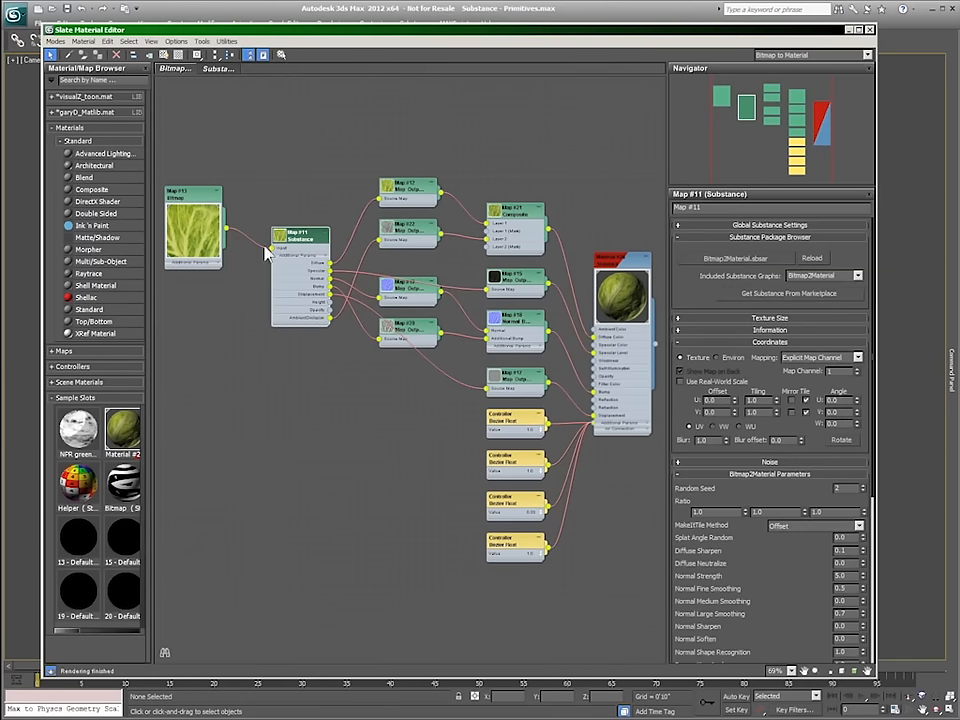
pyautogui.moveTo(198, 243); pyautogui.dragTo(213, 235)
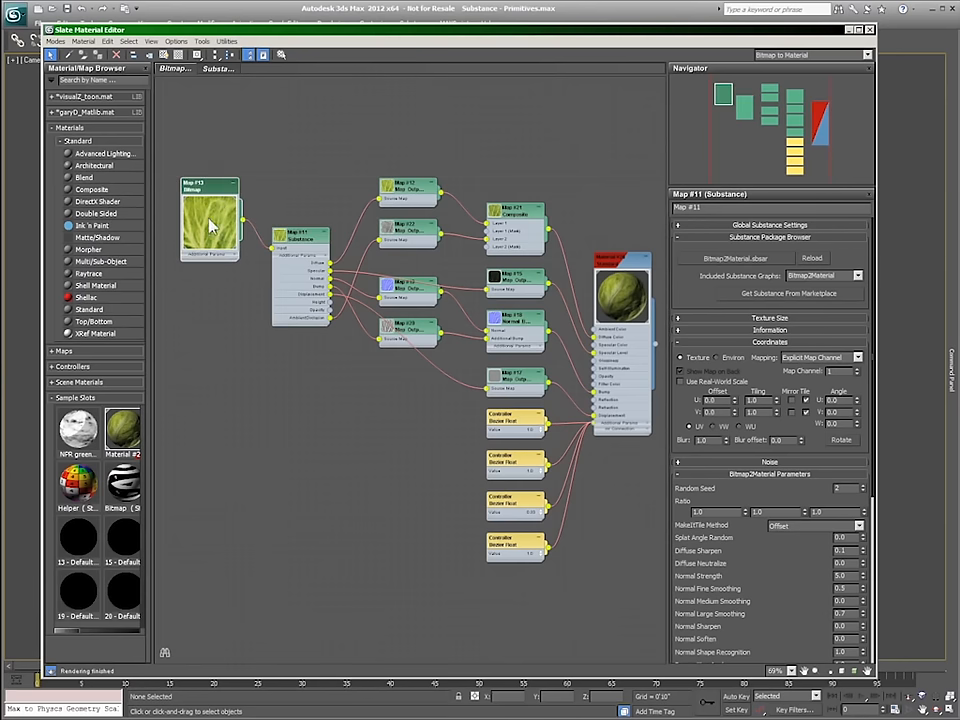
pyautogui.click(298, 243)
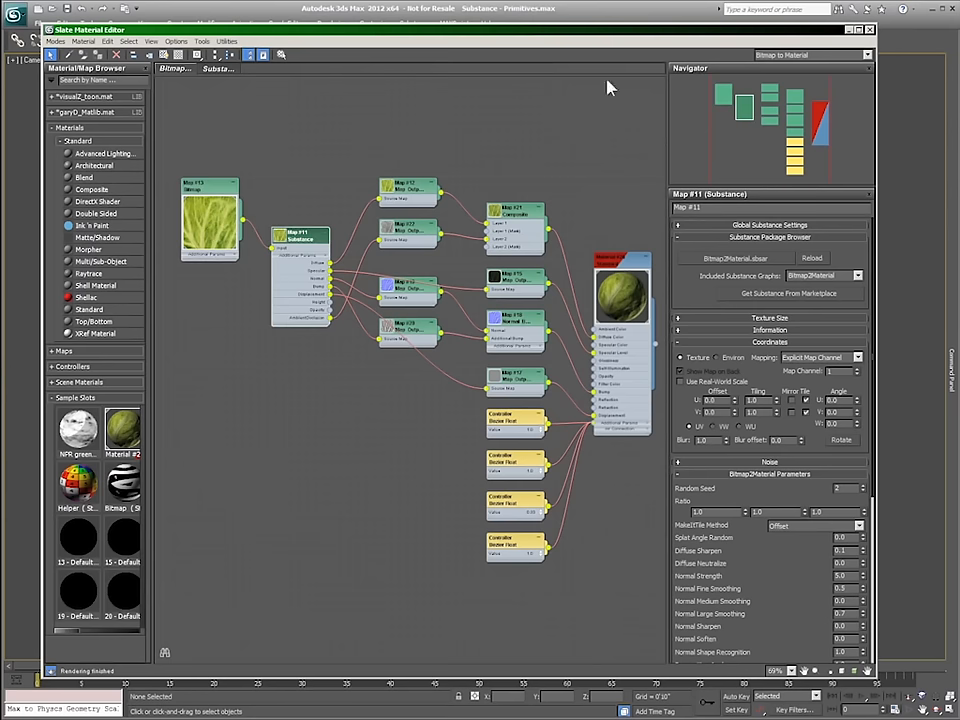
# Move the Slate Material Editor aside to uncover the viewport and examine Map #11's MakeItTile Method options.
pyautogui.moveTo(617, 31); pyautogui.dragTo(150, 41)
pyautogui.moveTo(229, 303); pyautogui.dragTo(218, 223)
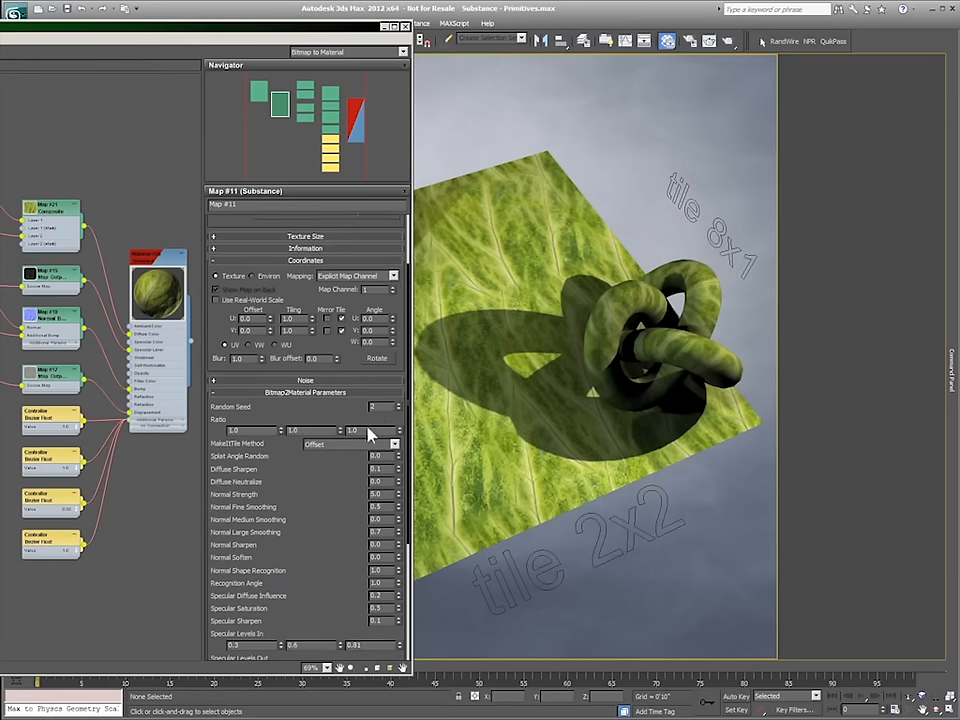
pyautogui.click(395, 445)
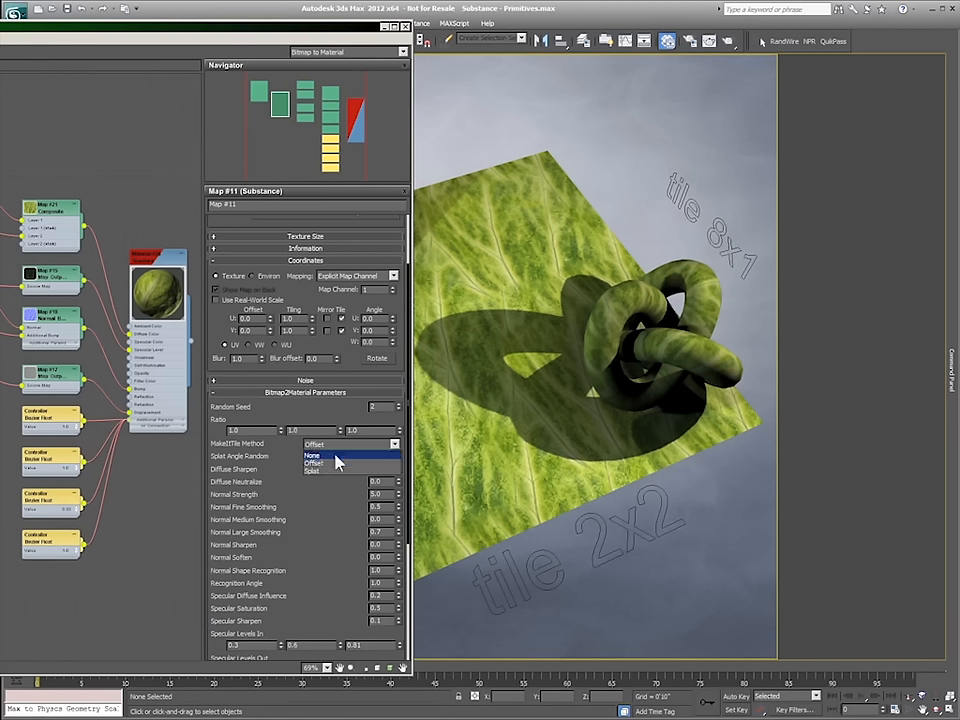
pyautogui.click(334, 455)
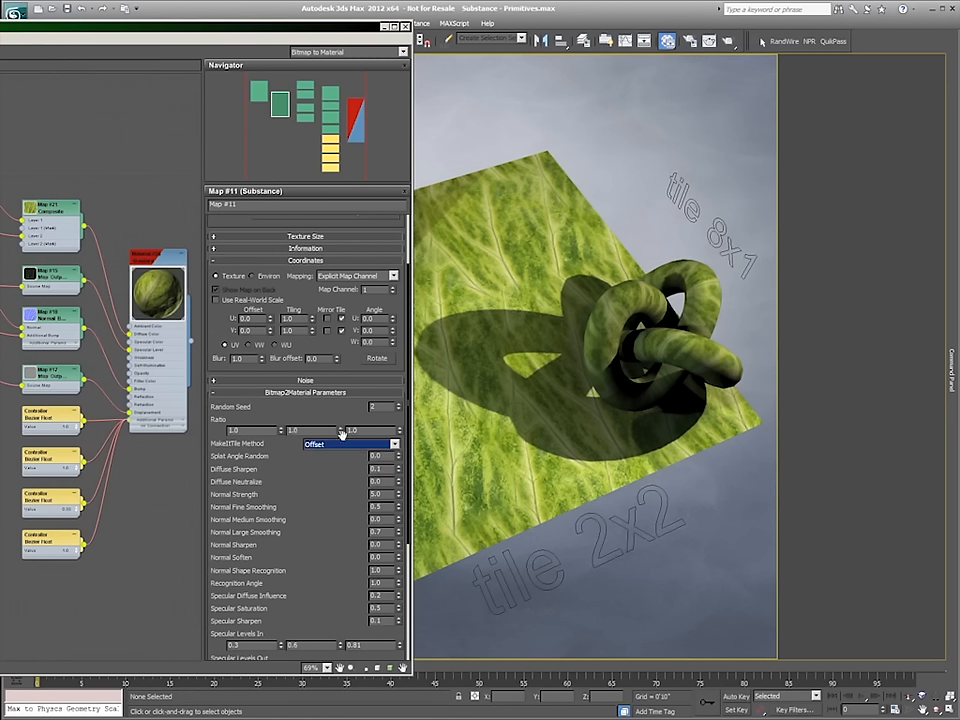
pyautogui.click(397, 447)
pyautogui.moveTo(398, 455); pyautogui.dragTo(399, 430)
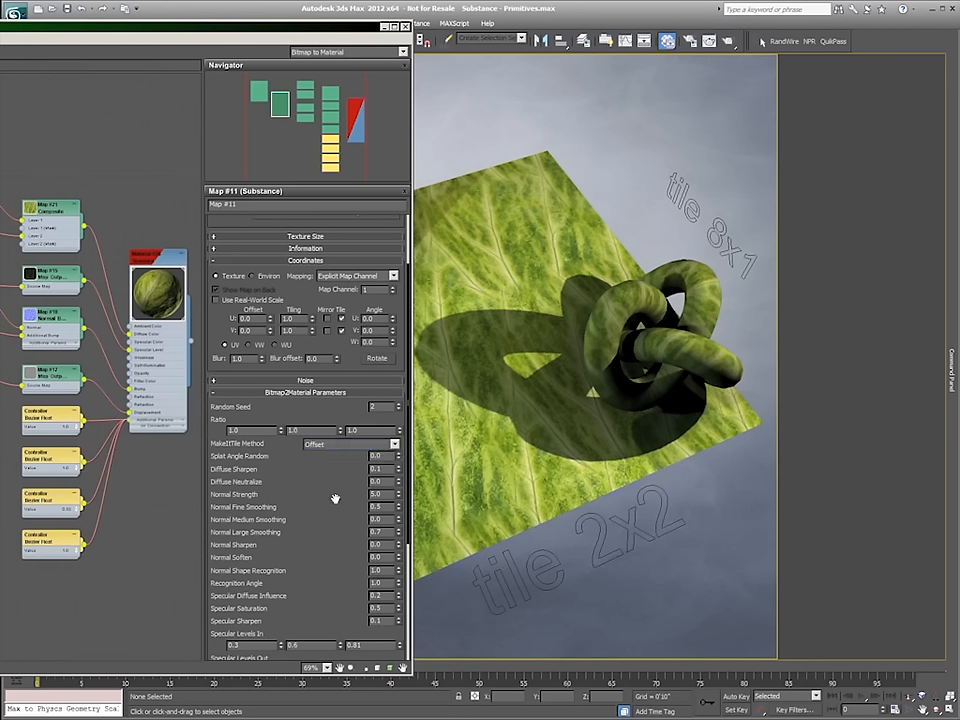
# Try the Splat MakeItTile Method on the Map #11 substance, and restore the Offset method.
pyautogui.click(395, 444)
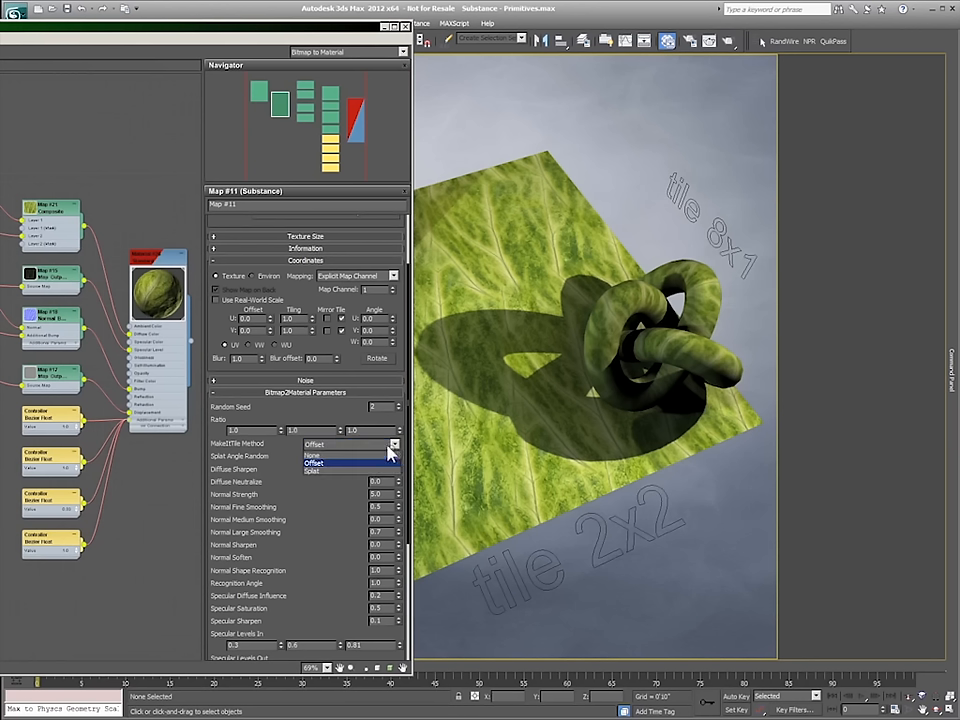
pyautogui.click(343, 480)
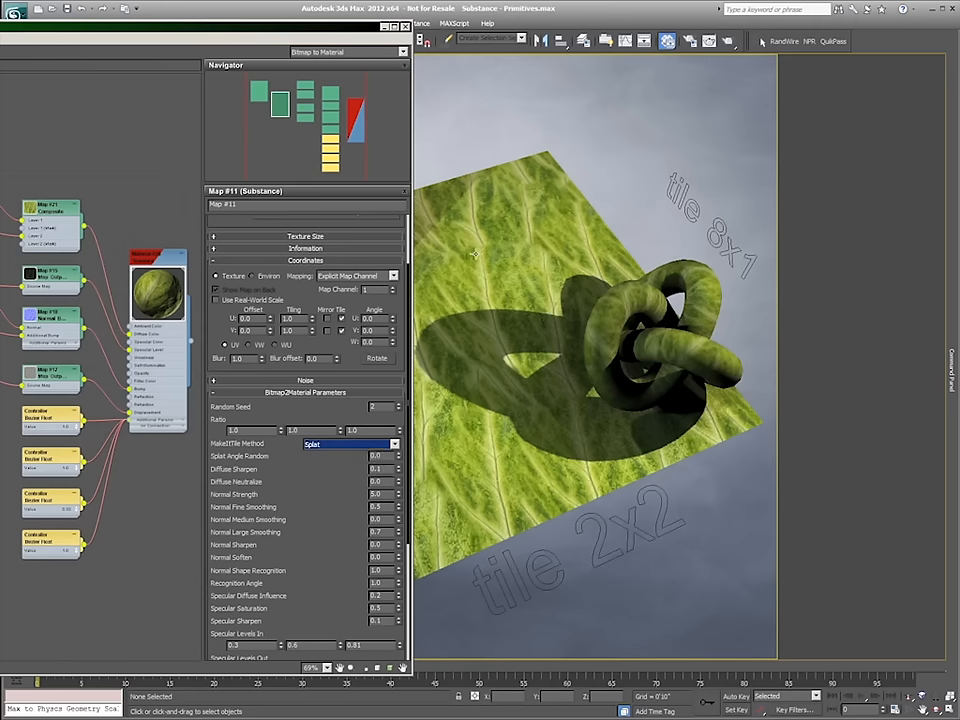
pyautogui.click(395, 444)
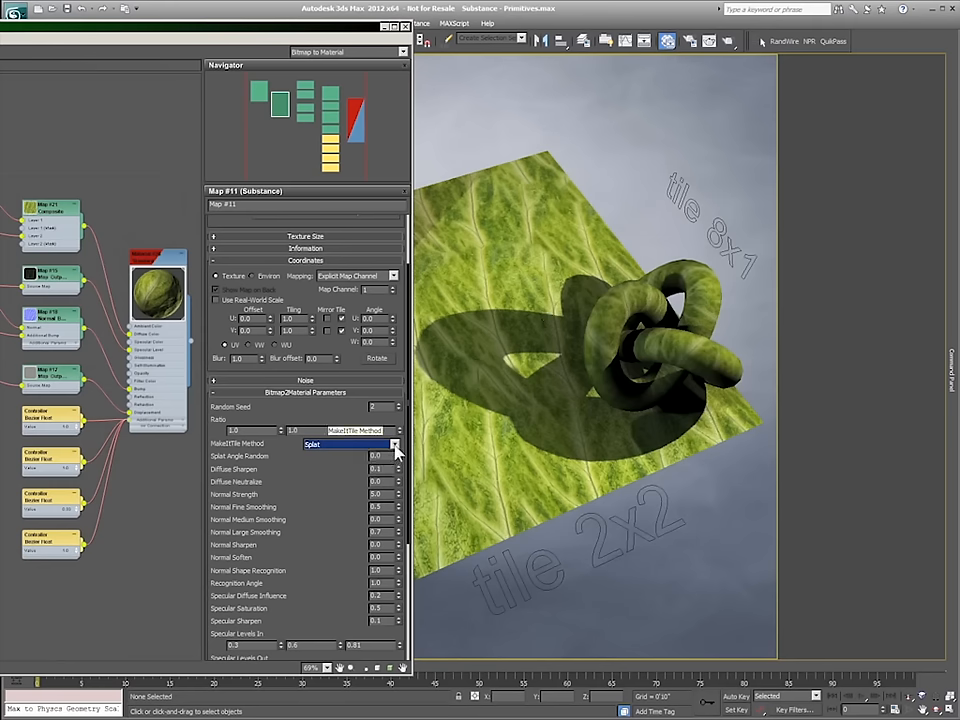
pyautogui.click(340, 464)
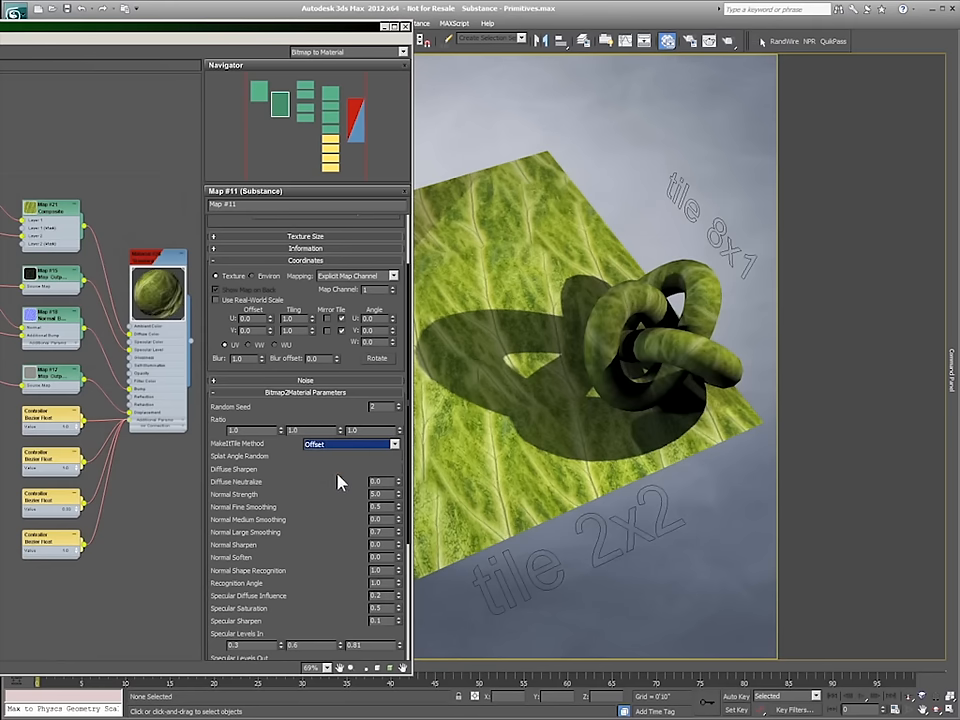
# Bring the whole Slate Material Editor back into view, enlarge the Map #12 output node's preview, and place it above the Map #11 Substance node.
pyautogui.moveTo(185, 28); pyautogui.dragTo(669, 28)
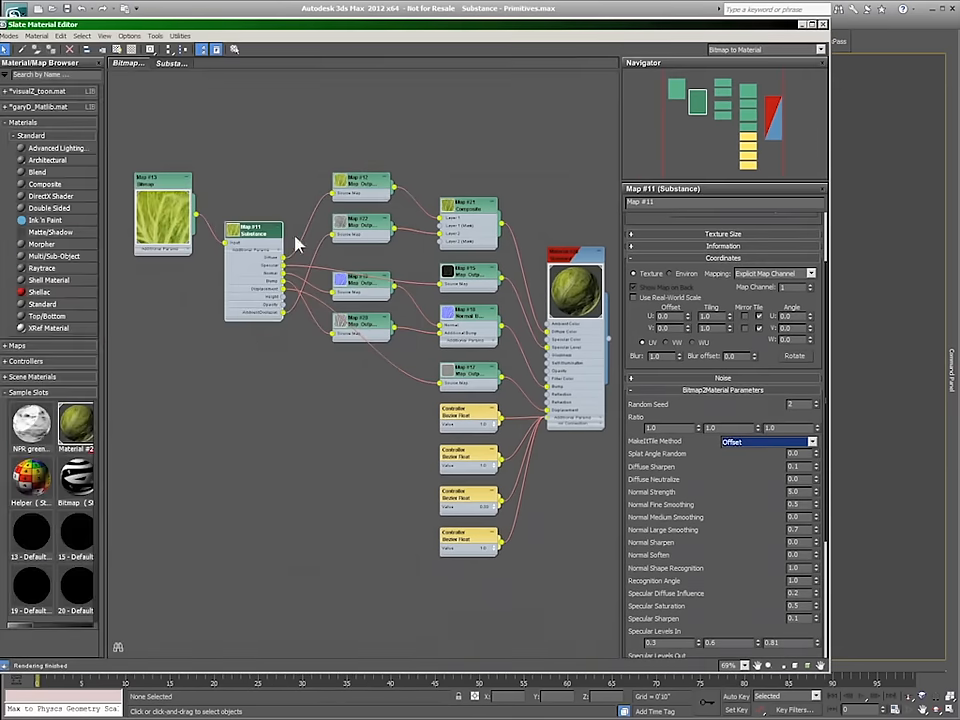
pyautogui.click(770, 666)
pyautogui.moveTo(282, 358); pyautogui.dragTo(325, 218)
pyautogui.moveTo(718, 118); pyautogui.dragTo(695, 97)
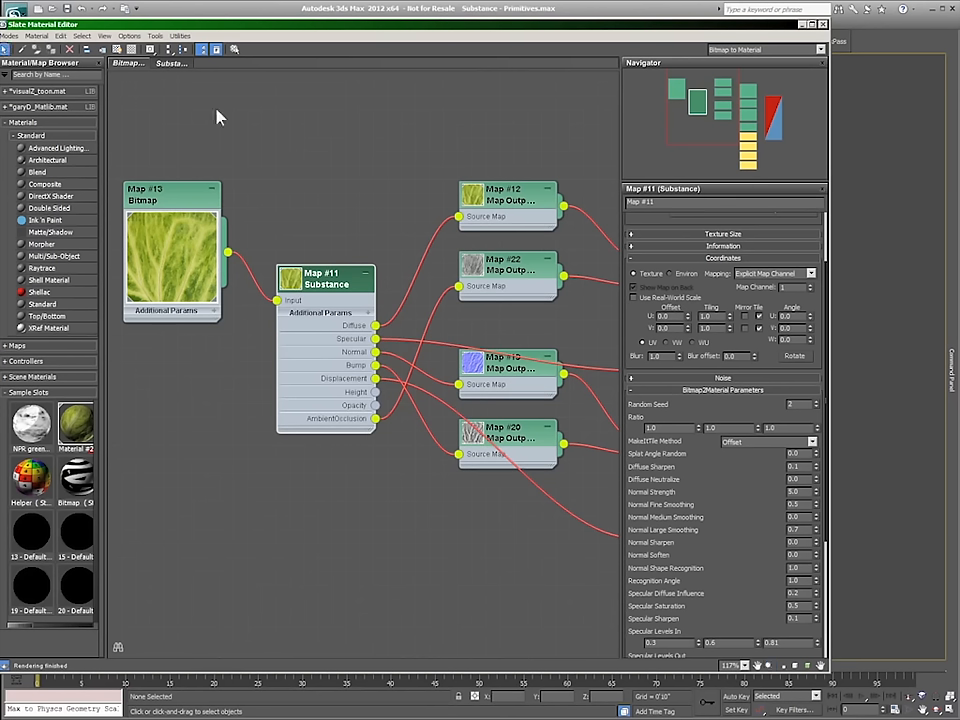
pyautogui.doubleClick(472, 193)
pyautogui.moveTo(485, 188); pyautogui.dragTo(347, 104)
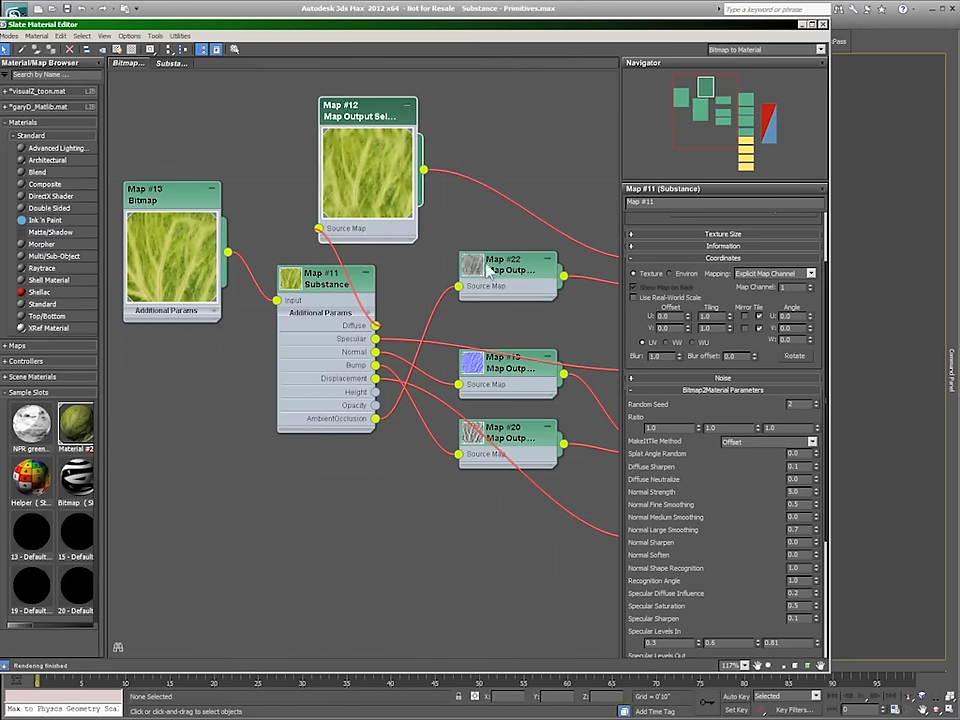
# Enlarge the previews of the Map #22, Map #19 and Map #20 output nodes, spread them apart, and close the Slate Material Editor.
pyautogui.doubleClick(505, 362)
pyautogui.moveTo(527, 266); pyautogui.dragTo(527, 169)
pyautogui.click(473, 370)
pyautogui.doubleClick(473, 370)
pyautogui.moveTo(473, 370); pyautogui.dragTo(495, 286)
pyautogui.doubleClick(475, 440)
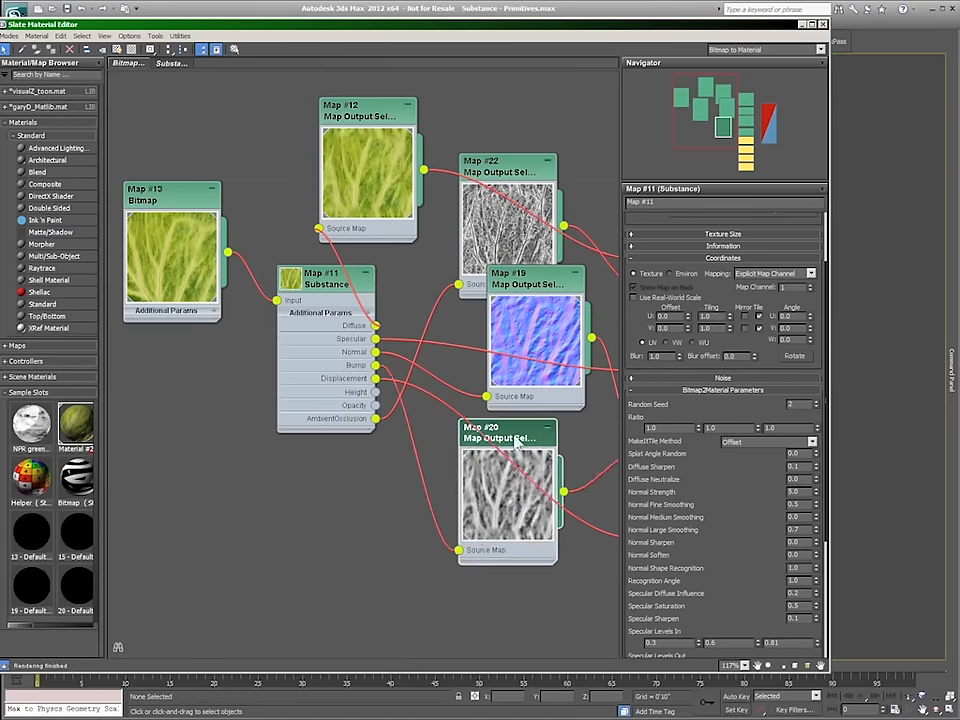
pyautogui.moveTo(475, 440); pyautogui.dragTo(448, 496)
pyautogui.moveTo(523, 167); pyautogui.dragTo(523, 126)
pyautogui.moveTo(723, 97); pyautogui.dragTo(737, 101)
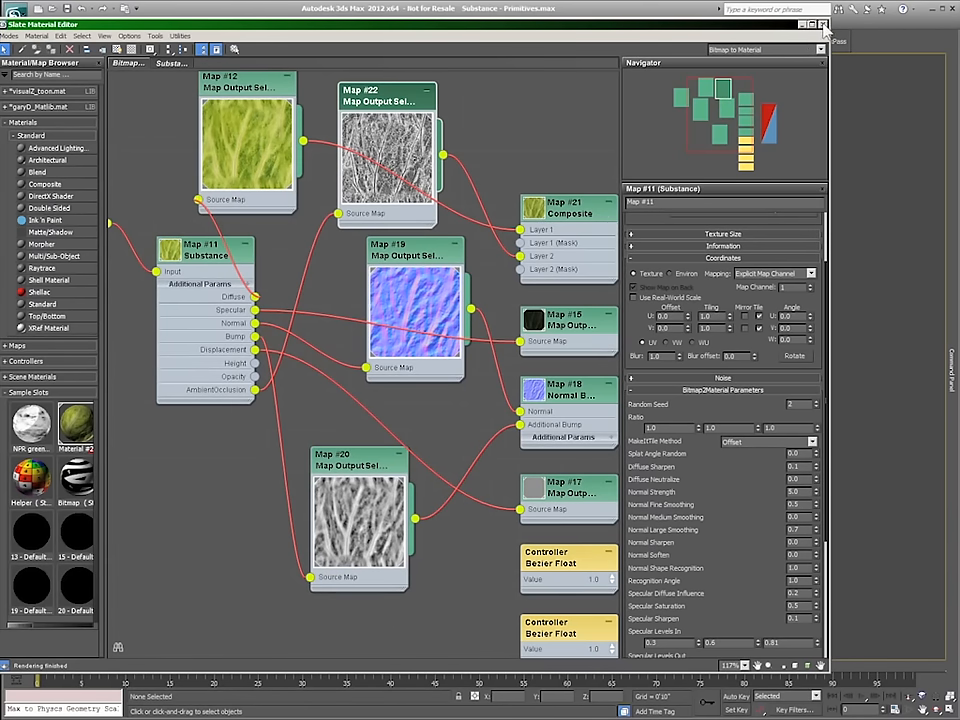
pyautogui.click(822, 24)
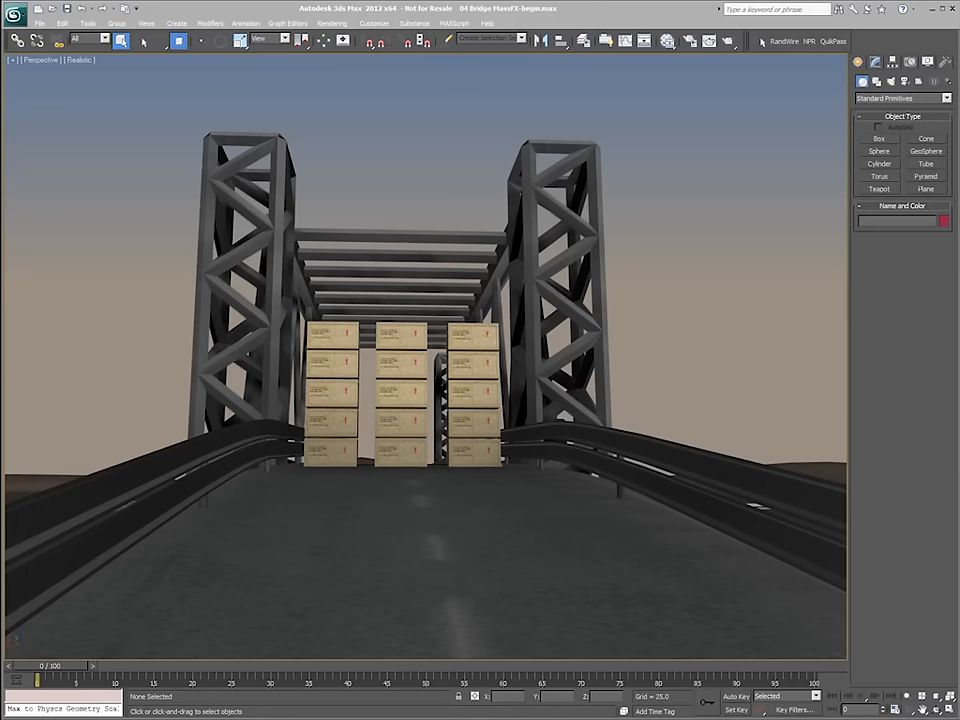
# Display the MassFX Toolbar in the bridge scene and select the Crates named selection set.
pyautogui.rightClick(875, 44)
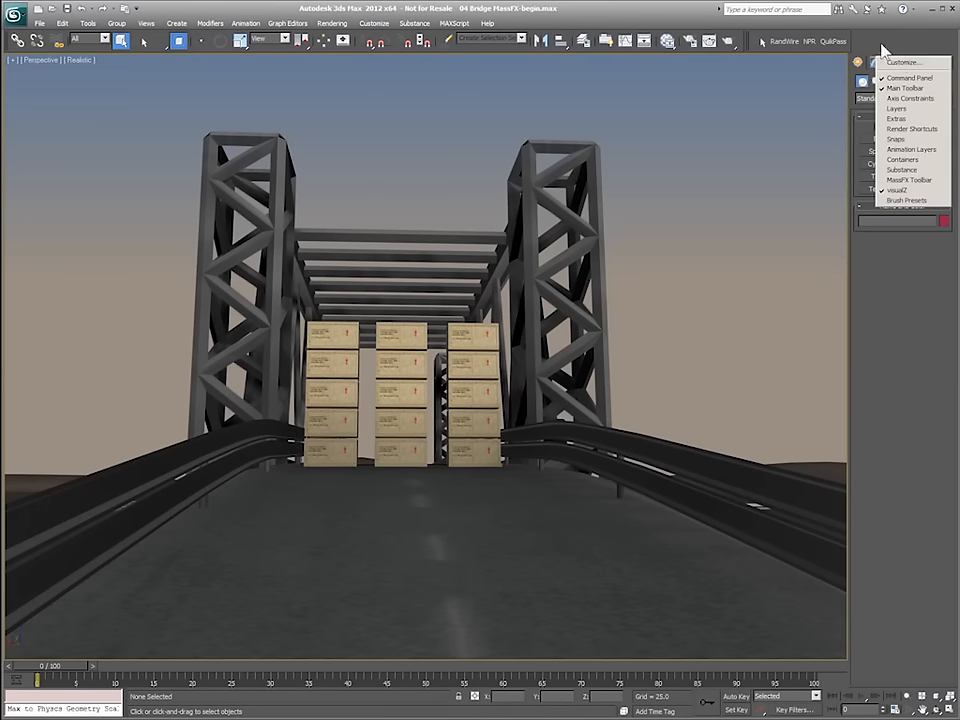
pyautogui.click(908, 182)
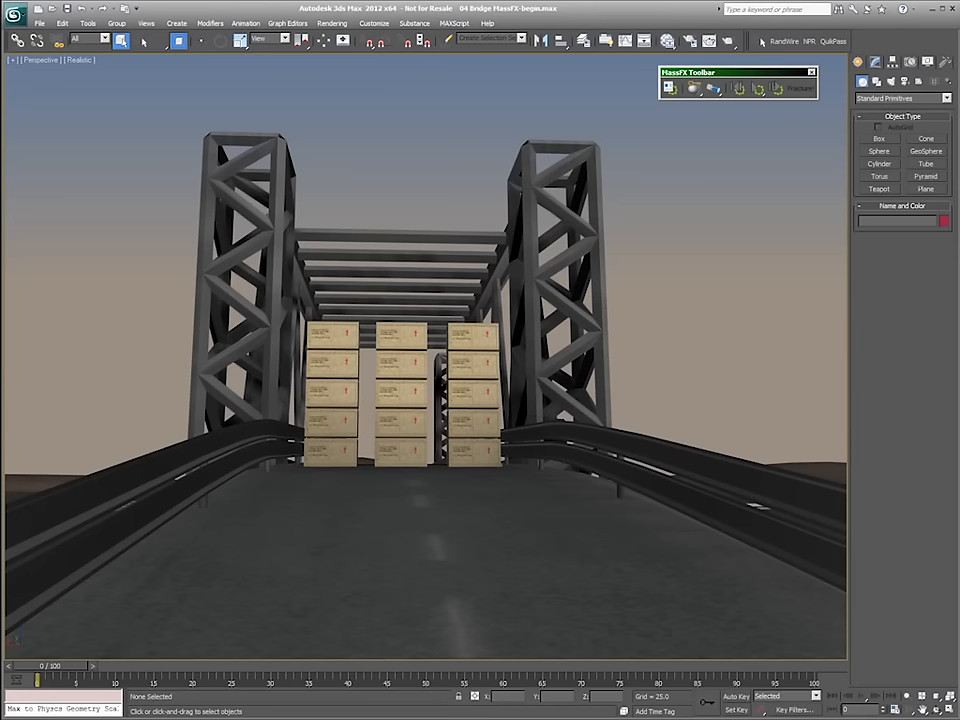
pyautogui.click(520, 38)
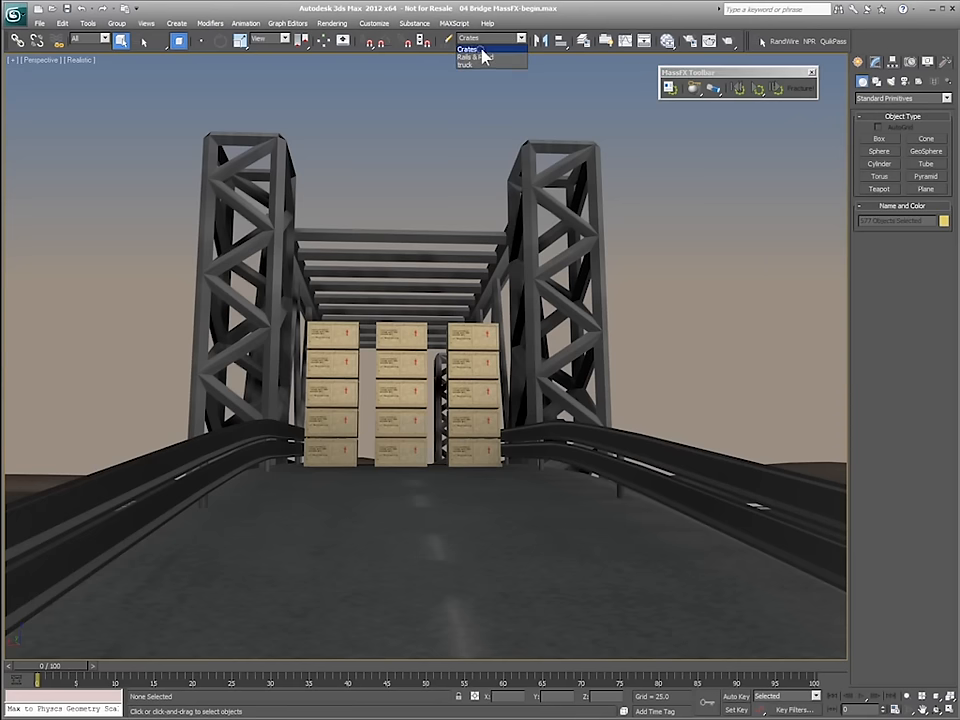
pyautogui.click(465, 48)
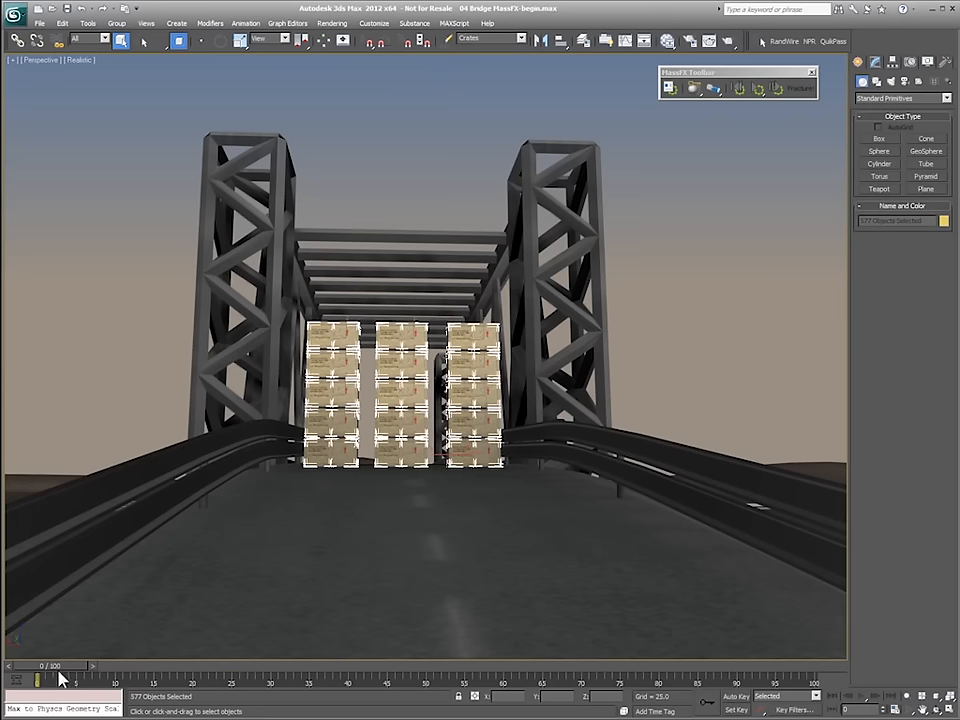
# Set the selected crates as dynamic rigid bodies in MassFX.
pyautogui.moveTo(52, 672); pyautogui.dragTo(71, 677)
pyautogui.press('q')
pyautogui.moveTo(694, 92); pyautogui.dragTo(763, 112)
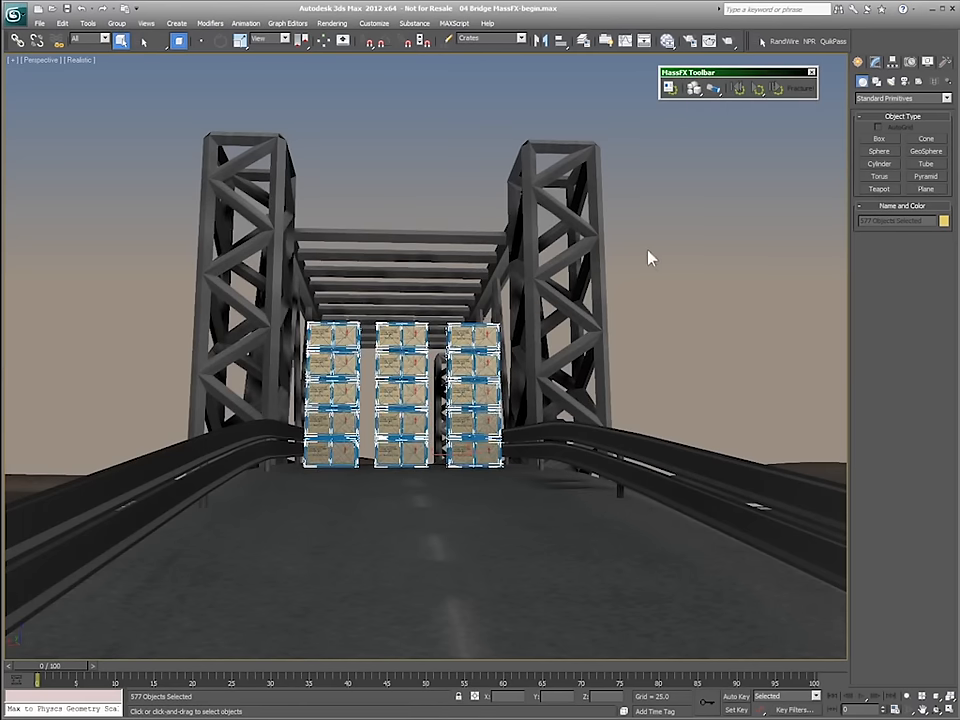
# Inspect the MassFX Rigid Body modifier on a top crate of the right-hand stack, run the simulation, and reset it.
pyautogui.click(463, 337)
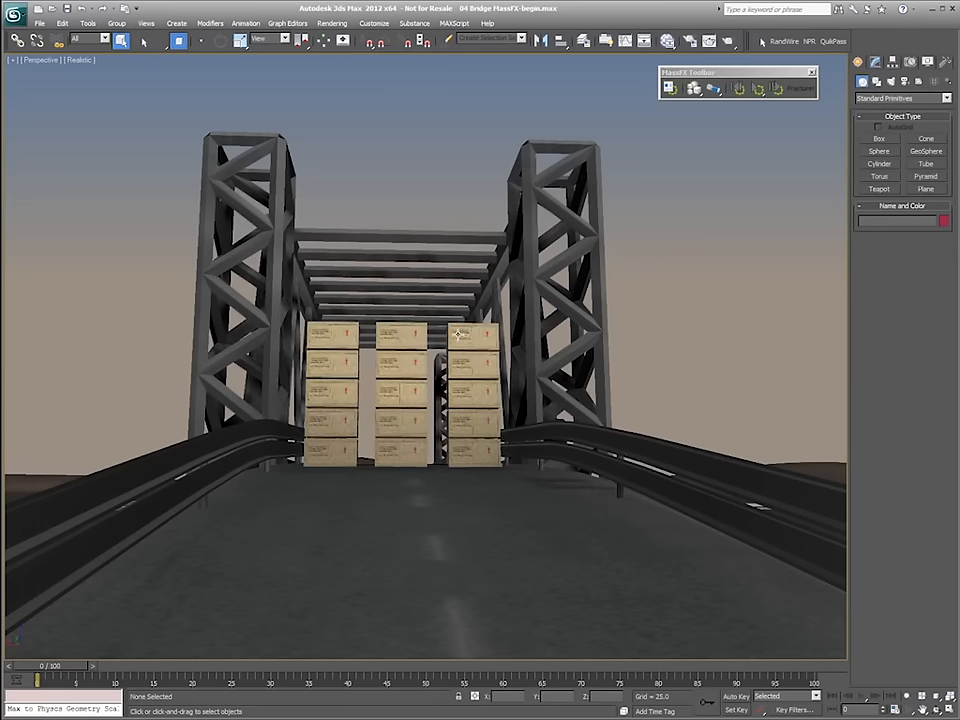
pyautogui.click(875, 63)
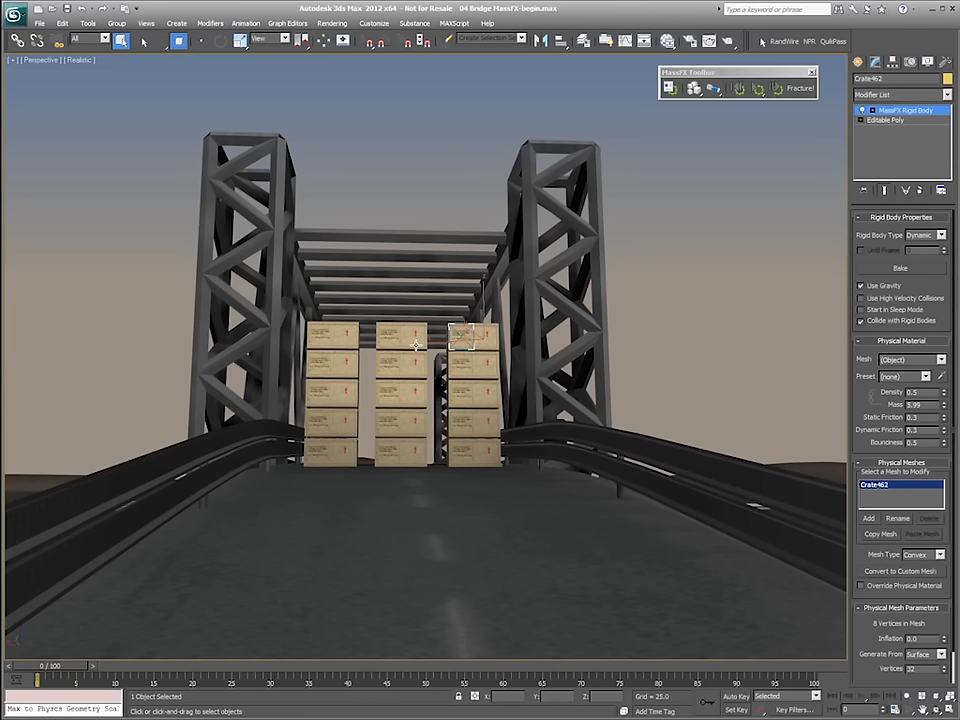
pyautogui.click(759, 90)
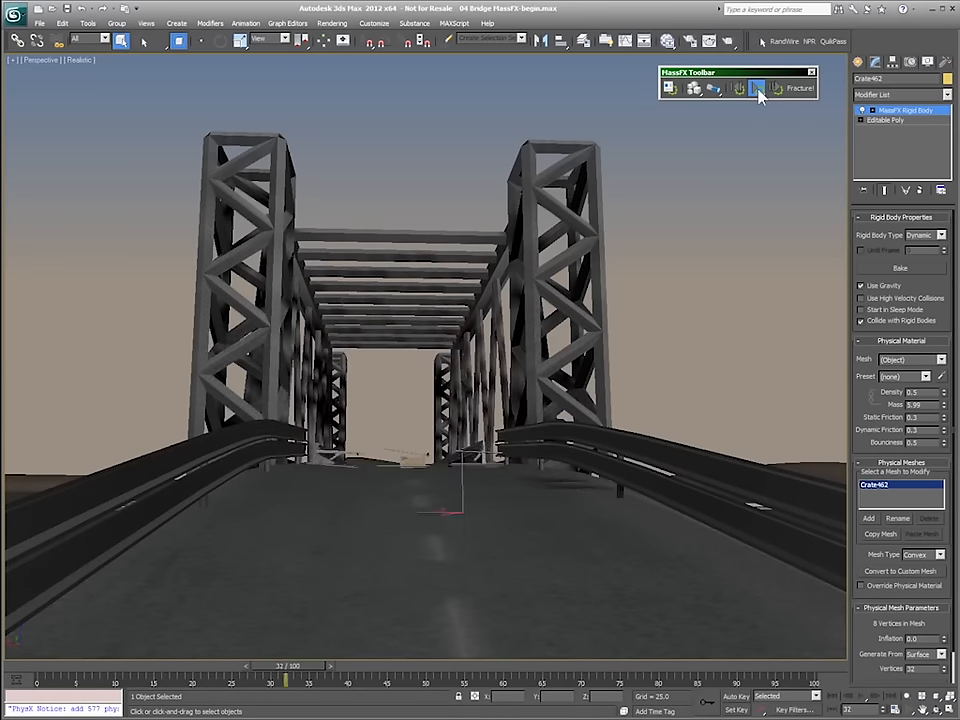
pyautogui.click(740, 90)
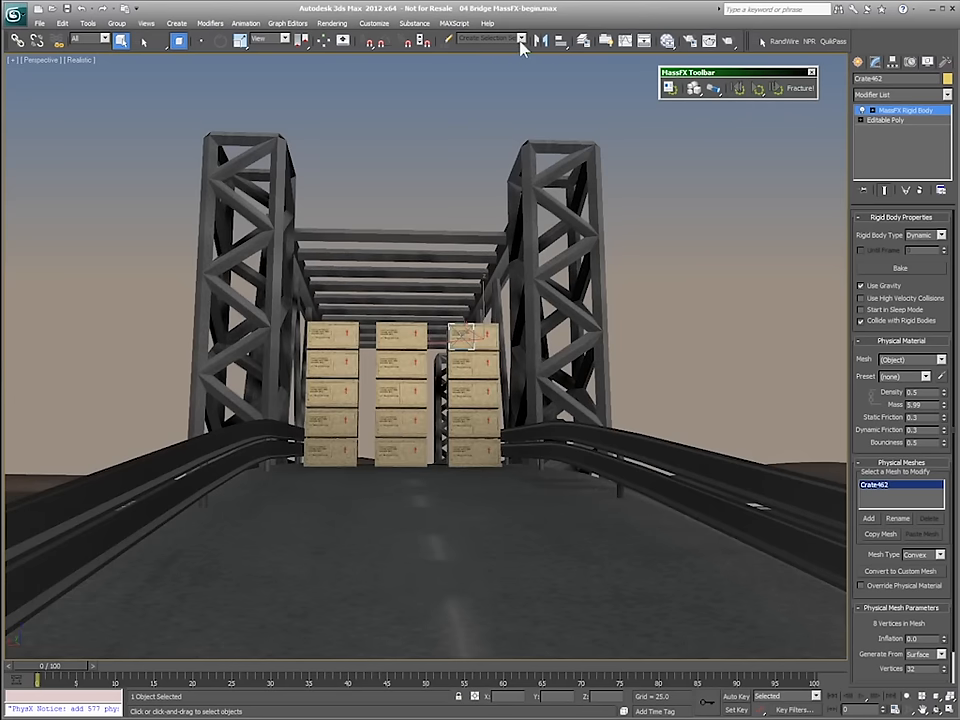
# Select the Rails & Road named selection set and set its objects as static rigid bodies.
pyautogui.click(520, 40)
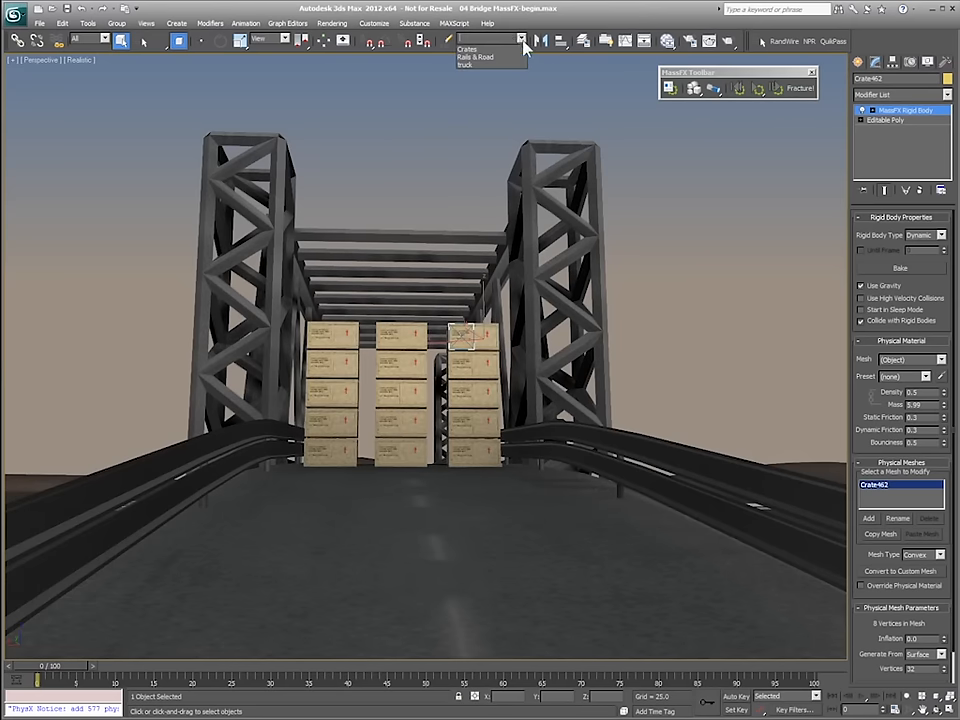
pyautogui.click(488, 57)
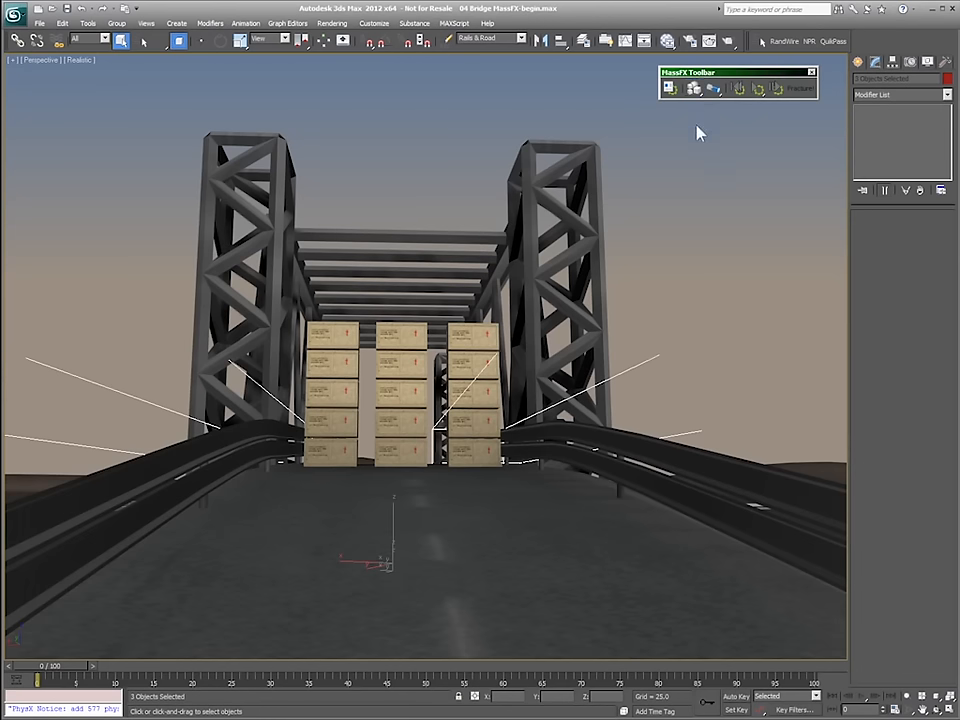
pyautogui.moveTo(693, 88); pyautogui.dragTo(693, 155)
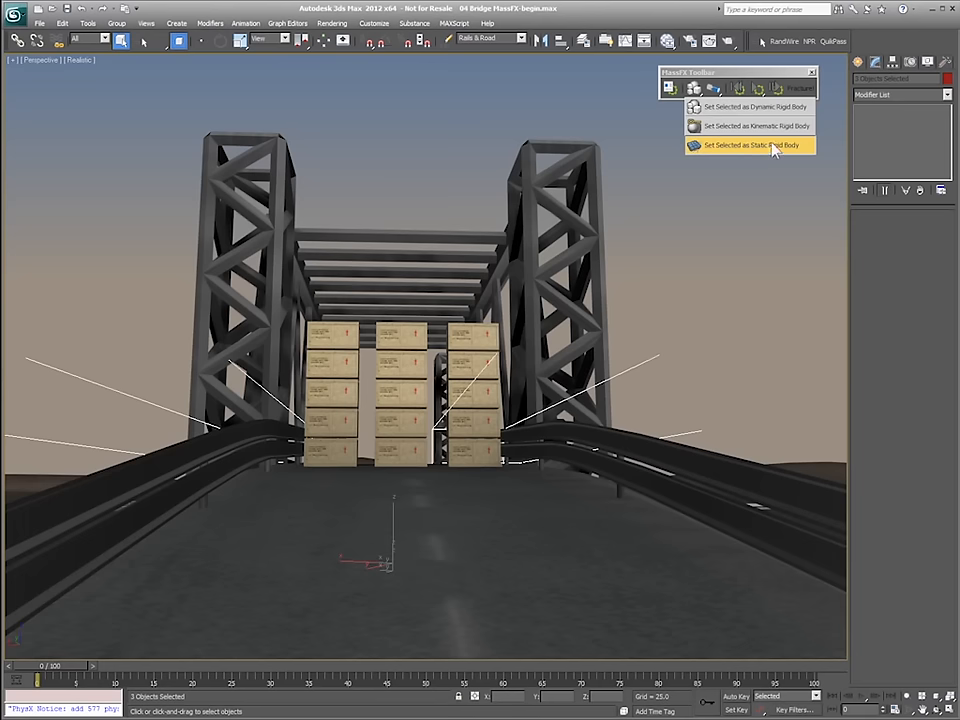
pyautogui.moveTo(782, 150); pyautogui.dragTo(782, 150)
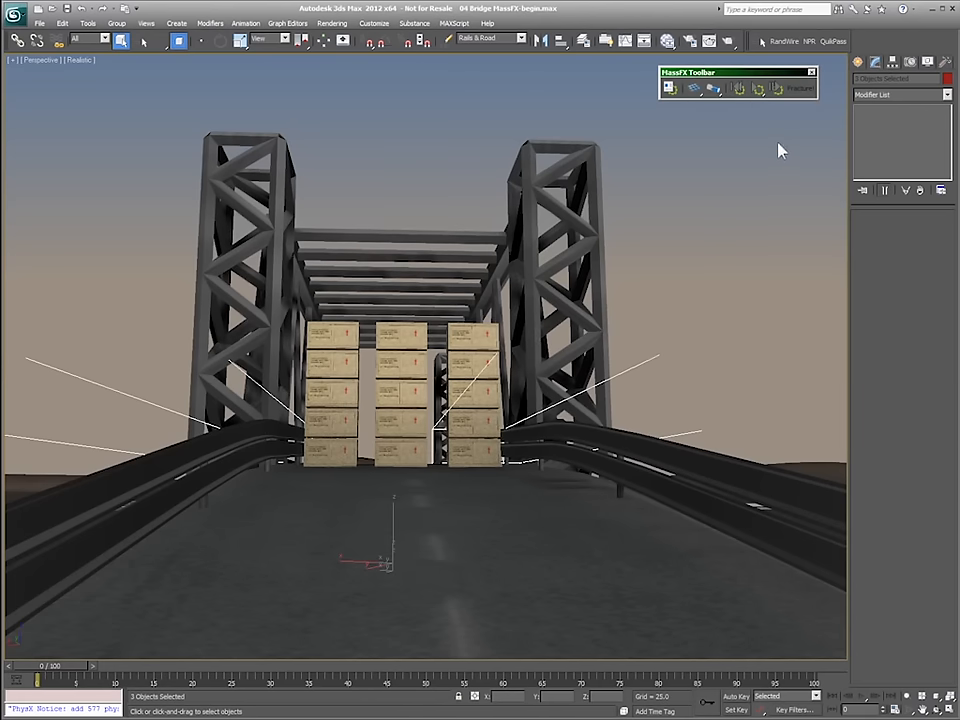
# Simulate the crates falling onto the static road and rails, and reset the simulation to its start.
pyautogui.click(757, 90)
pyautogui.click(758, 91)
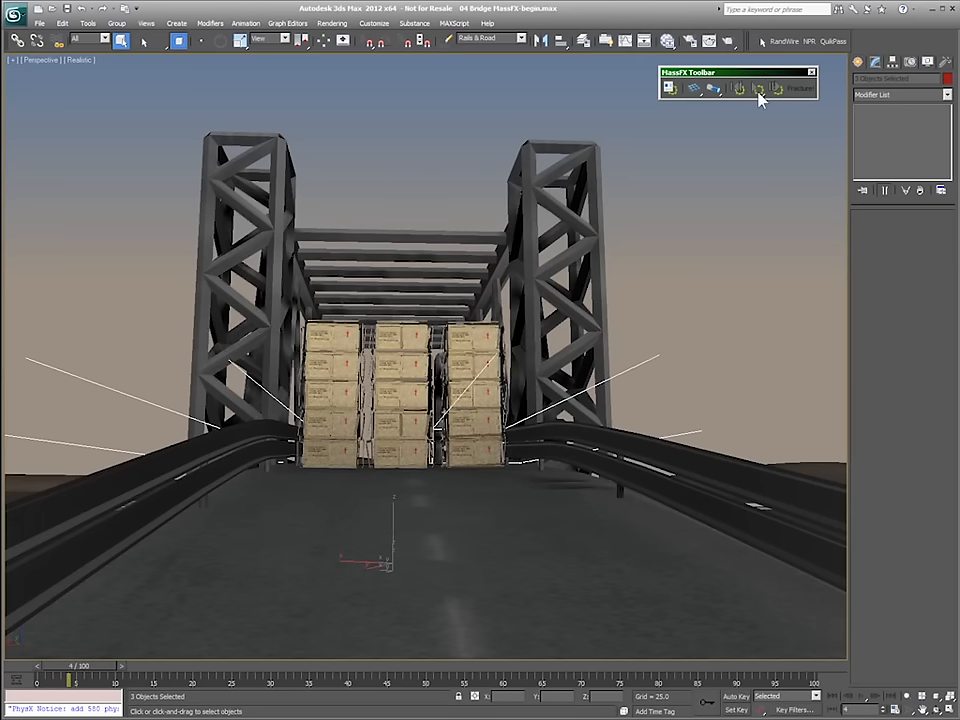
pyautogui.click(758, 91)
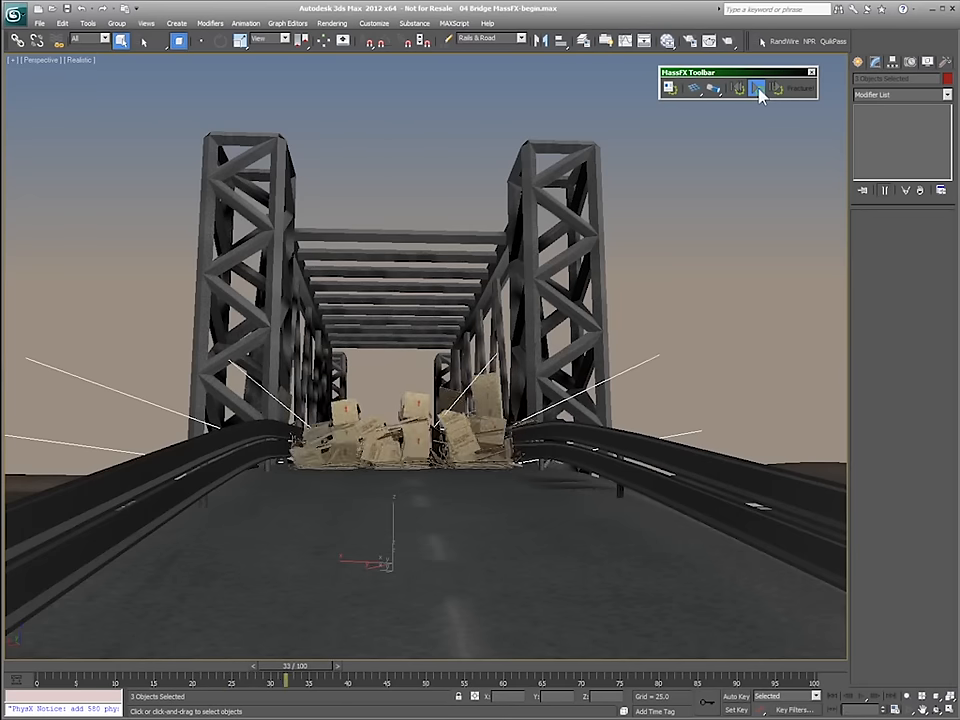
pyautogui.click(738, 90)
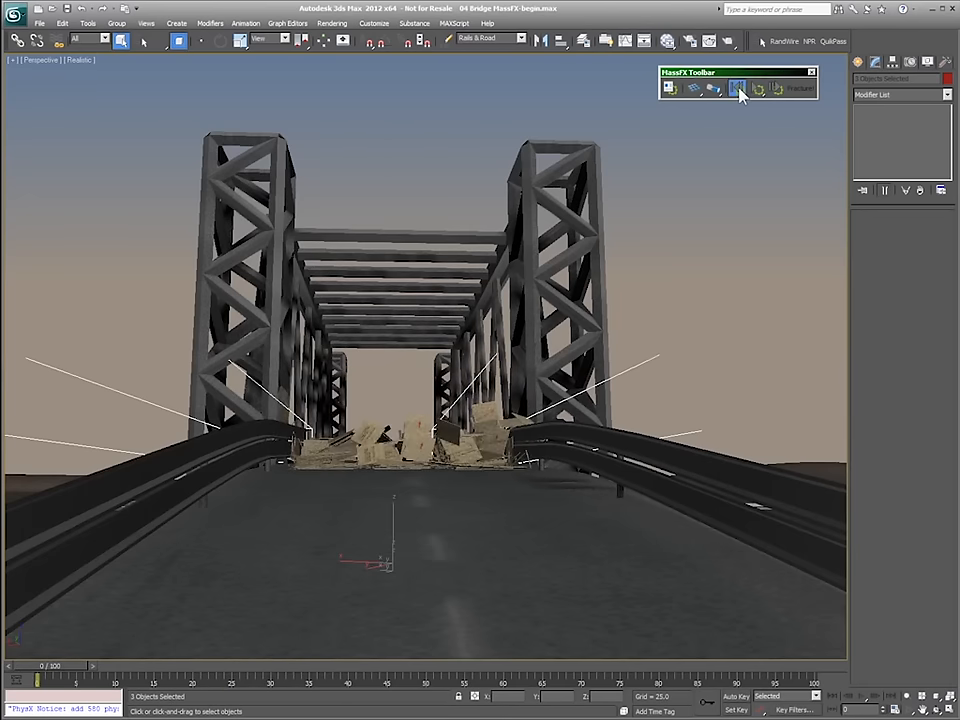
# Unhide all objects together with their hidden layers, and scrub the timeline to preview the truck's animation.
pyautogui.click(929, 62)
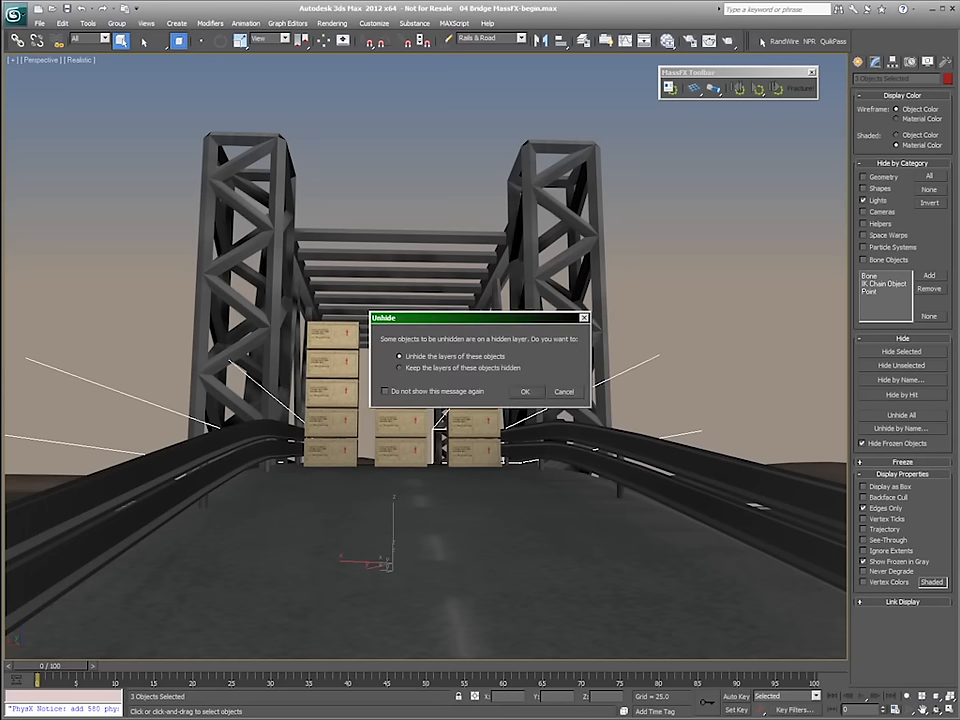
pyautogui.click(524, 391)
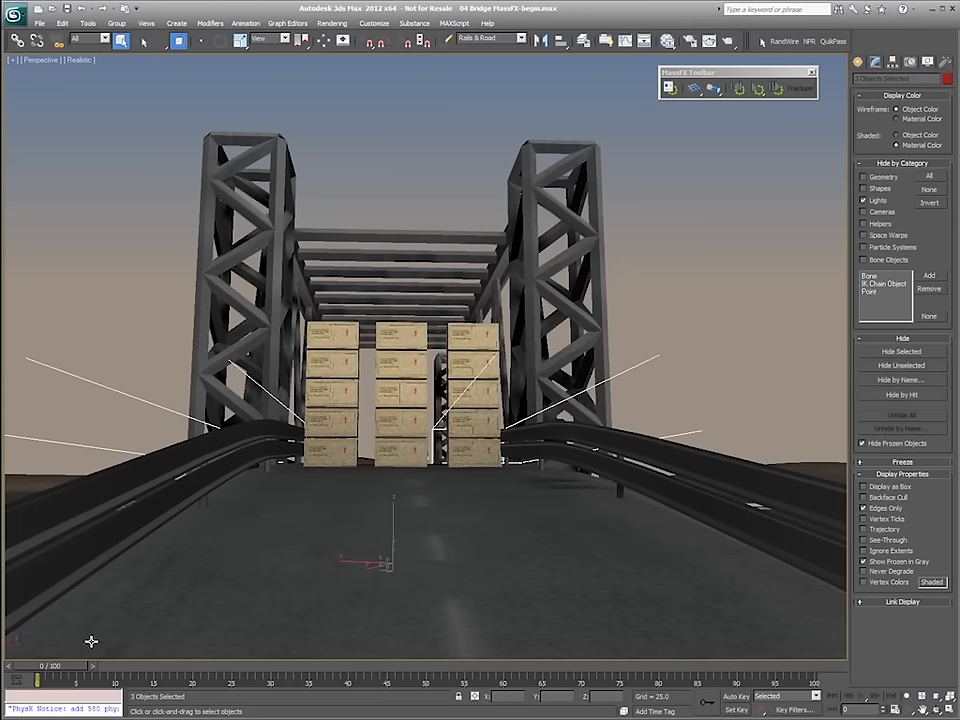
pyautogui.moveTo(85, 667); pyautogui.dragTo(35, 698)
# Select the truck named selection set and set its objects as kinematic rigid bodies.
pyautogui.click(522, 39)
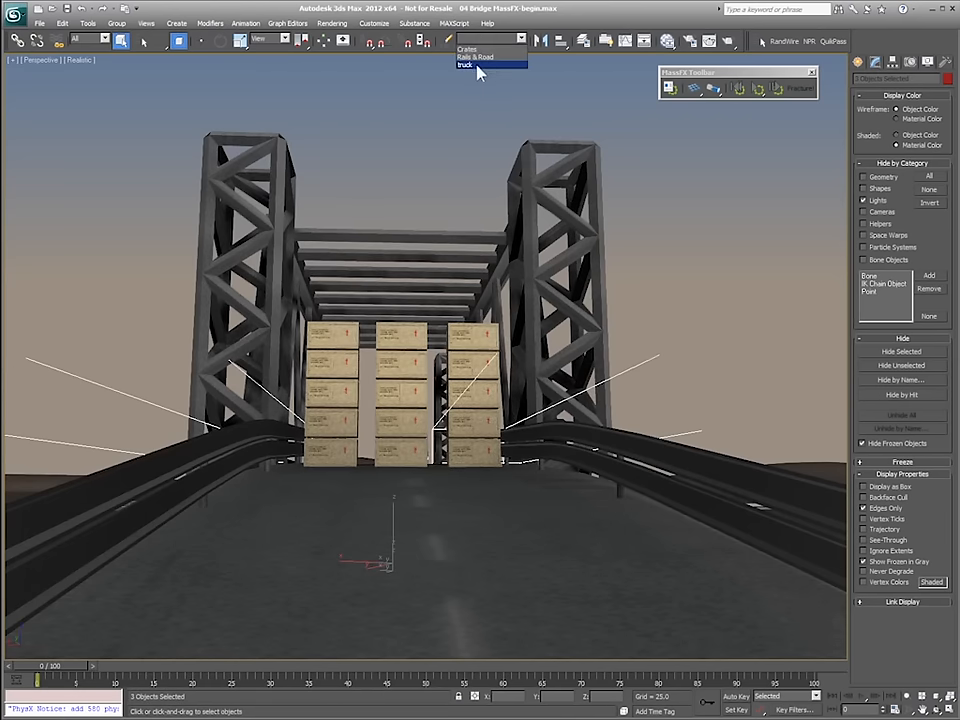
pyautogui.click(478, 65)
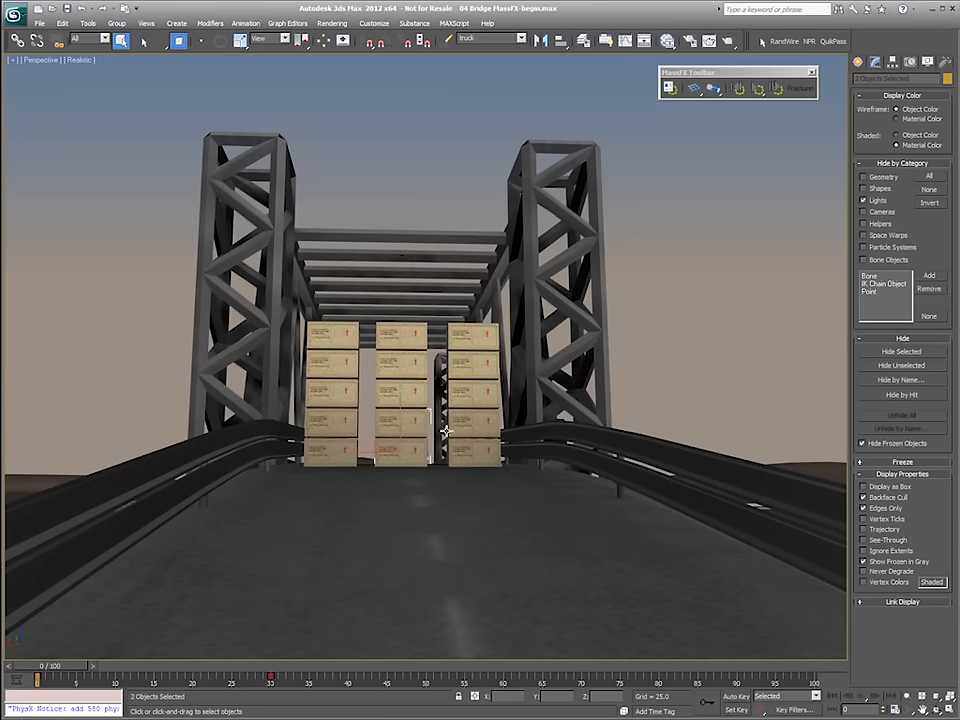
pyautogui.click(701, 93)
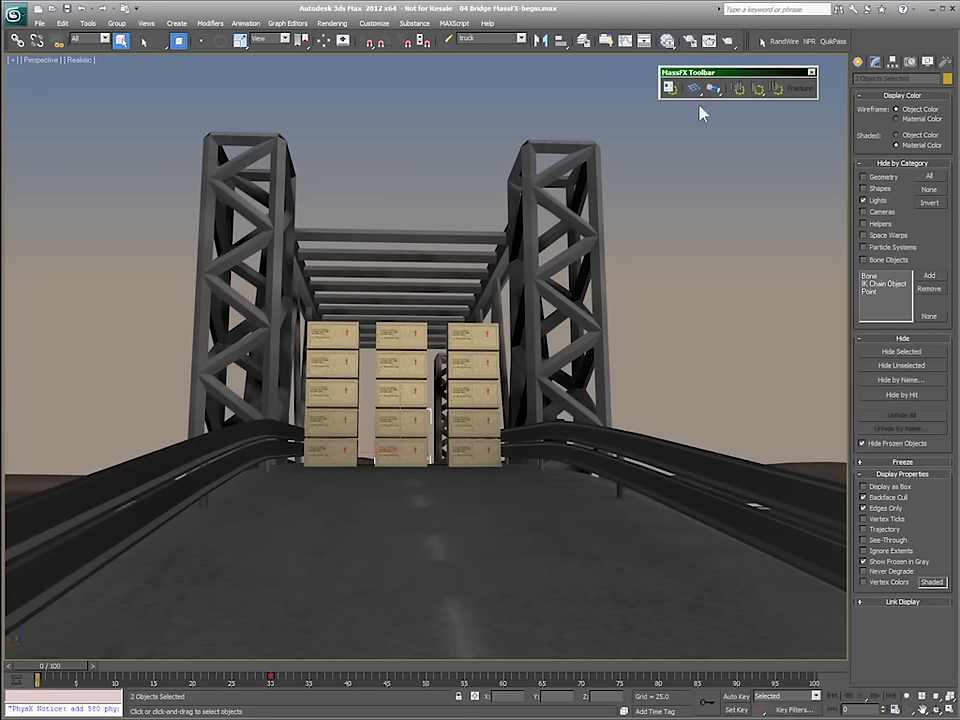
pyautogui.moveTo(714, 89); pyautogui.dragTo(755, 127)
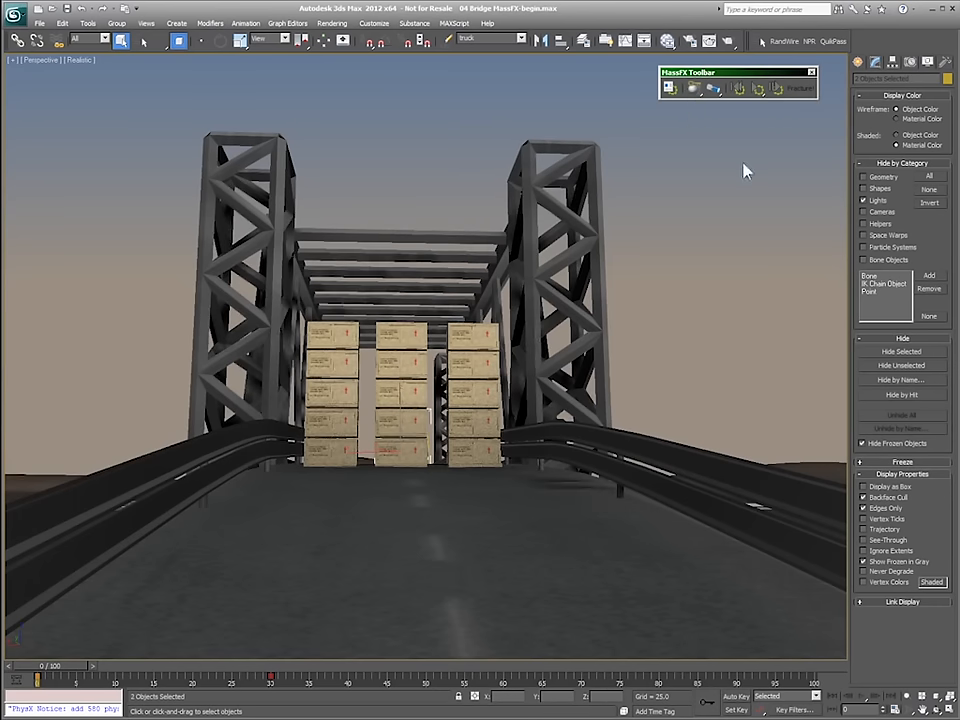
# Show the rigid body properties in an enlarged MassFX Tools window, and keep the truck kinematic until frame 20.
pyautogui.click(671, 88)
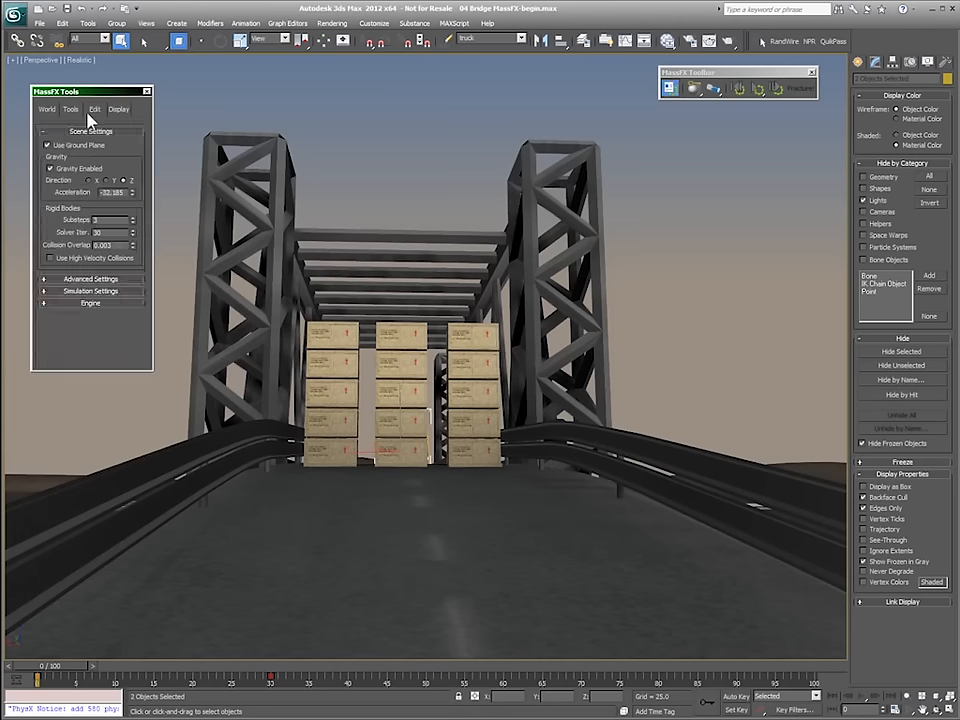
pyautogui.click(69, 111)
pyautogui.click(94, 112)
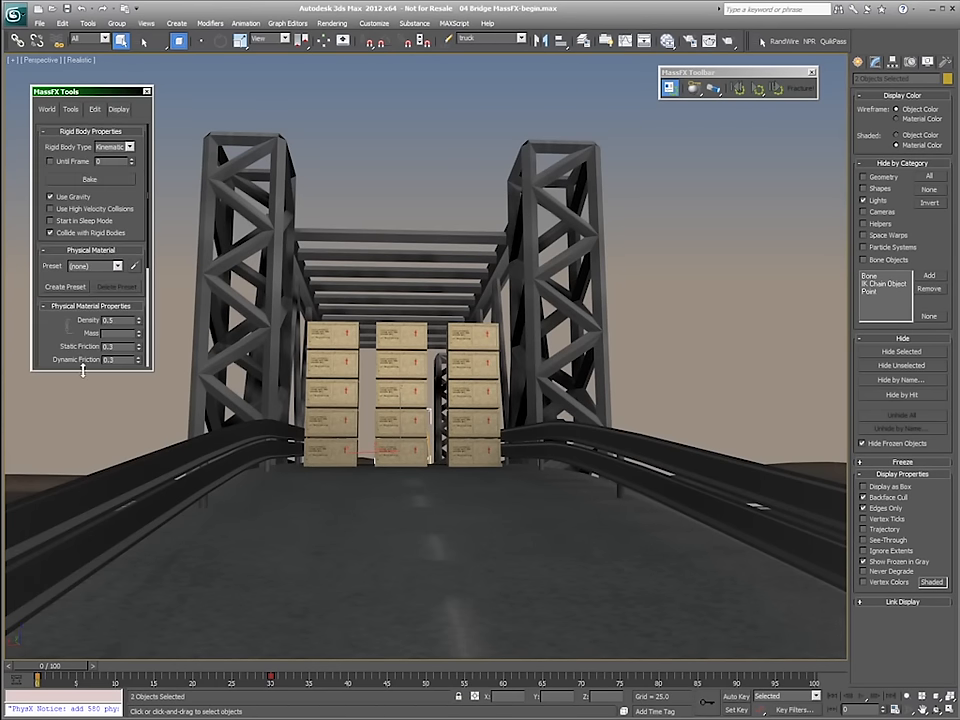
pyautogui.moveTo(84, 371); pyautogui.dragTo(84, 468)
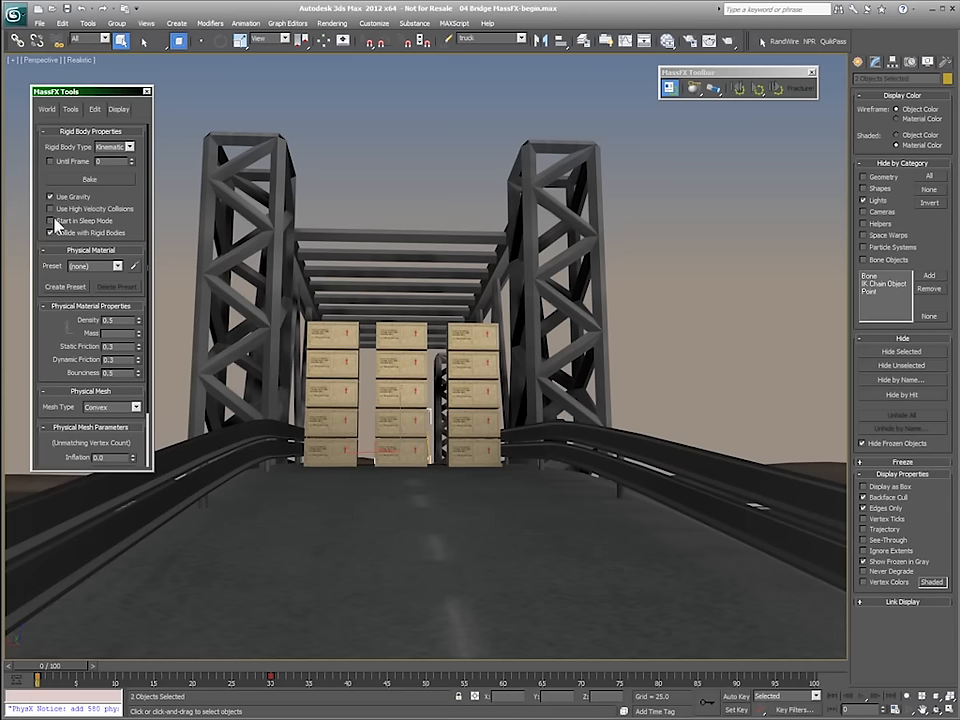
pyautogui.click(112, 148)
pyautogui.click(118, 166)
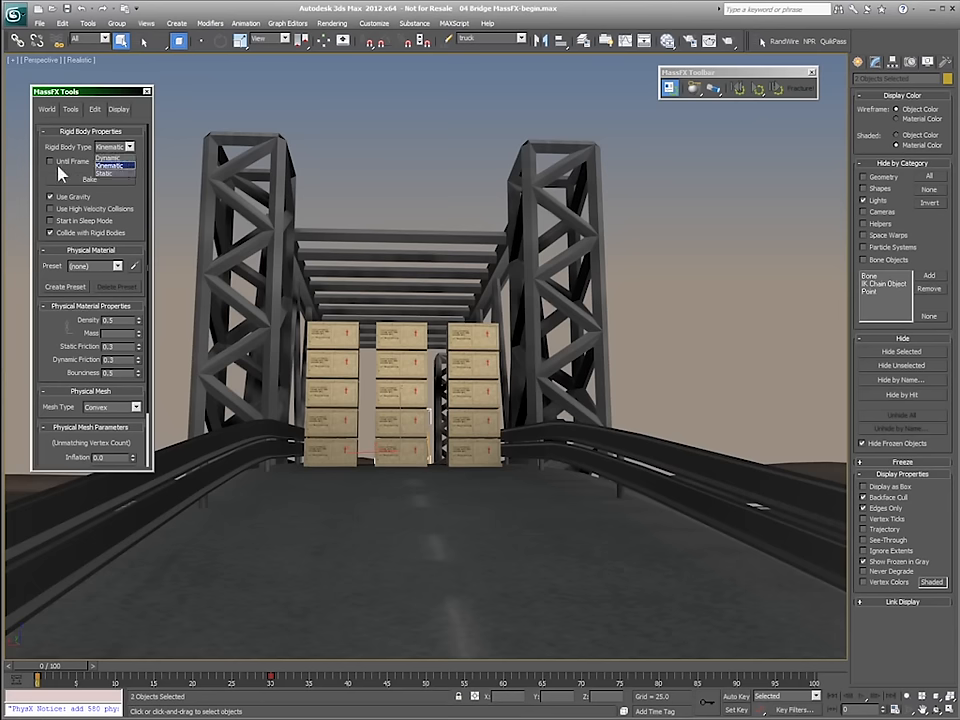
pyautogui.click(50, 161)
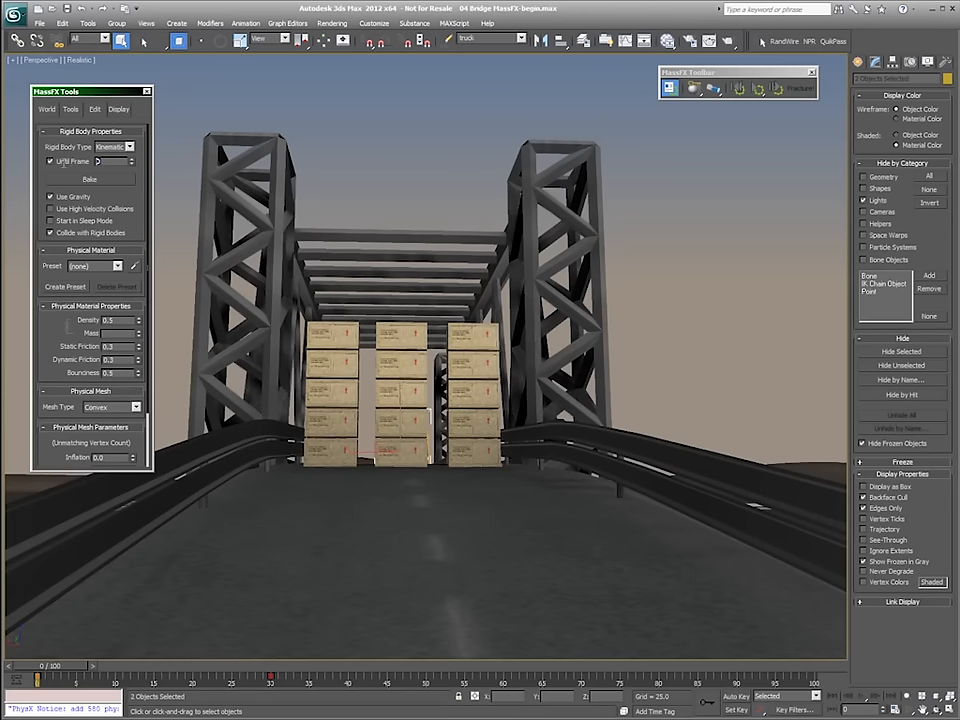
pyautogui.write('20')
pyautogui.press('Return')
# Select the Crates set, change its rigid body type to Kinematic, and limit it to Until Frame 20.
pyautogui.click(520, 38)
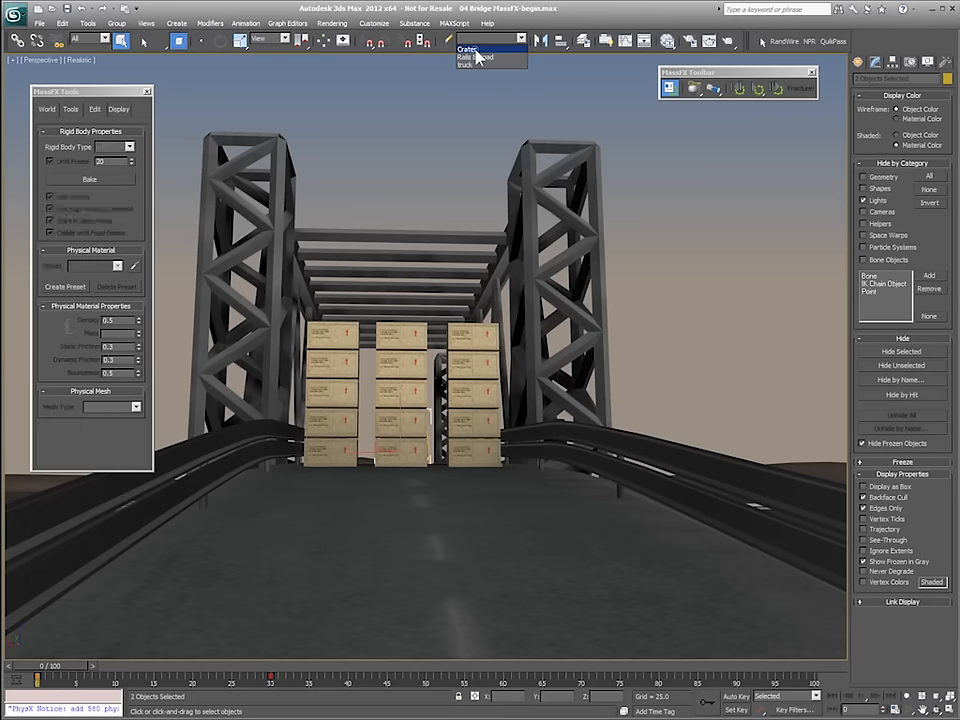
pyautogui.click(476, 50)
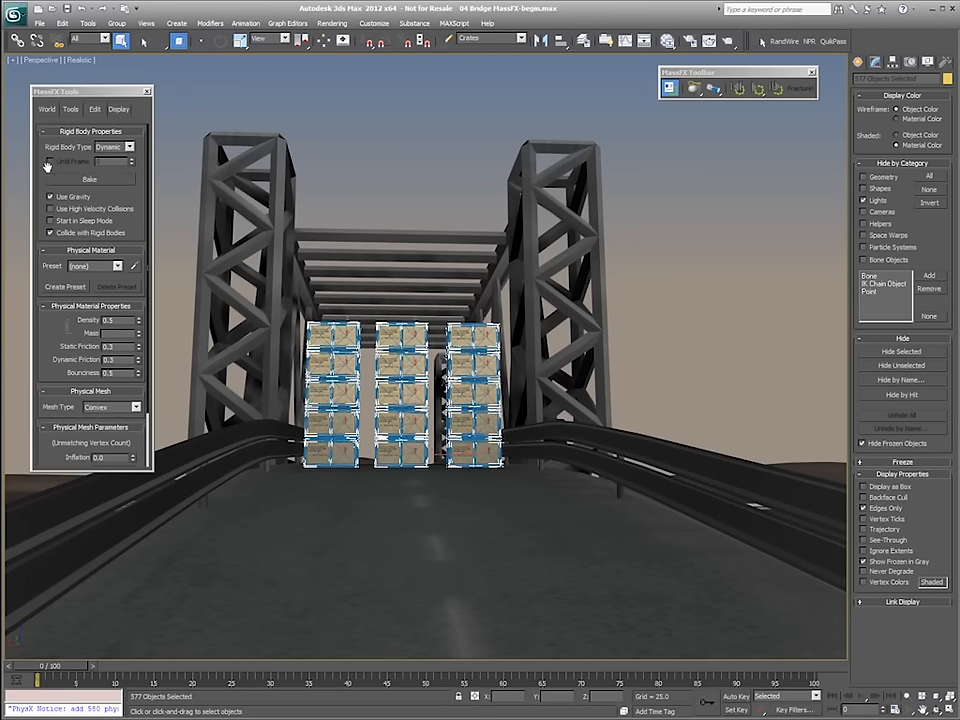
pyautogui.click(106, 148)
pyautogui.click(108, 166)
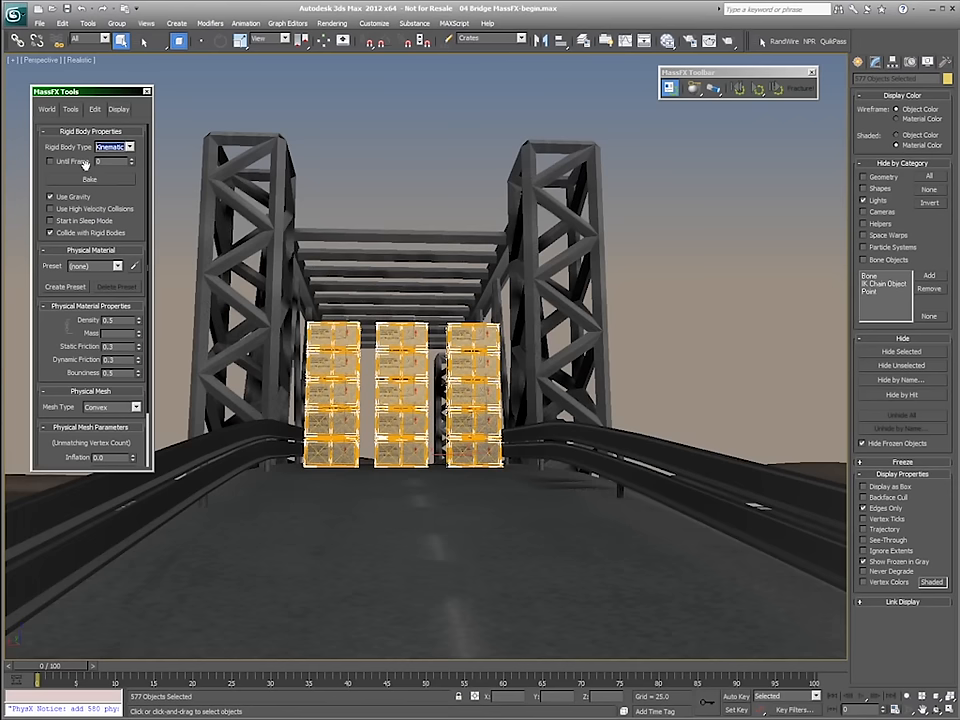
pyautogui.click(64, 162)
pyautogui.write('20')
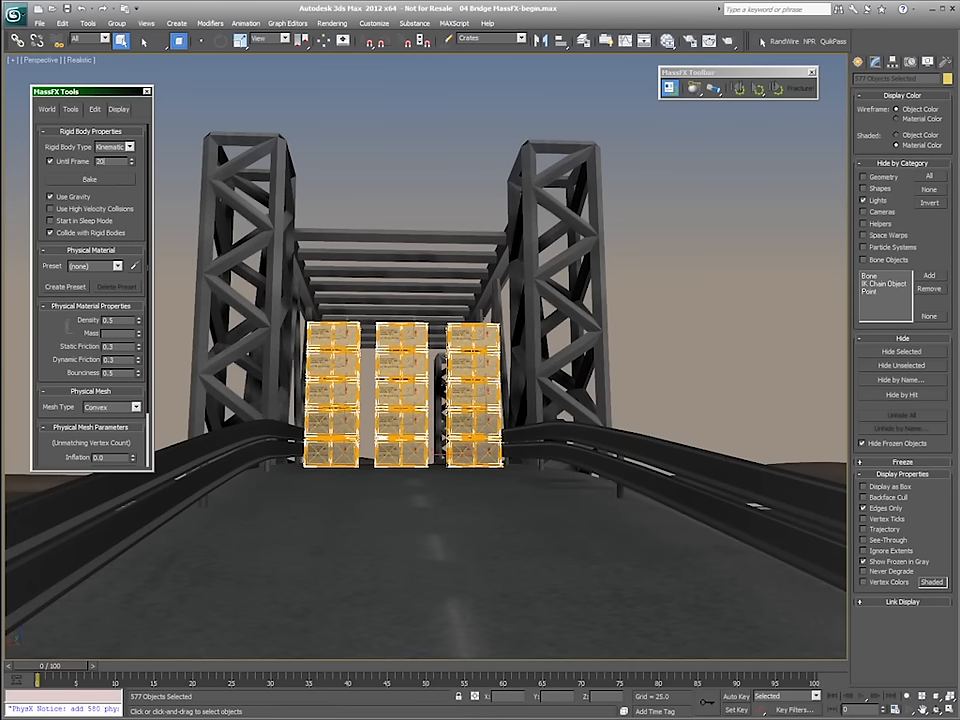
# Simulate the truck crashing through the crates, and reset the simulation to its start.
pyautogui.click(760, 91)
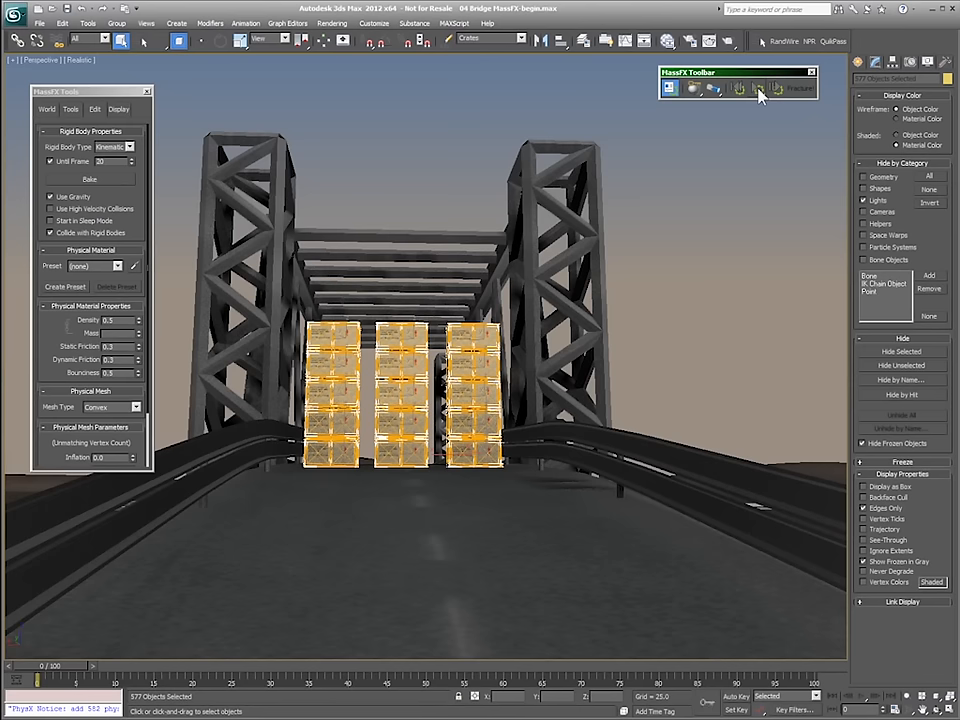
pyautogui.click(758, 91)
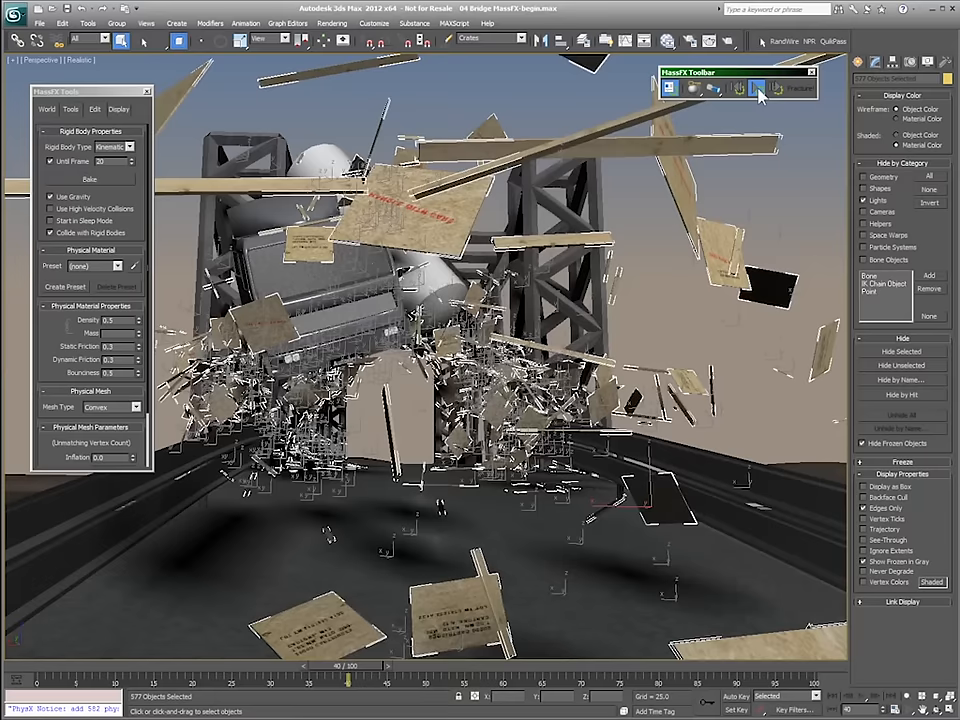
pyautogui.click(757, 89)
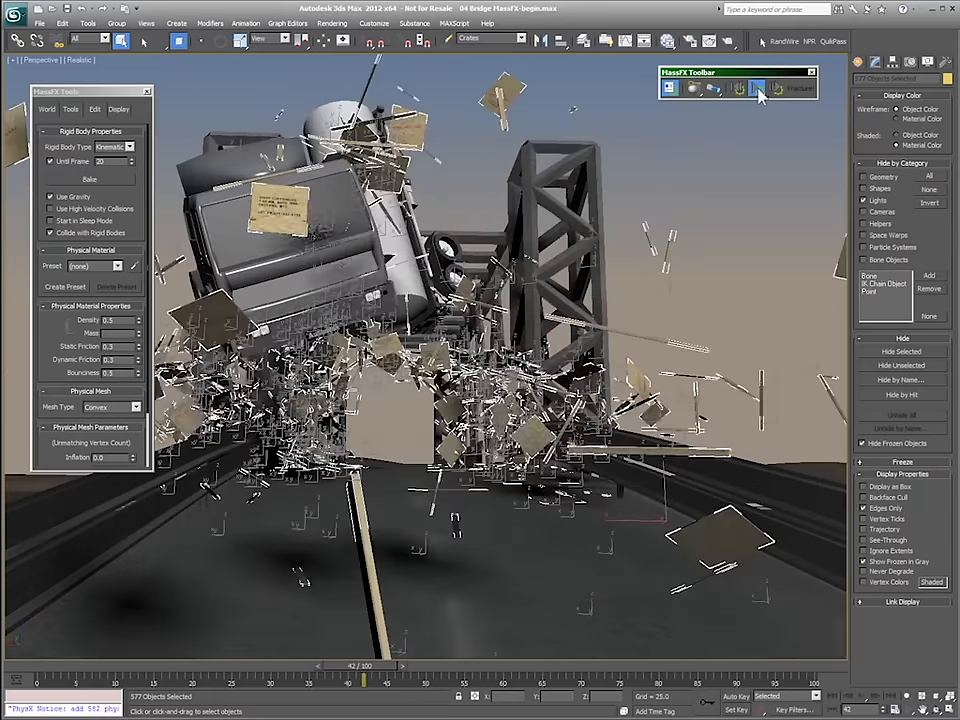
pyautogui.click(738, 89)
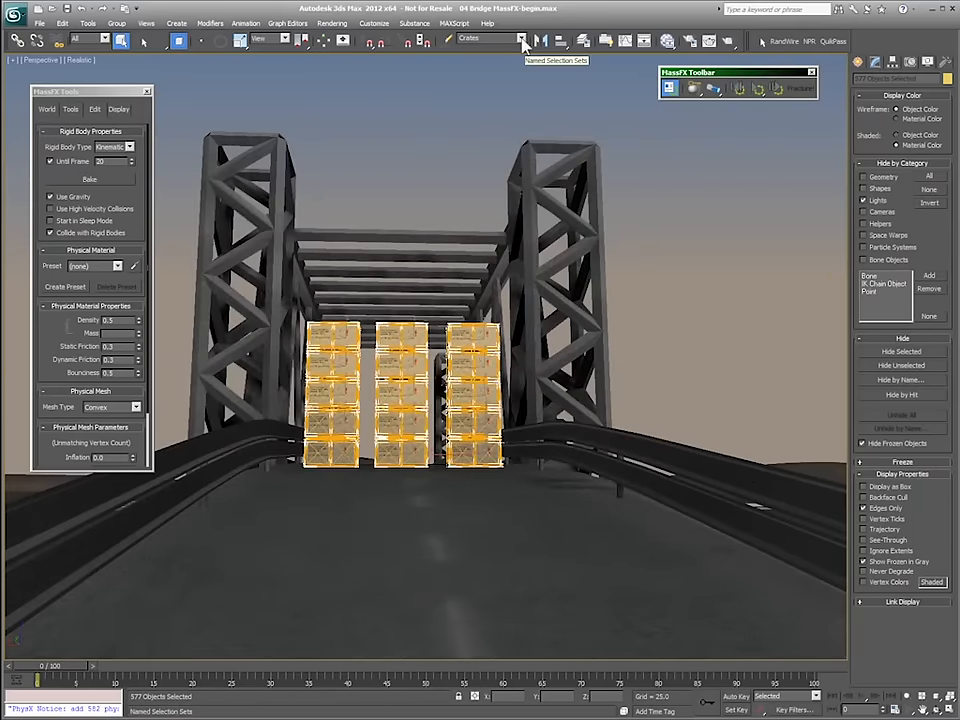
# Select the Crates selection set and assign its rigid bodies the Cardboard physical material preset.
pyautogui.click(521, 38)
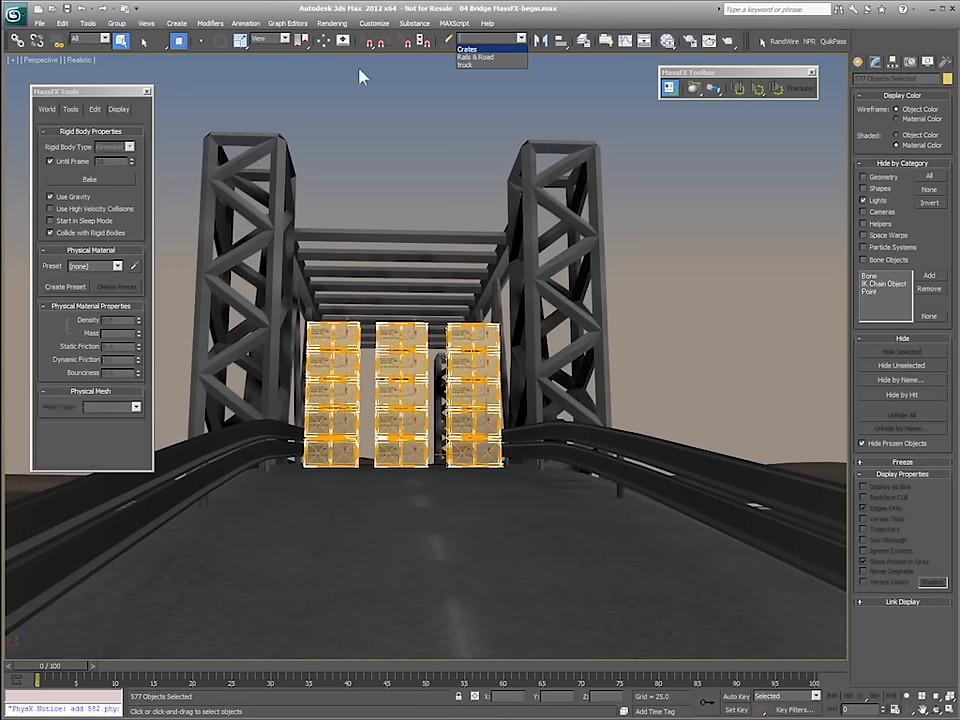
pyautogui.click(160, 204)
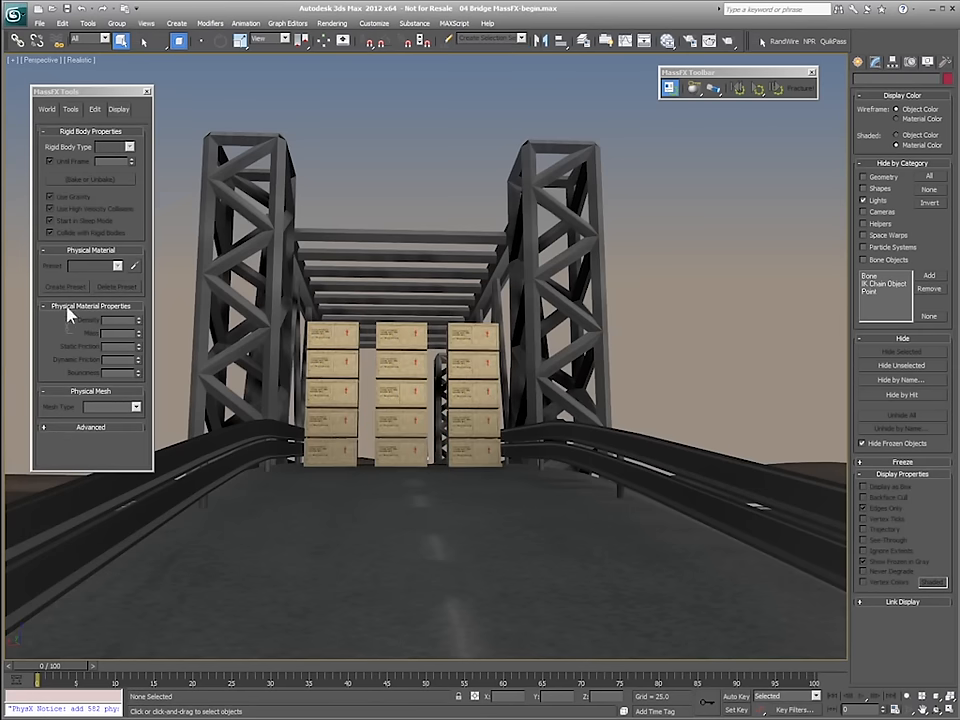
pyautogui.click(521, 38)
pyautogui.click(506, 49)
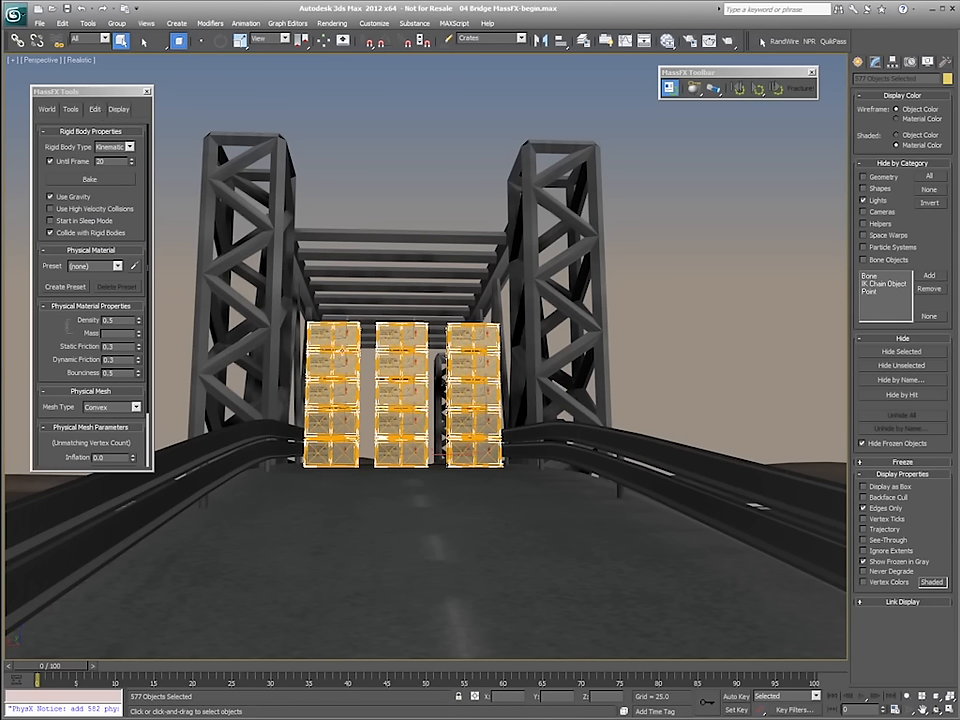
pyautogui.click(118, 266)
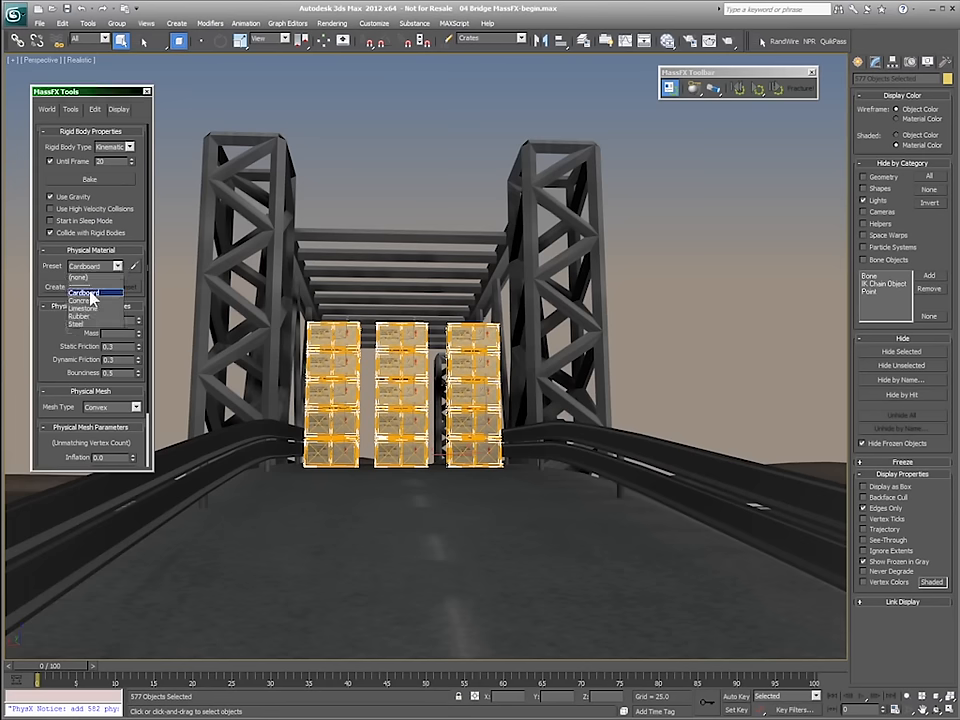
pyautogui.click(90, 293)
pyautogui.moveTo(57, 350)
pyautogui.mouseDown()
pyautogui.moveTo(69, 298)
pyautogui.moveTo(62, 353)
pyautogui.mouseUp()
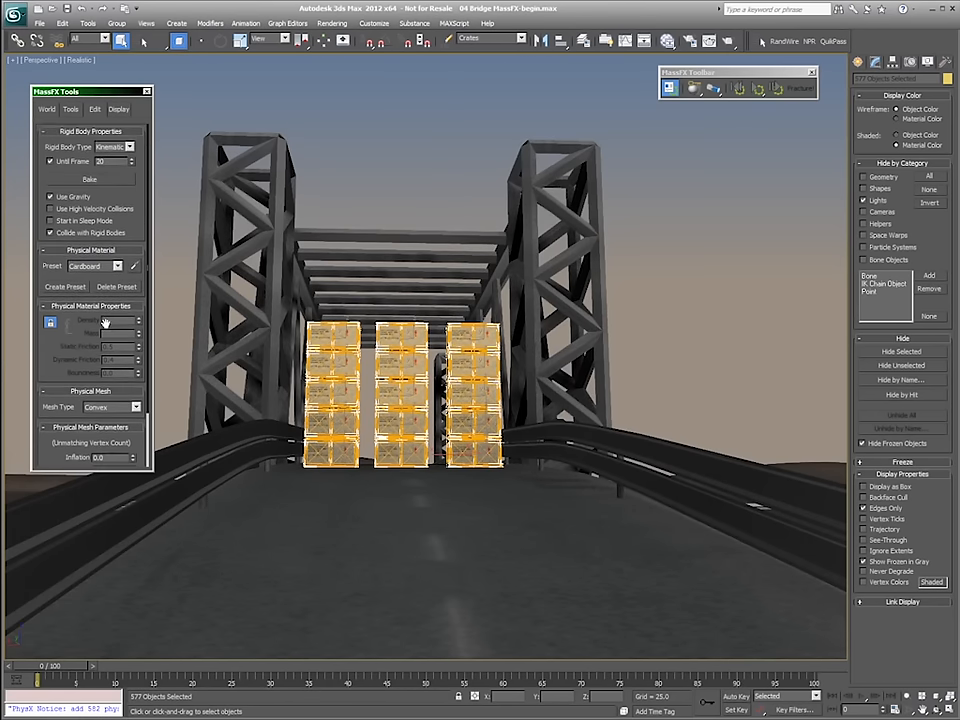
# Select the truck selection set and assign its rigid bodies the Steel physical material preset.
pyautogui.click(521, 38)
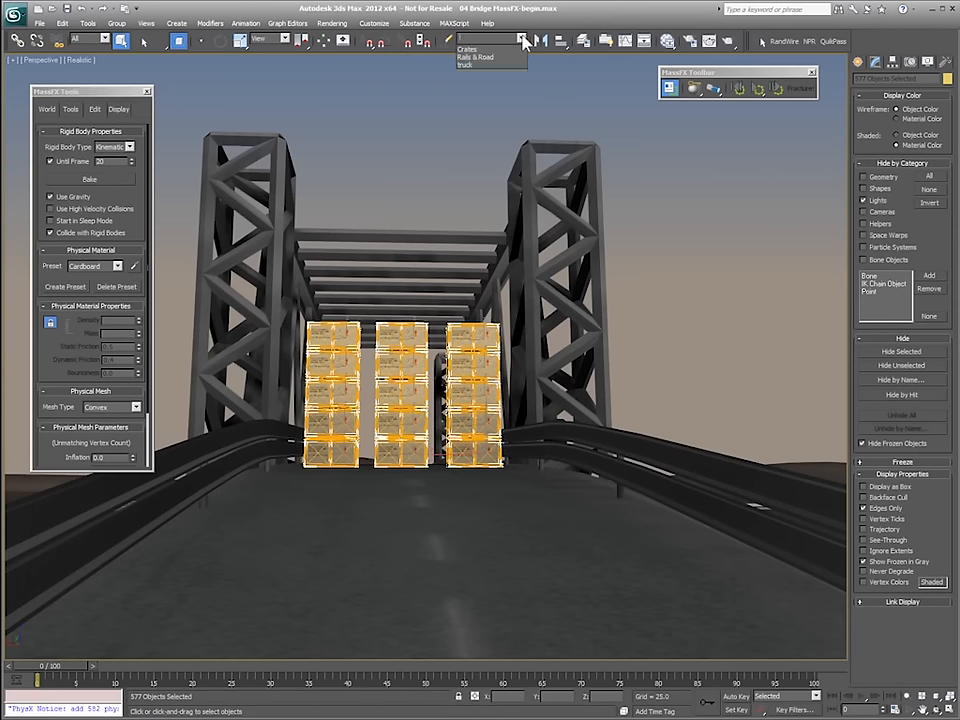
pyautogui.click(490, 66)
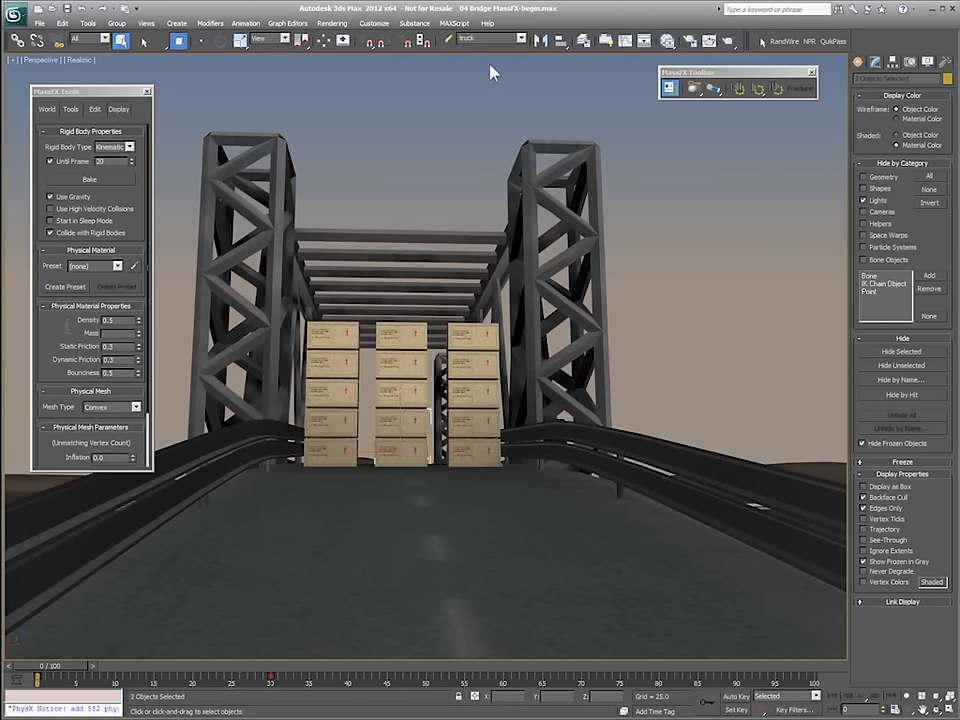
pyautogui.moveTo(66, 337); pyautogui.dragTo(66, 328)
pyautogui.click(117, 257)
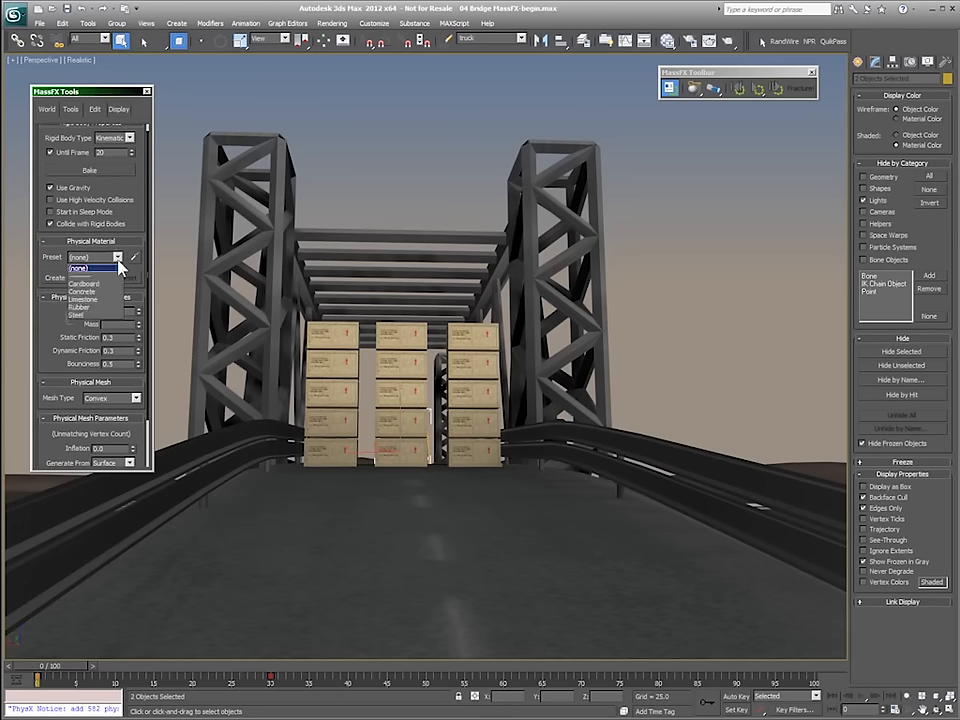
pyautogui.click(84, 316)
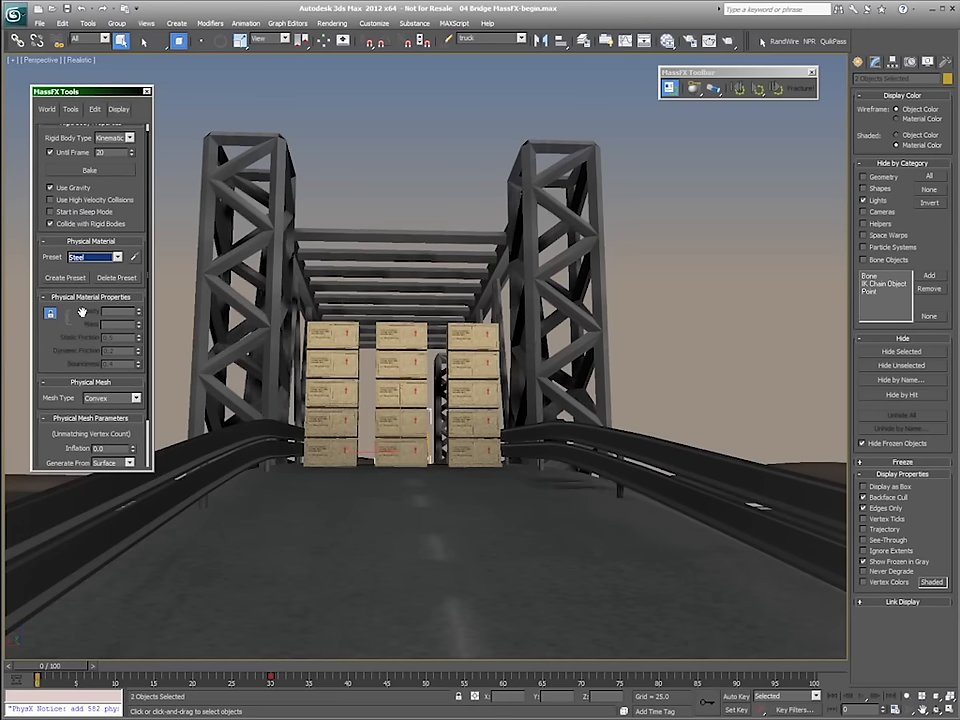
# Run and reset the crash simulation with the new materials, and bake all rigid bodies to keyframes.
pyautogui.click(759, 92)
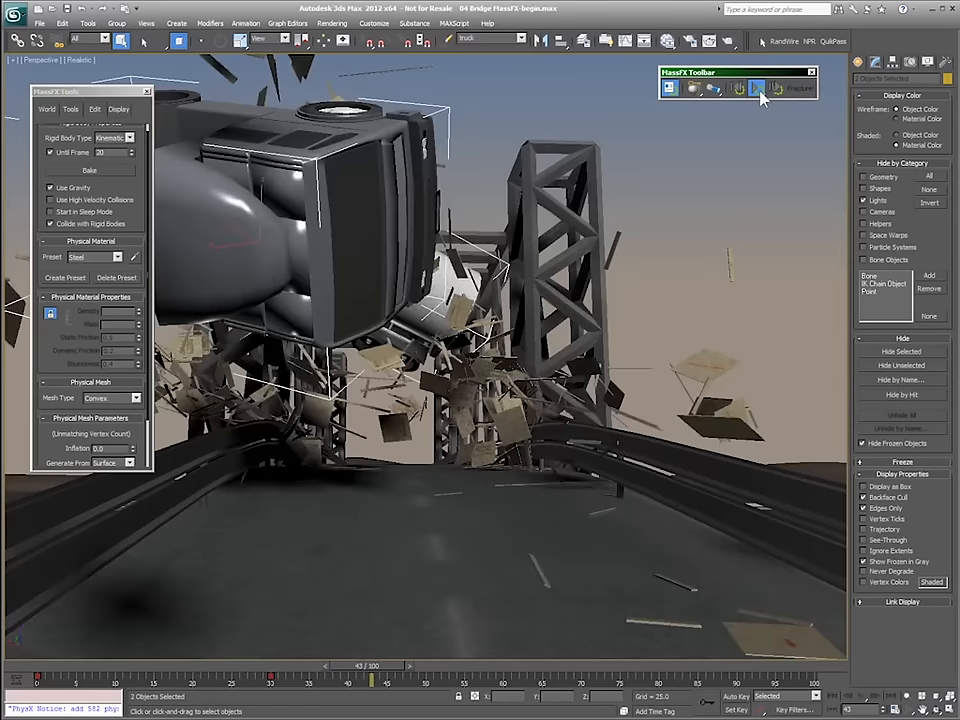
pyautogui.click(739, 90)
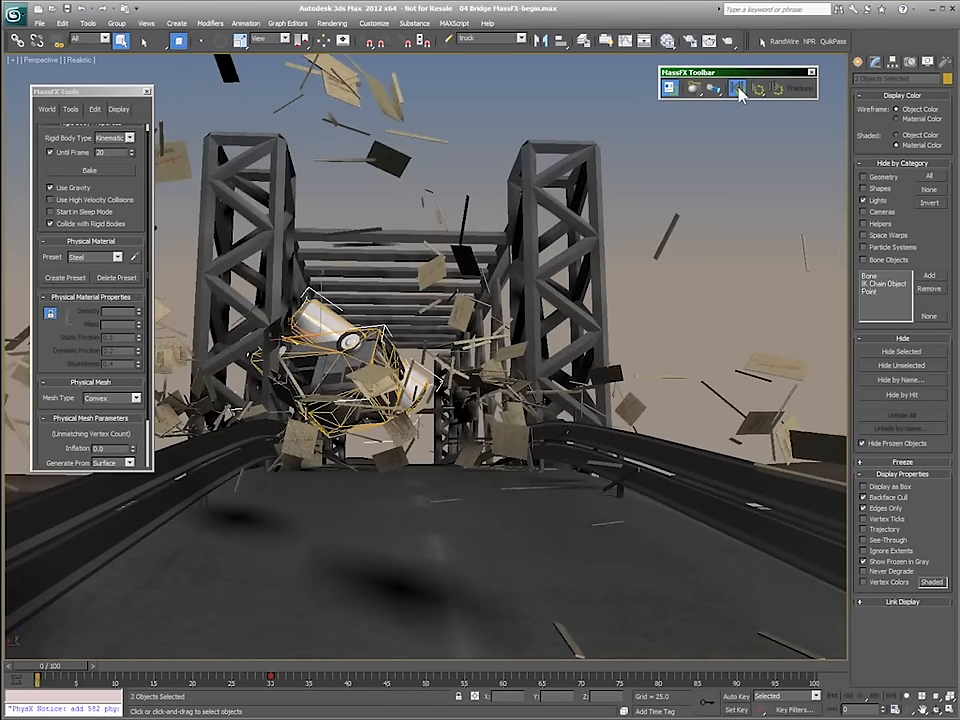
pyautogui.click(70, 114)
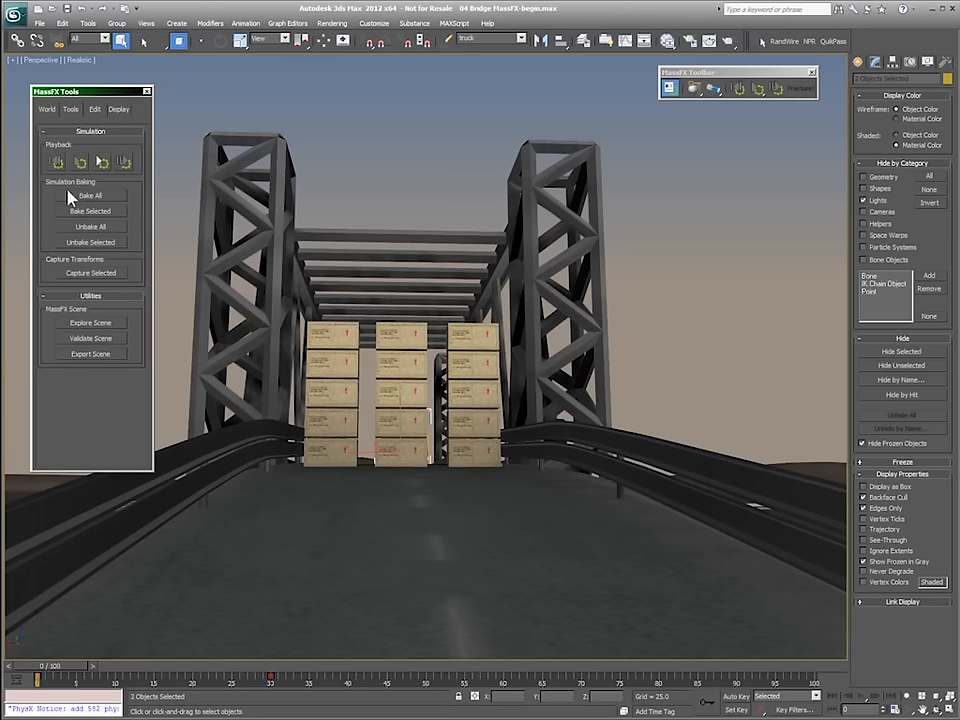
pyautogui.click(69, 199)
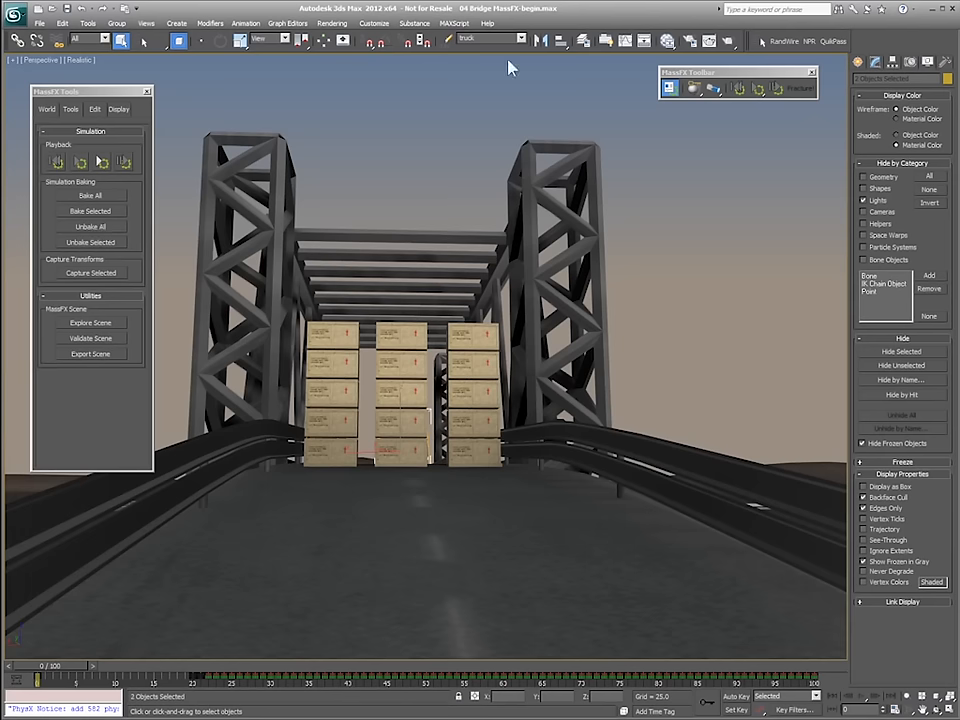
# Close the MassFX Tools window and the MassFX Toolbar, and play back the baked crash animation.
pyautogui.click(147, 91)
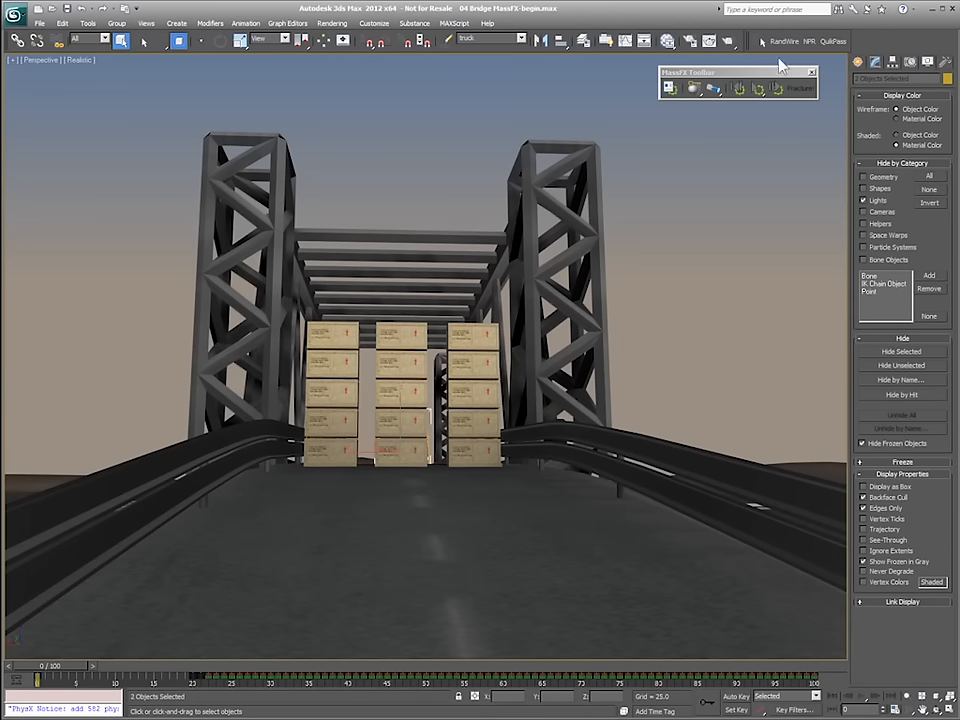
pyautogui.click(812, 73)
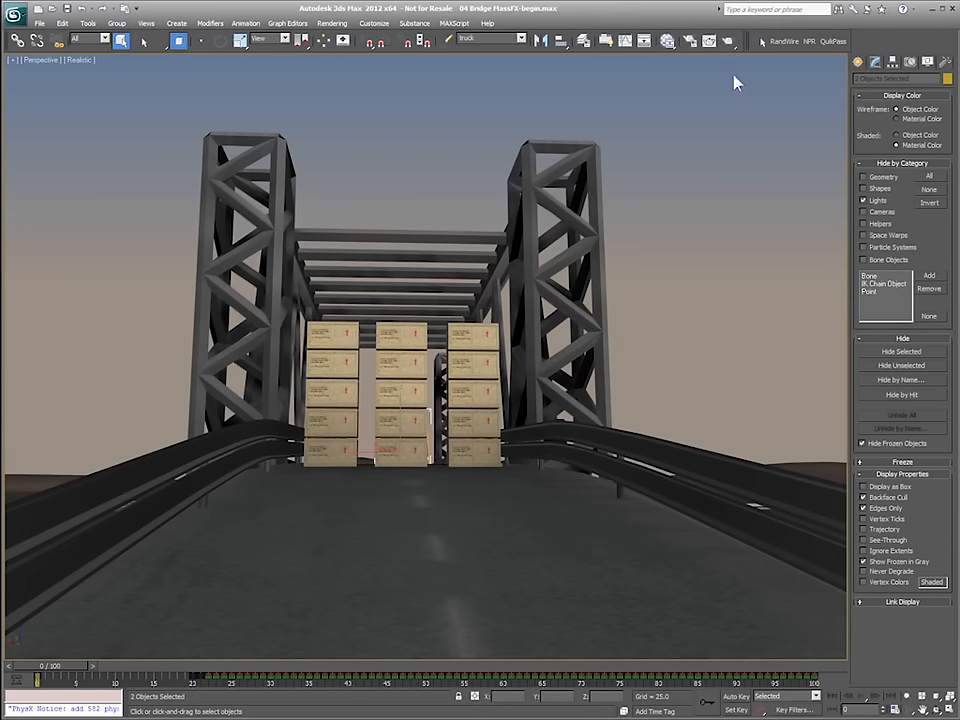
pyautogui.click(865, 699)
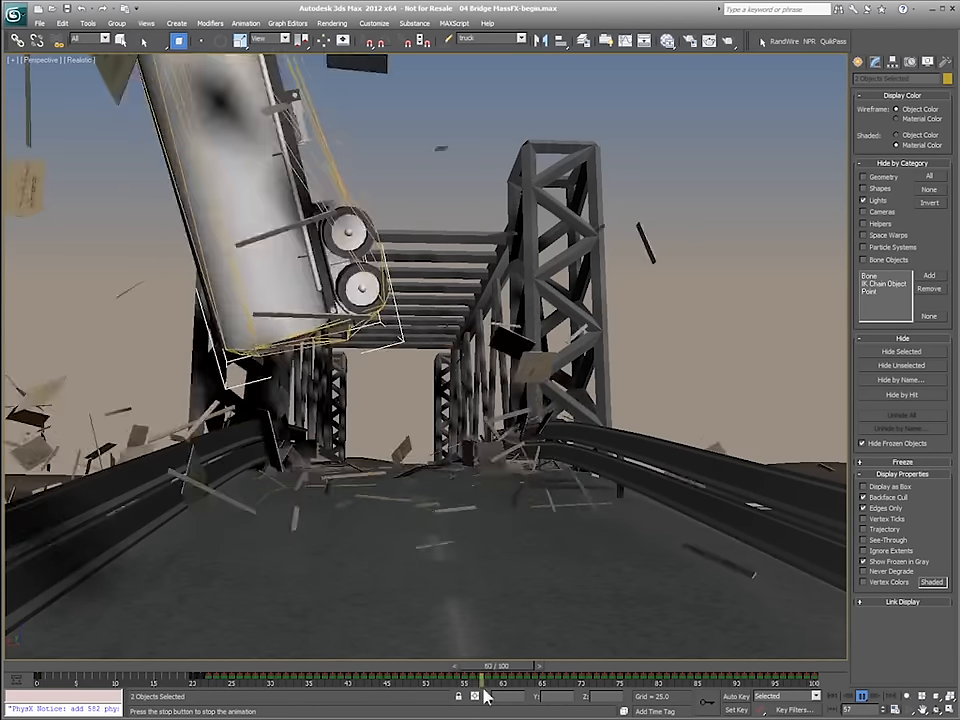
# Rewind the bridge collapse animation to frame 0.
pyautogui.moveTo(325, 672); pyautogui.dragTo(37, 681)
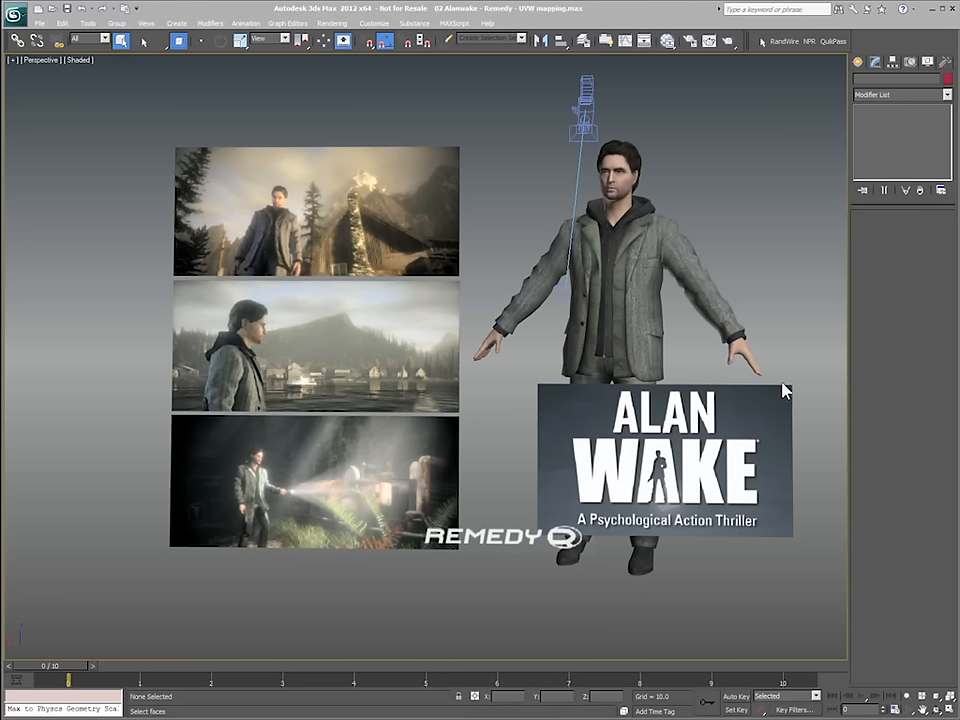
# Restore the saved 01 Start scene state for the Alan Wake character scene.
pyautogui.rightClick(752, 262)
pyautogui.moveTo(829, 231)
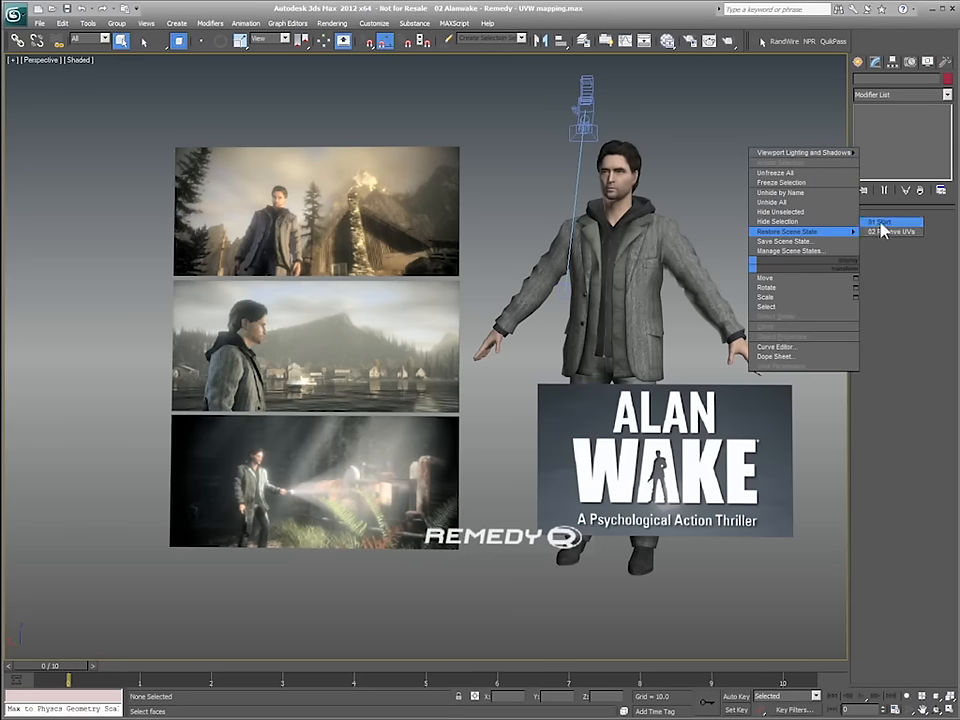
pyautogui.click(881, 229)
pyautogui.click(672, 245)
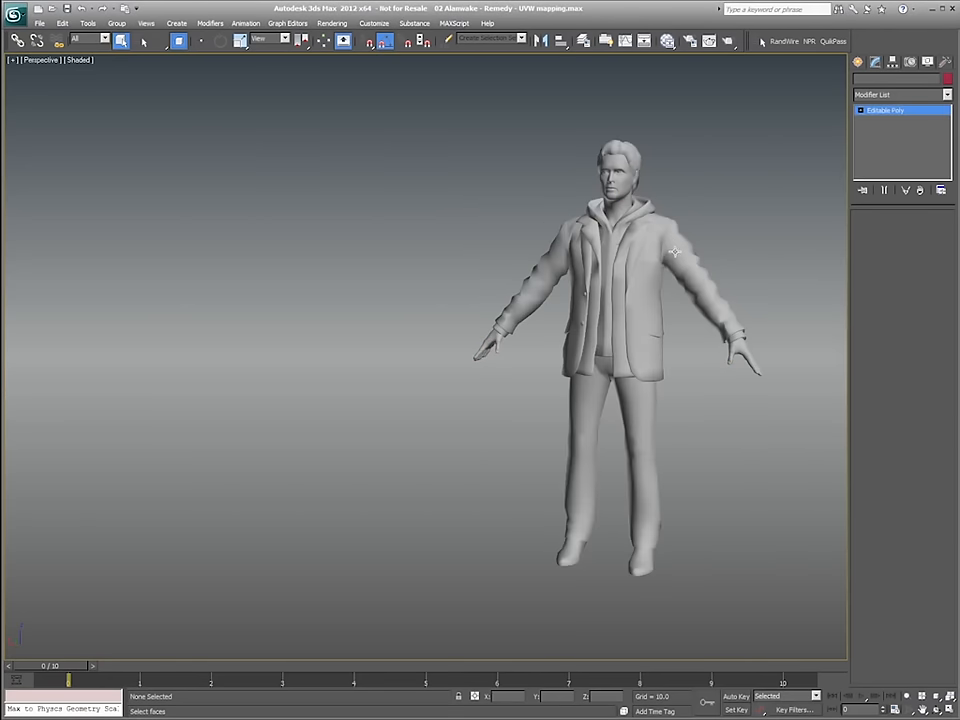
pyautogui.click(636, 286)
pyautogui.click(914, 231)
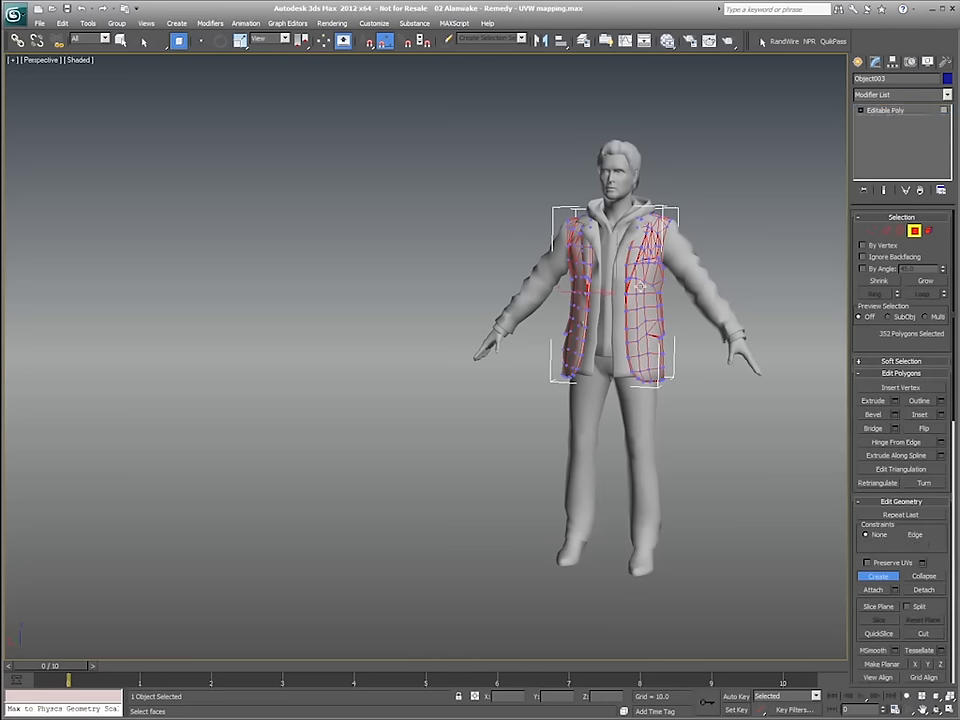
pyautogui.press('w')
pyautogui.click(797, 264)
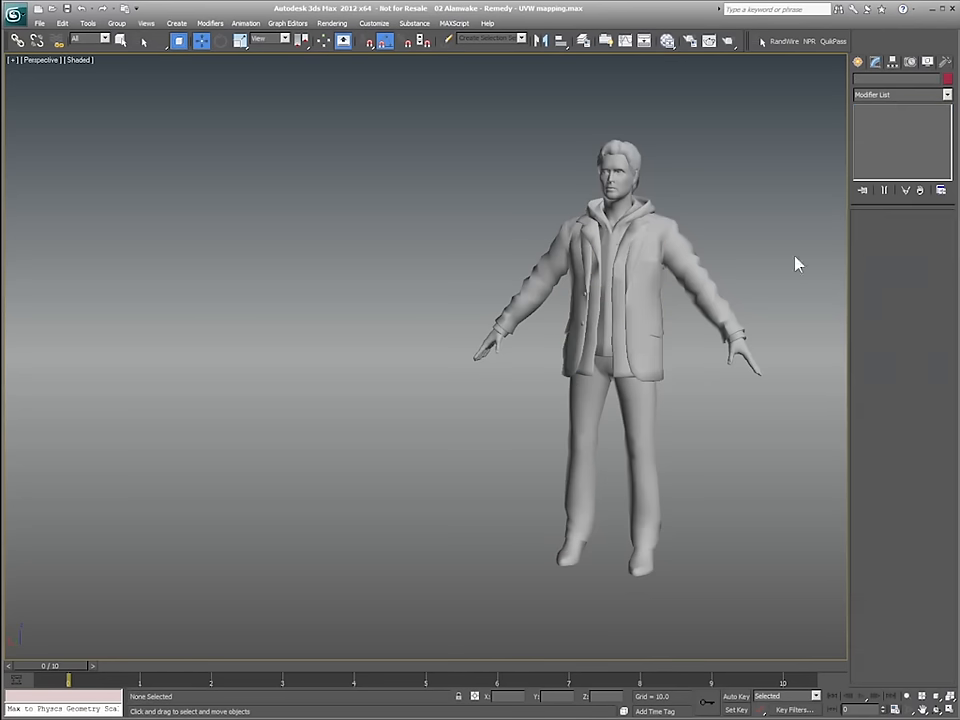
# Switch the viewport to the Camera001 view and isolate the body of the character's jacket.
pyautogui.press('c')
pyautogui.click(756, 244)
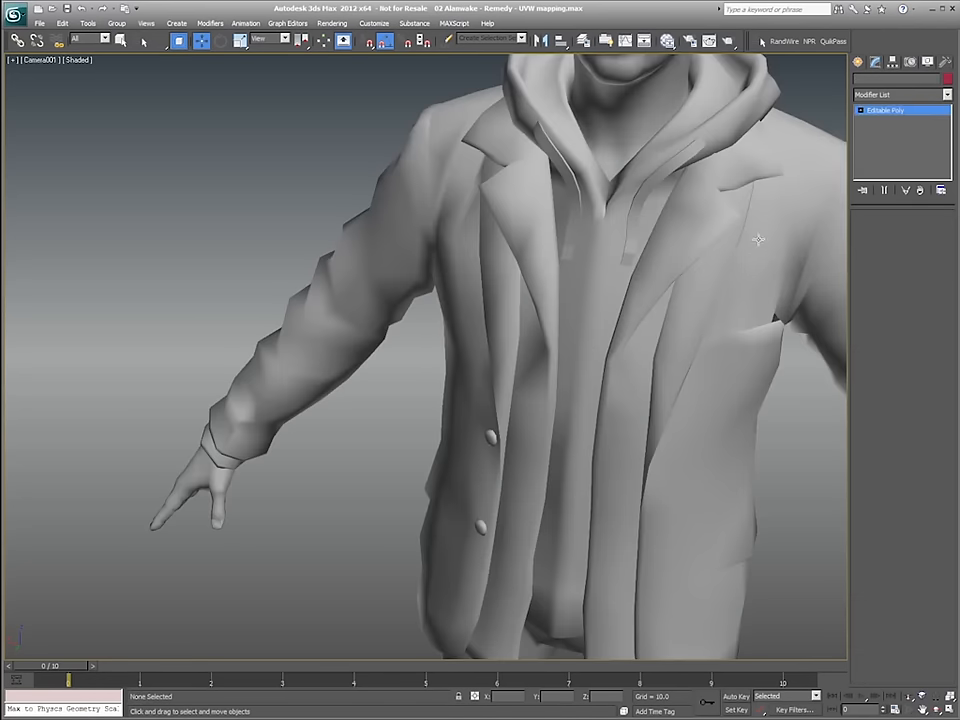
pyautogui.click(758, 213)
pyautogui.rightClick(762, 215)
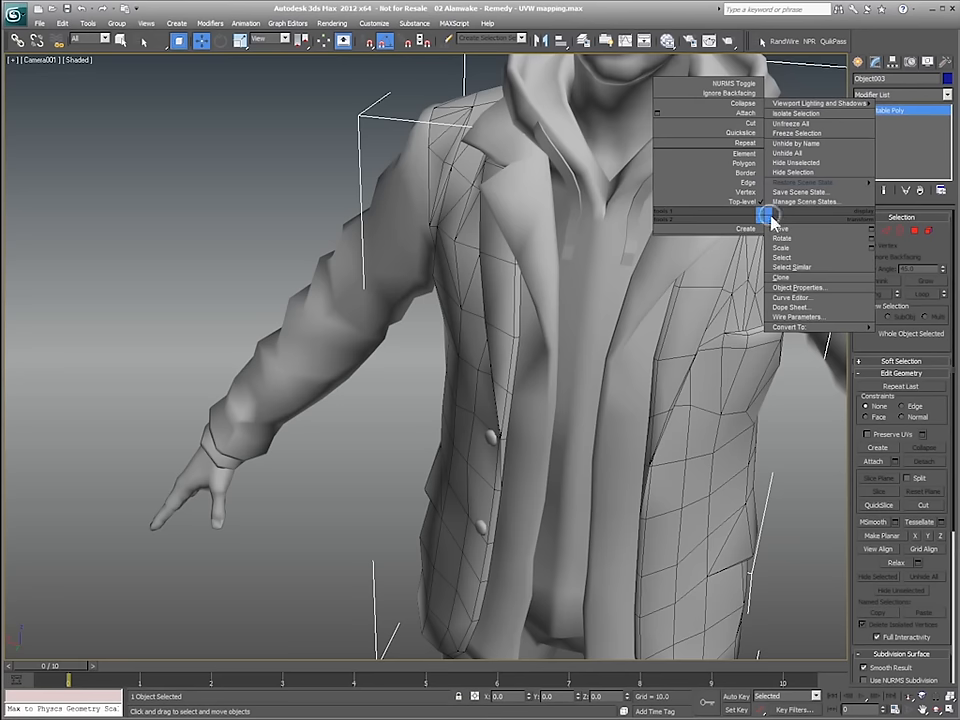
pyautogui.click(750, 116)
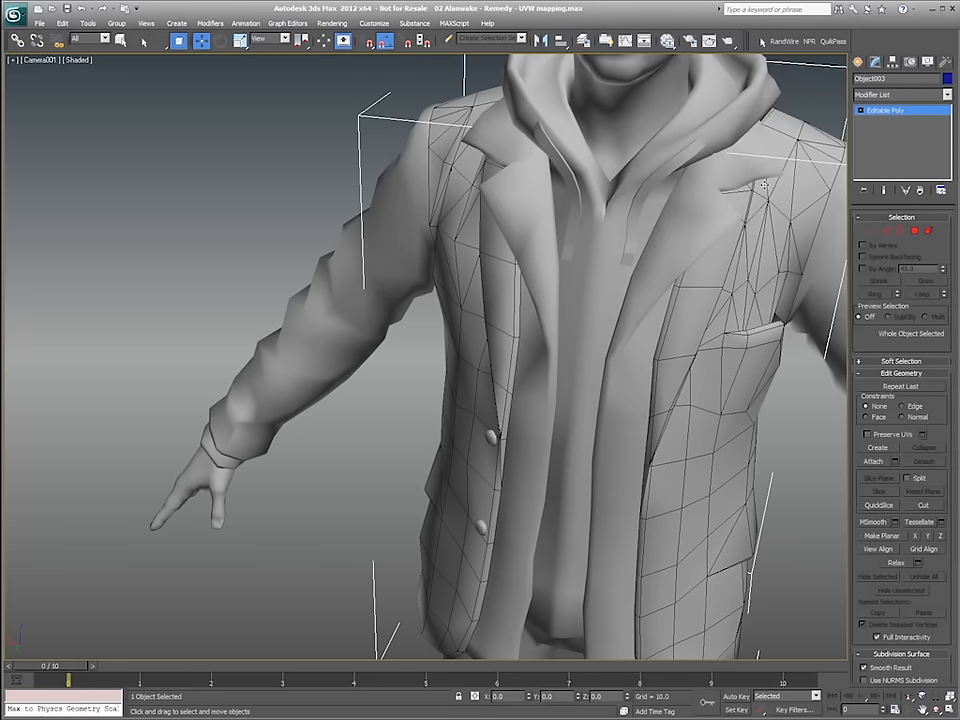
pyautogui.hotkey('alt', 'q')
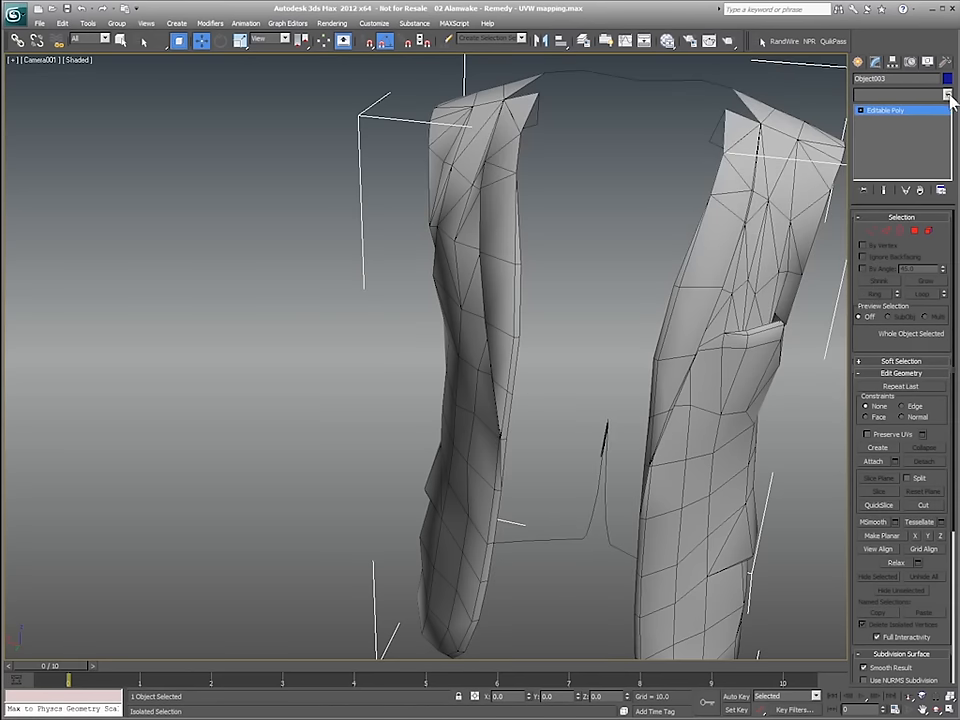
# Add an Unwrap UVW modifier to the isolated jacket body.
pyautogui.click(947, 94)
pyautogui.moveTo(948, 123); pyautogui.dragTo(948, 375)
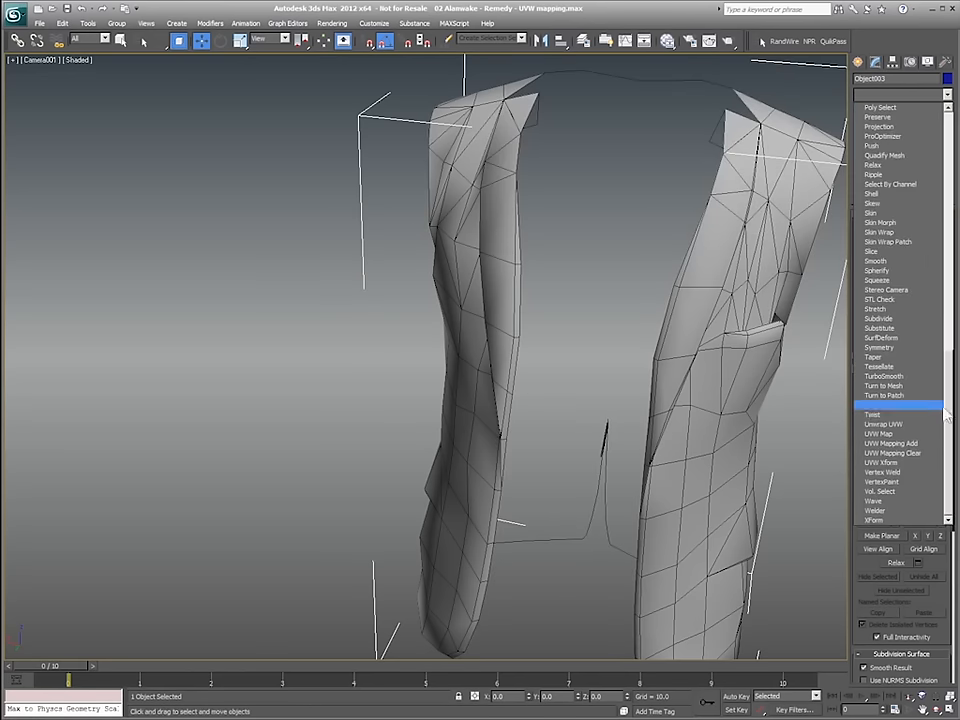
pyautogui.click(885, 425)
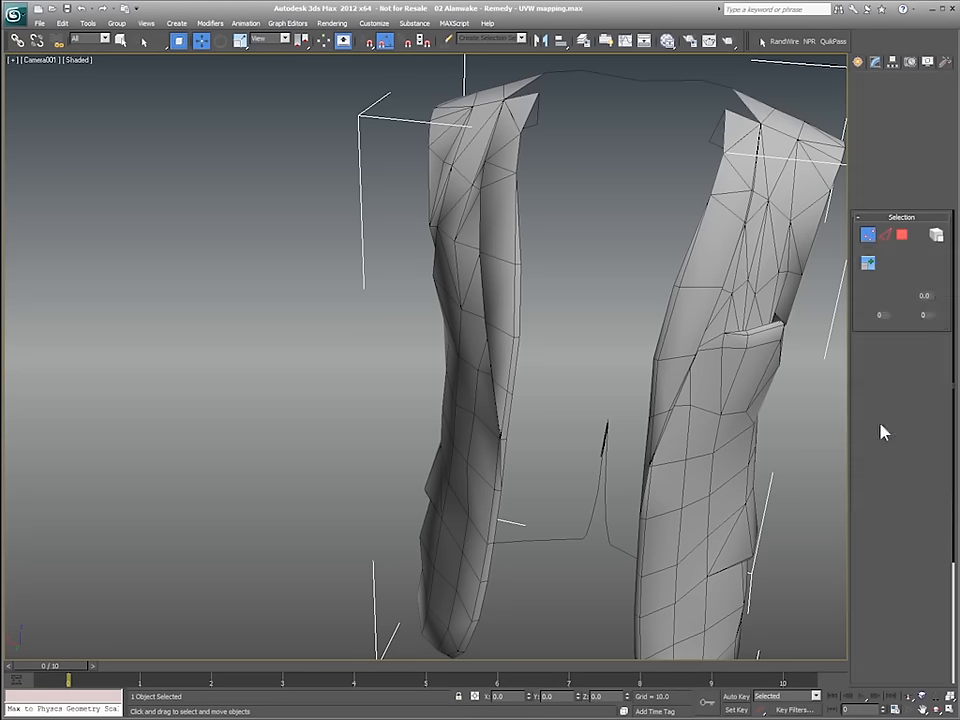
# Open the UV editor for the jacket and display the CheckerPattern map on its surface.
pyautogui.moveTo(860, 414)
pyautogui.mouseDown()
pyautogui.moveTo(891, 195)
pyautogui.moveTo(858, 406)
pyautogui.mouseUp()
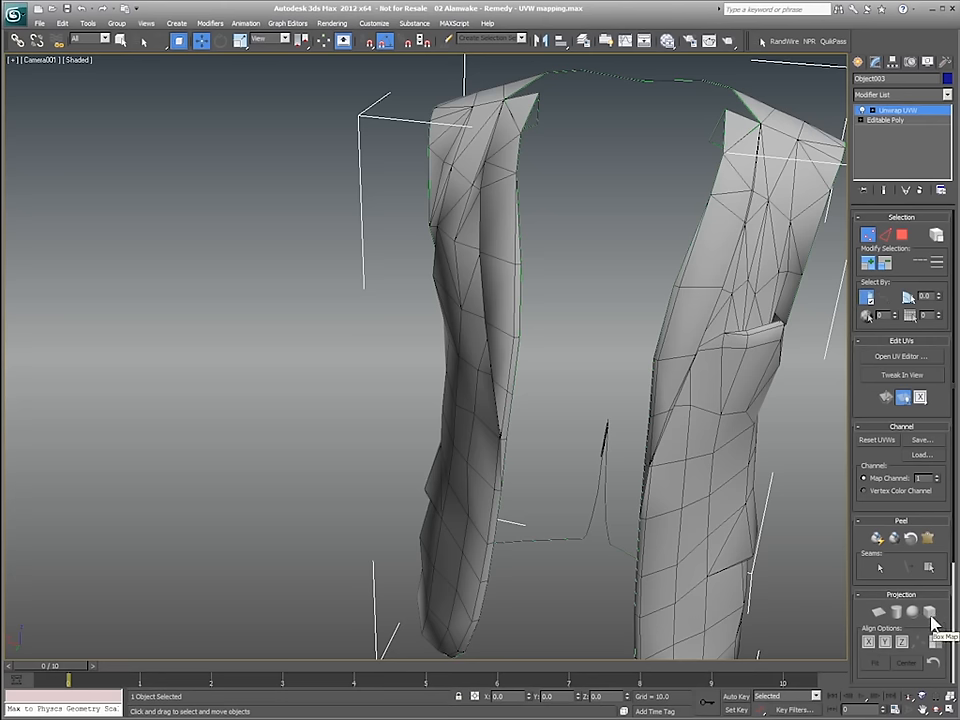
pyautogui.moveTo(859, 556); pyautogui.dragTo(849, 348)
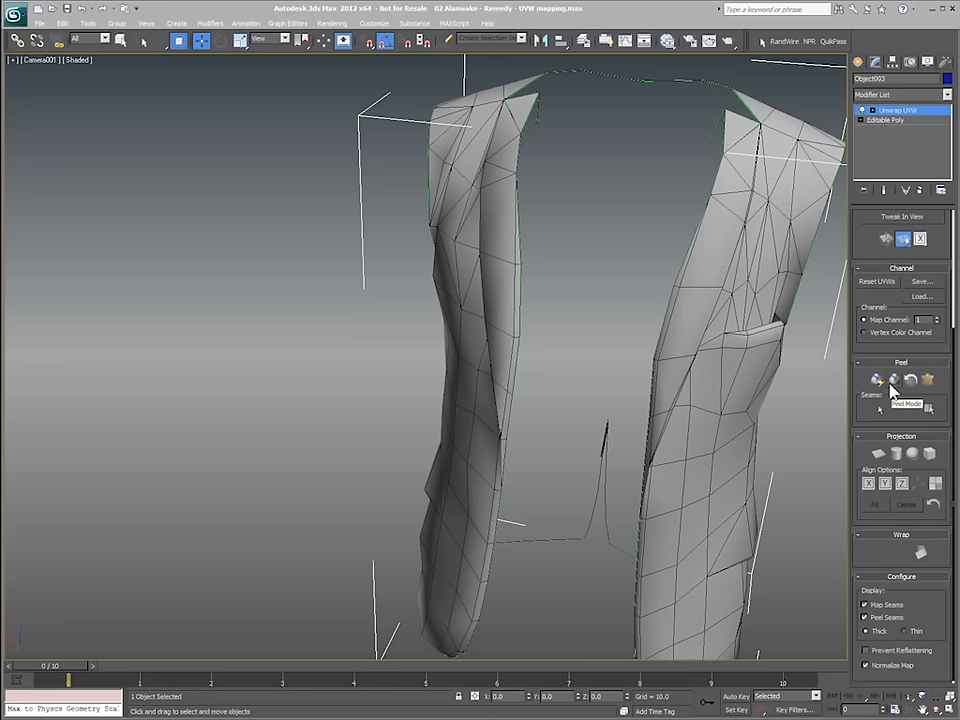
pyautogui.moveTo(872, 252); pyautogui.dragTo(856, 410)
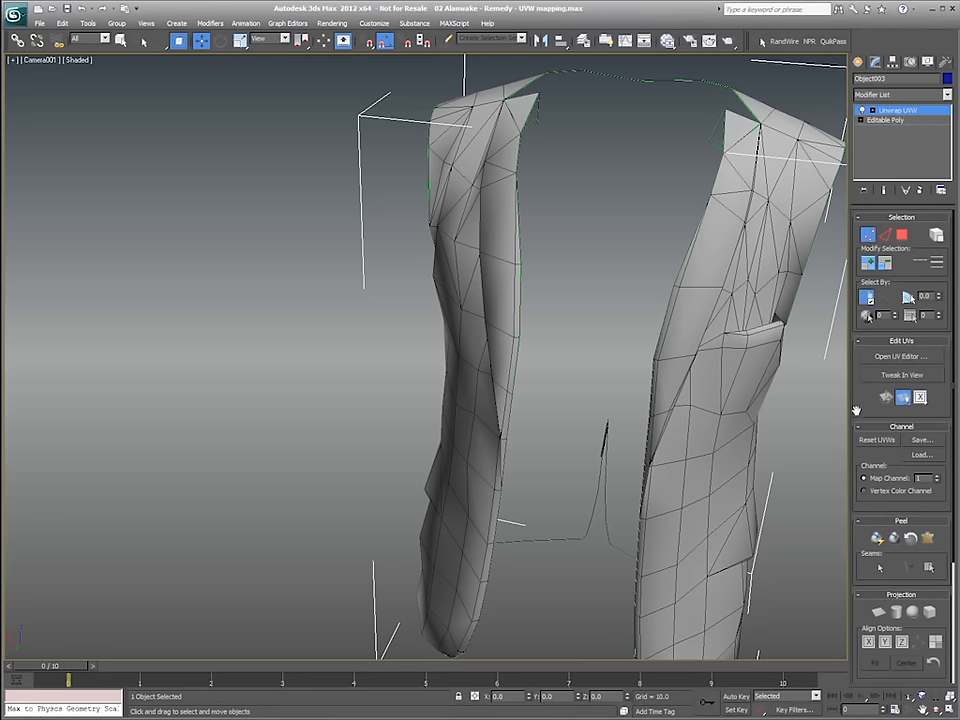
pyautogui.click(912, 360)
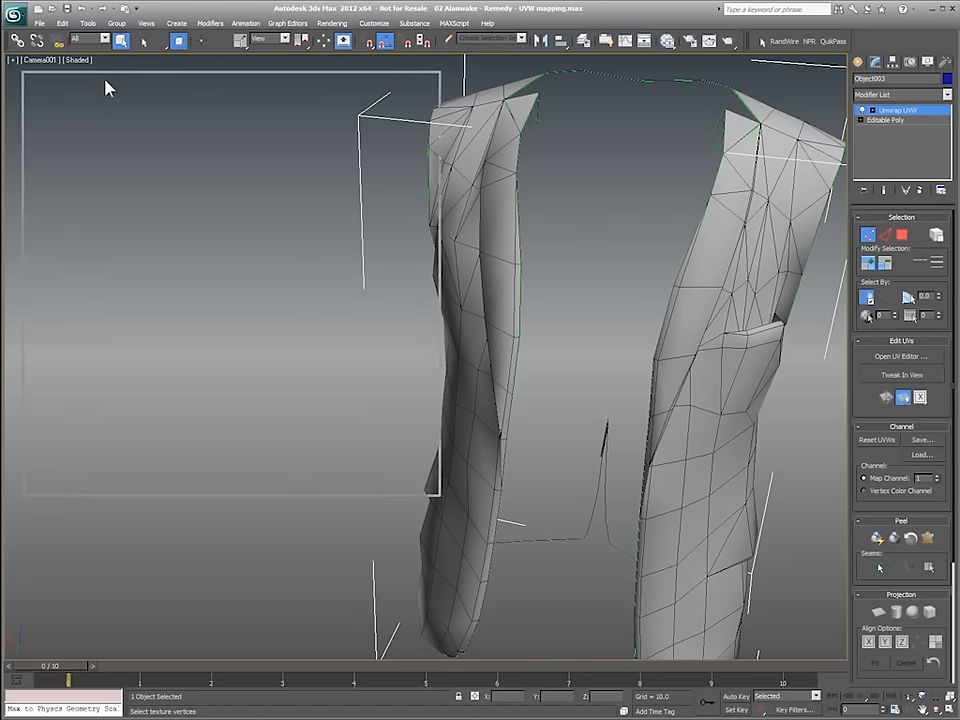
pyautogui.click(356, 104)
pyautogui.click(351, 118)
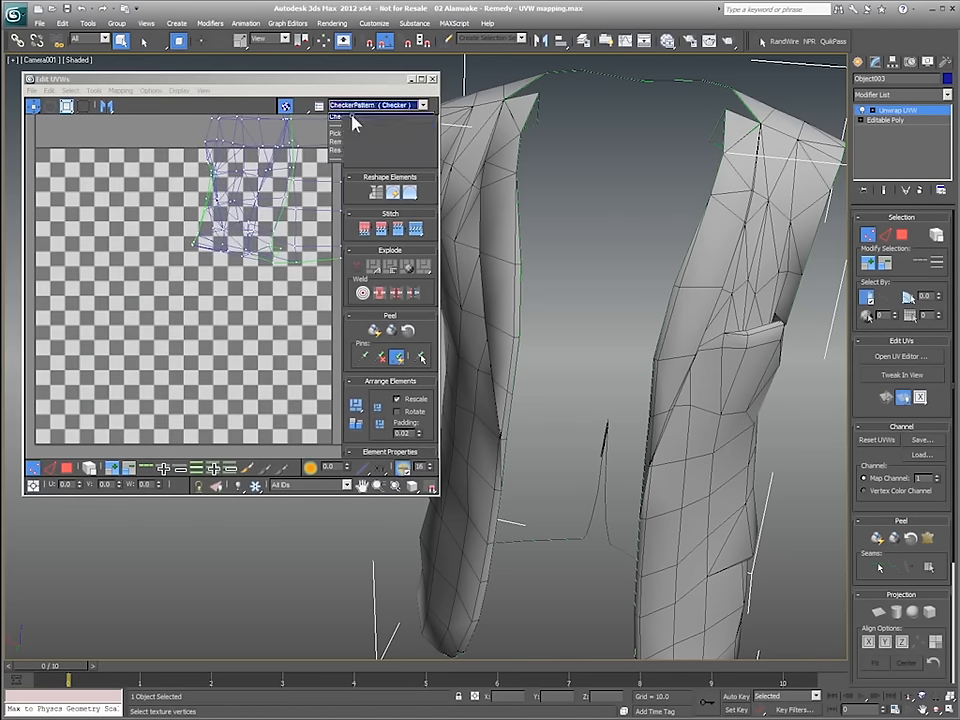
# Examine the checker distortion around the jacket's side and armhole and compare it with the full UV layout.
pyautogui.keyDown('alt'); pyautogui.moveTo(606, 369); pyautogui.dragTo(469, 352, button='middle'); pyautogui.keyUp('alt')
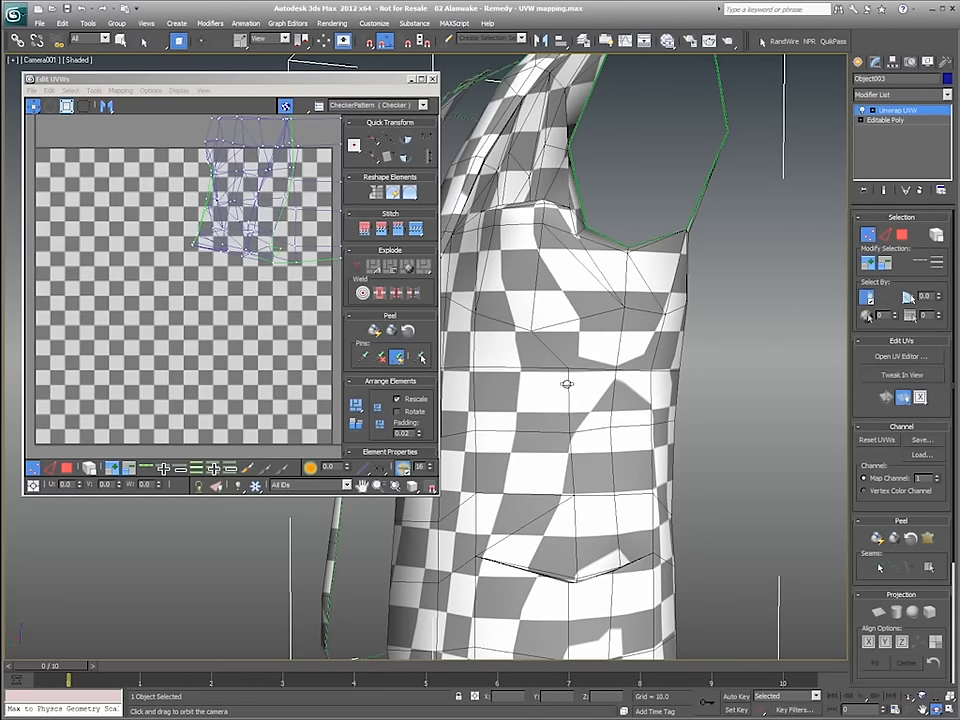
pyautogui.keyDown('alt'); pyautogui.moveTo(613, 518); pyautogui.dragTo(632, 503, button='middle'); pyautogui.keyUp('alt')
pyautogui.click(409, 481)
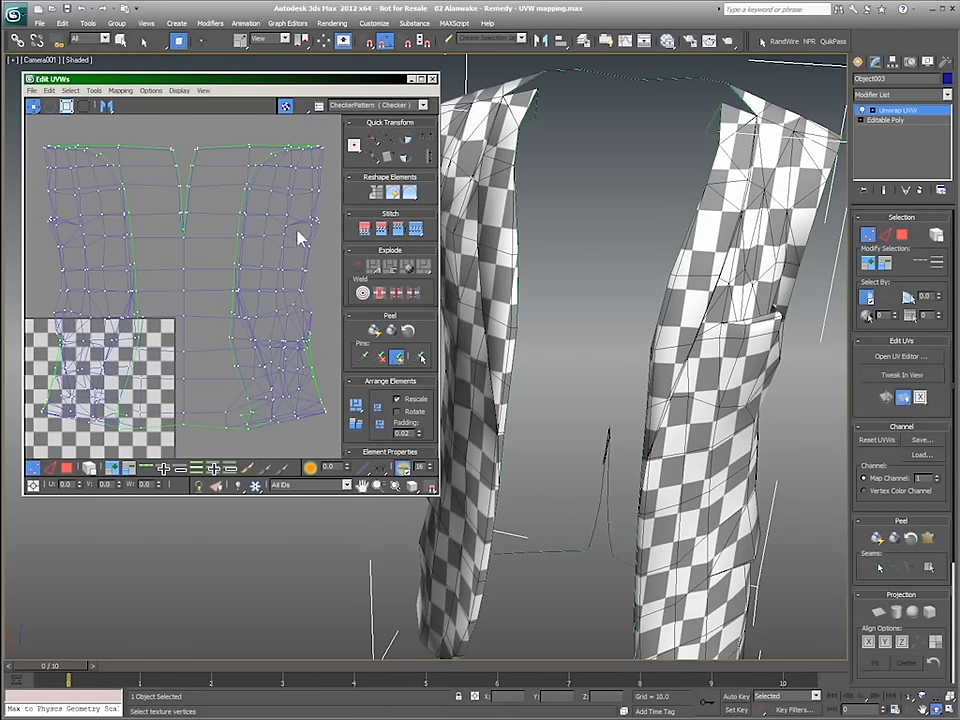
pyautogui.keyDown('alt'); pyautogui.moveTo(617, 452); pyautogui.dragTo(687, 453, button='middle'); pyautogui.keyUp('alt')
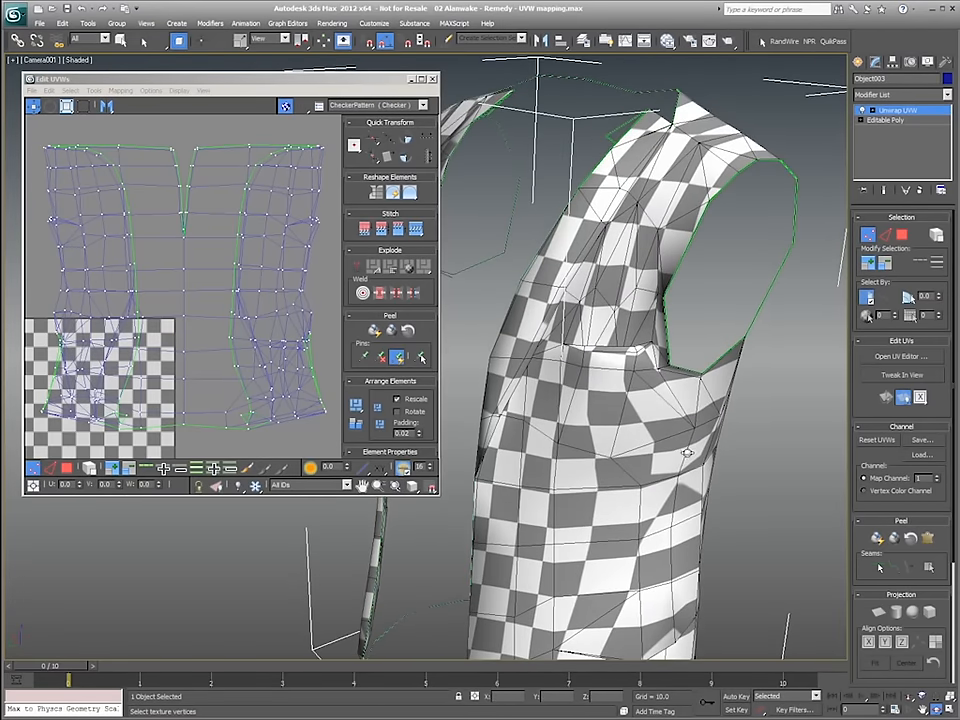
pyautogui.click(297, 410)
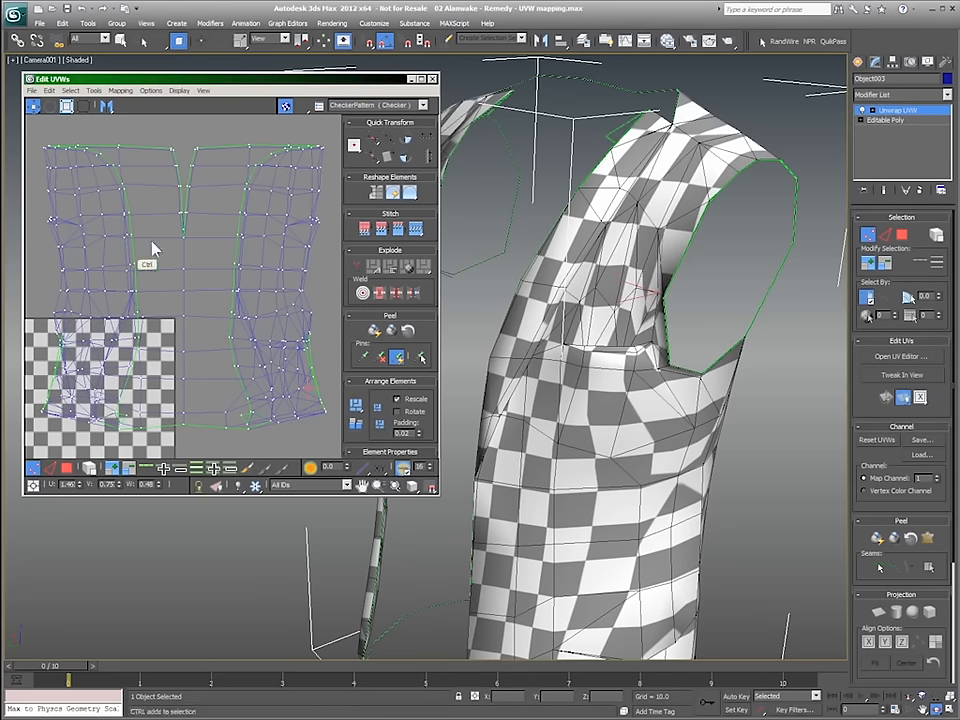
pyautogui.click(303, 344)
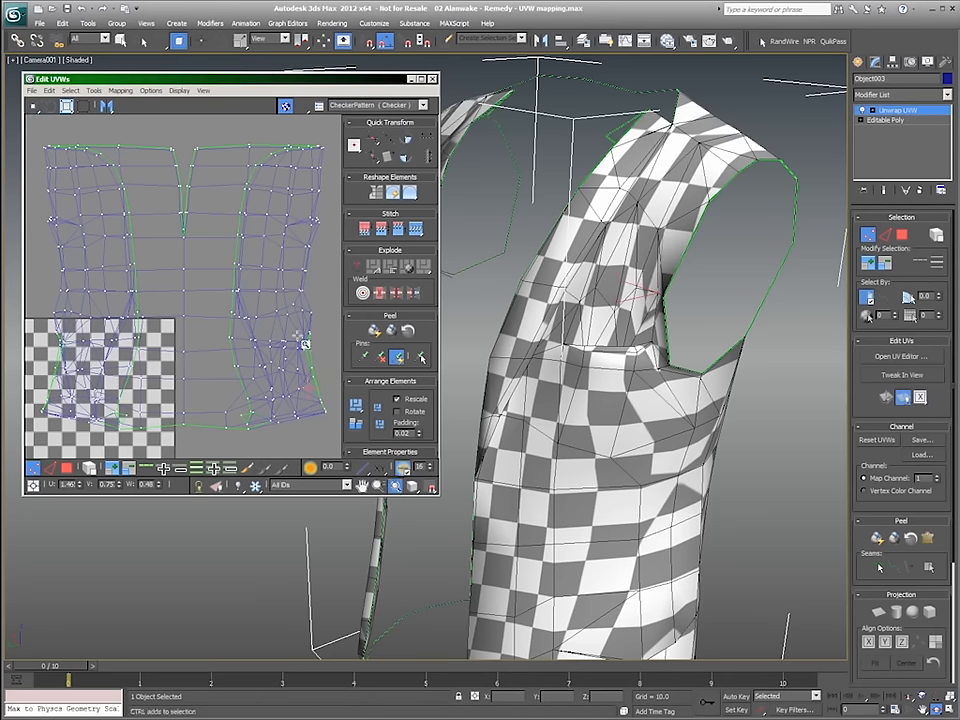
pyautogui.click(380, 486)
pyautogui.moveTo(327, 336); pyautogui.dragTo(318, 422)
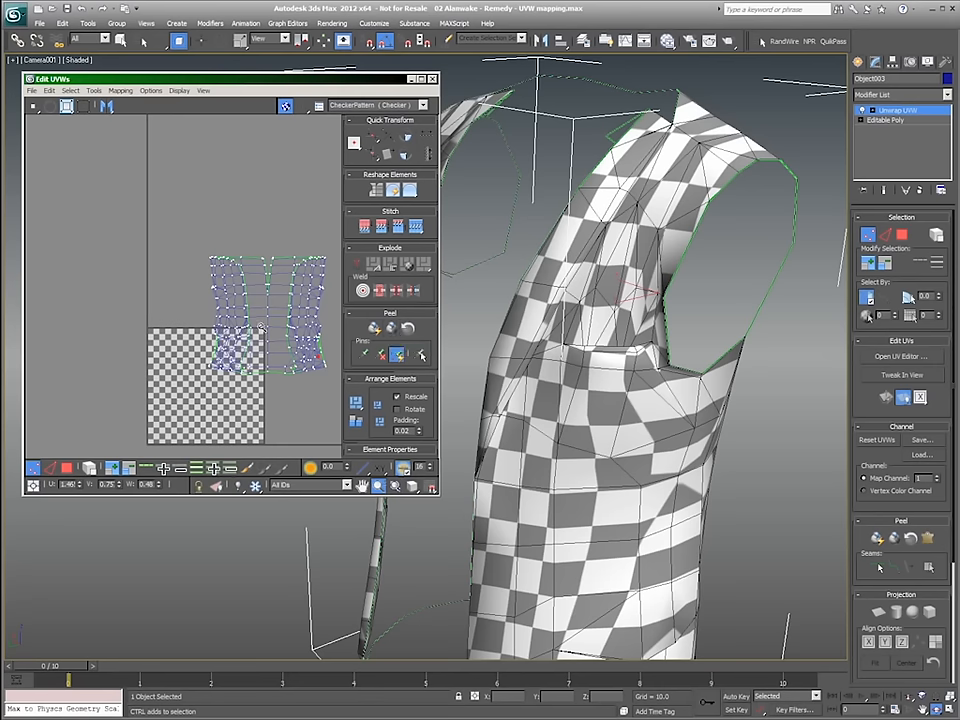
# Unfold the jacket's UVs with Peel Mode and frame the whole UV shell in the editor.
pyautogui.click(392, 330)
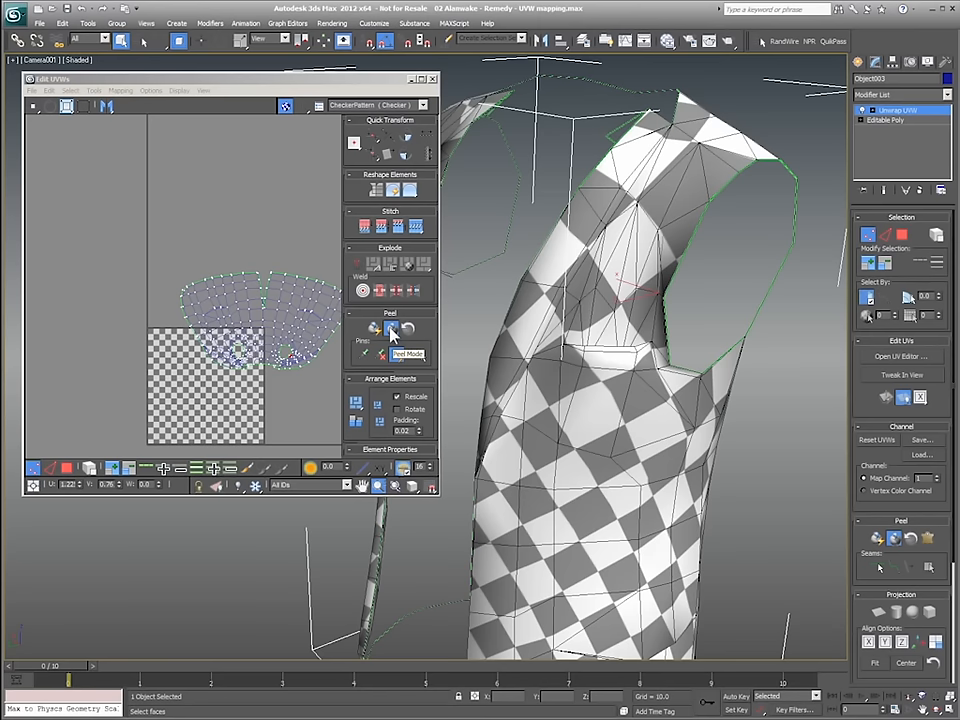
pyautogui.click(411, 485)
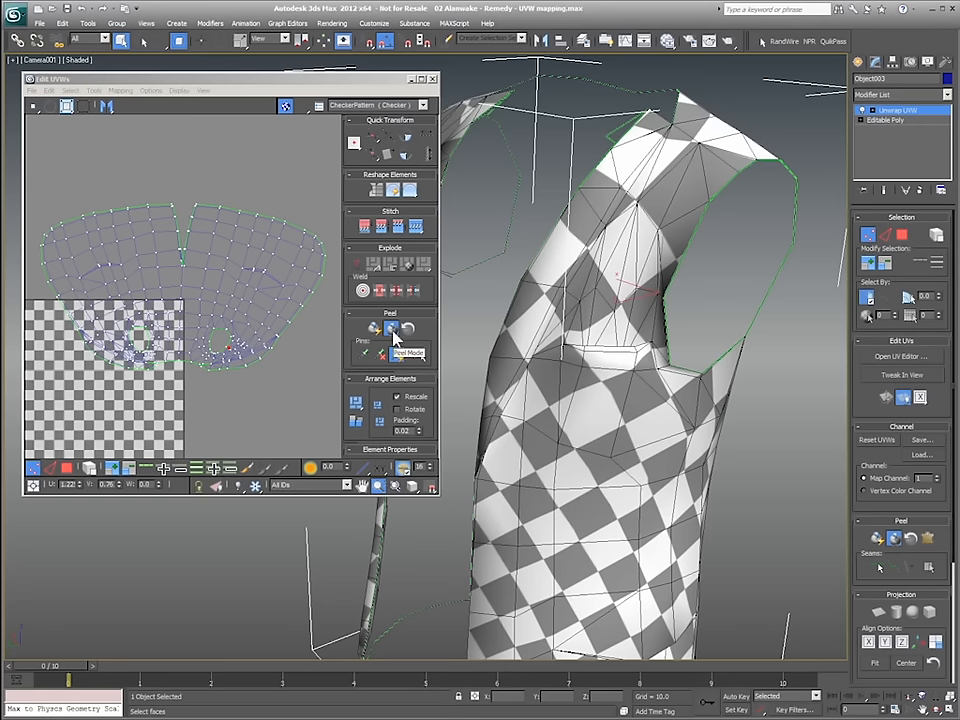
pyautogui.rightClick(256, 389)
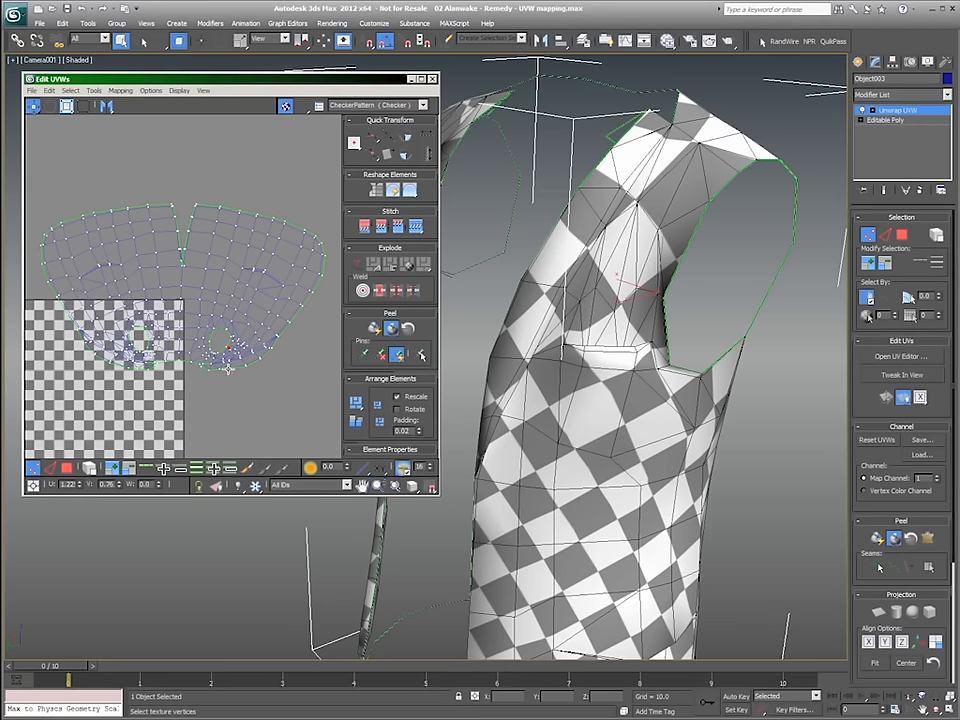
# Pin and reposition boundary vertices at the UV shell's lower edge, centre notch and two upper corners to spread the peel.
pyautogui.moveTo(228, 368); pyautogui.dragTo(274, 398)
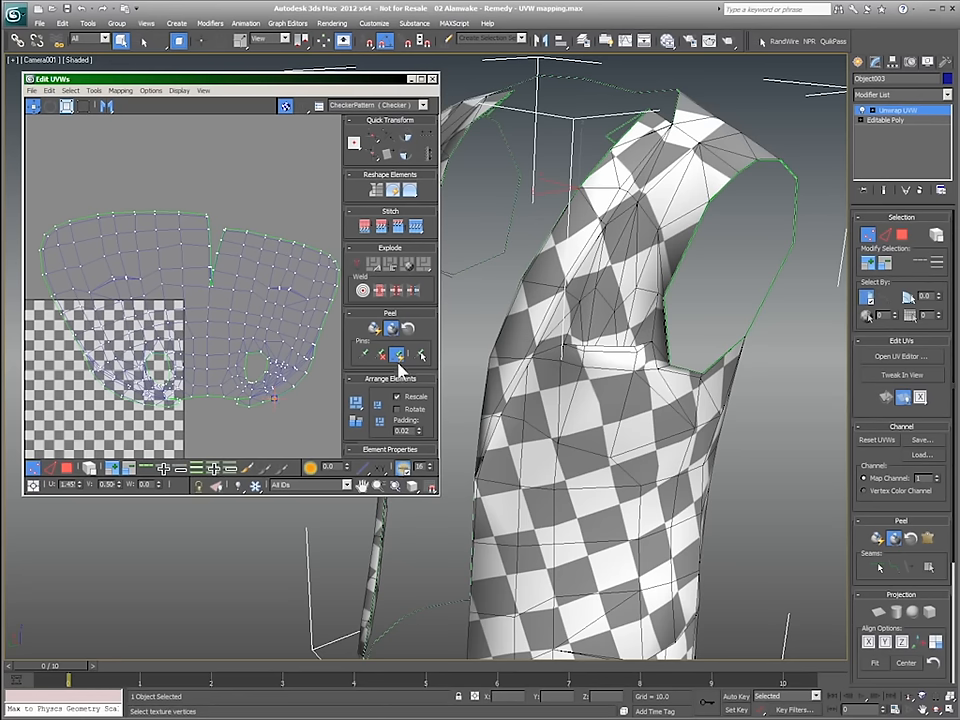
pyautogui.moveTo(208, 215)
pyautogui.mouseDown()
pyautogui.moveTo(193, 199)
pyautogui.moveTo(169, 204)
pyautogui.moveTo(220, 204)
pyautogui.moveTo(211, 211)
pyautogui.mouseUp()
pyautogui.moveTo(60, 264); pyautogui.dragTo(42, 222)
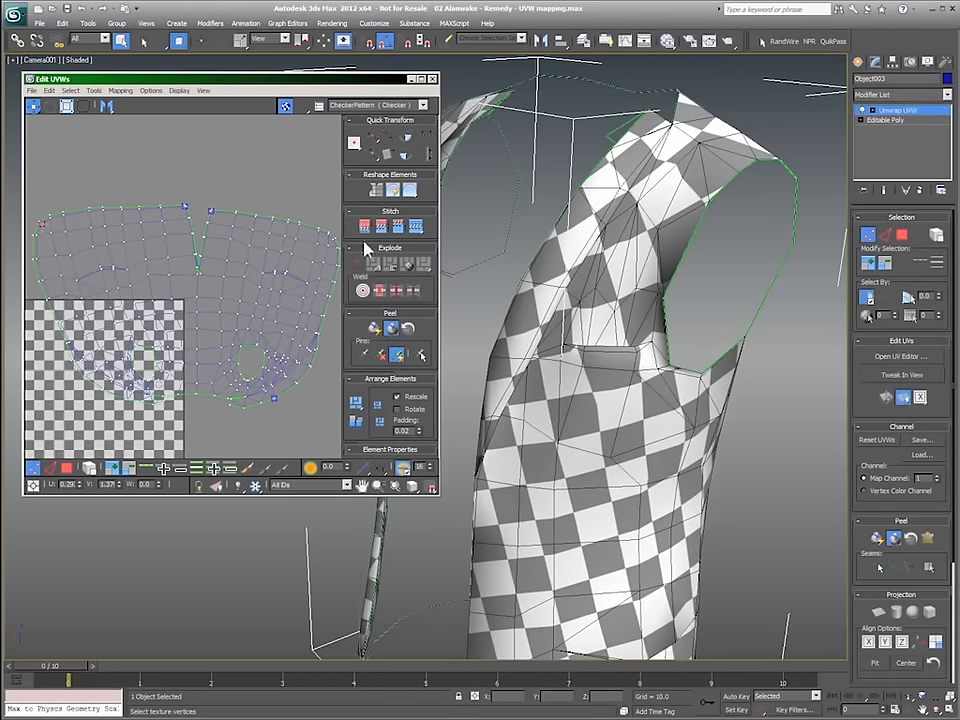
pyautogui.moveTo(338, 240); pyautogui.dragTo(340, 215)
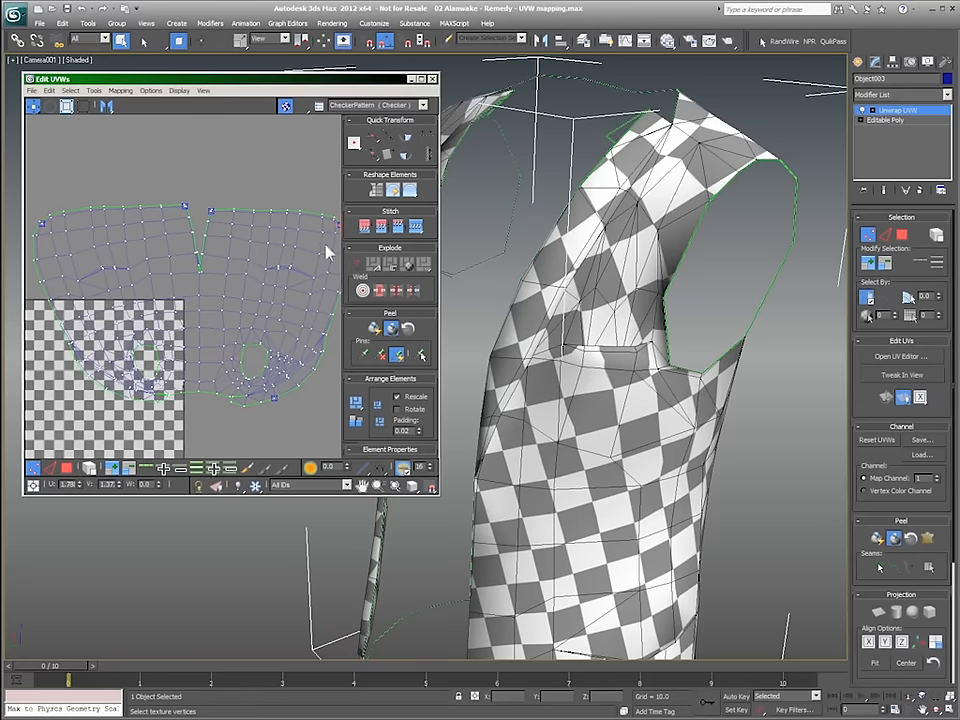
pyautogui.moveTo(130, 399)
pyautogui.mouseDown()
pyautogui.moveTo(108, 392)
pyautogui.moveTo(116, 401)
pyautogui.mouseUp()
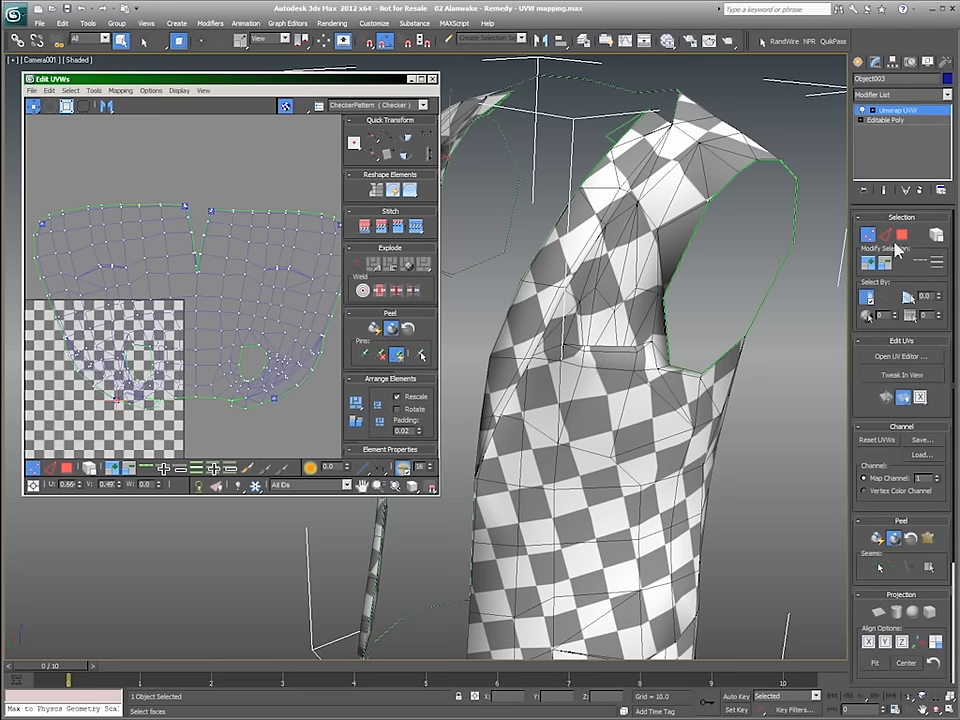
# Select the edges running over the jacket's shoulder to the armhole and break the UVs along them.
pyautogui.click(886, 236)
pyautogui.click(638, 168)
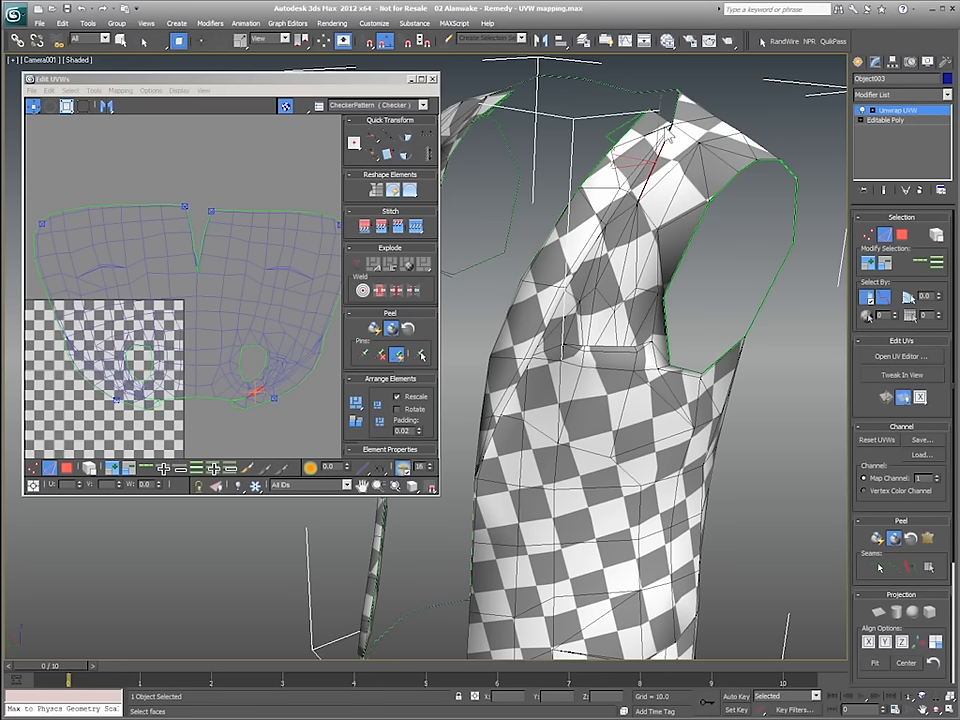
pyautogui.click(739, 169)
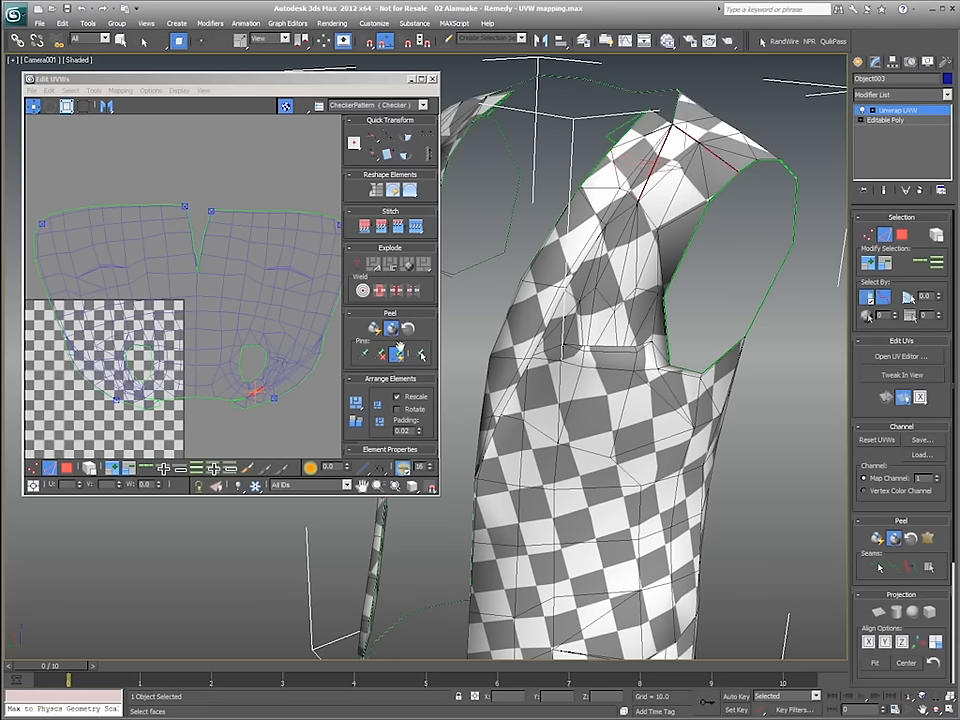
pyautogui.click(257, 391)
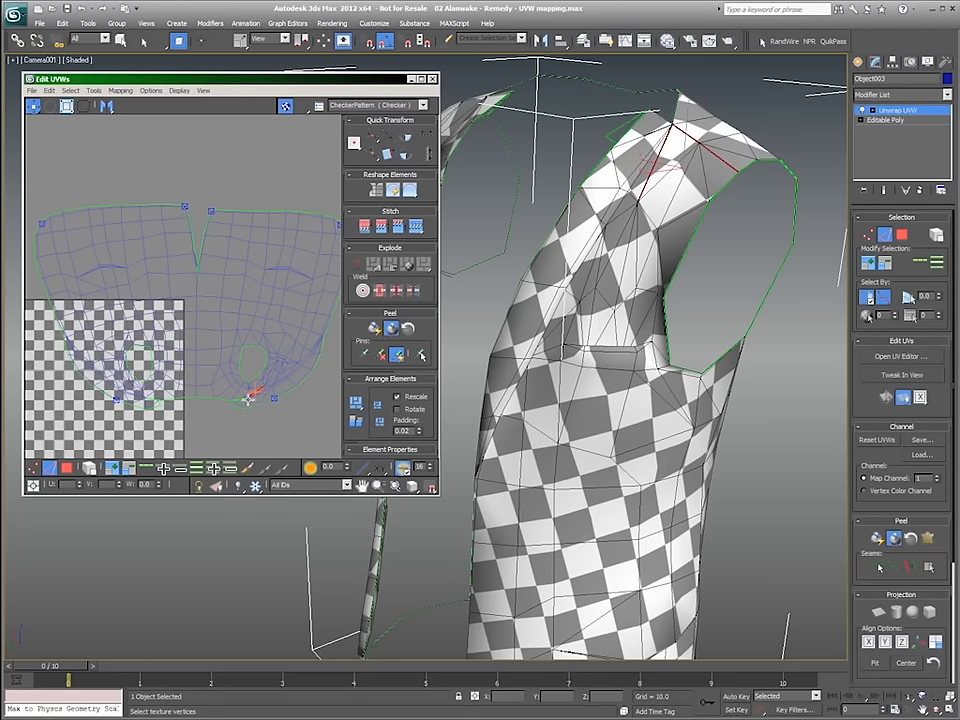
pyautogui.click(362, 277)
pyautogui.click(276, 422)
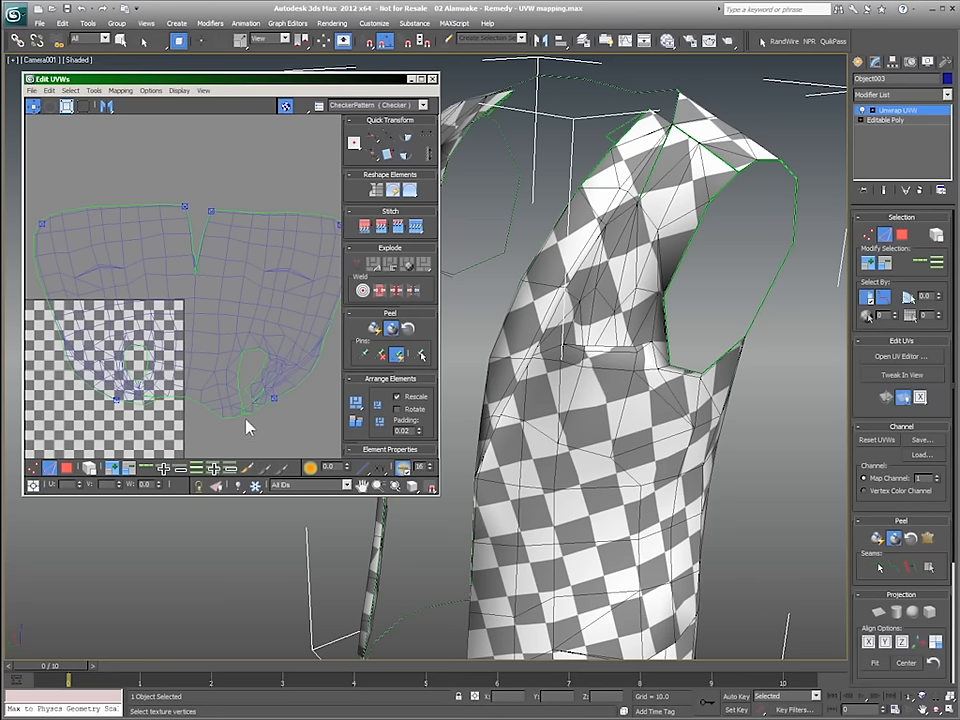
# Pull the split shoulder edges of the UV shell downward and apart, and end the jacket's isolation.
pyautogui.moveTo(244, 414); pyautogui.dragTo(244, 428)
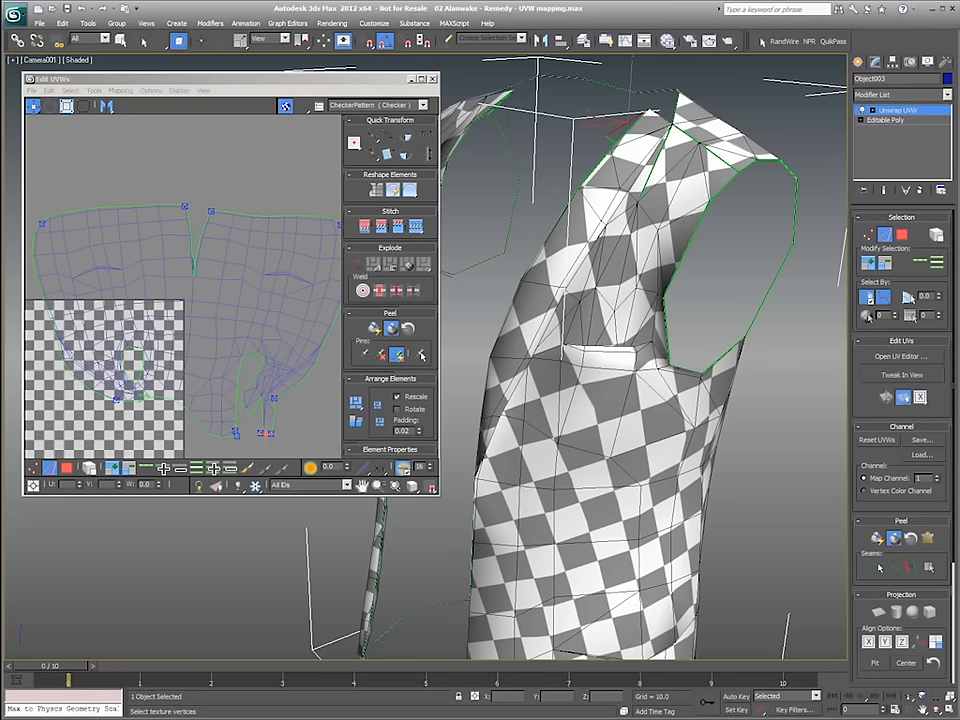
pyautogui.hotkey('alt', 'q')
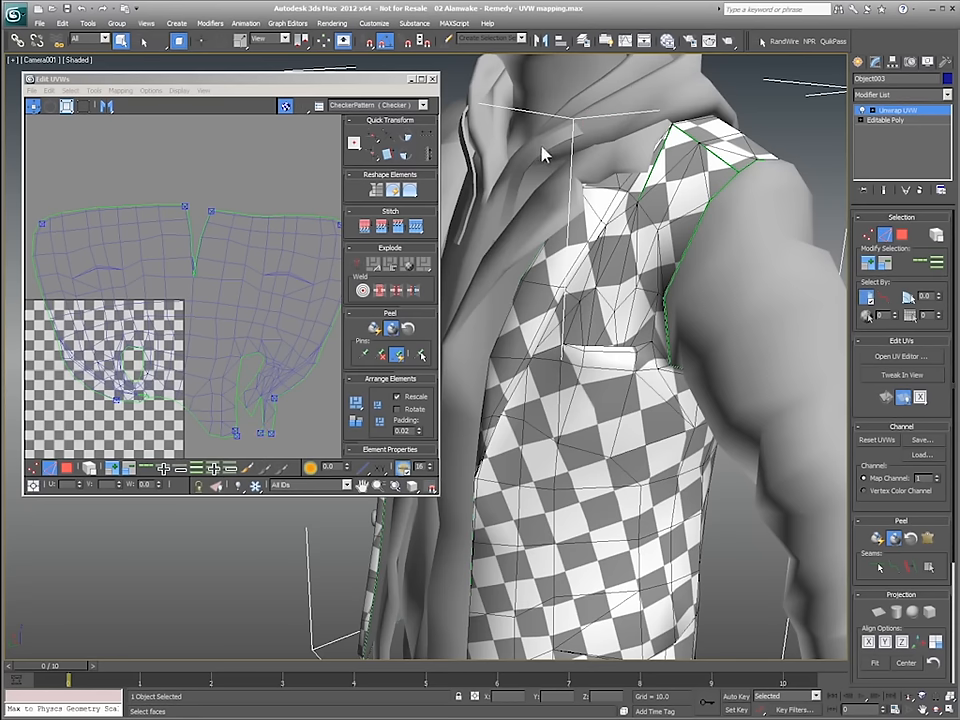
# Finish editing the jacket's Unwrap UVW and isolate the narrow strip running along the inner collar.
pyautogui.click(872, 110)
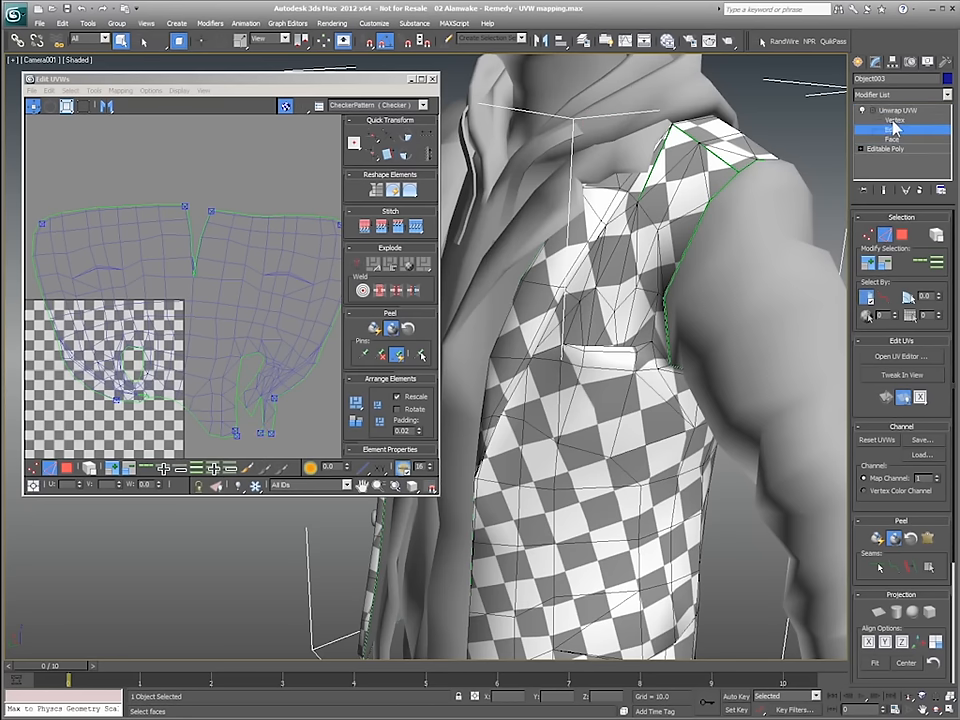
pyautogui.click(892, 121)
pyautogui.click(872, 110)
pyautogui.click(873, 110)
pyautogui.click(897, 119)
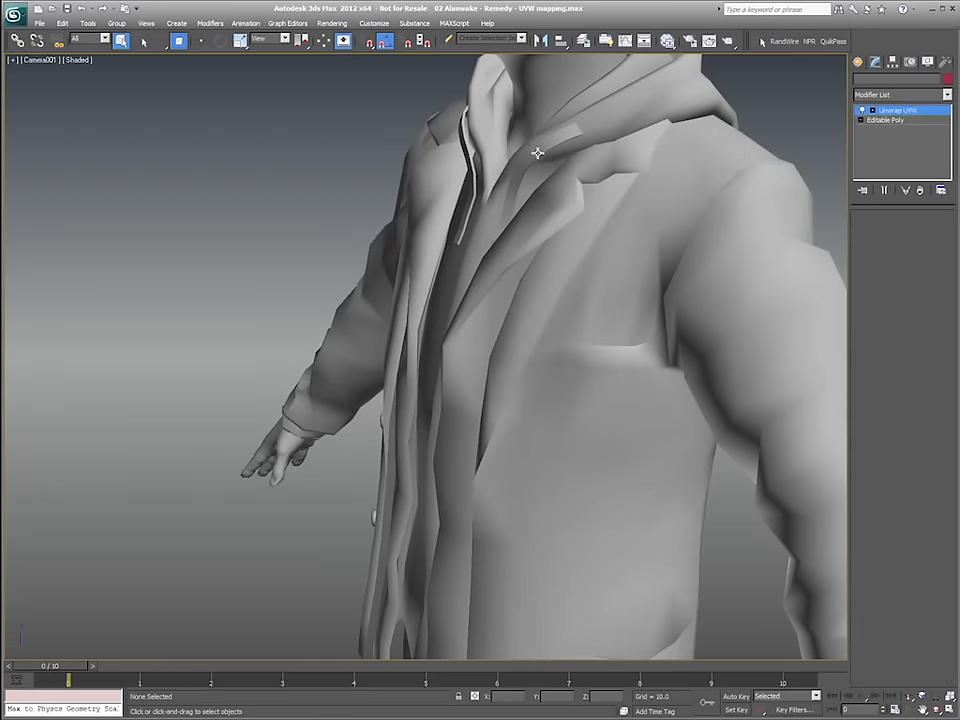
pyautogui.click(538, 155)
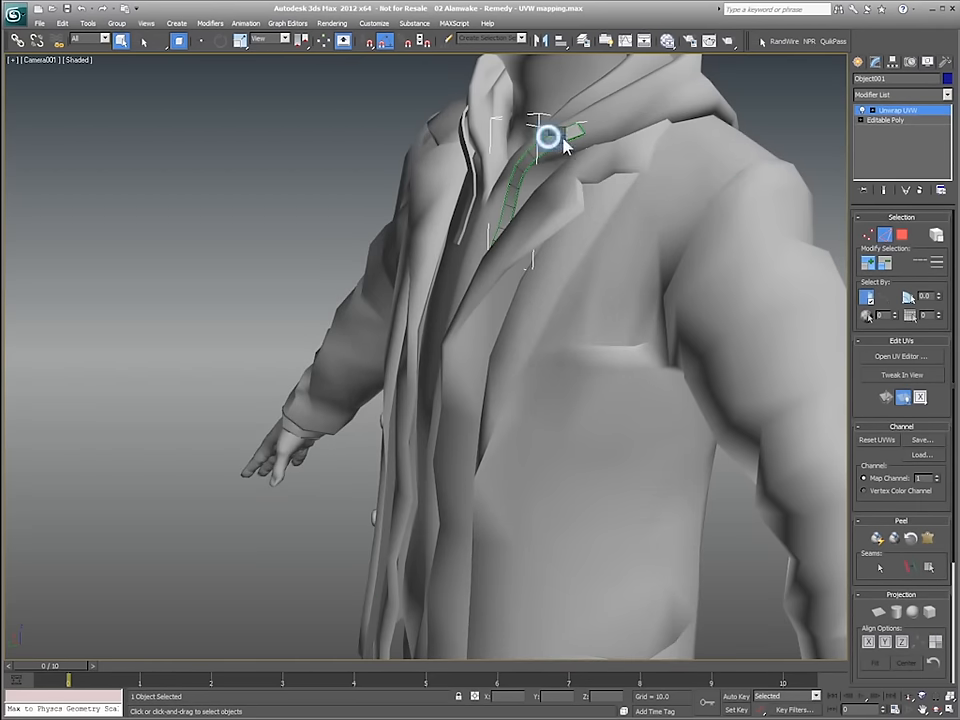
pyautogui.rightClick(556, 134)
pyautogui.click(591, 35)
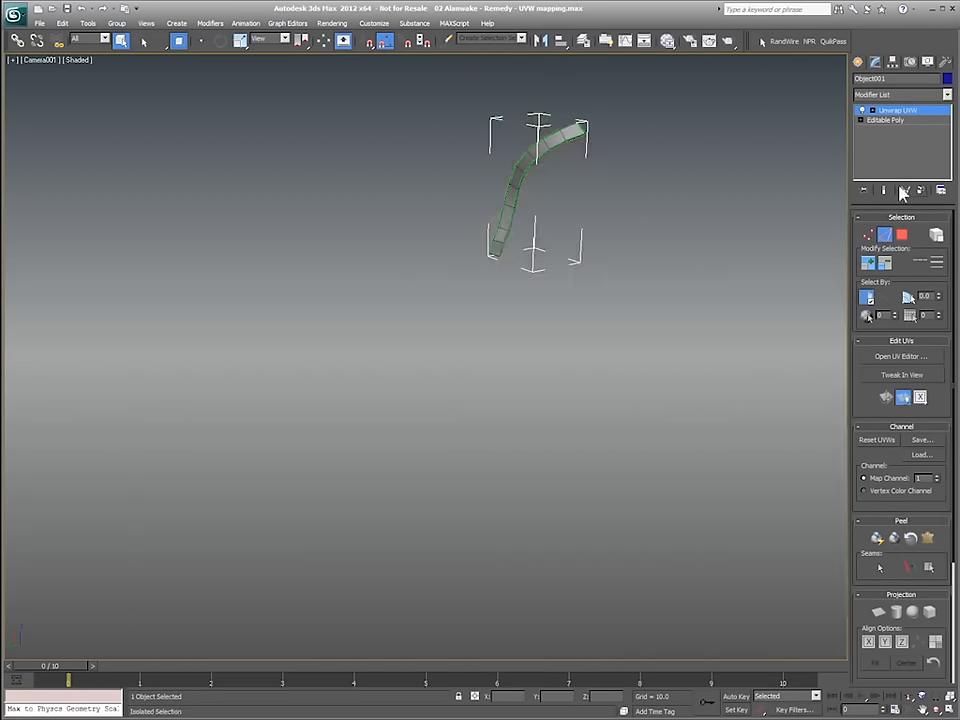
# Remove the collar strip's existing Unwrap UVW modifier and apply a fresh Unwrap UVW.
pyautogui.click(903, 192)
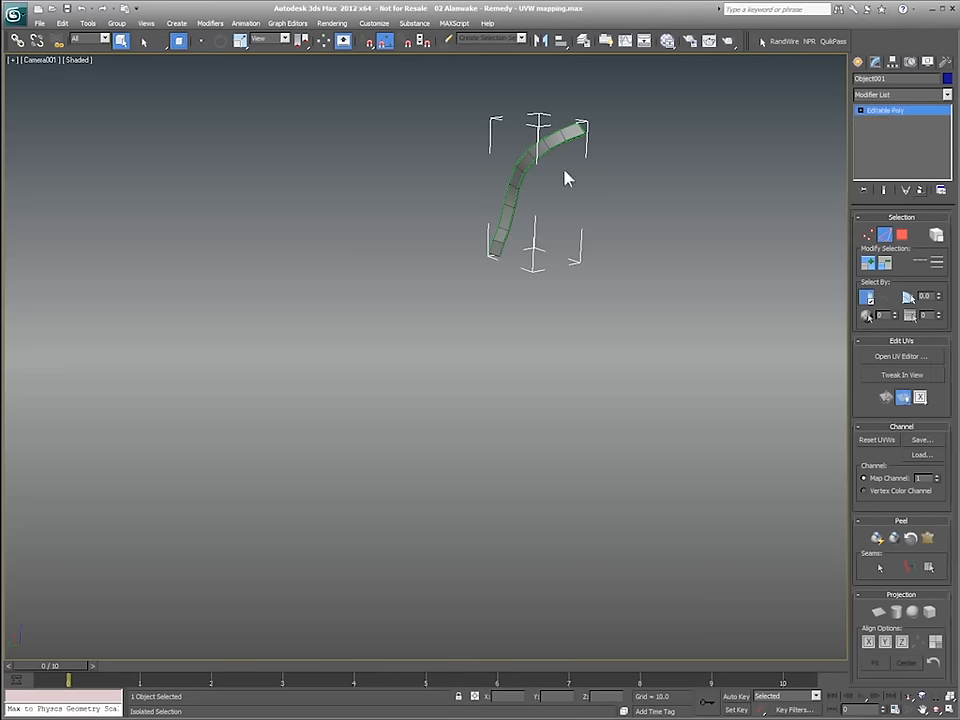
pyautogui.click(946, 94)
pyautogui.moveTo(948, 120); pyautogui.dragTo(948, 500)
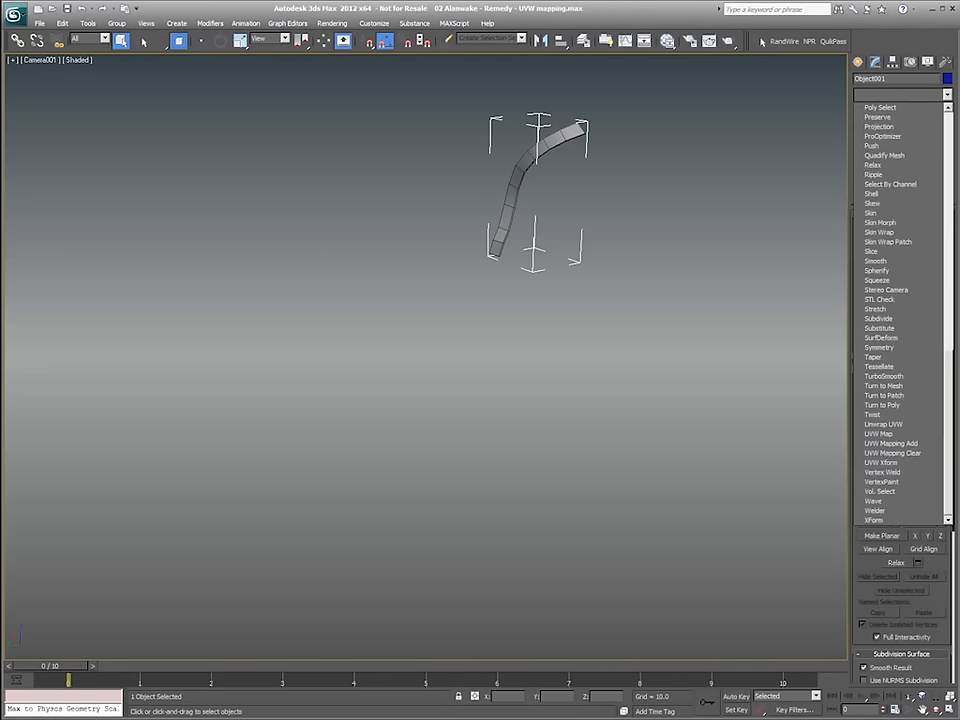
pyautogui.click(888, 426)
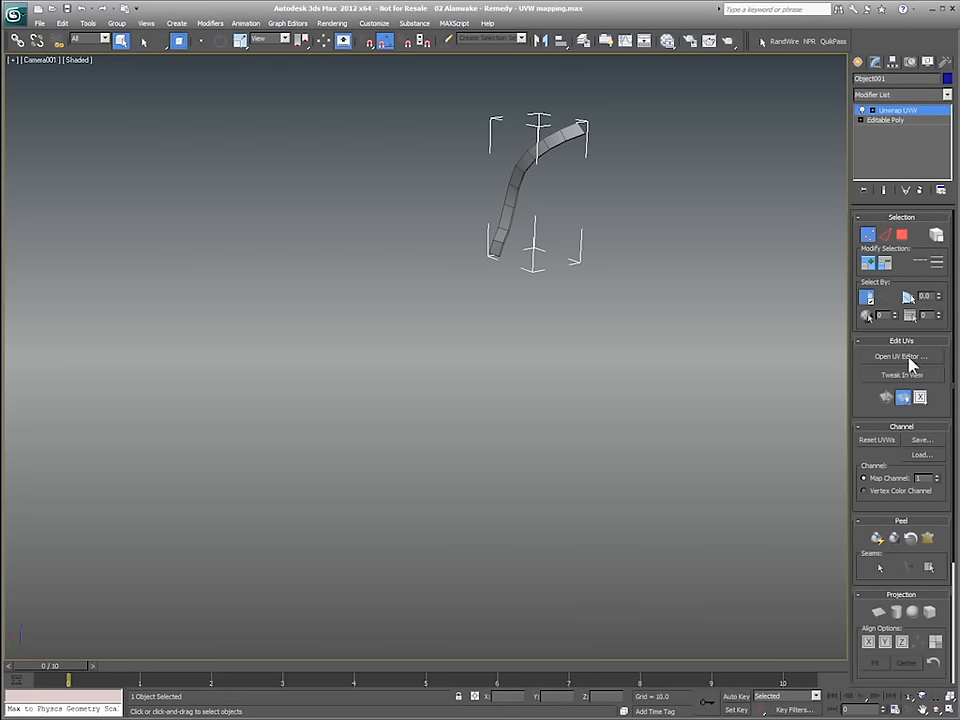
# Open the UV editor for the collar strip and display the CheckerPattern texture on the mesh.
pyautogui.moveTo(370, 140); pyautogui.dragTo(115, 98)
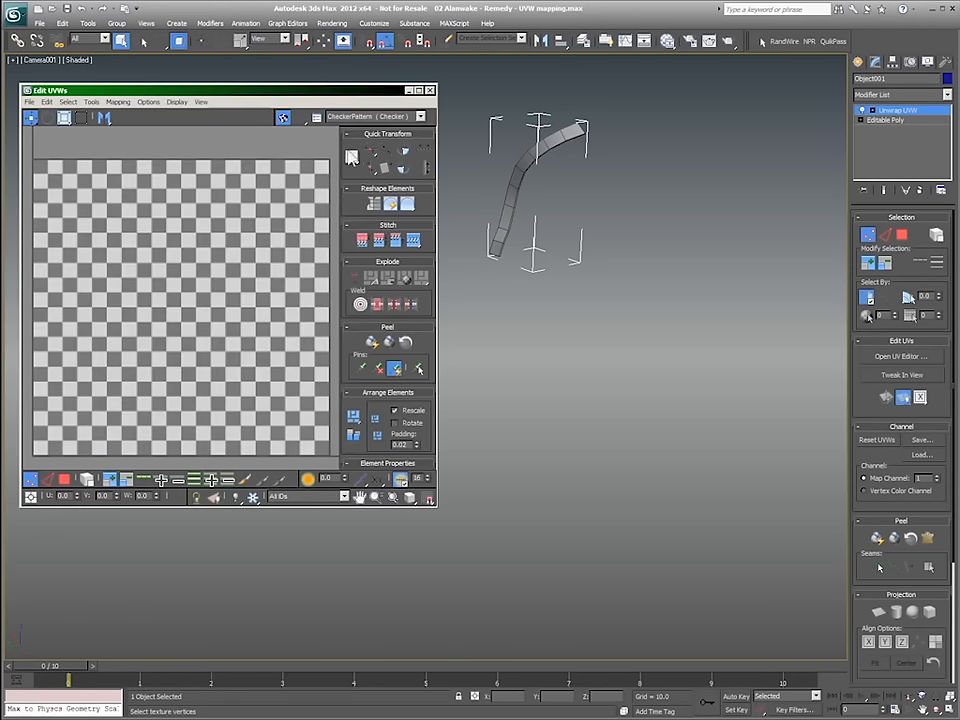
pyautogui.click(352, 118)
pyautogui.click(340, 128)
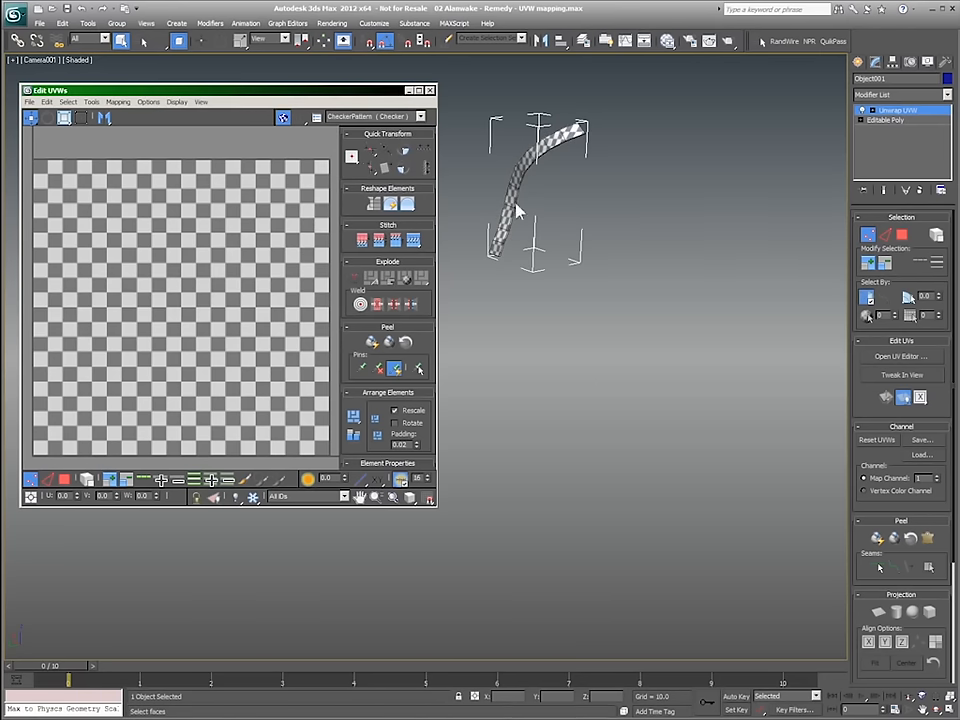
# Select the edge loop along the strip's long side, apply Unfold Strip from Loop and frame the resulting UVs.
pyautogui.click(885, 236)
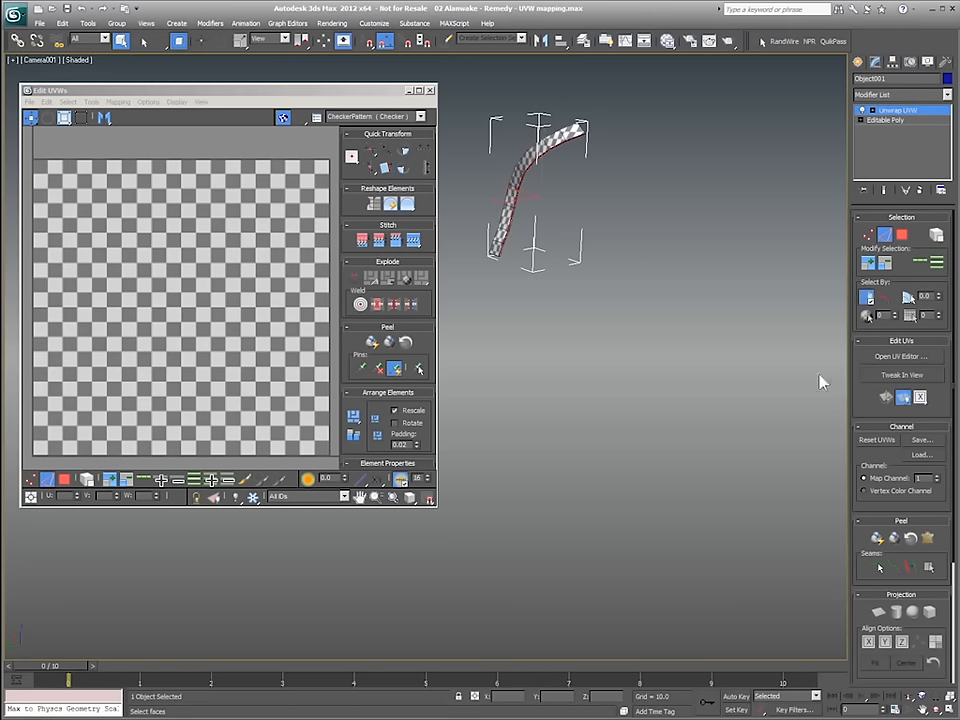
pyautogui.scroll(-5, 858, 600)
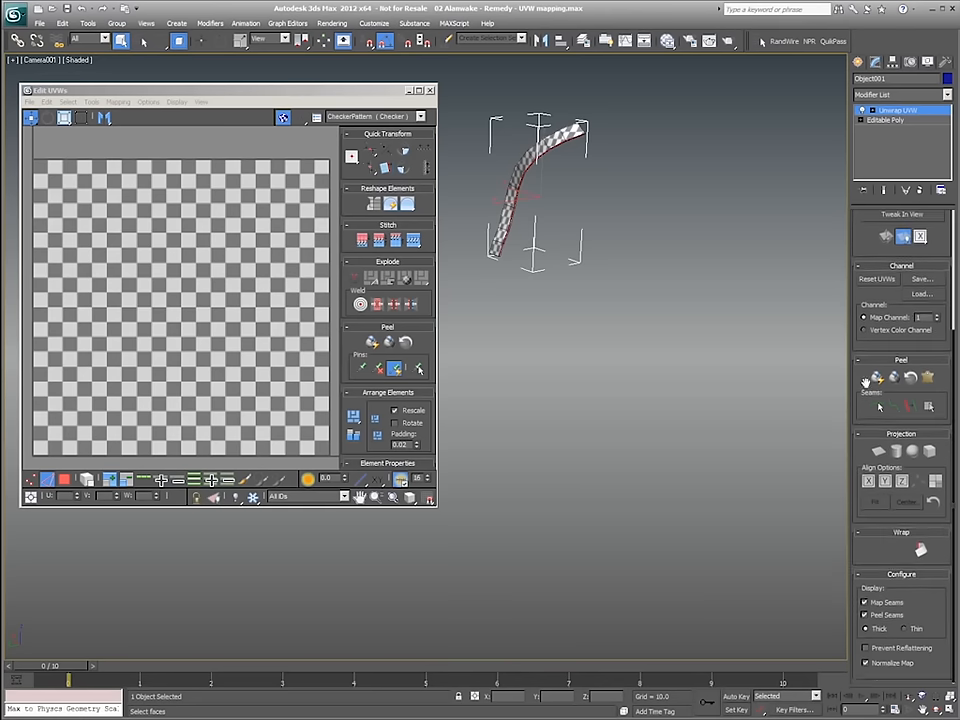
pyautogui.click(921, 555)
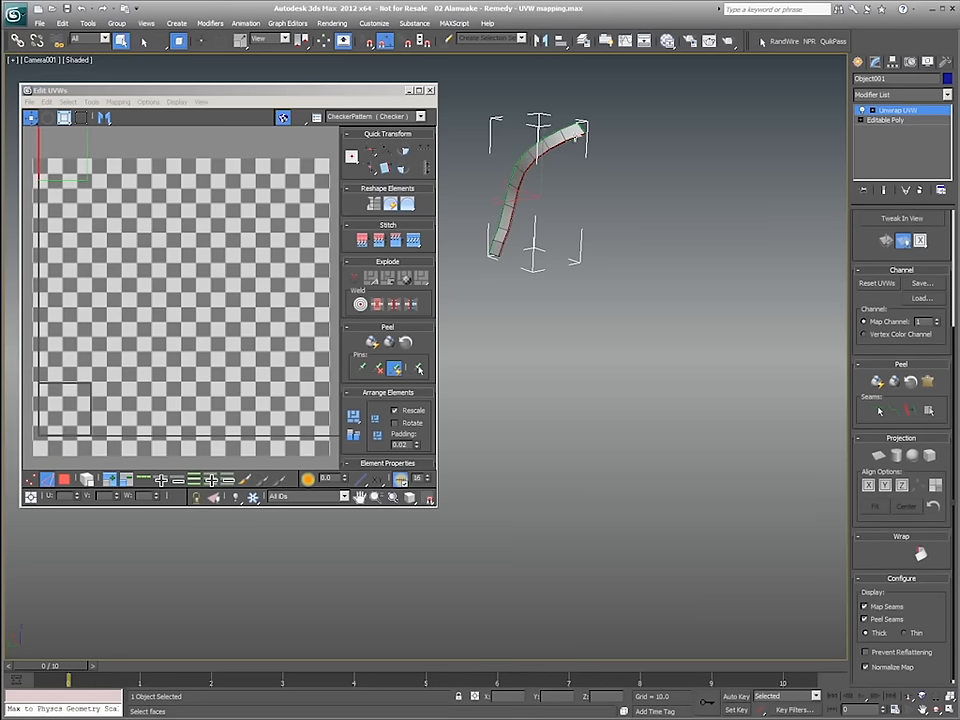
pyautogui.click(380, 505)
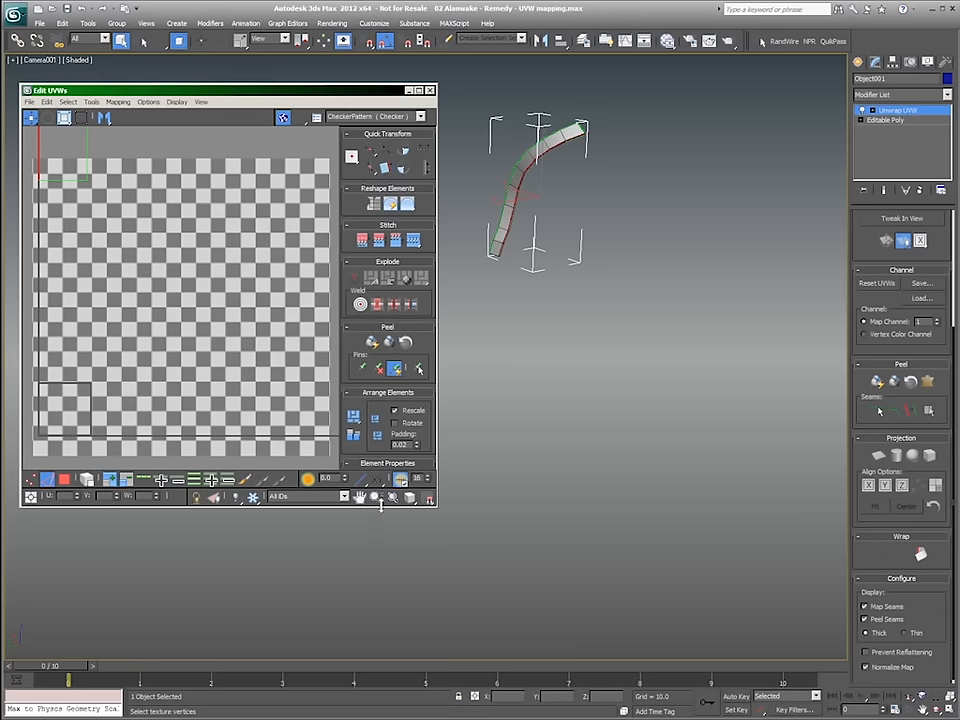
pyautogui.click(409, 498)
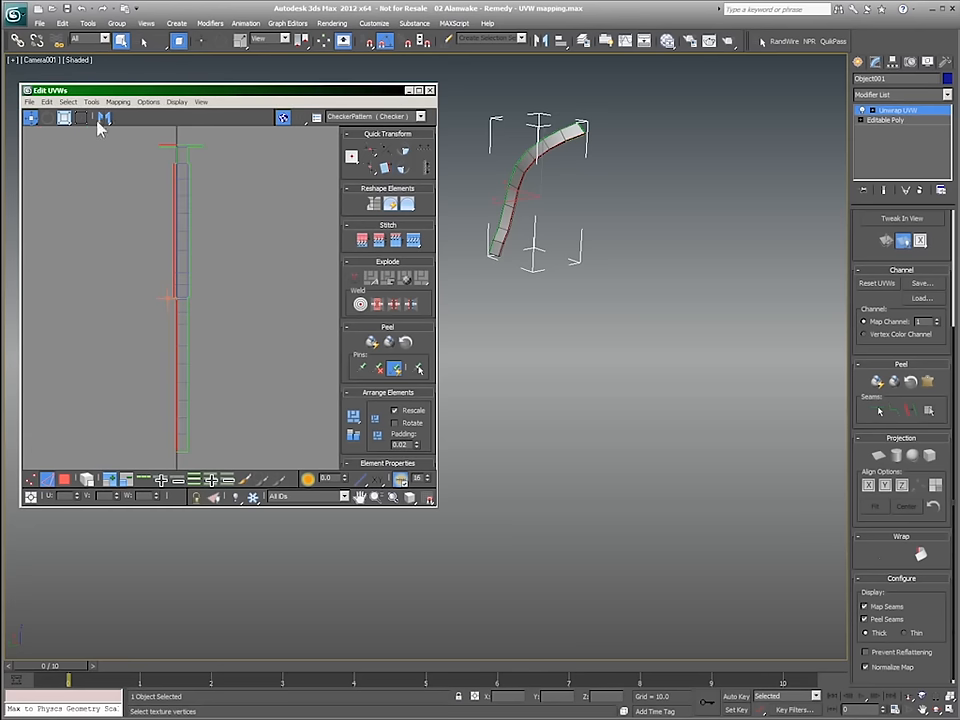
# Select the strip's whole UV shell as polygons and pack it into the texture space.
pyautogui.click(66, 481)
pyautogui.click(188, 429)
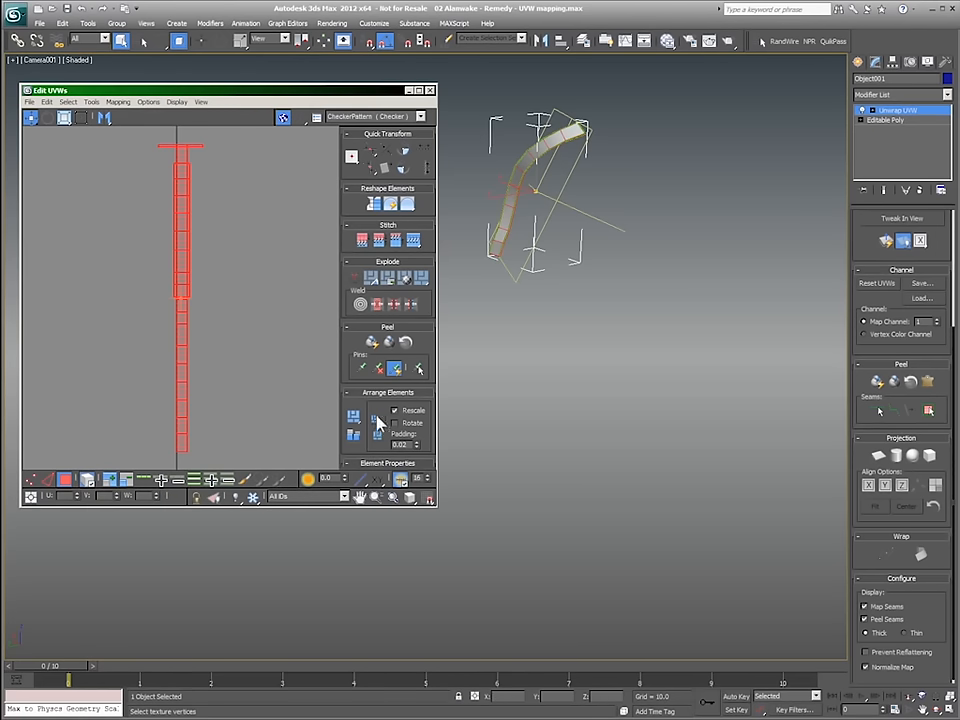
pyautogui.click(353, 436)
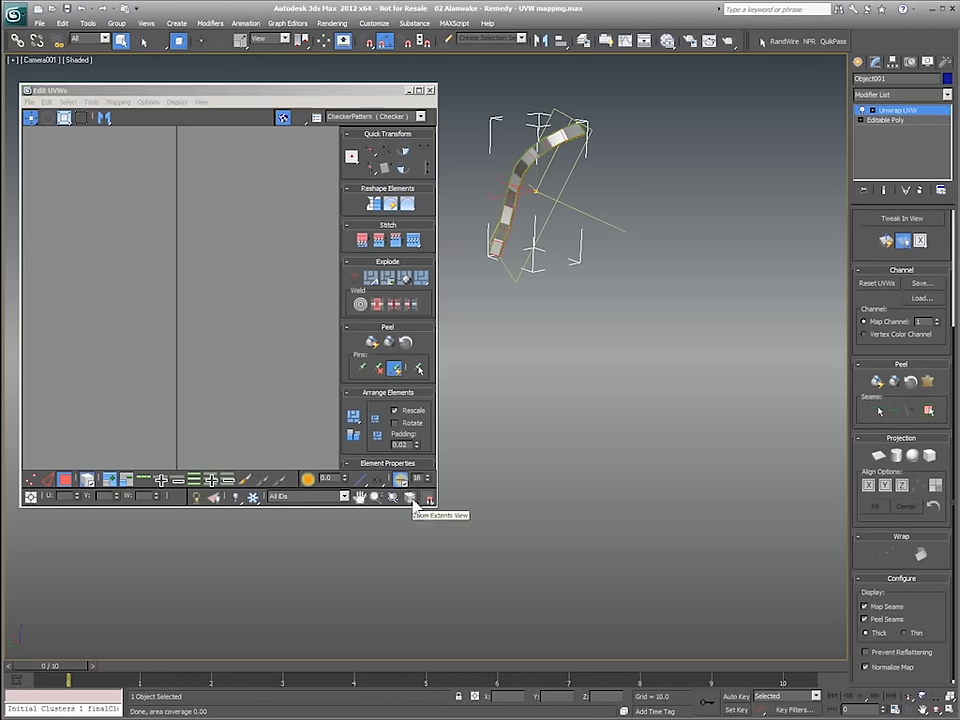
pyautogui.click(407, 497)
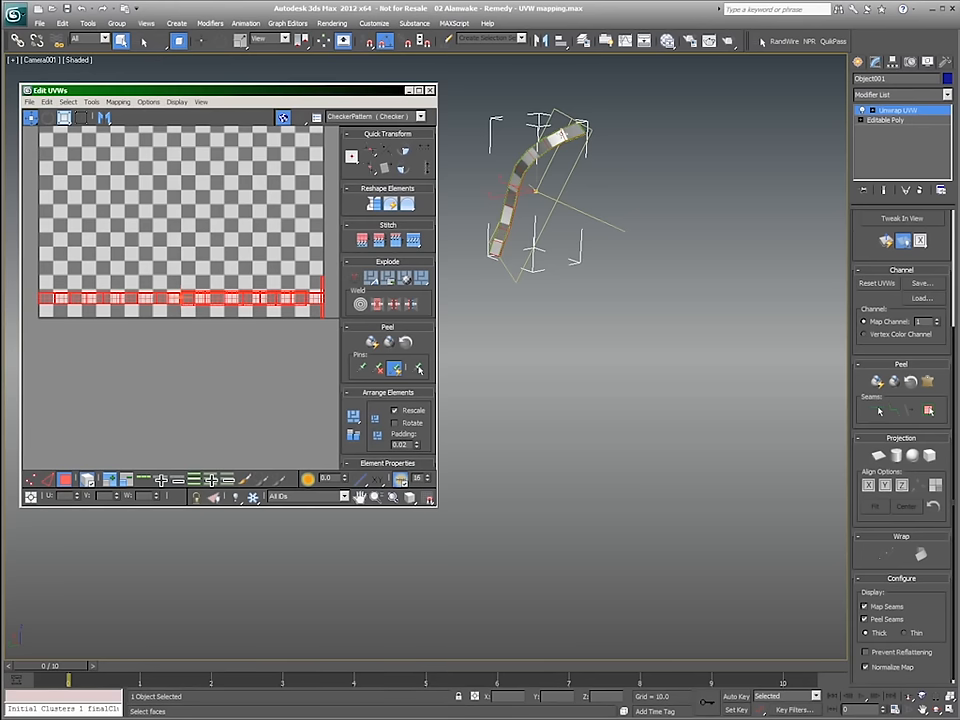
# Enlarge the strip's UV shell with Freeform mode past the texture square's edge and close the UV editor.
pyautogui.click(80, 120)
pyautogui.moveTo(323, 279); pyautogui.dragTo(386, 244)
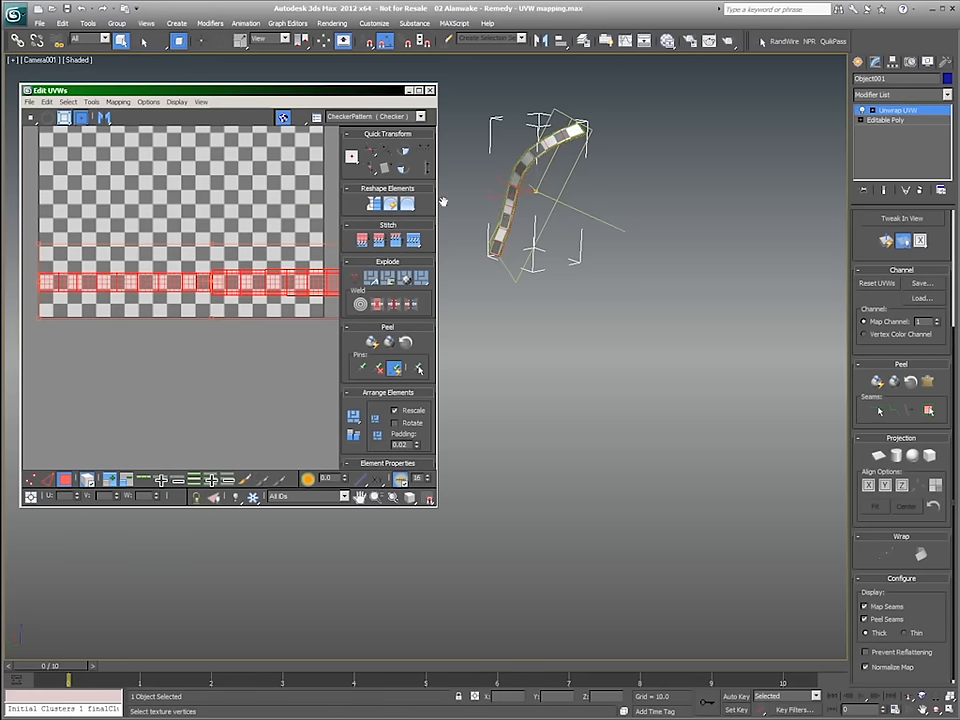
pyautogui.click(430, 91)
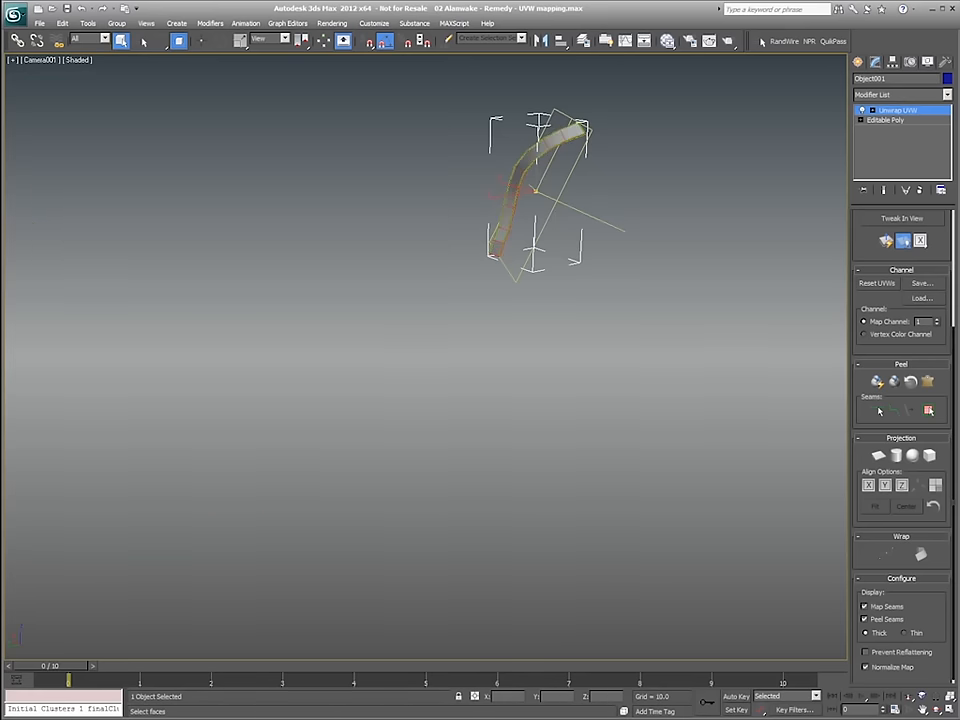
# End the strip's isolation and select the trousers mesh on the character's legs.
pyautogui.hotkey('alt', 'q')
pyautogui.click(907, 709)
pyautogui.moveTo(530, 525); pyautogui.dragTo(598, 274)
pyautogui.rightClick(595, 273)
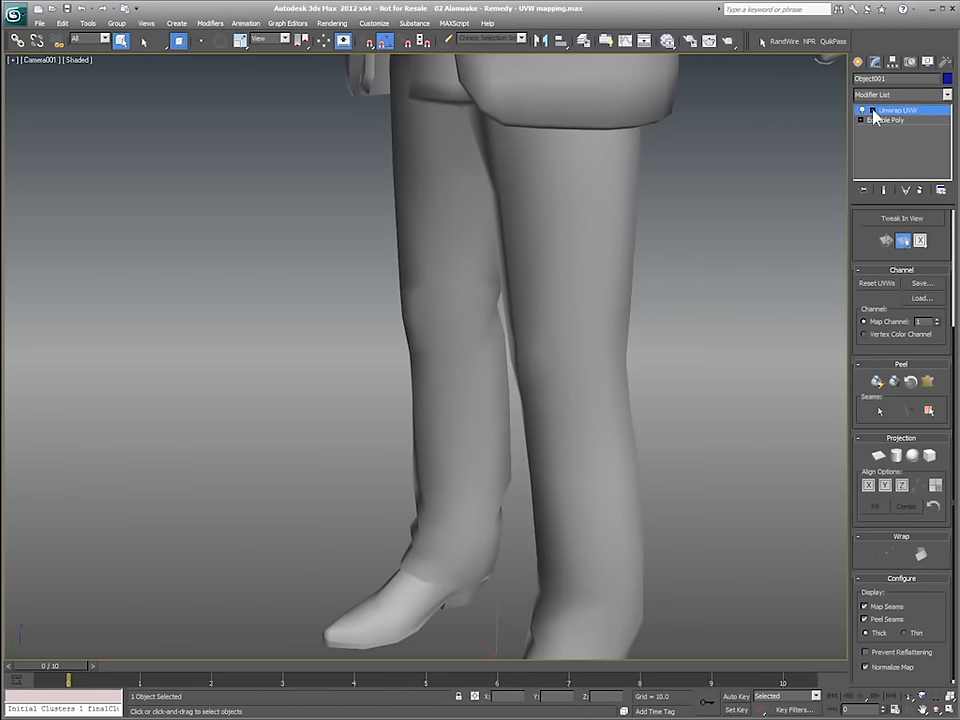
pyautogui.click(621, 186)
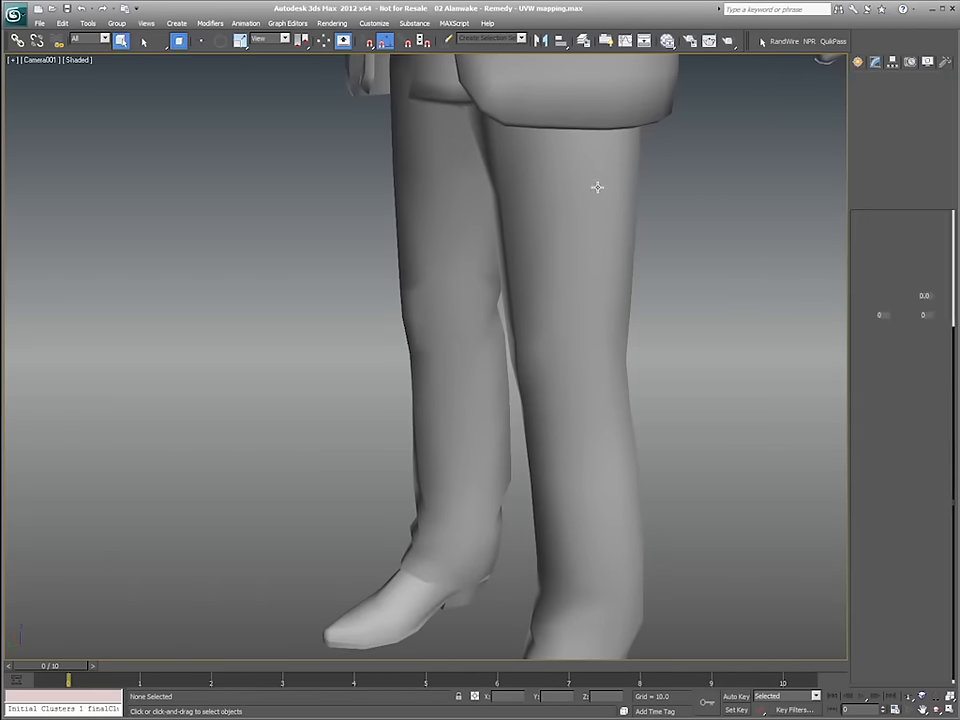
pyautogui.rightClick(597, 186)
pyautogui.click(626, 90)
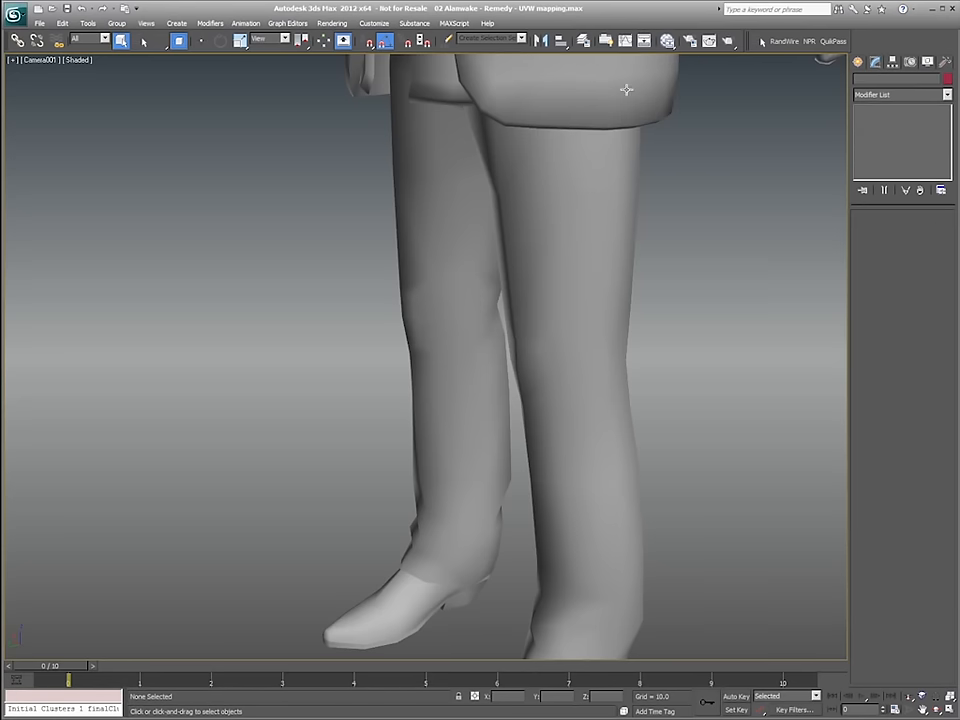
pyautogui.click(589, 199)
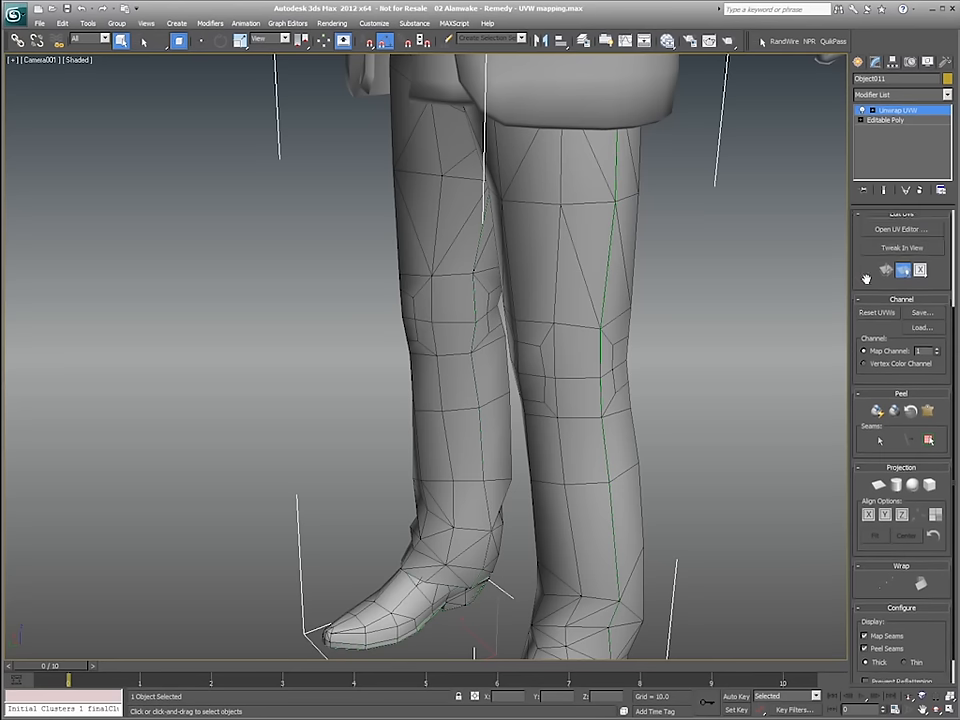
# Open the UV layout of the trousers and shoes in the editor and switch to polygon selection.
pyautogui.scroll(2, 920, 247)
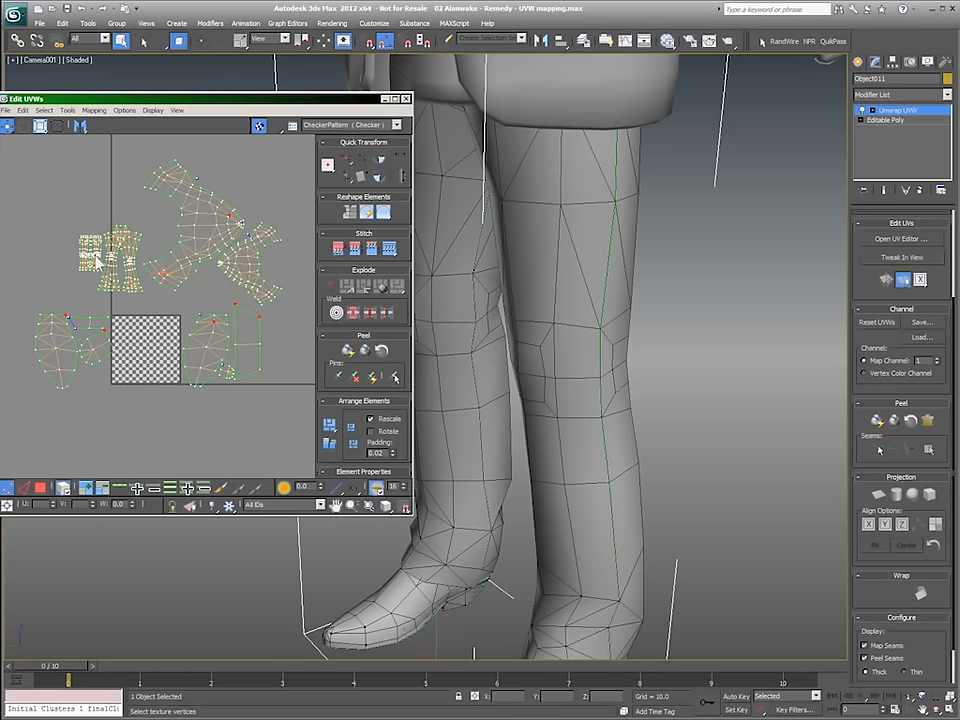
pyautogui.moveTo(69, 213); pyautogui.dragTo(131, 276)
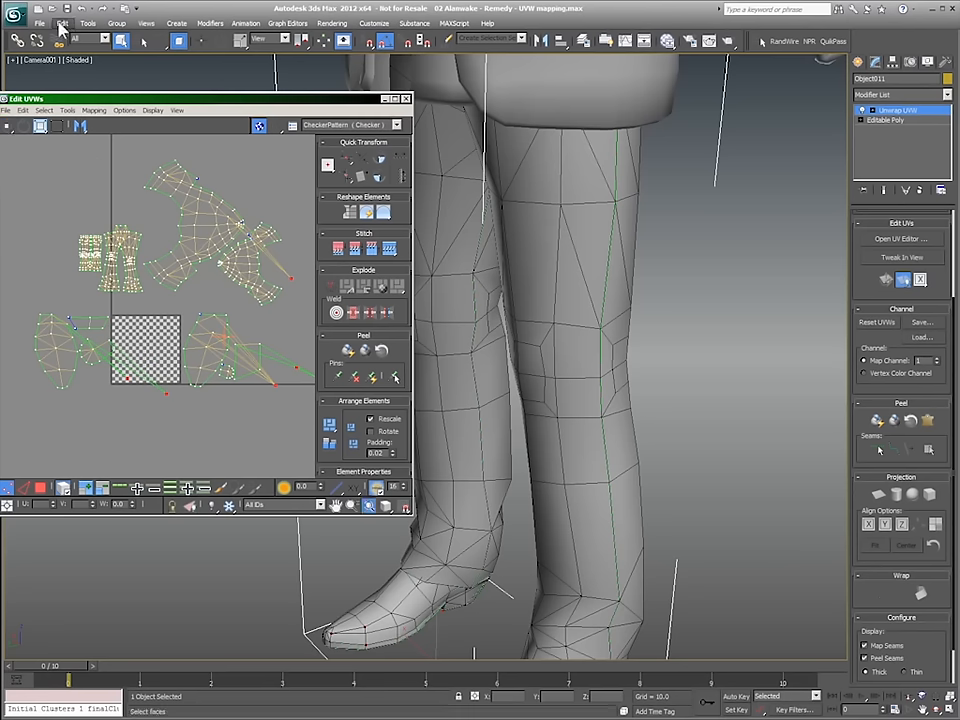
pyautogui.click(82, 10)
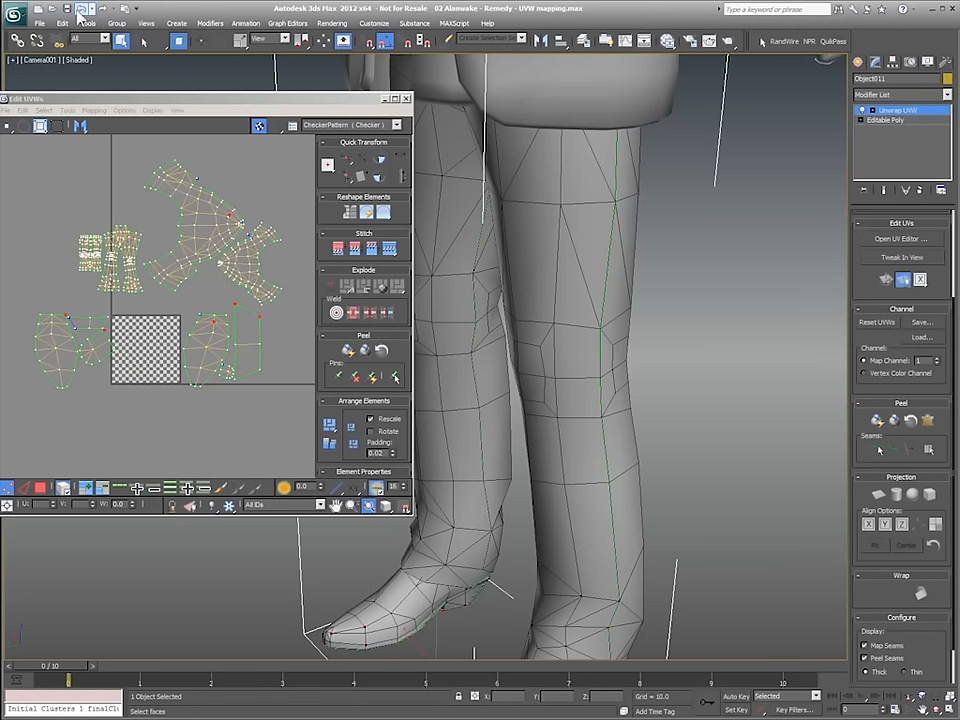
pyautogui.click(54, 478)
pyautogui.rightClick(96, 262)
pyautogui.click(40, 488)
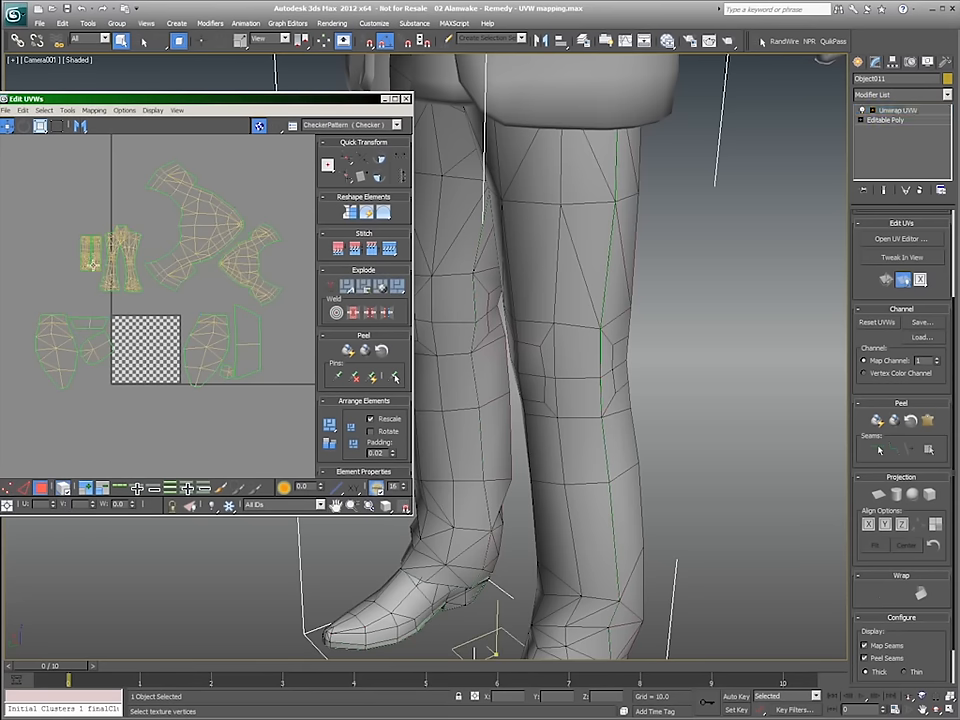
# Select the two trouser UV shells, rescale them to matching proportions and group them.
pyautogui.click(93, 259)
pyautogui.keyDown('ctrl'); pyautogui.click(128, 250); pyautogui.keyUp('ctrl')
pyautogui.click(332, 448)
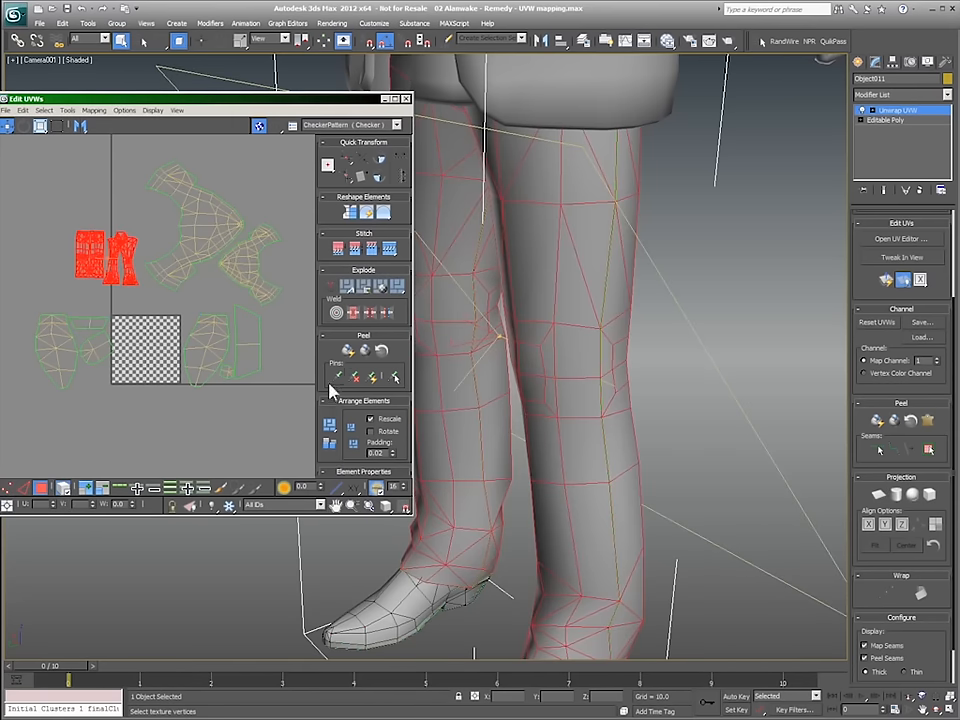
pyautogui.scroll(-3, 333, 395)
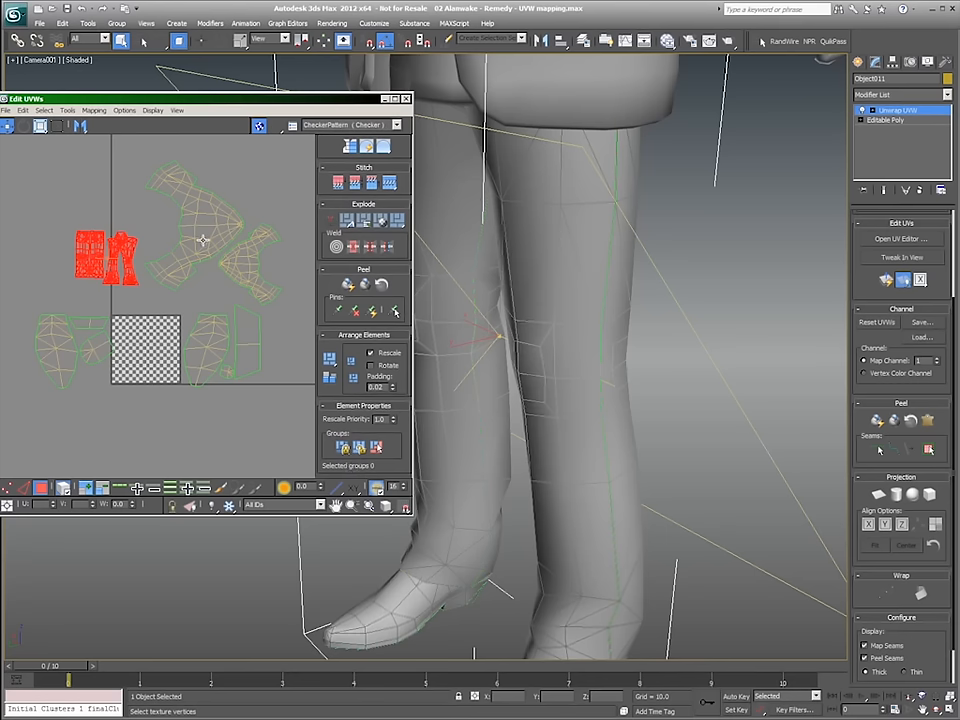
# Rotate the smaller shoe UV shell to match the larger one's orientation and rescale both shoe shells to equal size.
pyautogui.click(253, 266)
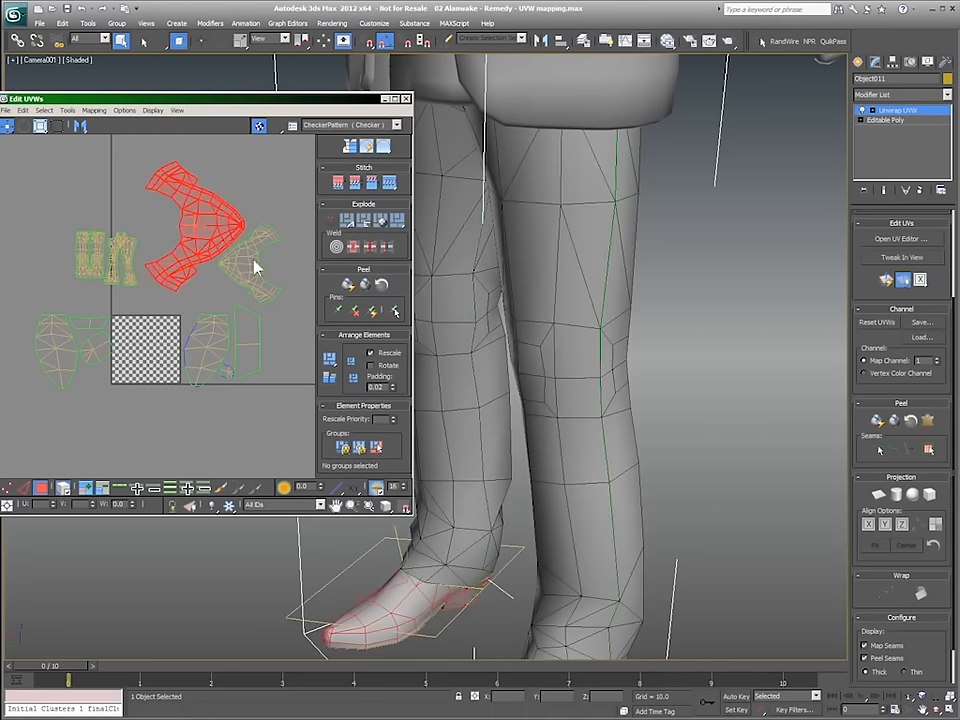
pyautogui.scroll(3, 392, 220)
pyautogui.click(380, 160)
pyautogui.click(380, 160)
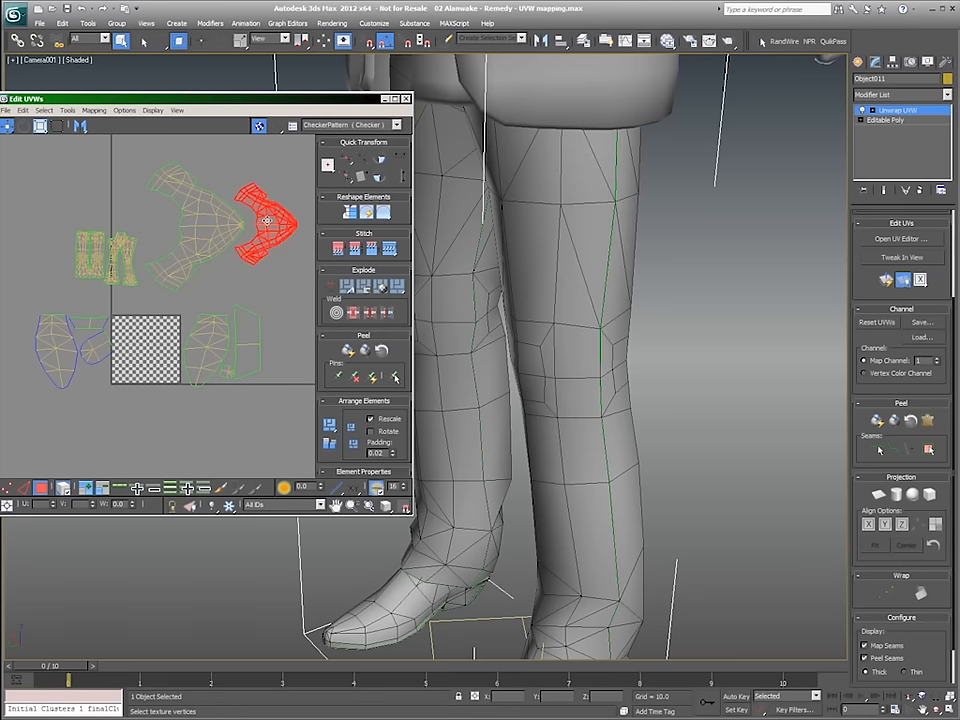
pyautogui.keyDown('ctrl'); pyautogui.click(227, 225); pyautogui.keyUp('ctrl')
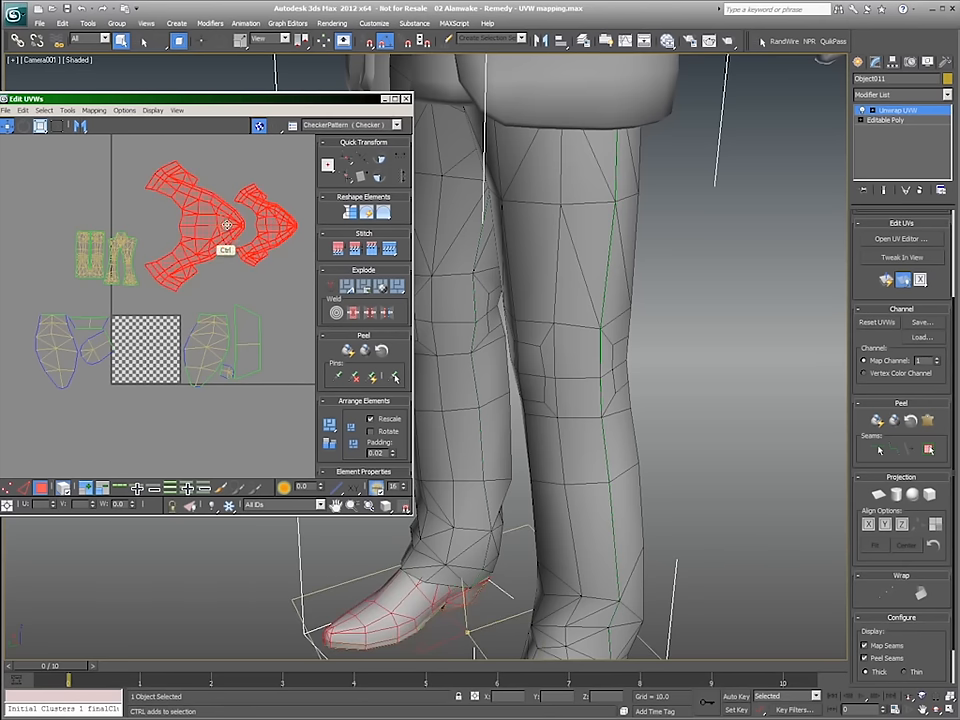
pyautogui.click(332, 448)
# Select both shoe UV shells together and group them.
pyautogui.click(241, 273)
pyautogui.click(262, 225)
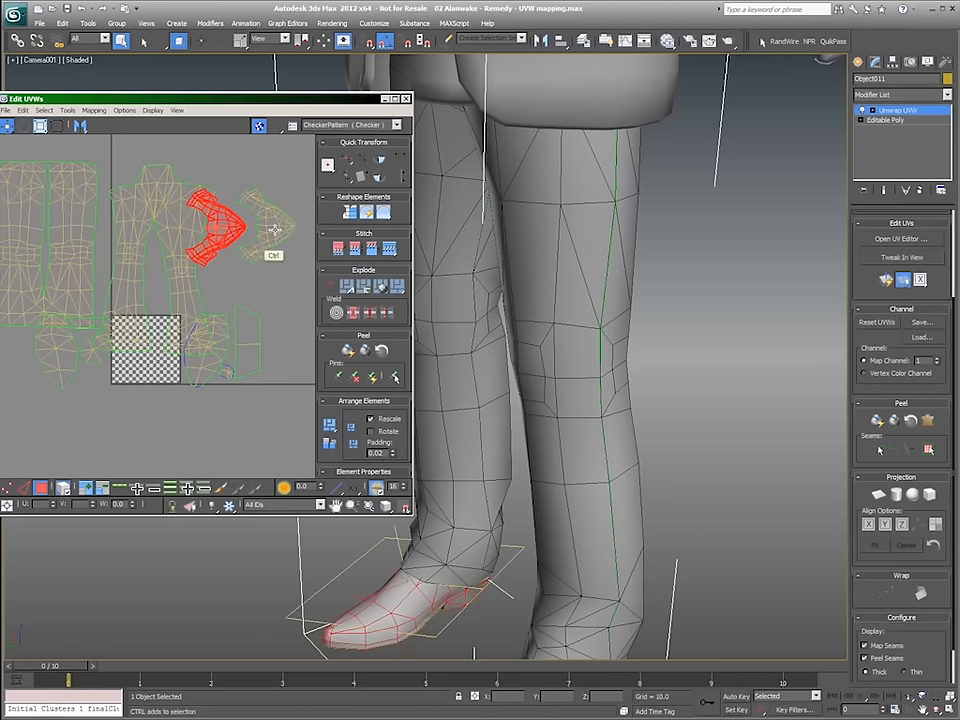
pyautogui.keyDown('ctrl'); pyautogui.click(205, 205); pyautogui.keyUp('ctrl')
pyautogui.moveTo(323, 371); pyautogui.dragTo(317, 266)
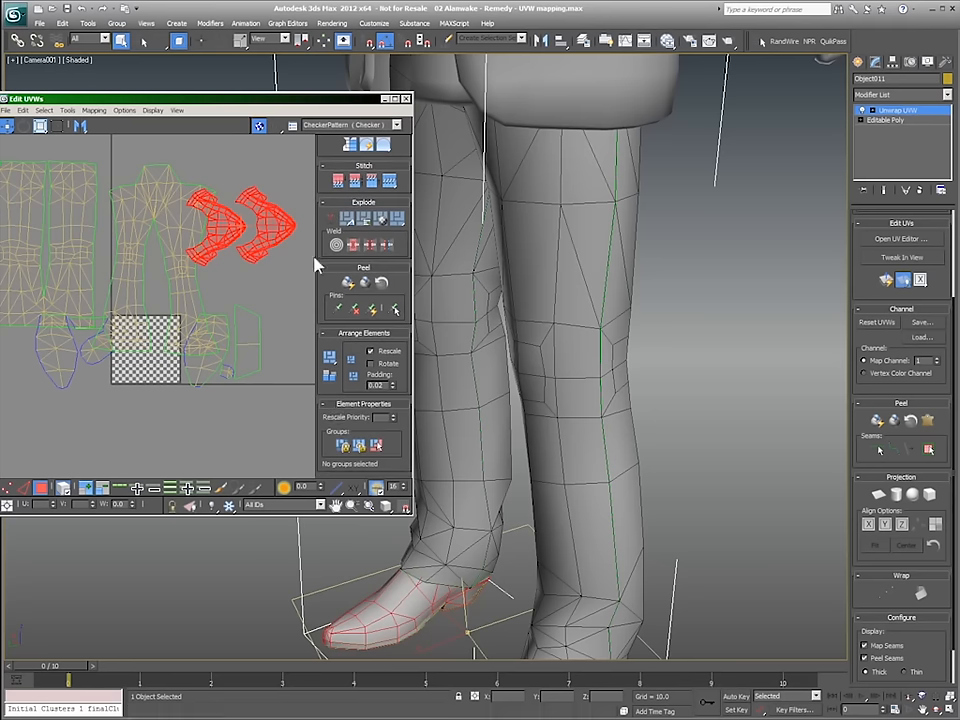
pyautogui.click(344, 446)
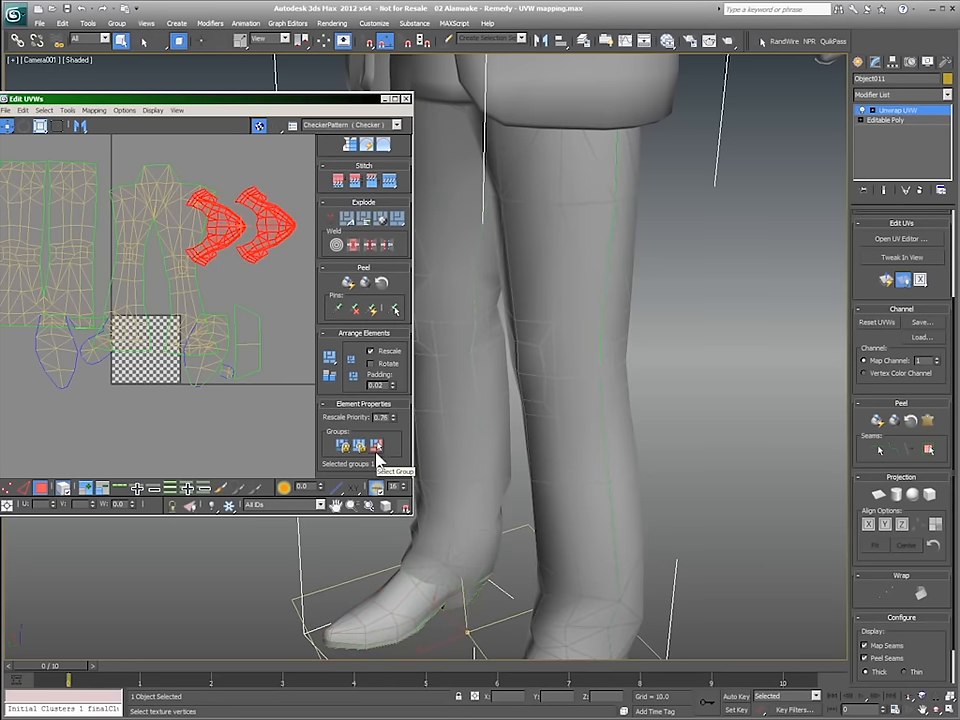
# Move both pairs of trouser UV shells up, clear of the shoe sole shells around the checkered tile.
pyautogui.moveTo(169, 248); pyautogui.dragTo(147, 150)
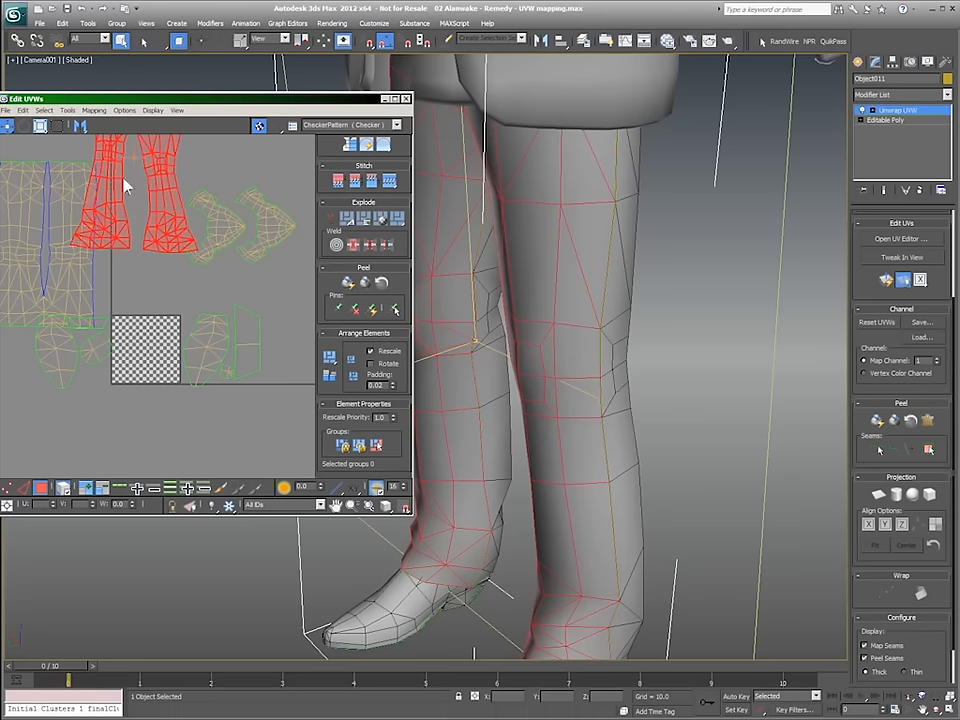
pyautogui.moveTo(59, 255); pyautogui.dragTo(44, 197)
# Try to stitch the heel strip onto the sole shell beside the checkered tile, and undo the stitch.
pyautogui.click(213, 336)
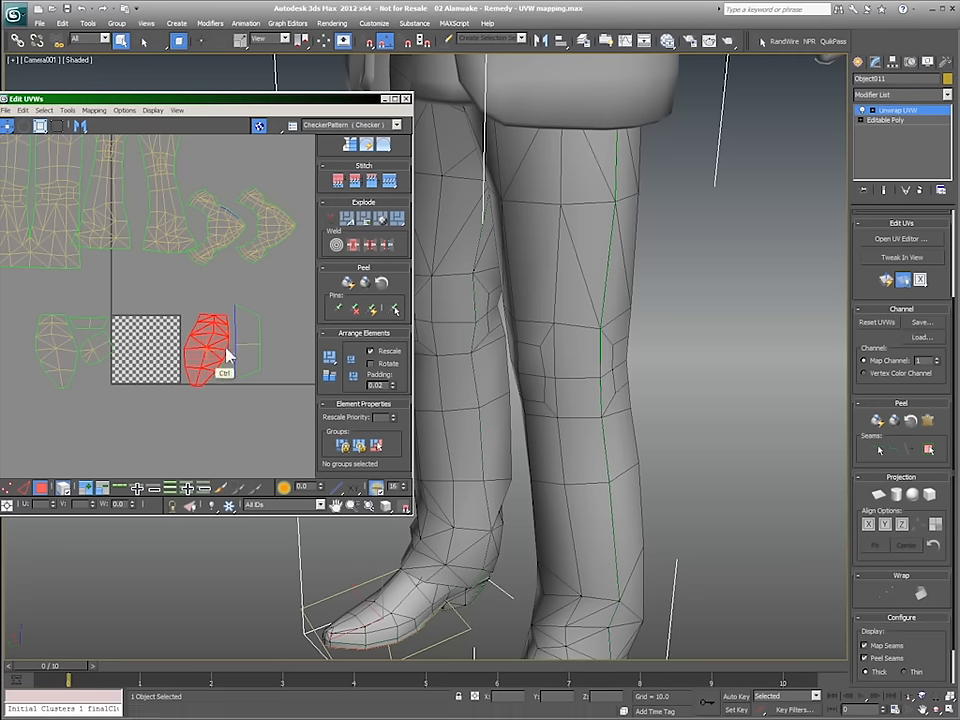
pyautogui.keyDown('ctrl'); pyautogui.click(249, 343); pyautogui.keyUp('ctrl')
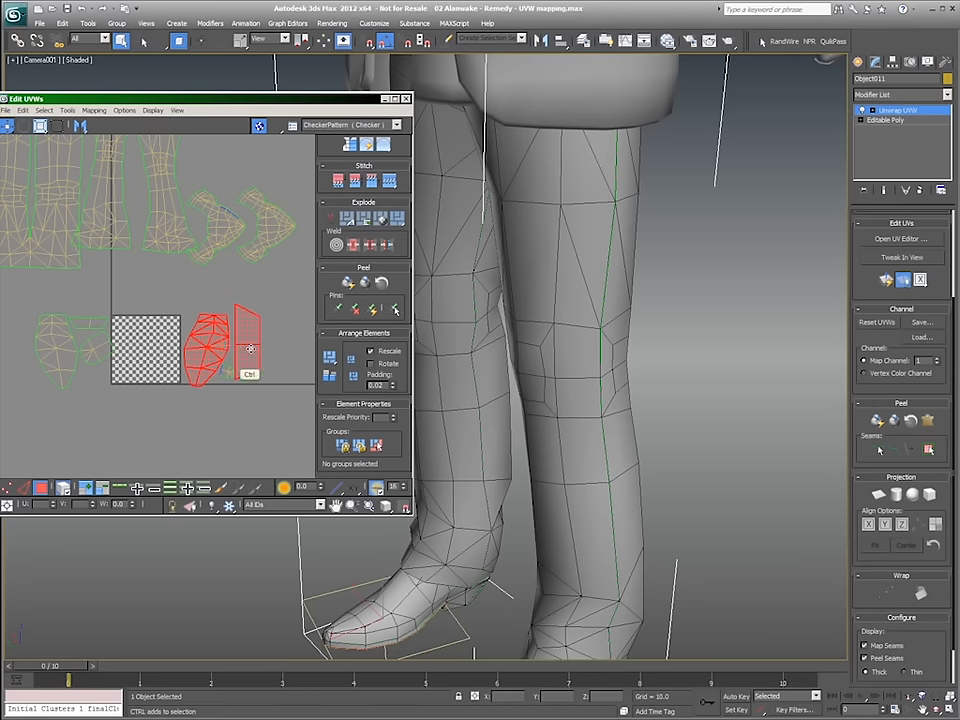
pyautogui.click(390, 186)
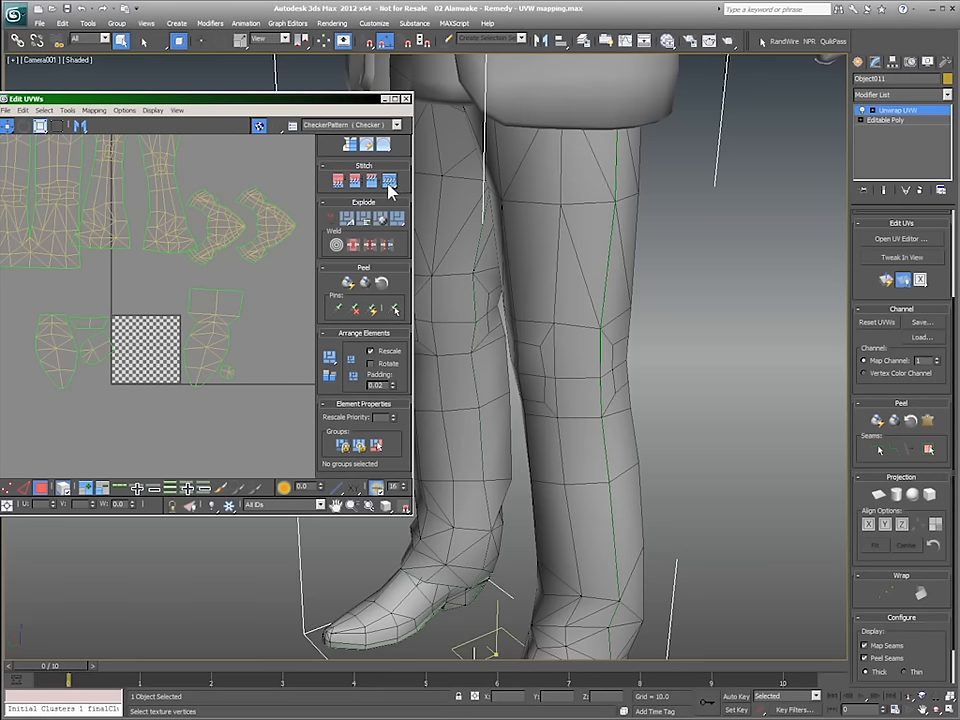
pyautogui.click(83, 10)
# Rescale the sole, heel strip and small heel shells to matching proportions and move them below the checkered tile.
pyautogui.moveTo(284, 406); pyautogui.dragTo(276, 400)
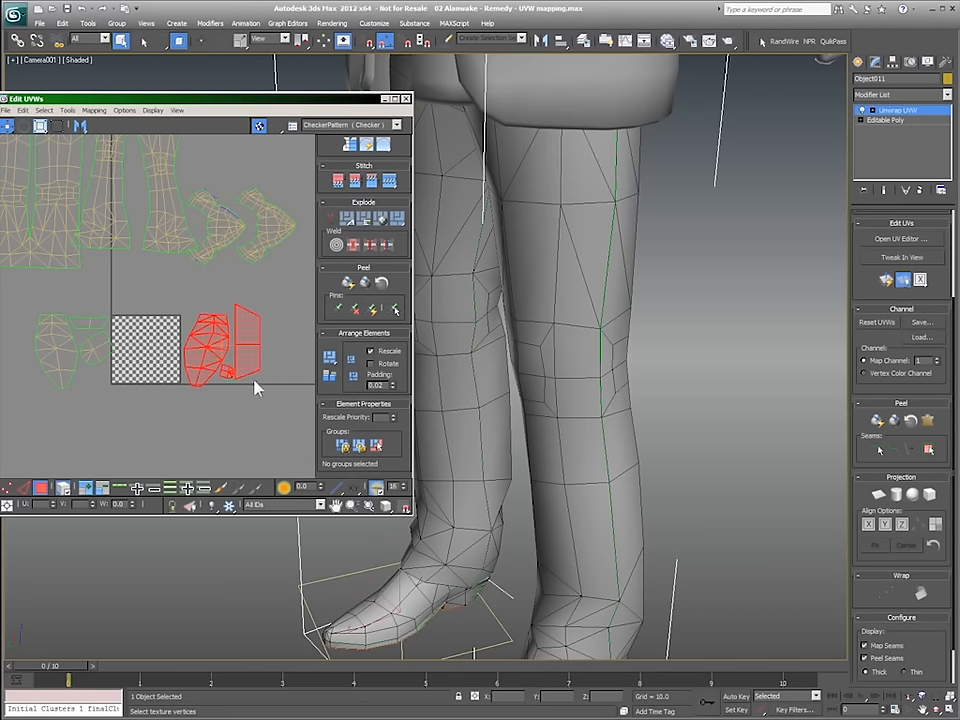
pyautogui.click(331, 378)
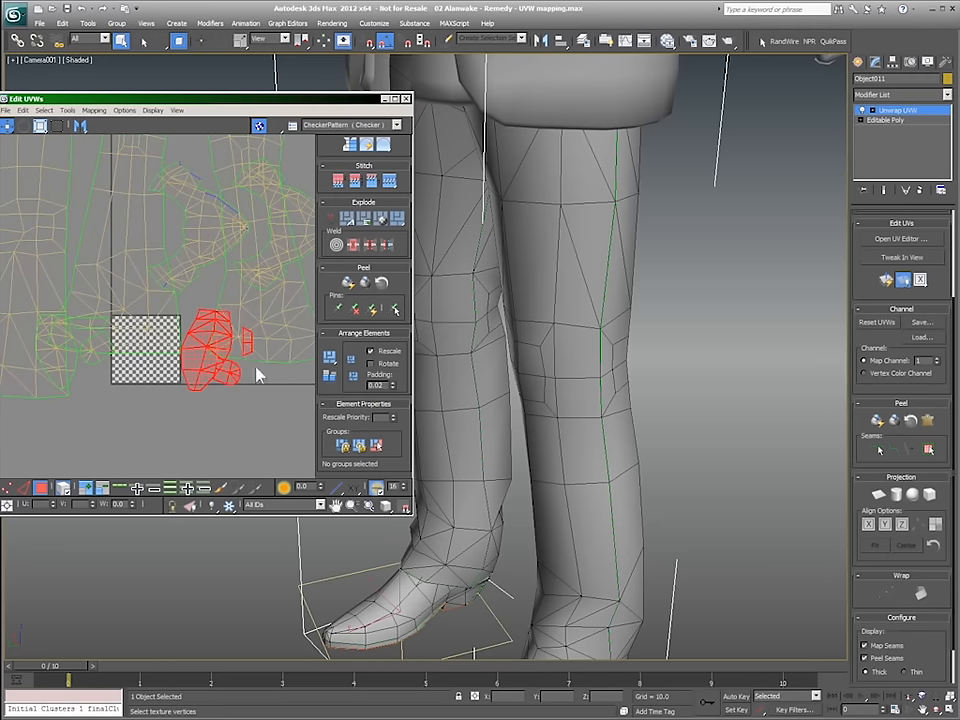
pyautogui.moveTo(202, 372); pyautogui.dragTo(202, 446)
pyautogui.click(107, 243)
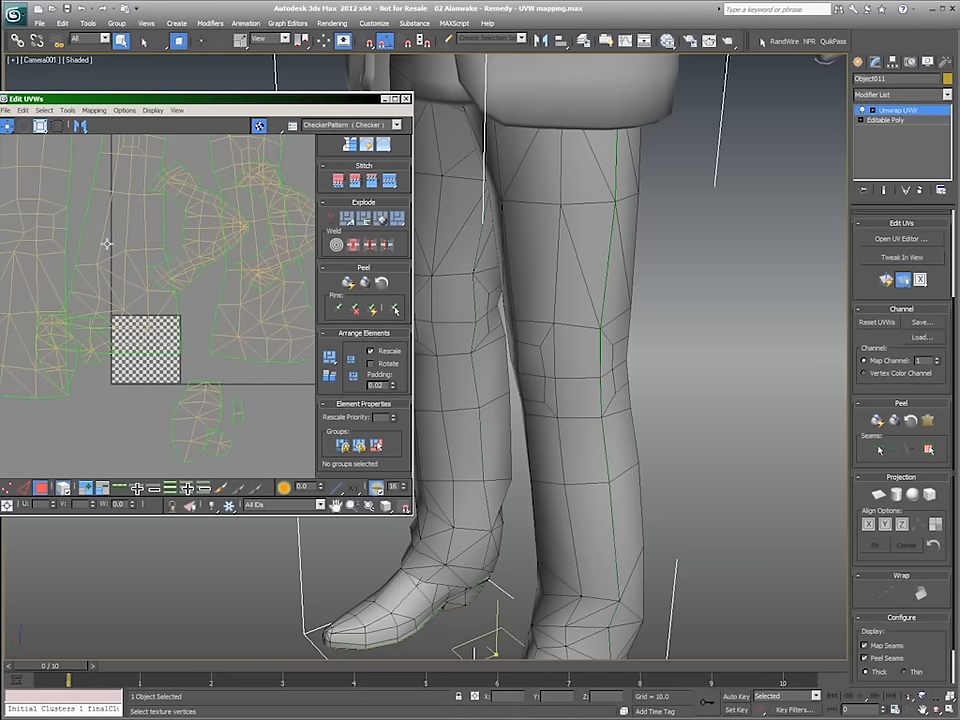
# Stitch the heel strip and the small heel shell onto the sole shell, and place the joined shell below the tile.
pyautogui.click(218, 393)
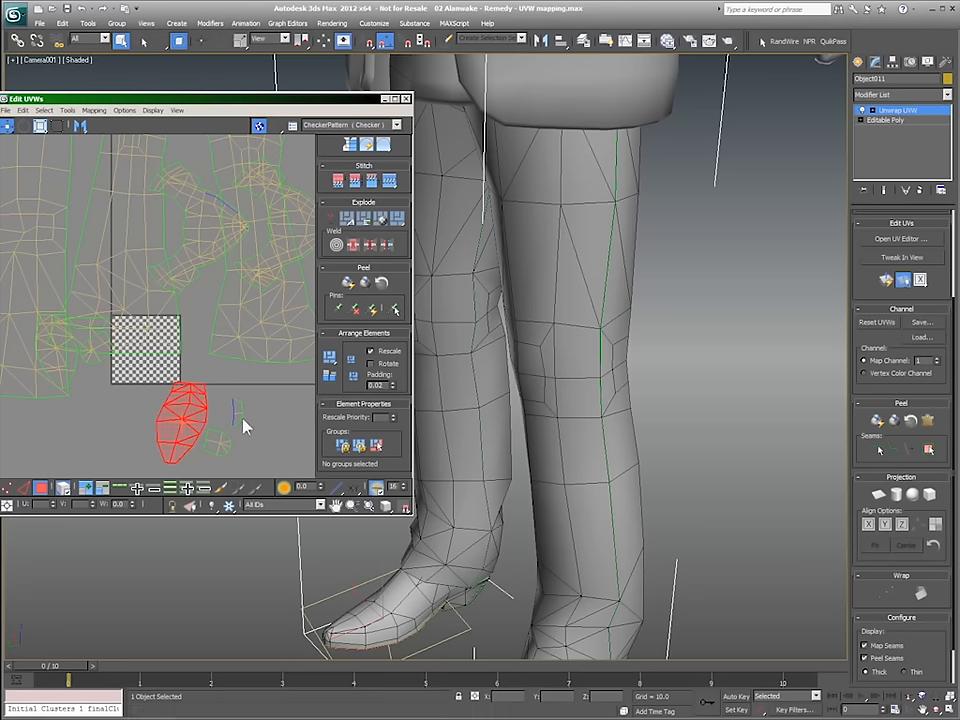
pyautogui.keyDown('ctrl'); pyautogui.click(239, 413); pyautogui.keyUp('ctrl')
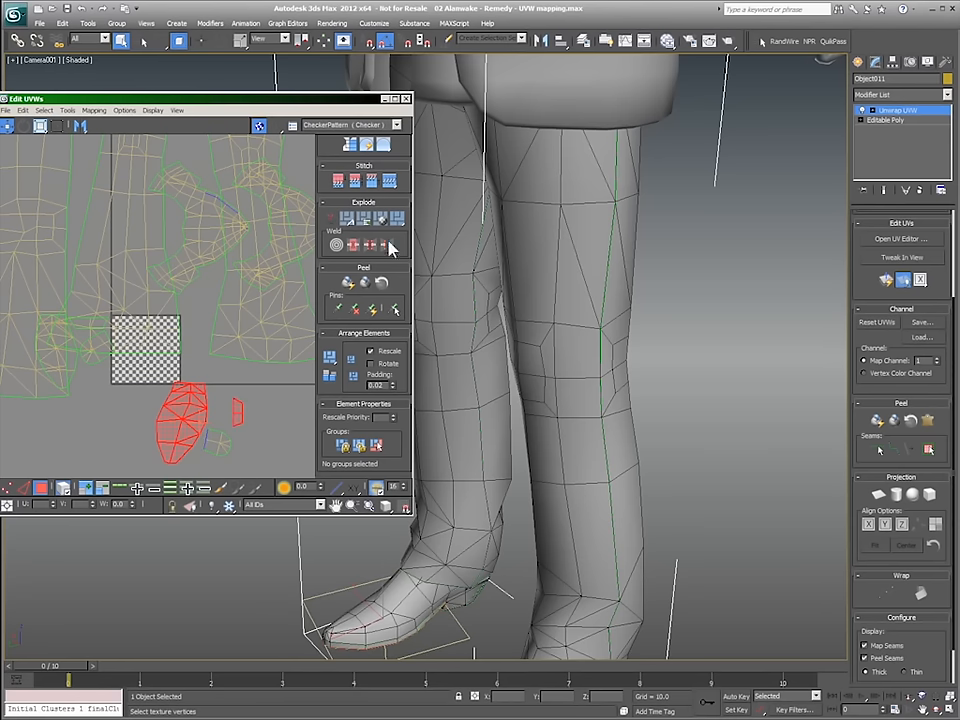
pyautogui.click(390, 182)
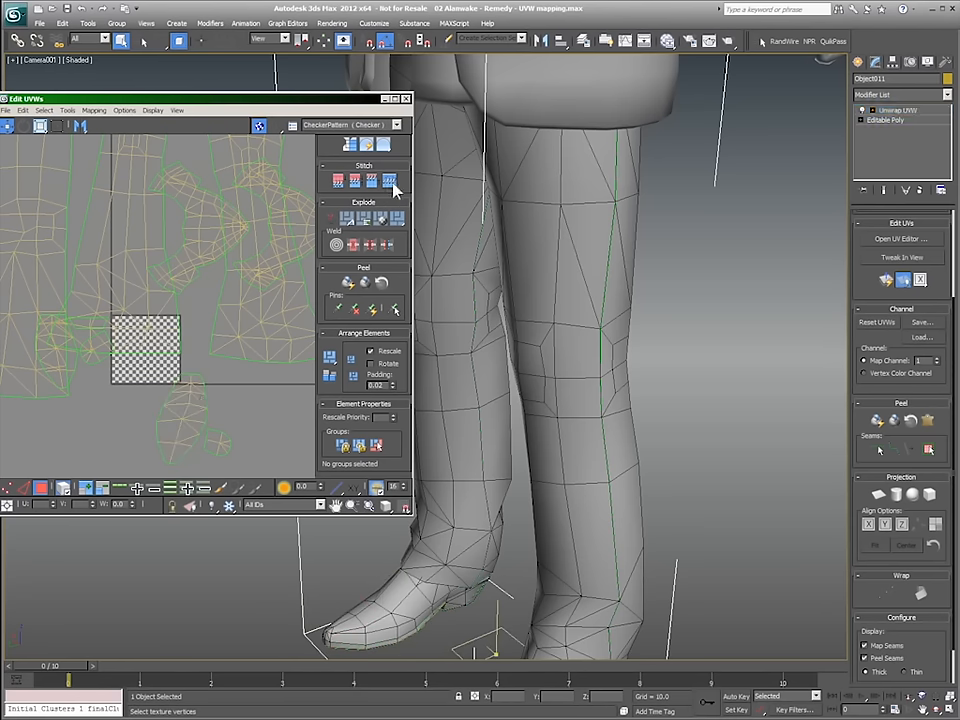
pyautogui.keyDown('ctrl'); pyautogui.click(221, 437); pyautogui.keyUp('ctrl')
pyautogui.click(390, 184)
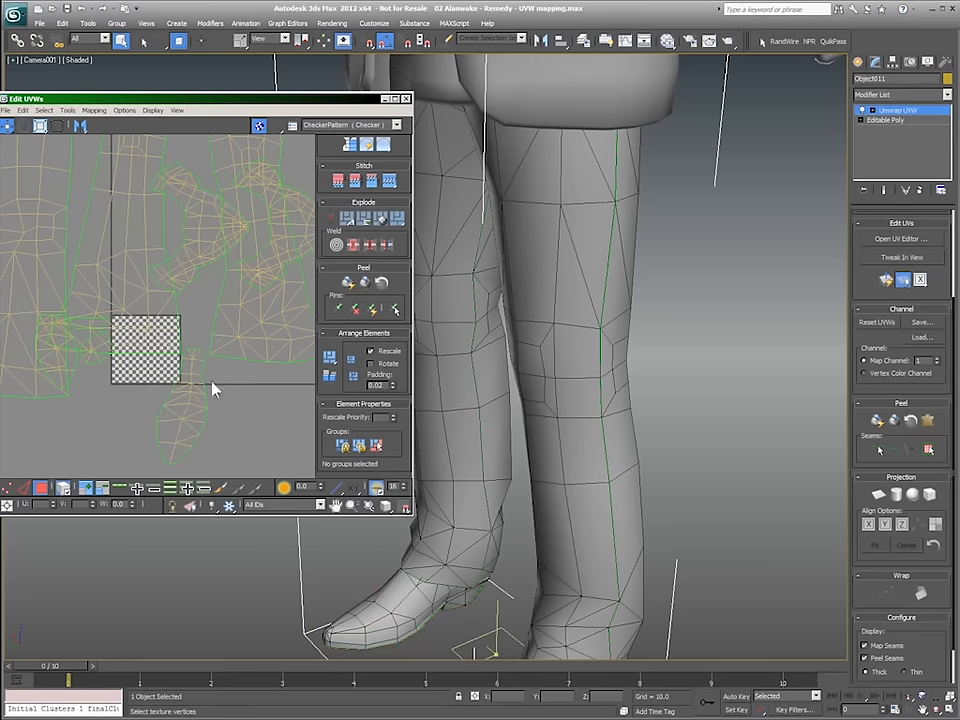
pyautogui.moveTo(200, 394); pyautogui.dragTo(221, 418)
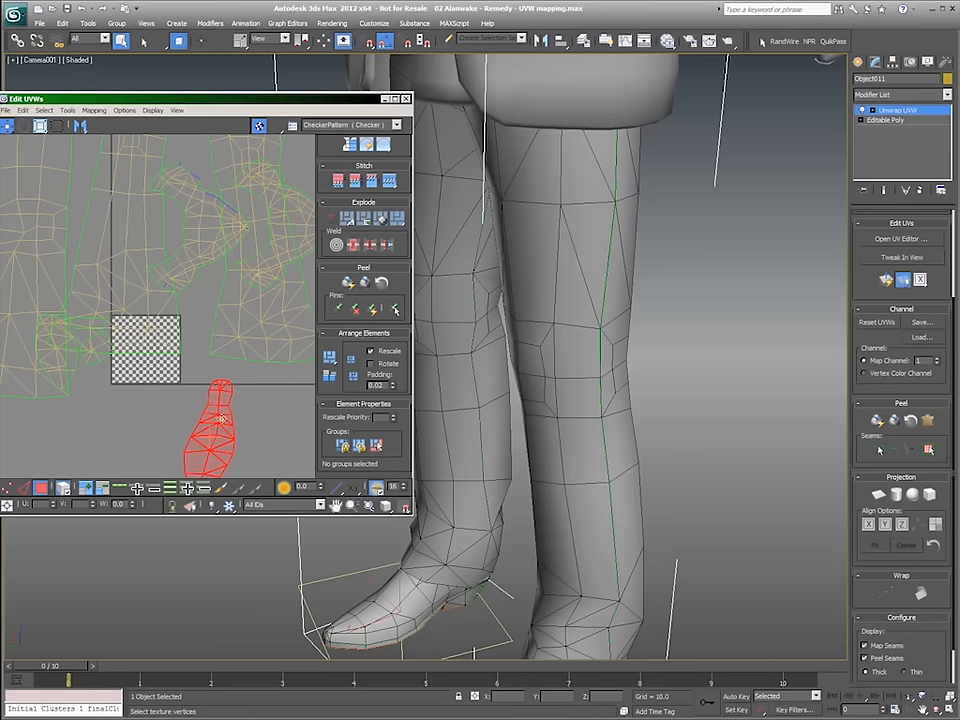
# Move the enlarged trouser shells out of the way and rescale the second sole's three shells to matching proportions.
pyautogui.moveTo(125, 293); pyautogui.dragTo(128, 175)
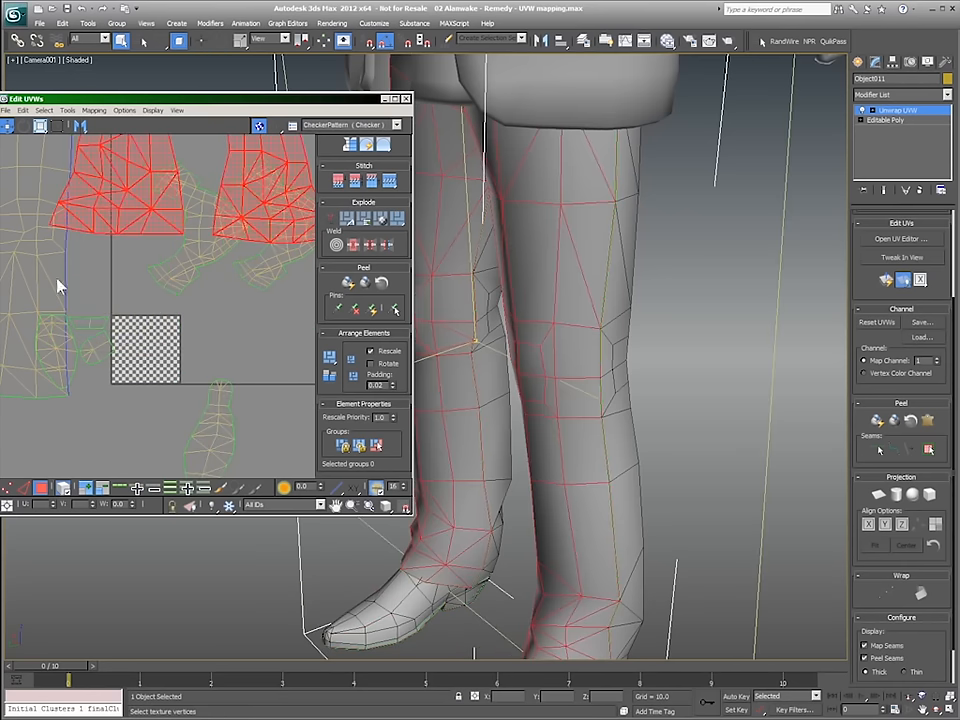
pyautogui.moveTo(52, 279); pyautogui.dragTo(21, 236)
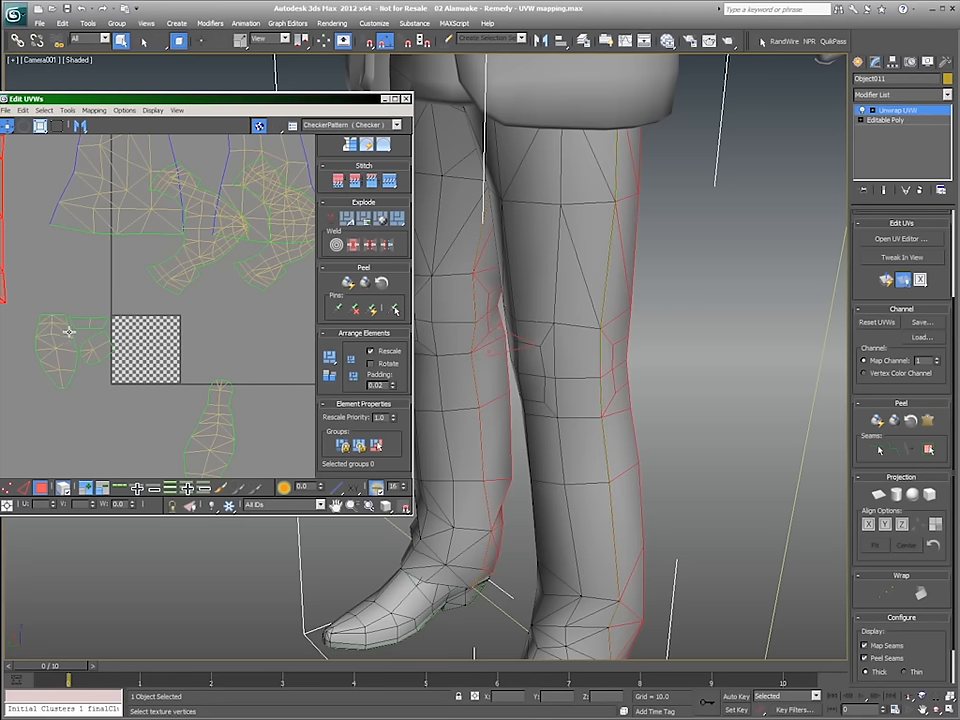
pyautogui.moveTo(22, 303); pyautogui.dragTo(128, 412)
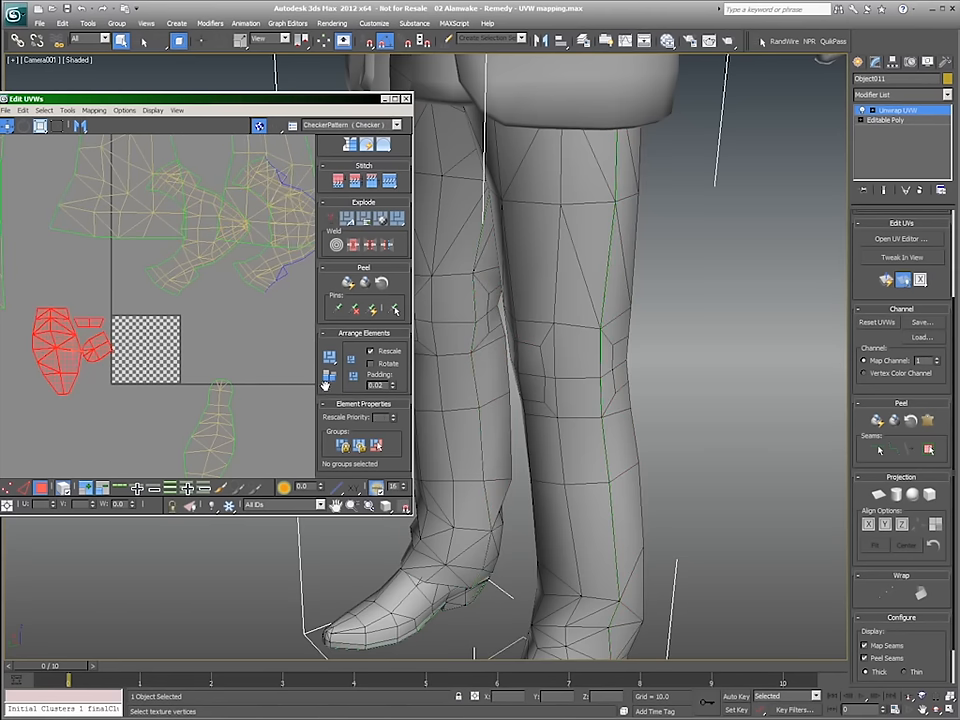
pyautogui.click(148, 348)
# Stitch the second sole's heel strip and small heel shell onto it, and place the joined shell beside the first sole.
pyautogui.click(60, 338)
pyautogui.keyDown('ctrl'); pyautogui.click(95, 322); pyautogui.keyUp('ctrl')
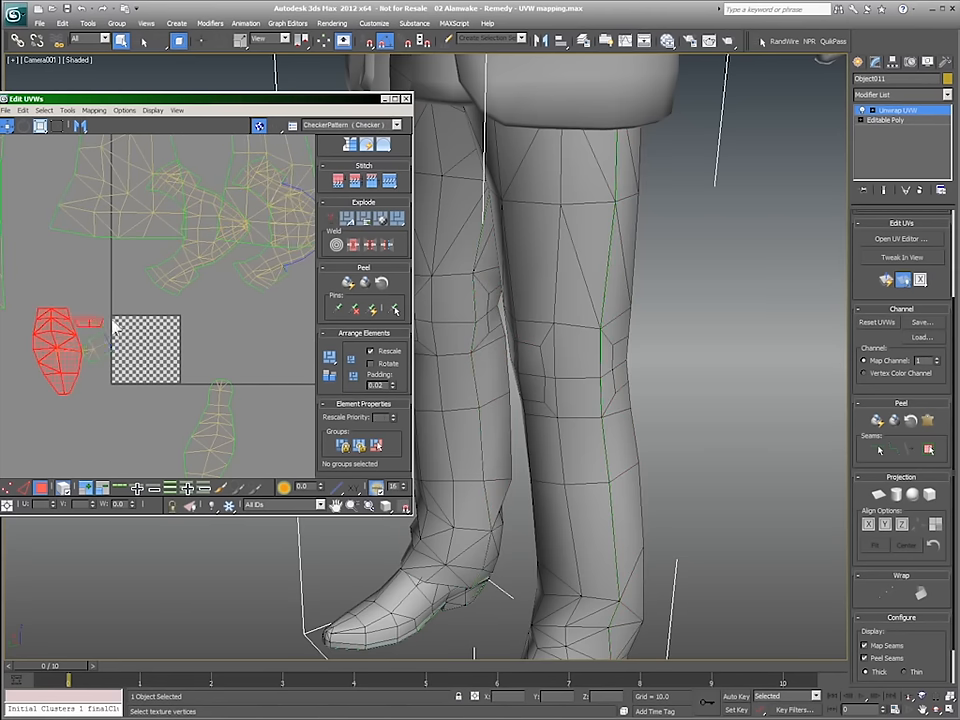
pyautogui.click(389, 181)
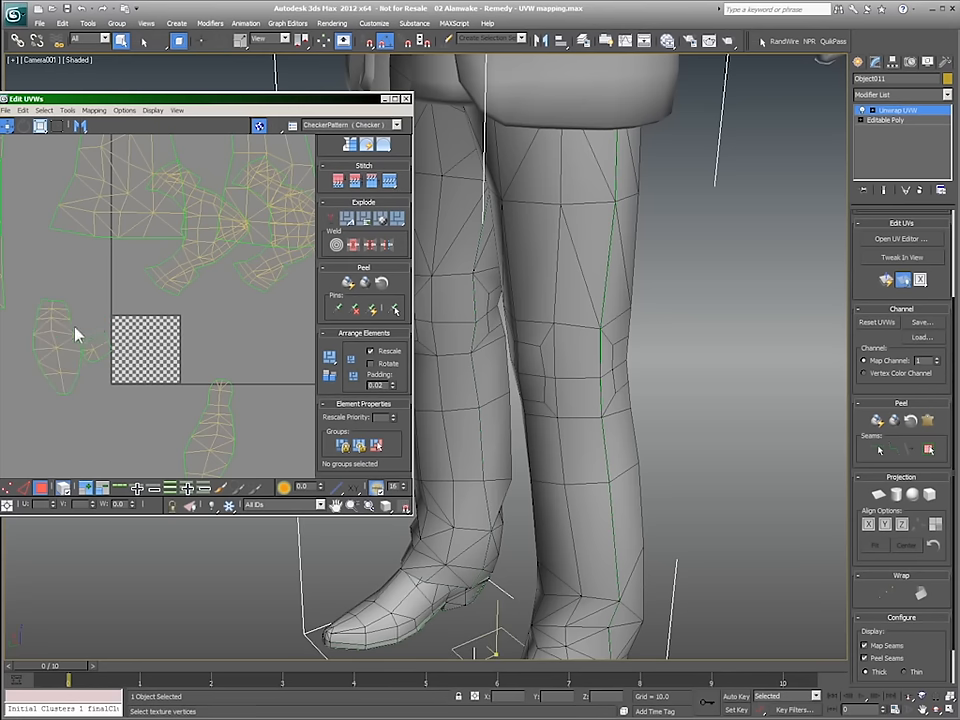
pyautogui.keyDown('ctrl'); pyautogui.click(99, 344); pyautogui.keyUp('ctrl')
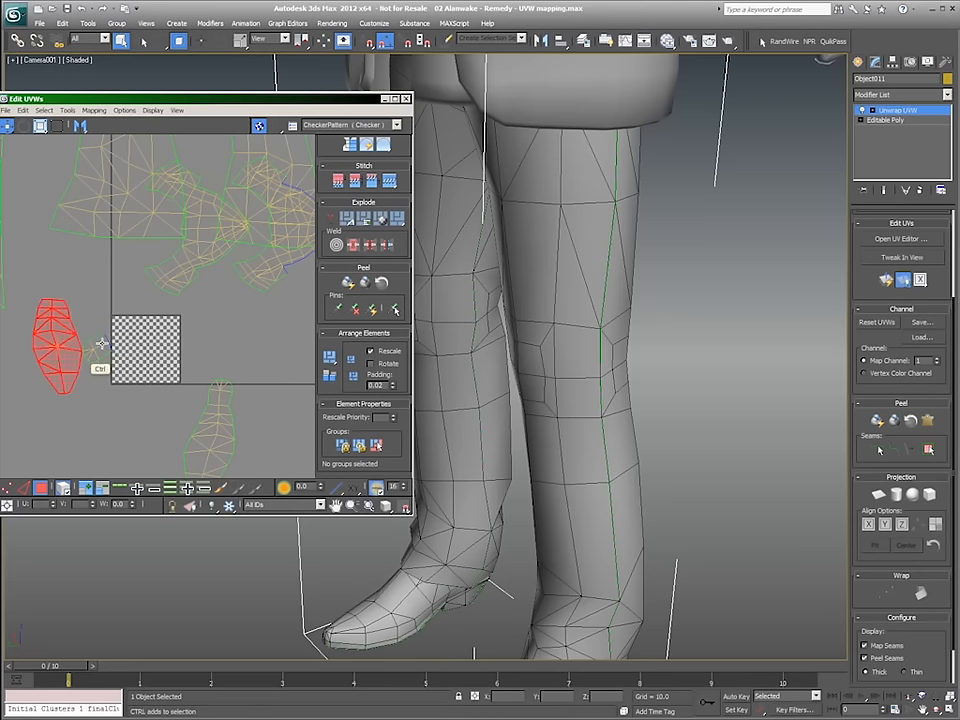
pyautogui.click(387, 184)
pyautogui.moveTo(76, 359); pyautogui.dragTo(171, 456)
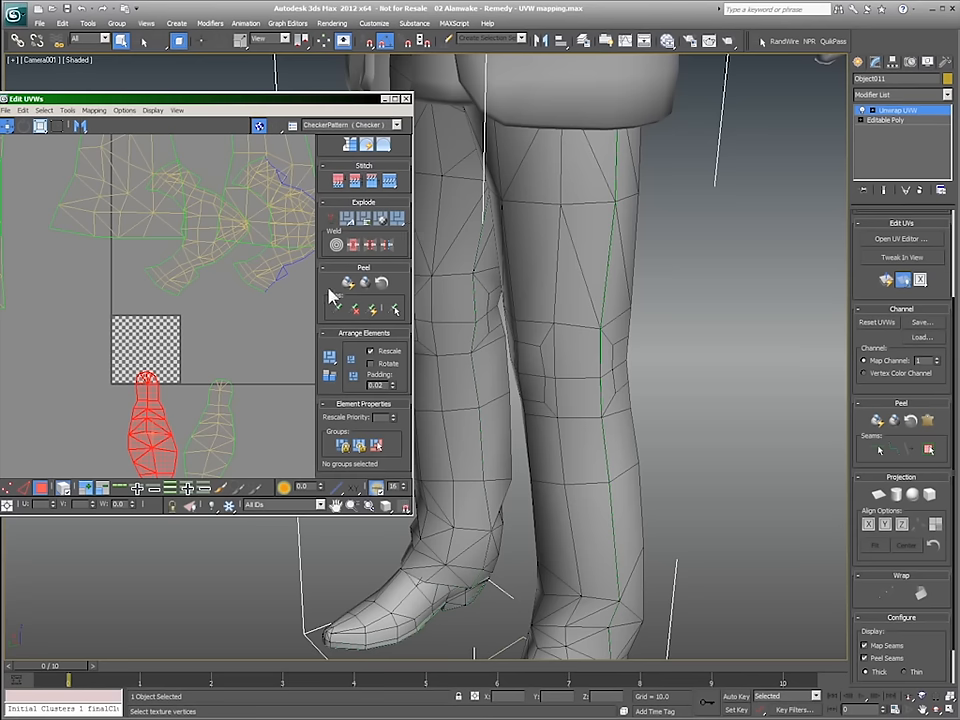
# Rotate the second sole shell by half a turn and nudge it next to the first sole.
pyautogui.moveTo(323, 306); pyautogui.dragTo(326, 357)
pyautogui.click(384, 160)
pyautogui.click(388, 163)
pyautogui.moveTo(172, 412); pyautogui.dragTo(178, 414)
# Group both sole shells and lower the group's rescale priority to about 0.16.
pyautogui.moveTo(103, 361); pyautogui.dragTo(292, 520)
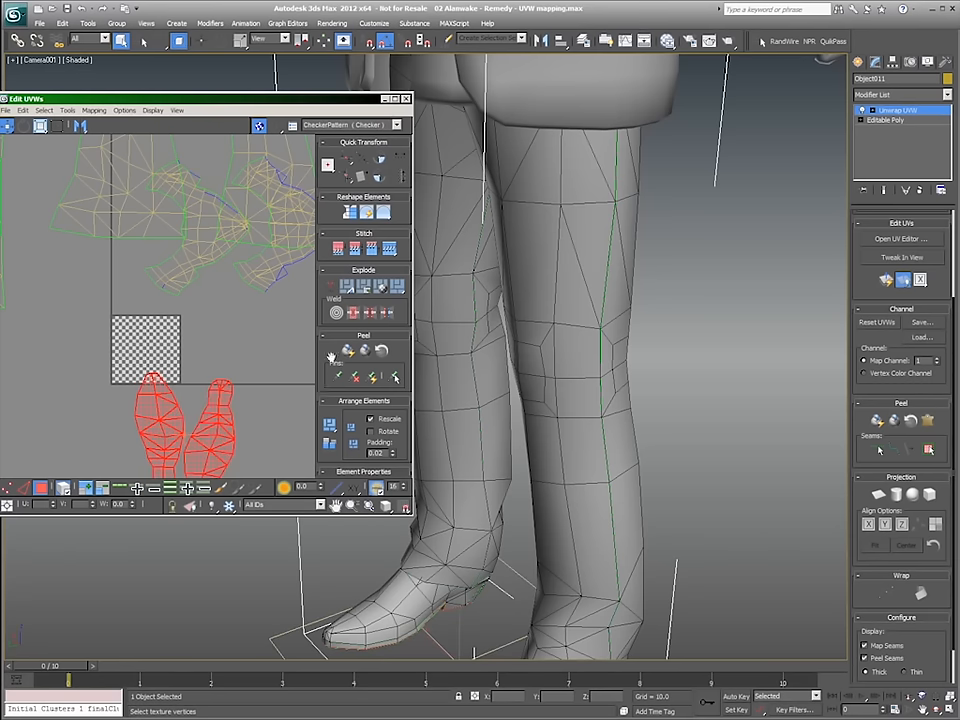
pyautogui.scroll(-3, 331, 357)
pyautogui.click(345, 443)
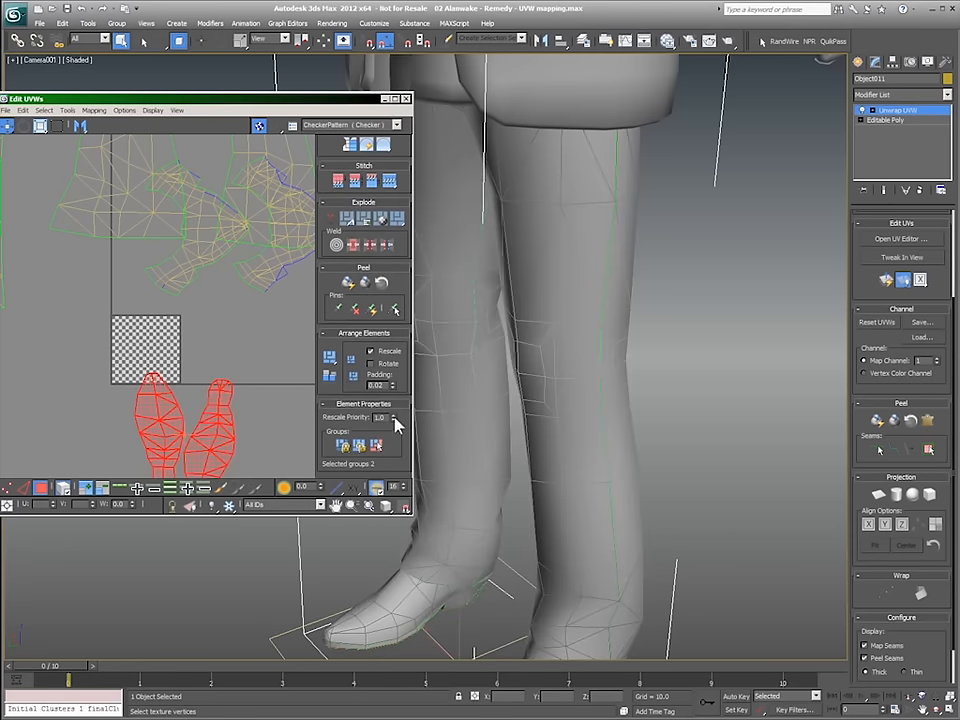
pyautogui.moveTo(396, 438); pyautogui.dragTo(398, 448)
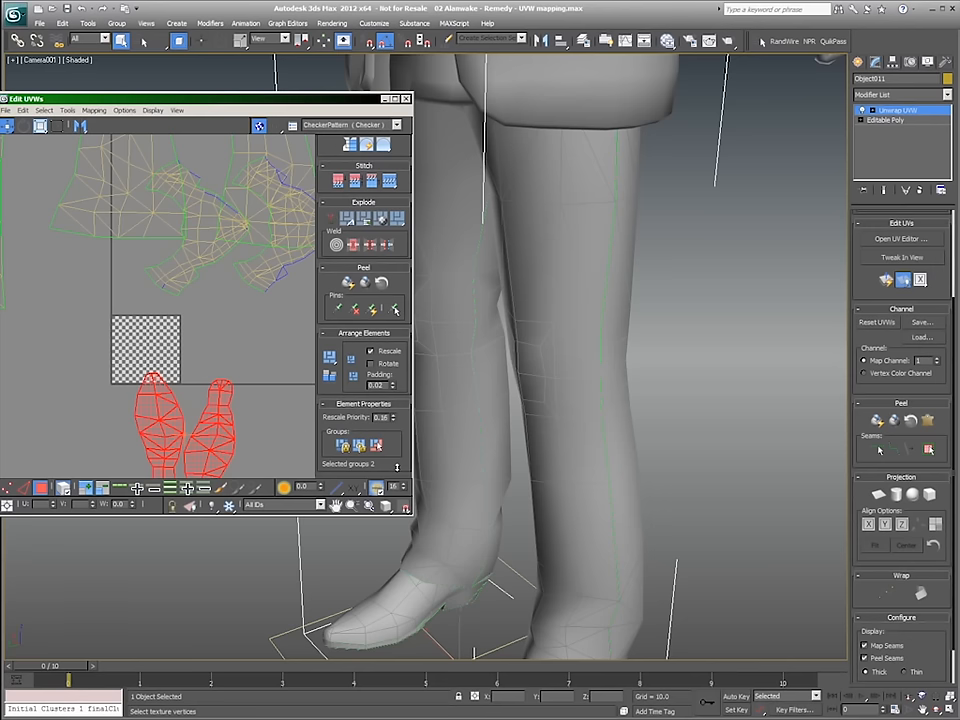
# Select all UV shells, rescale them according to their group priorities and pack them into the checkered tile.
pyautogui.click(244, 385)
pyautogui.hotkey('ctrl', 'a')
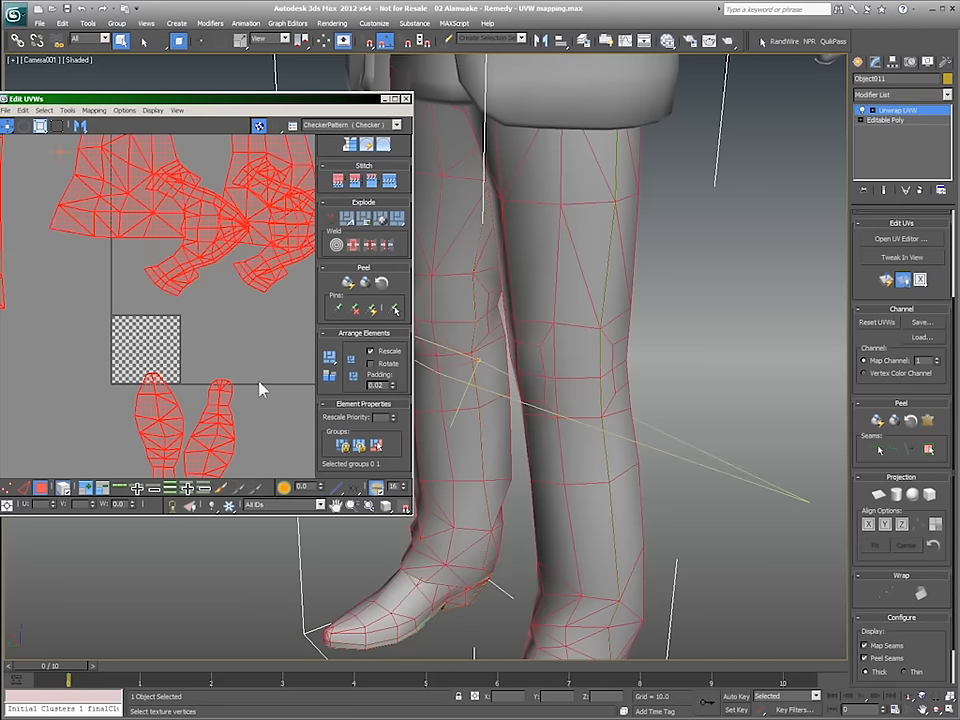
pyautogui.click(330, 377)
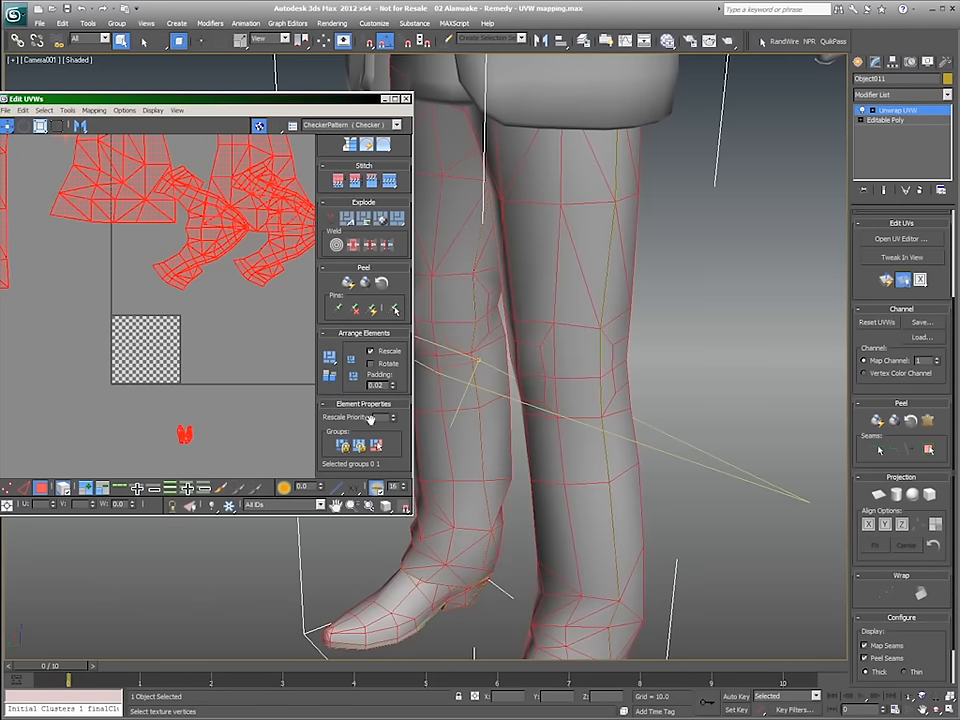
pyautogui.click(330, 376)
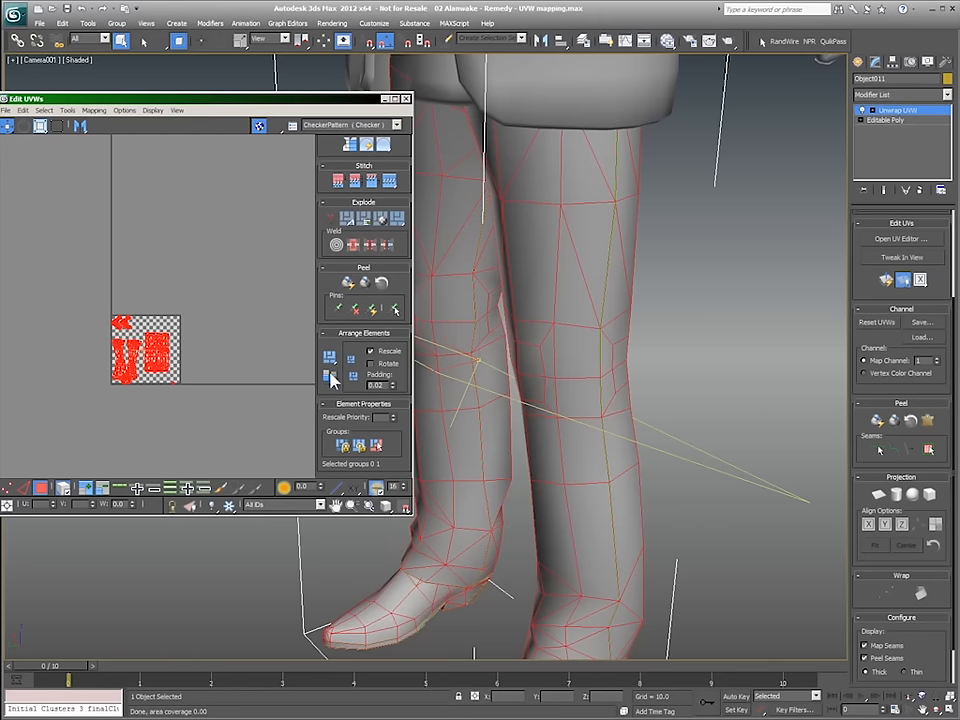
# Display the CheckerPattern texture on the model and fit the packed UV layout in the editor view.
pyautogui.click(356, 124)
pyautogui.click(340, 136)
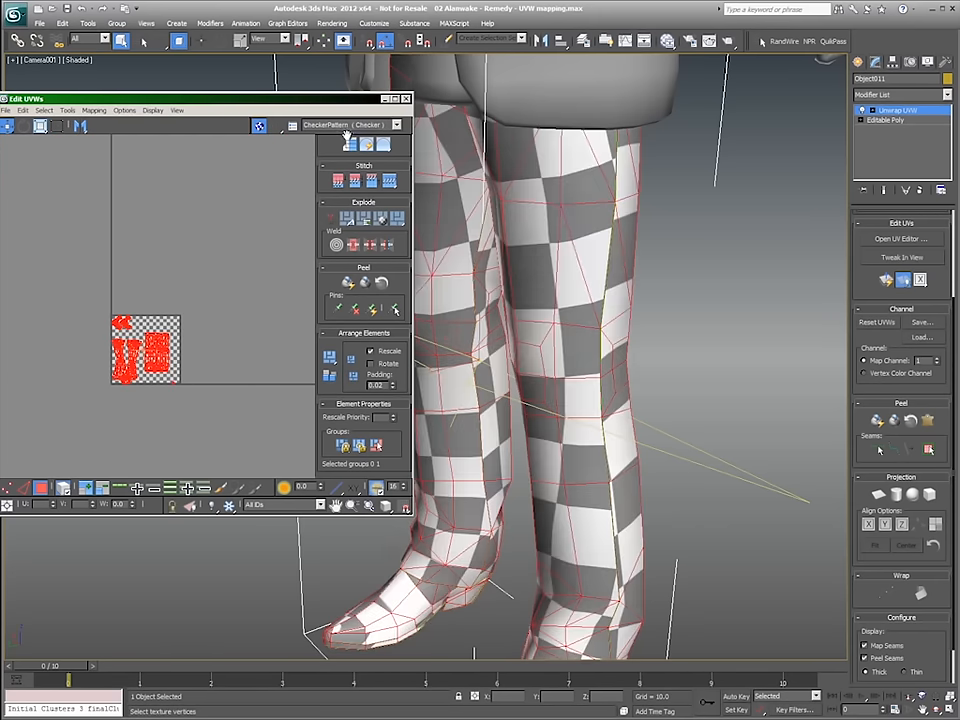
pyautogui.click(386, 505)
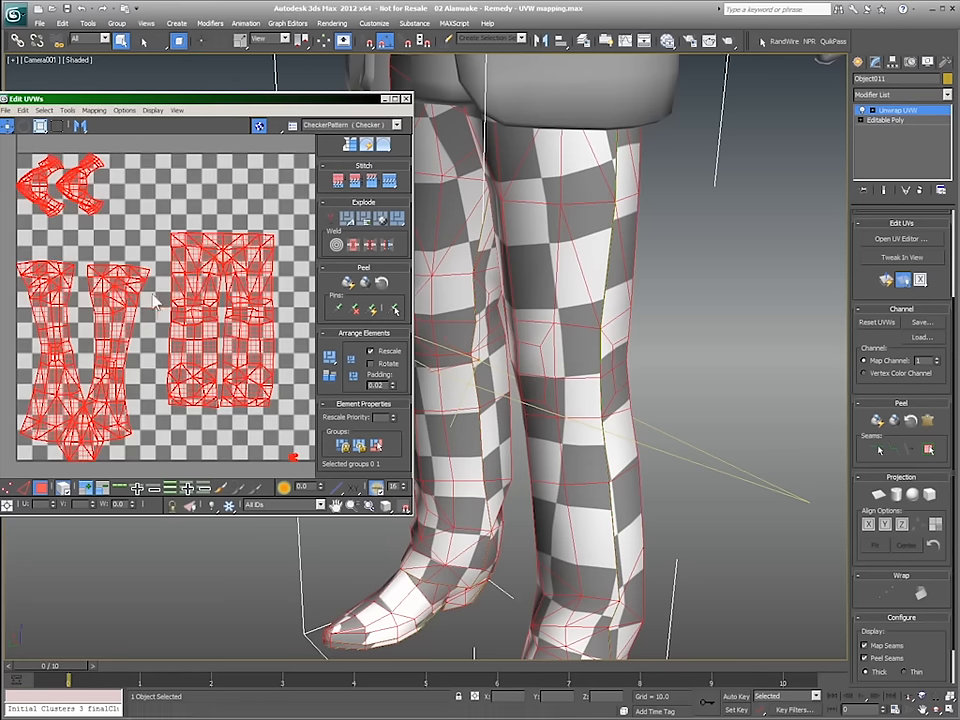
# Select the grouped shoe UV shells and enlarge them proportionally with the freeform gizmo.
pyautogui.click(146, 214)
pyautogui.moveTo(8, 145); pyautogui.dragTo(143, 249)
pyautogui.click(58, 126)
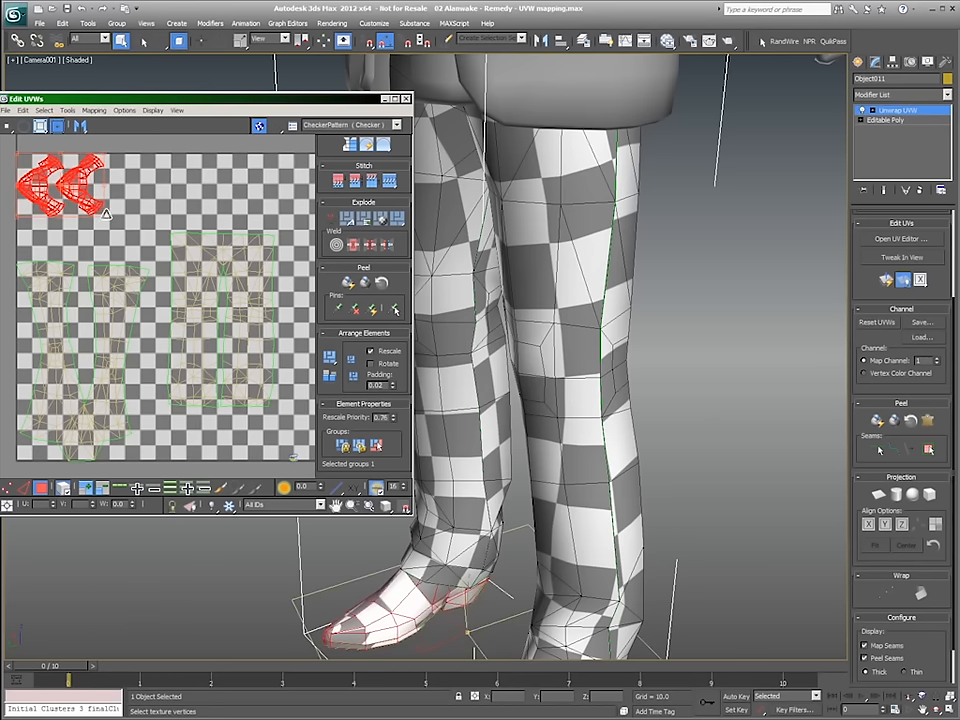
pyautogui.moveTo(103, 217); pyautogui.dragTo(133, 241)
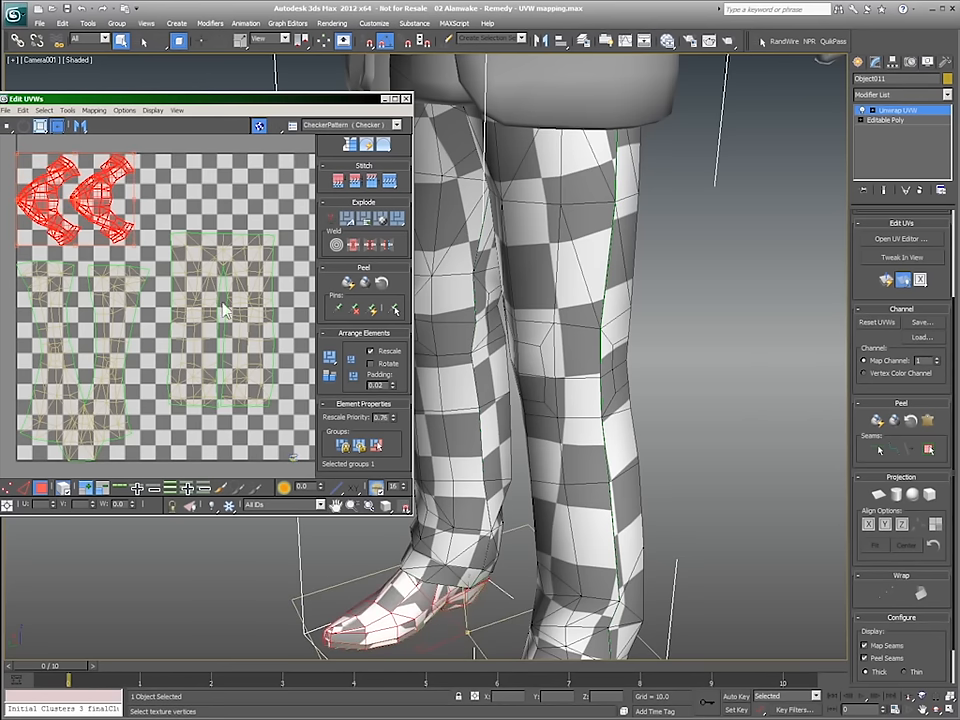
# Move the rectangular pair of grouped trouser shells to the tile's upper right corner and enlarge it with the freeform gizmo.
pyautogui.click(208, 316)
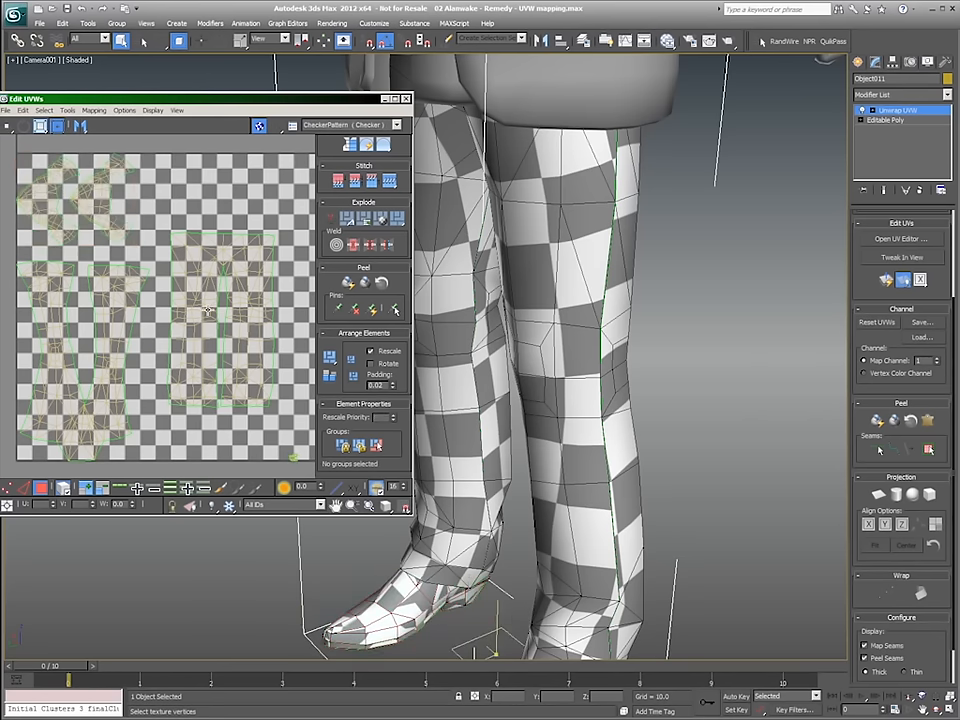
pyautogui.click(204, 313)
pyautogui.moveTo(204, 311); pyautogui.dragTo(244, 241)
pyautogui.moveTo(202, 337); pyautogui.dragTo(172, 376)
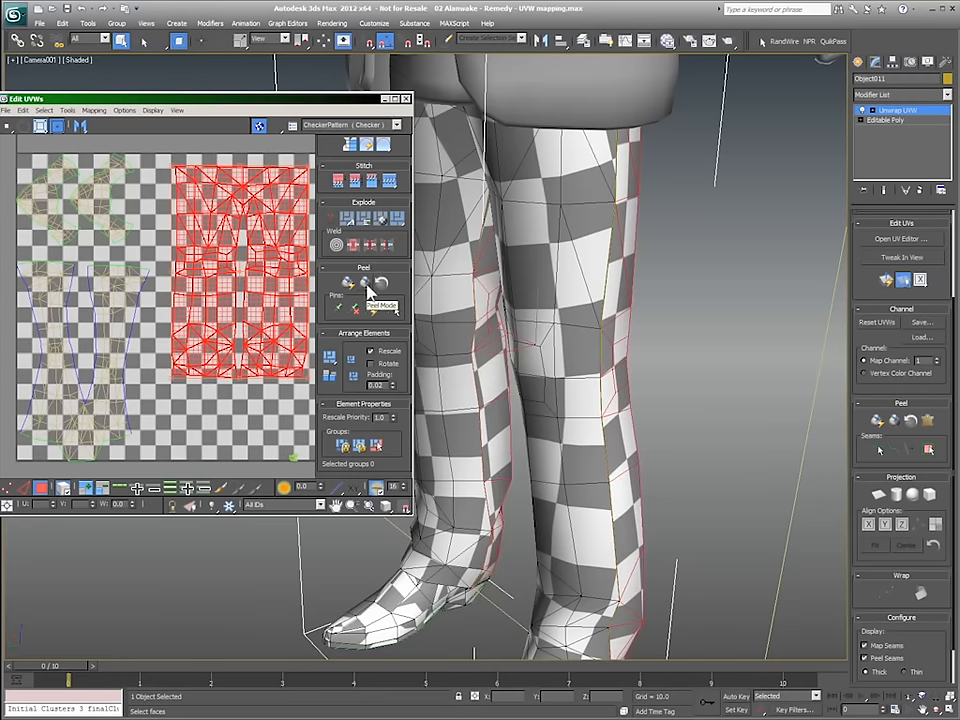
pyautogui.moveTo(322, 418); pyautogui.dragTo(323, 421)
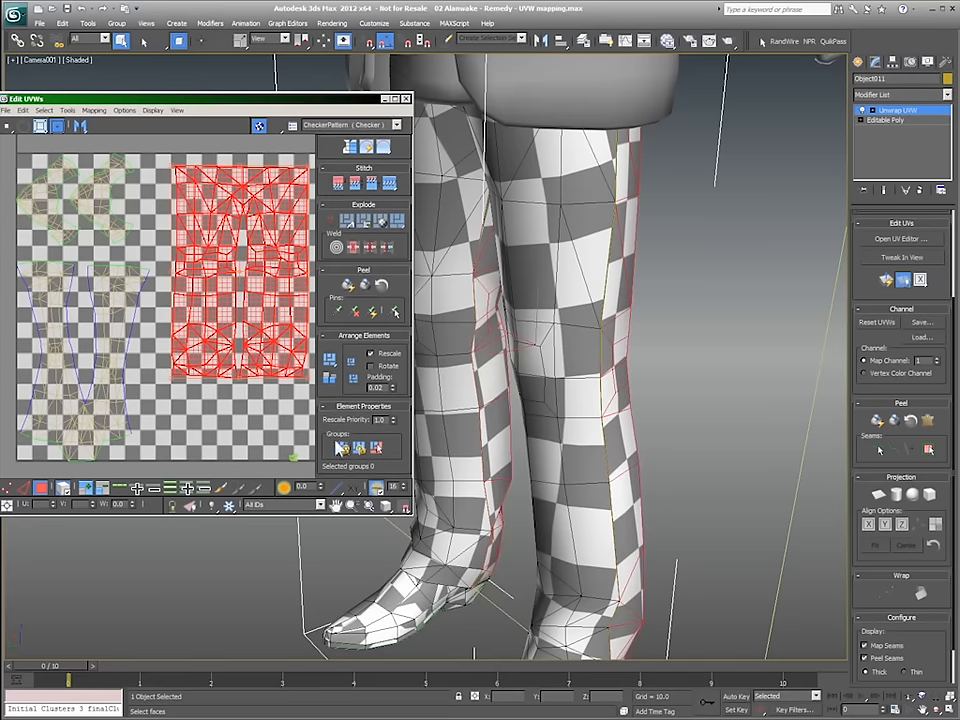
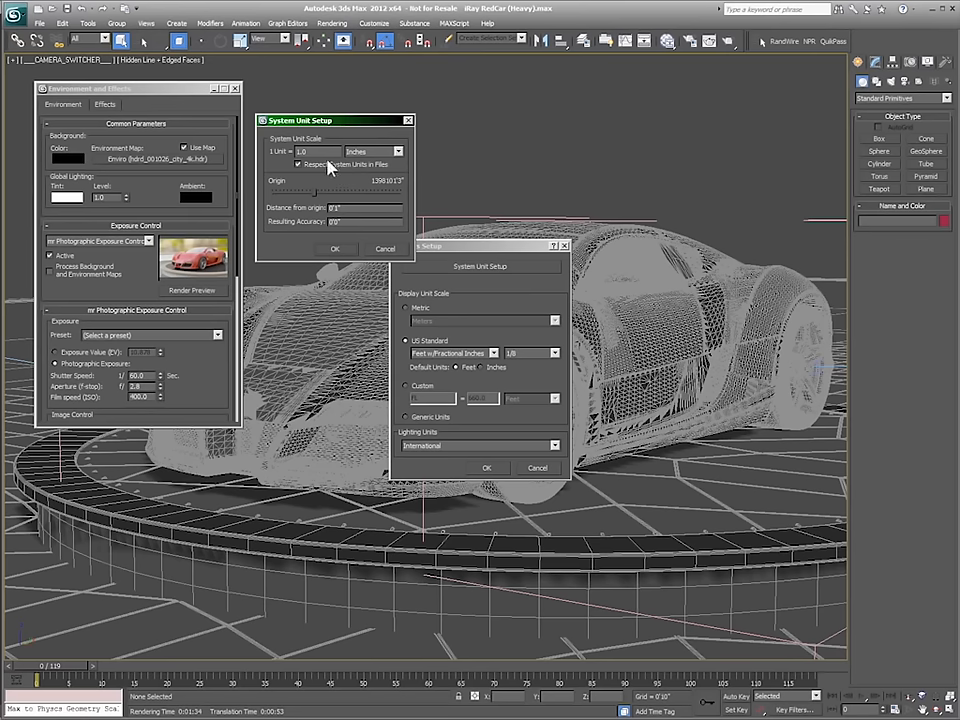
# Accept the system unit scale of 1 unit = 1.0 inches and the US Standard display units for the car scene.
pyautogui.click(334, 250)
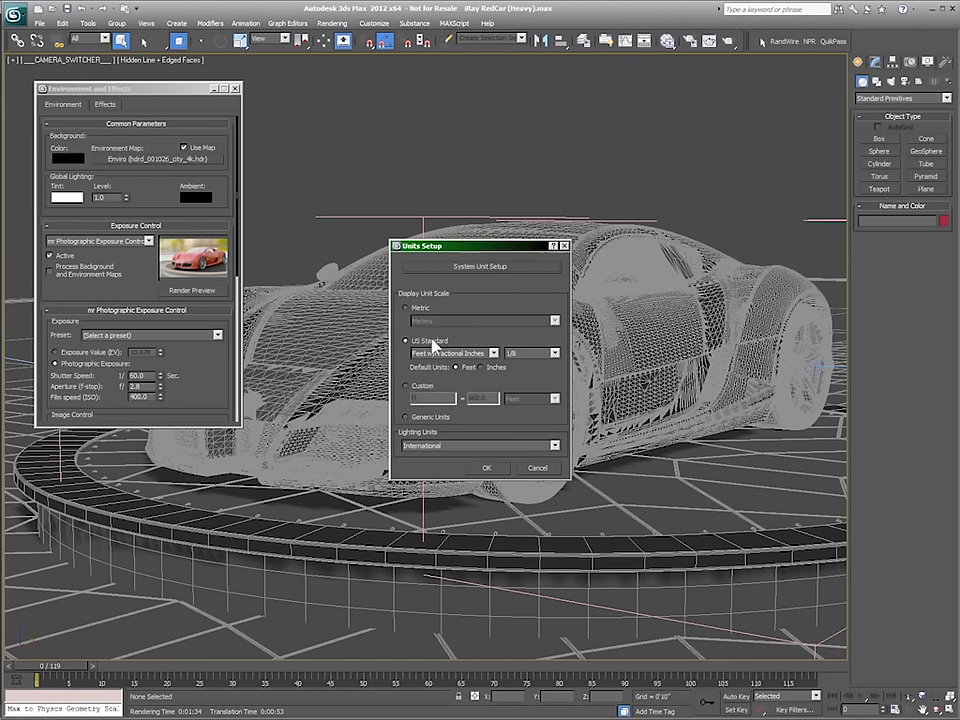
pyautogui.click(489, 467)
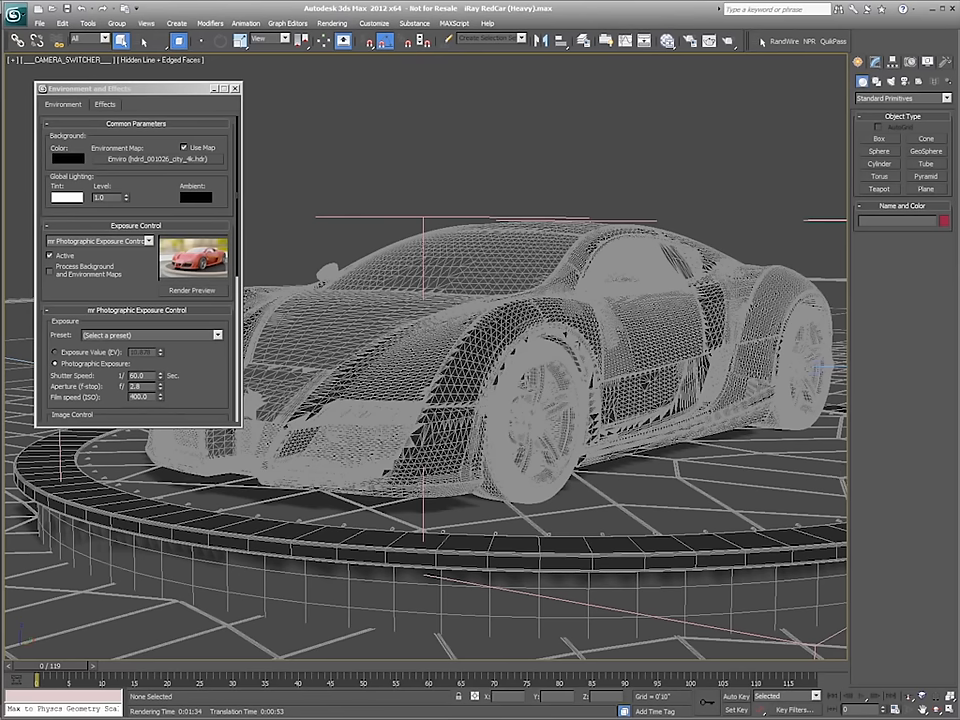
# Review the photometric light types and the Daylight System entry among the lights available for the car scene.
pyautogui.hotkey('alt', 'Tab')
pyautogui.click(890, 82)
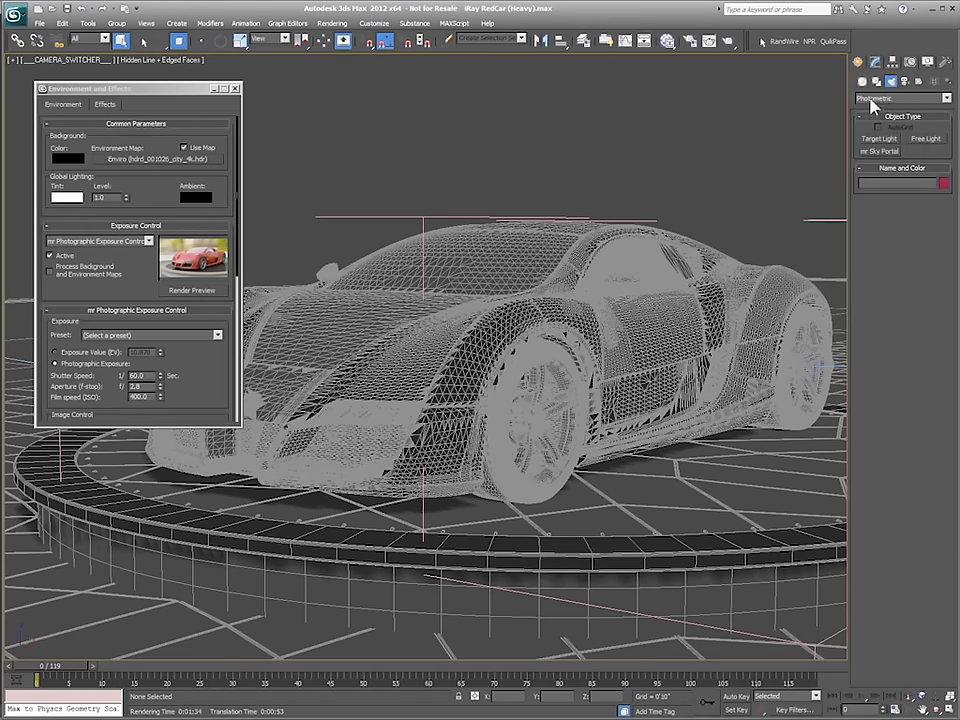
pyautogui.click(873, 99)
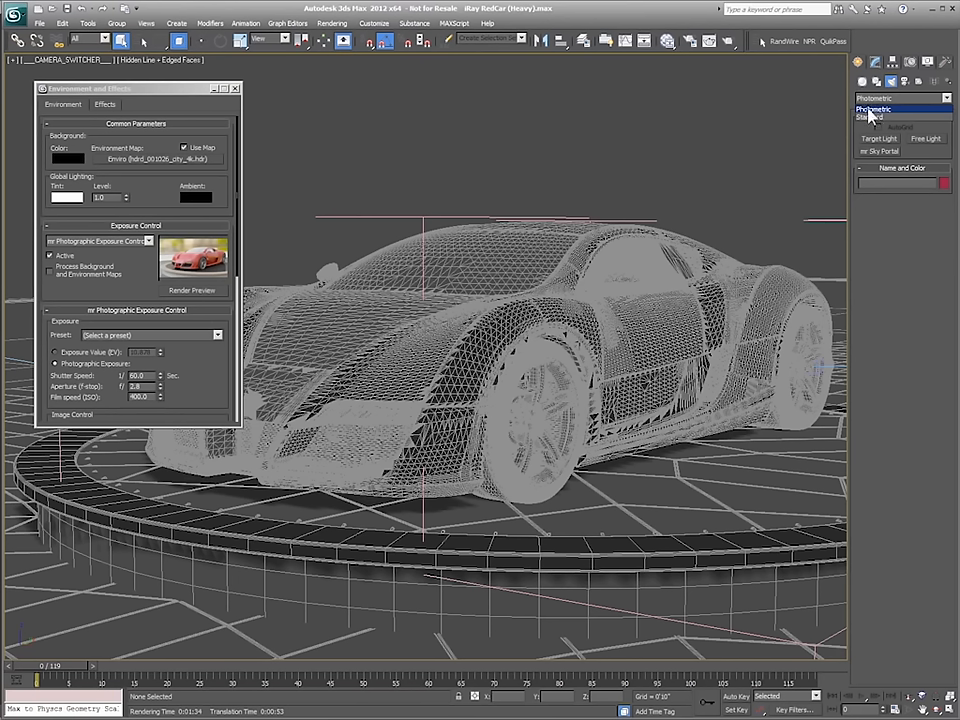
pyautogui.click(870, 110)
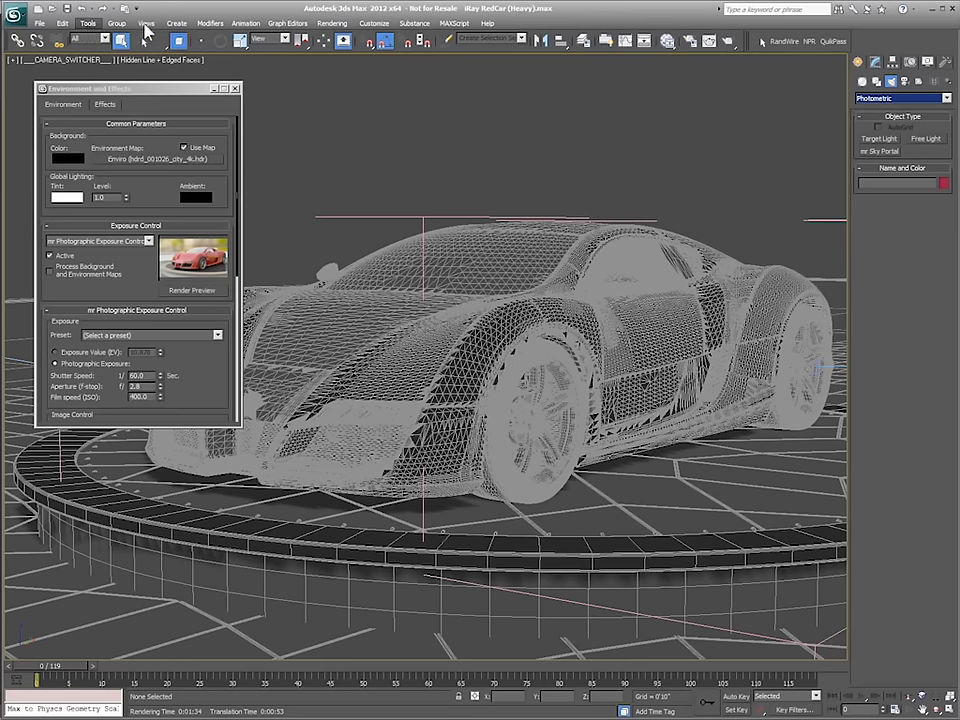
pyautogui.click(182, 27)
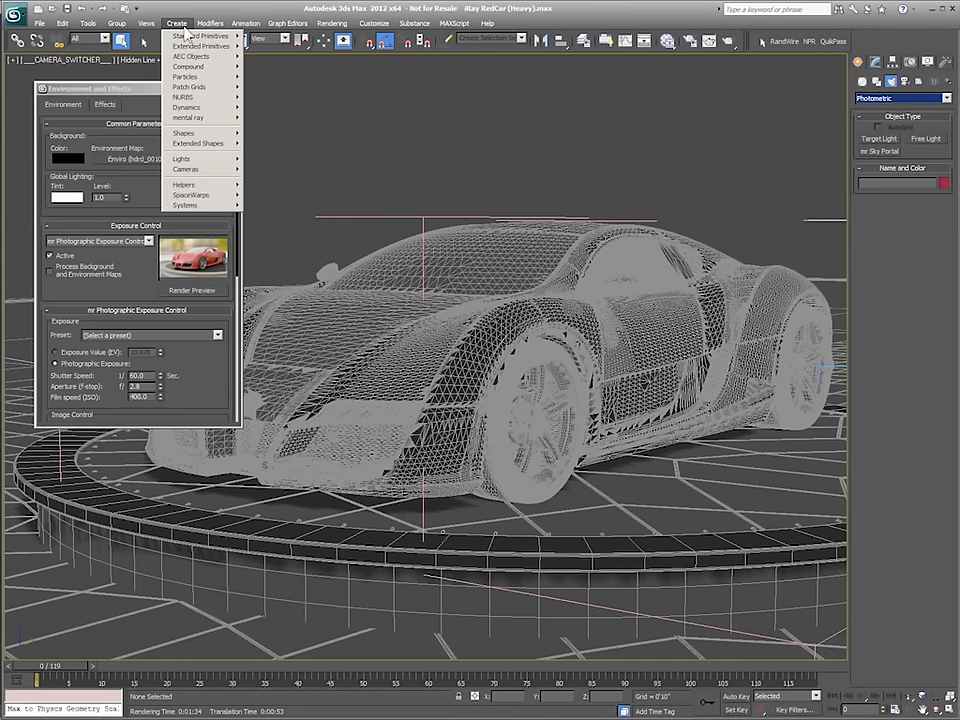
pyautogui.moveTo(210, 162)
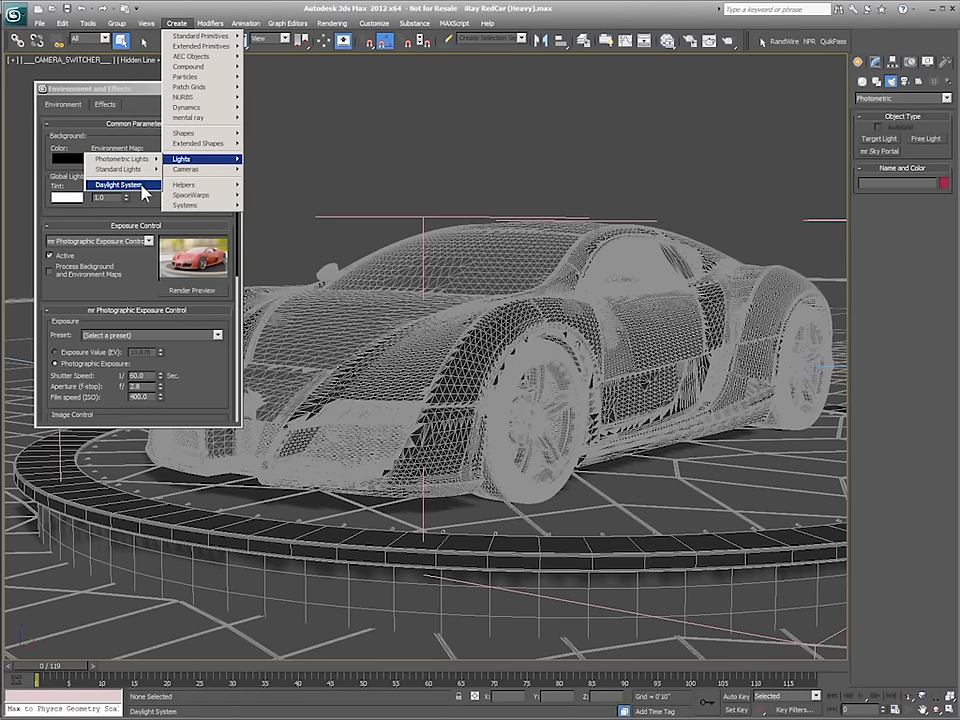
pyautogui.click(133, 97)
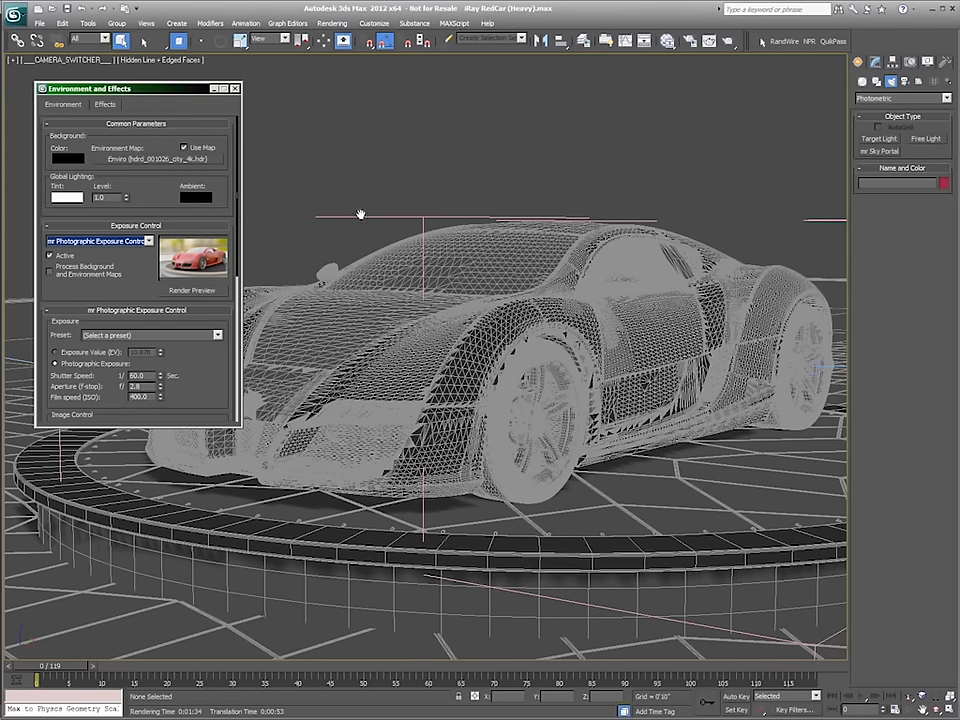
# Place a standard Skylight in the empty background area above the car.
pyautogui.click(880, 98)
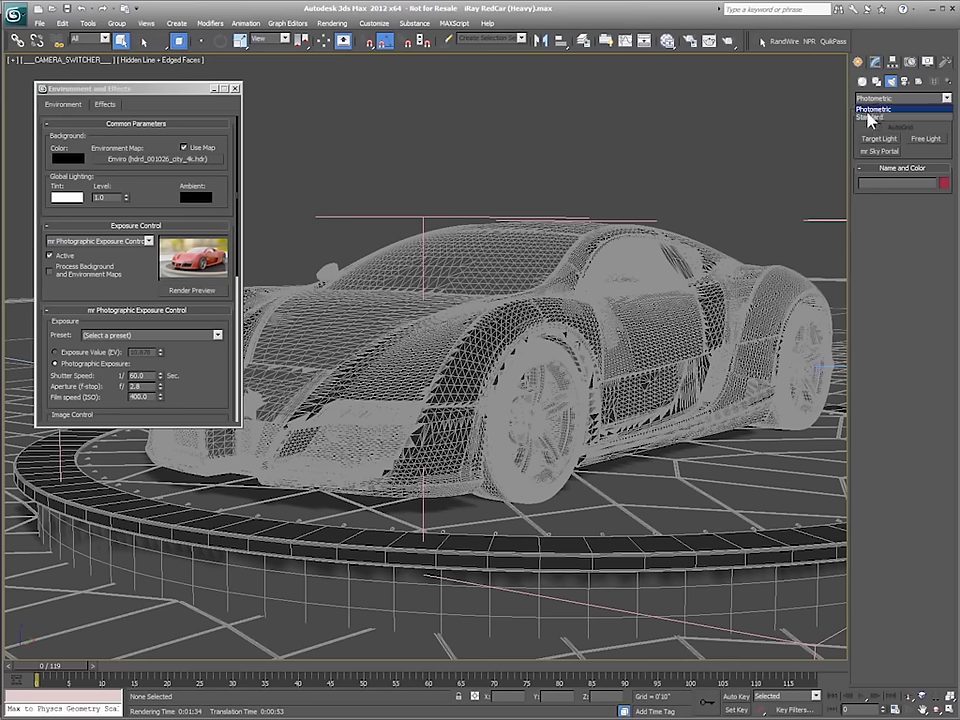
pyautogui.click(871, 118)
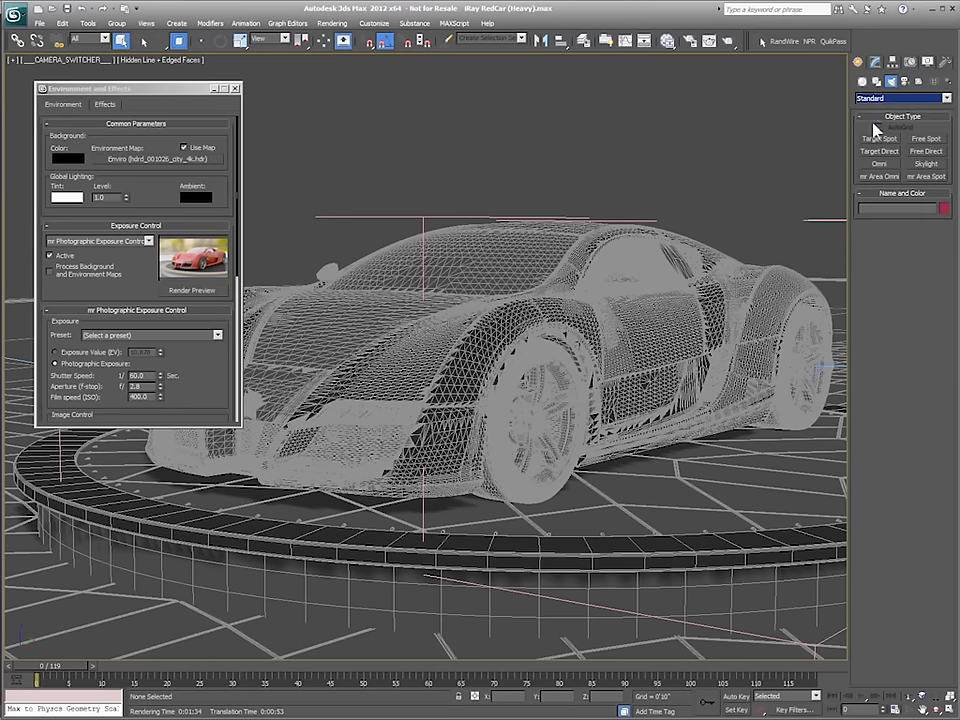
pyautogui.click(925, 165)
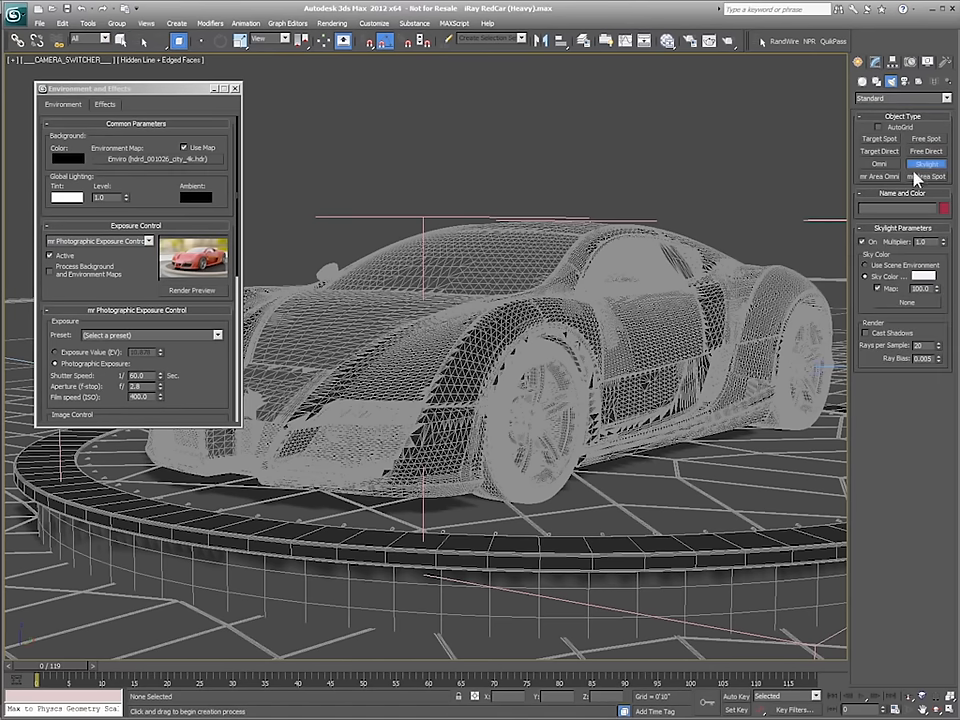
pyautogui.click(716, 180)
# Review the mr Photographic Exposure Control's preset options and its shutter speed, aperture and film speed settings.
pyautogui.click(151, 186)
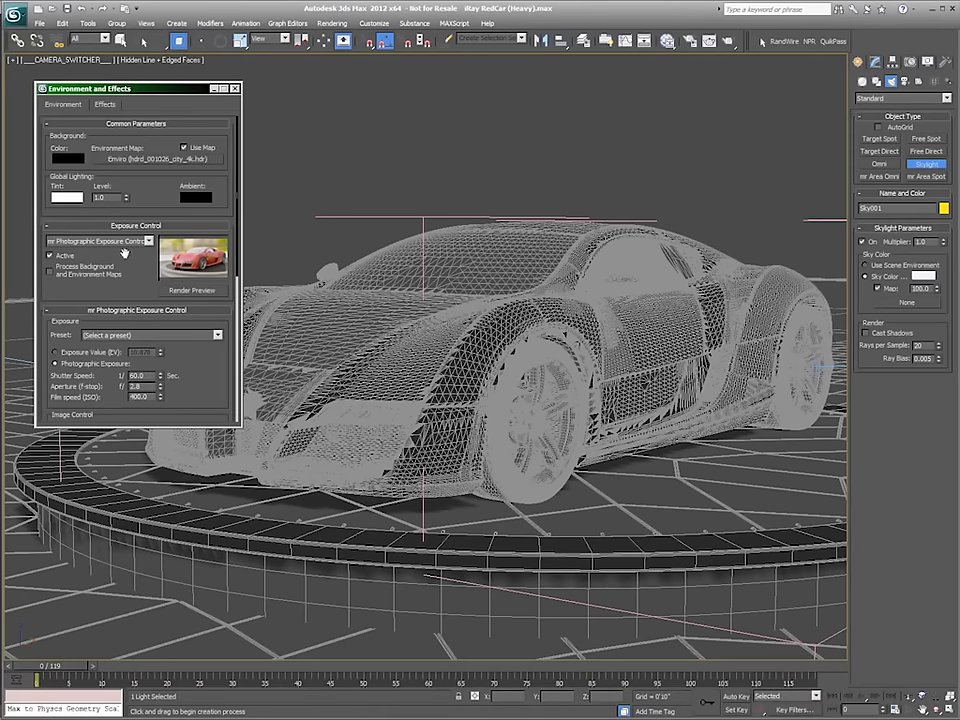
pyautogui.moveTo(123, 253); pyautogui.dragTo(145, 172)
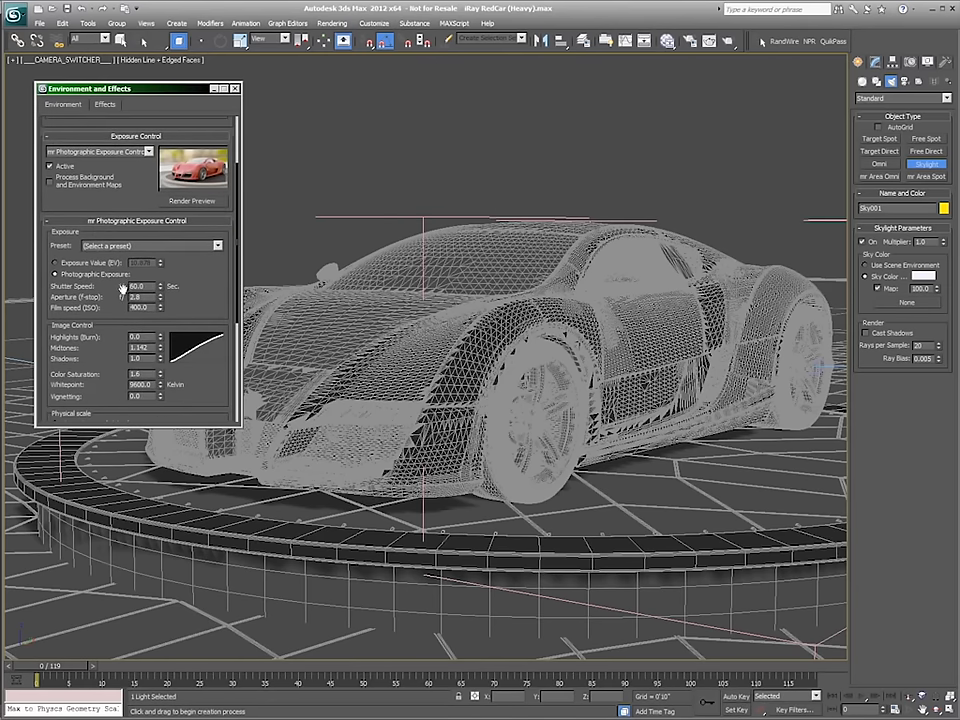
pyautogui.click(172, 245)
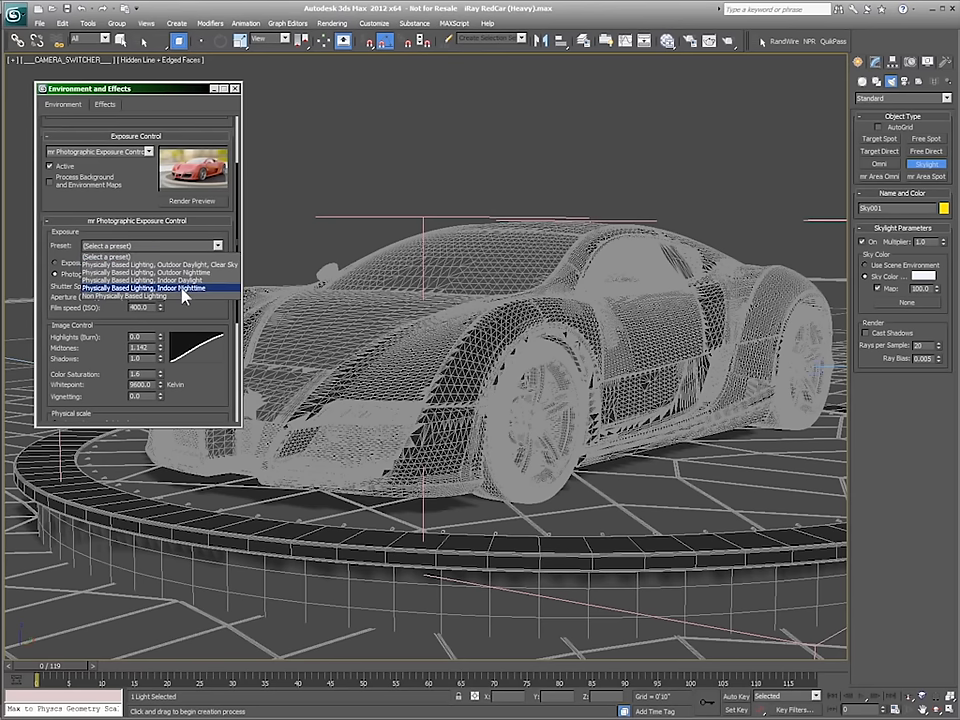
pyautogui.click(131, 206)
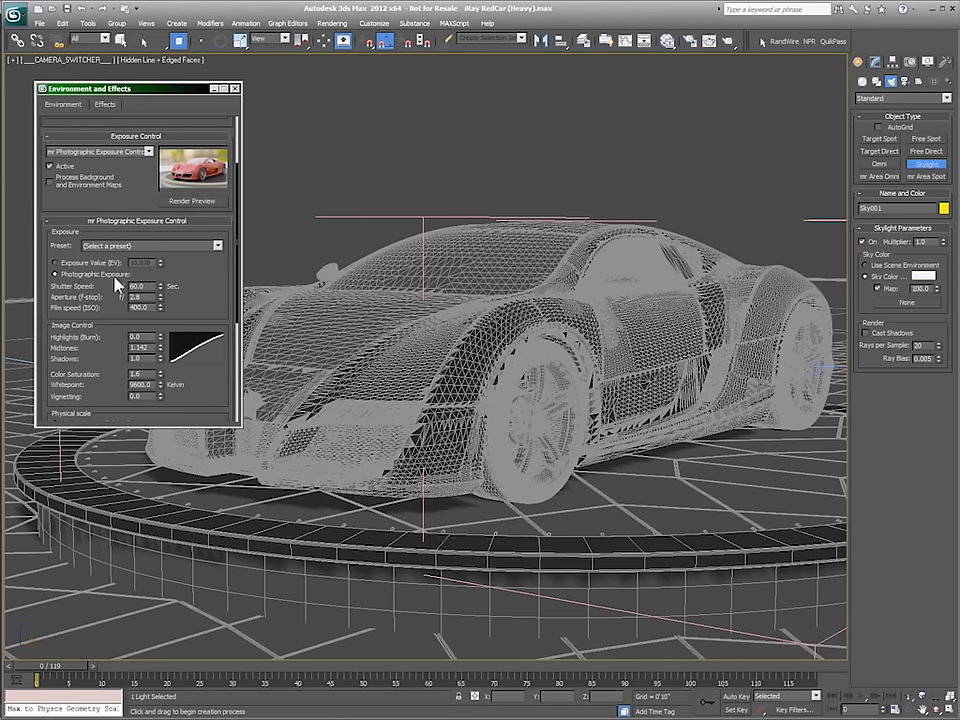
pyautogui.doubleClick(138, 286)
pyautogui.scroll(2, 55, 220)
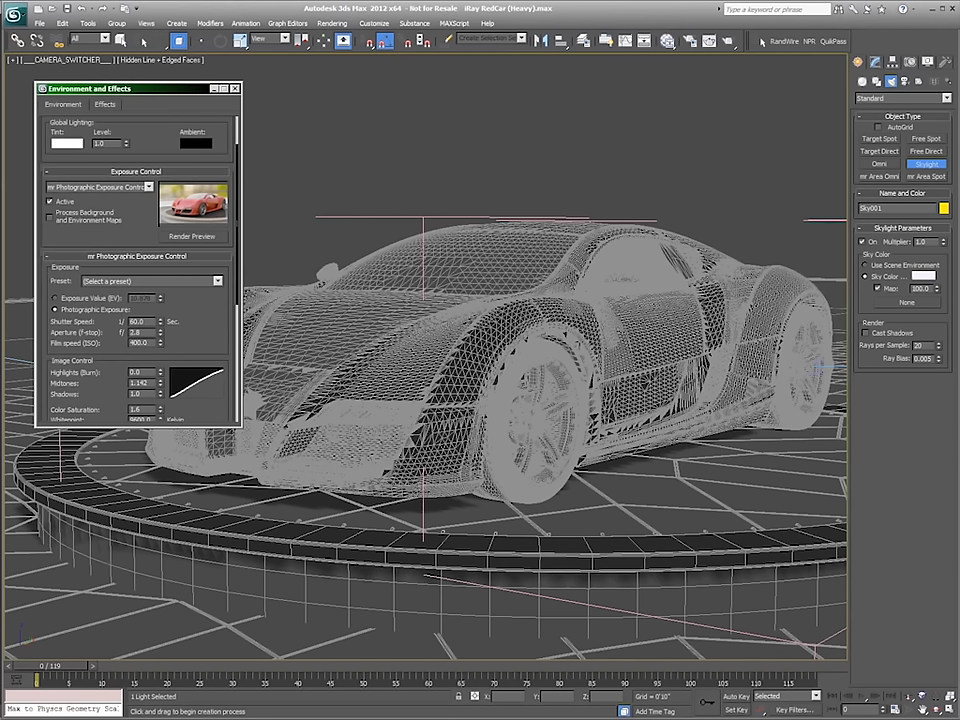
# Open the Material Editor and select the unused grey 13 - Default Arch & Design sample.
pyautogui.hotkey('alt', 'Tab')
pyautogui.moveTo(668, 47)
pyautogui.mouseDown()
pyautogui.moveTo(678, 64)
pyautogui.moveTo(670, 62)
pyautogui.mouseUp()
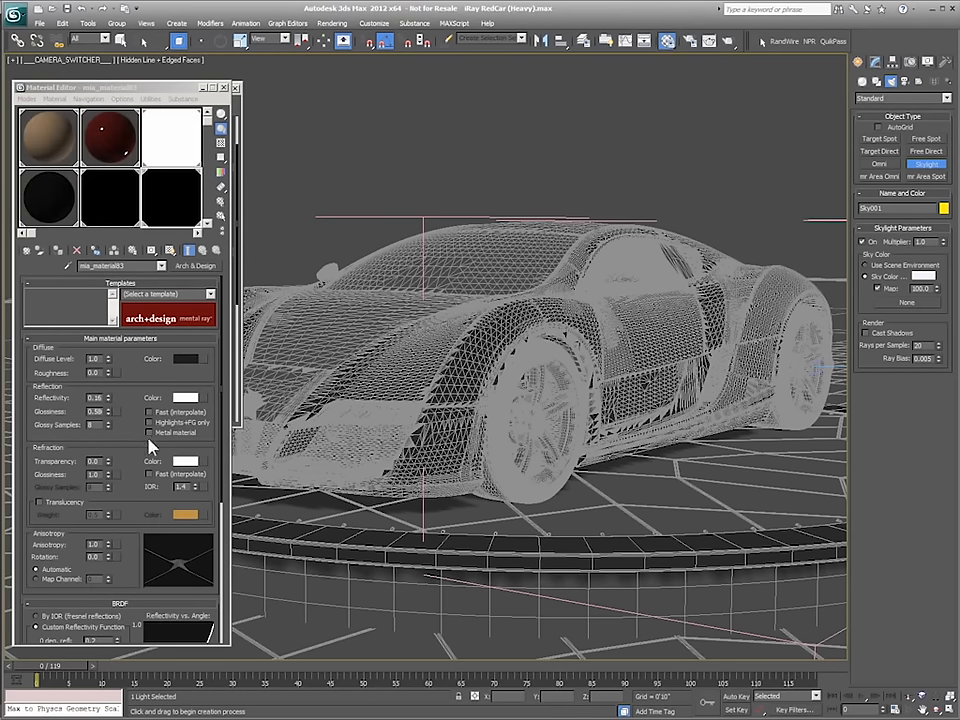
pyautogui.moveTo(130, 470); pyautogui.dragTo(111, 496)
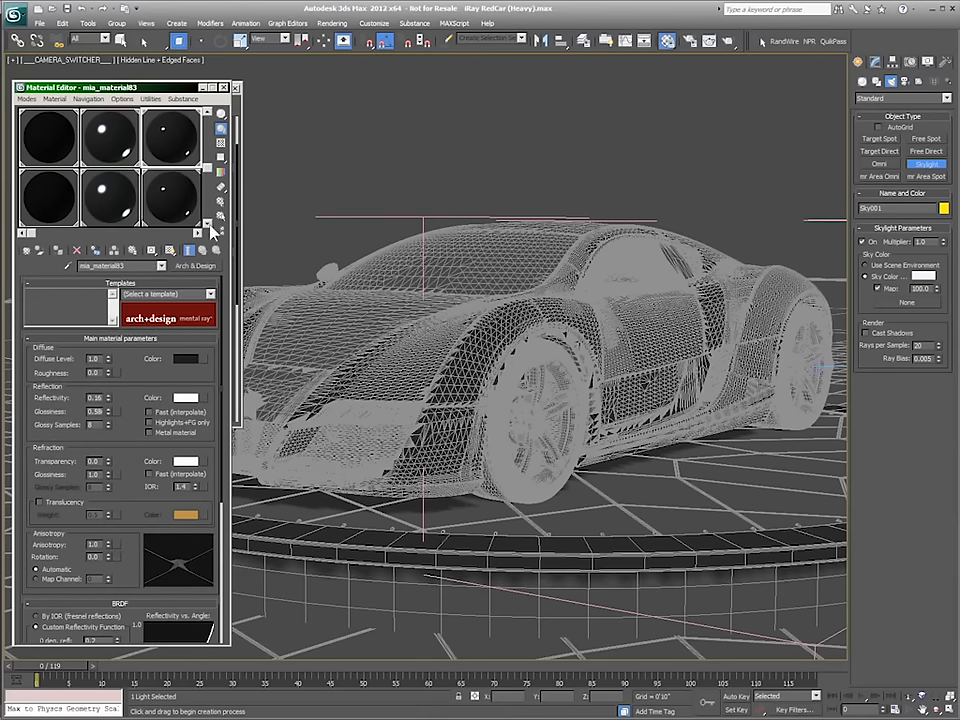
pyautogui.click(50, 207)
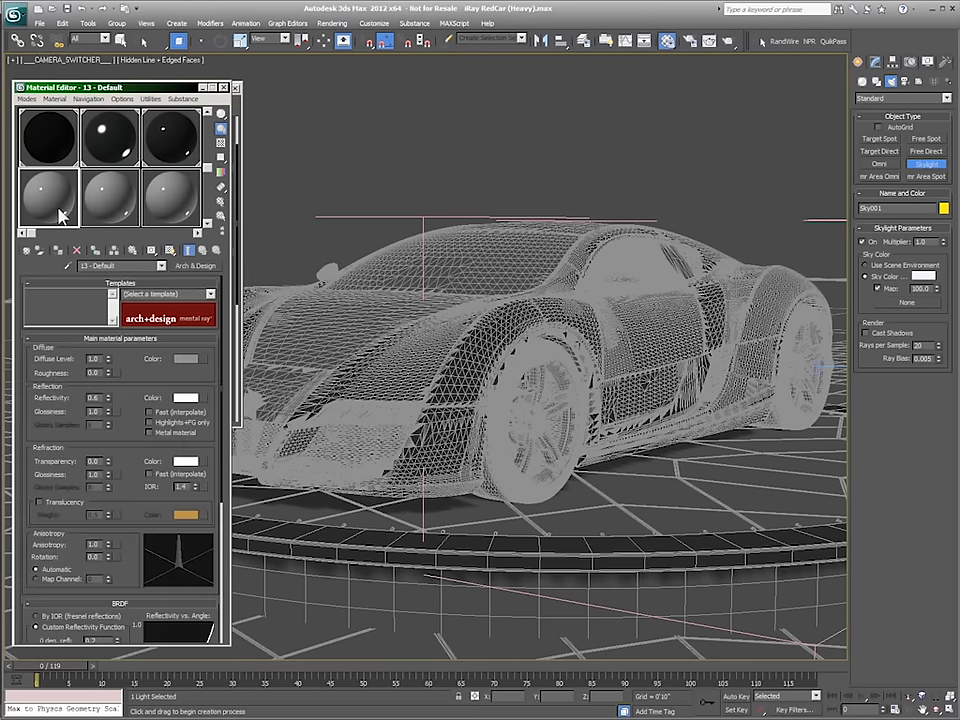
# Replace the 13 - Default material with Anodized - Light Gray from the Autodesk Material Library's Metal > Aluminum category.
pyautogui.click(196, 266)
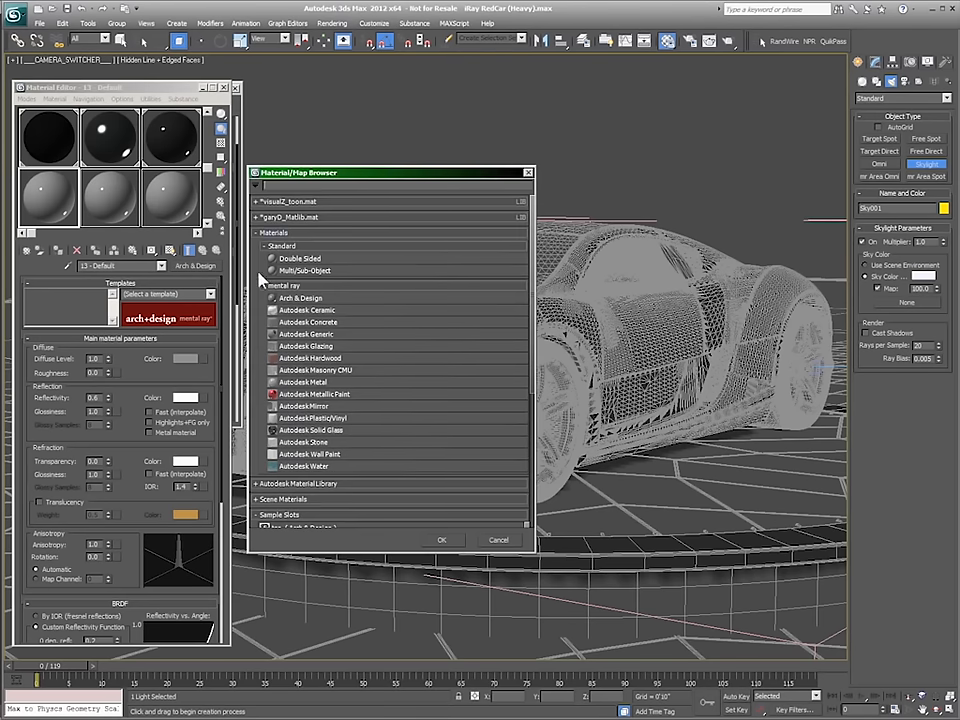
pyautogui.click(258, 233)
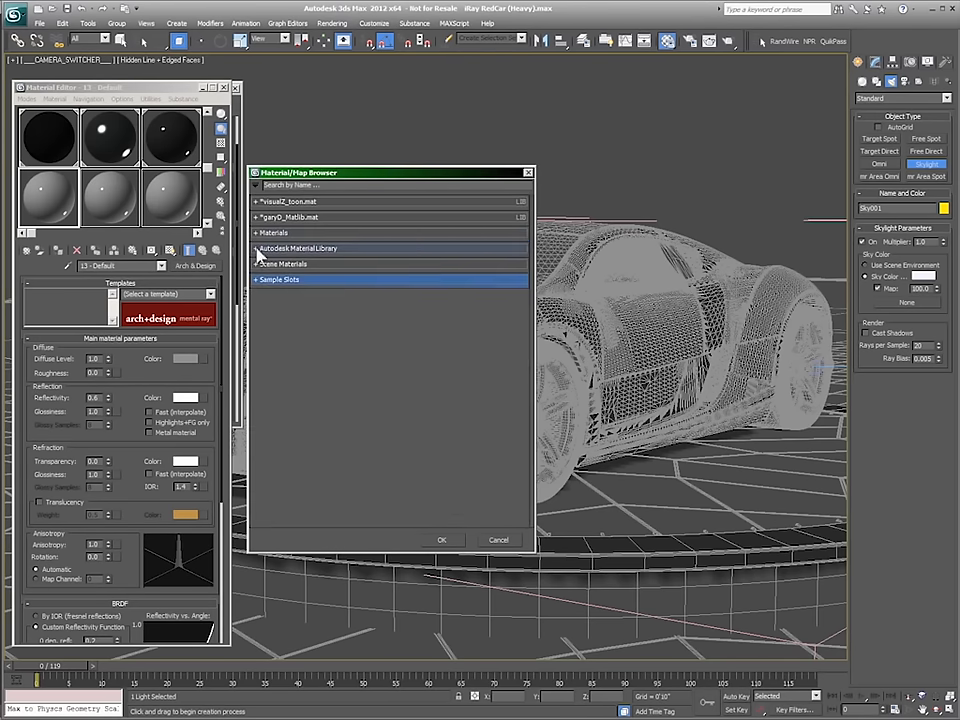
pyautogui.click(259, 250)
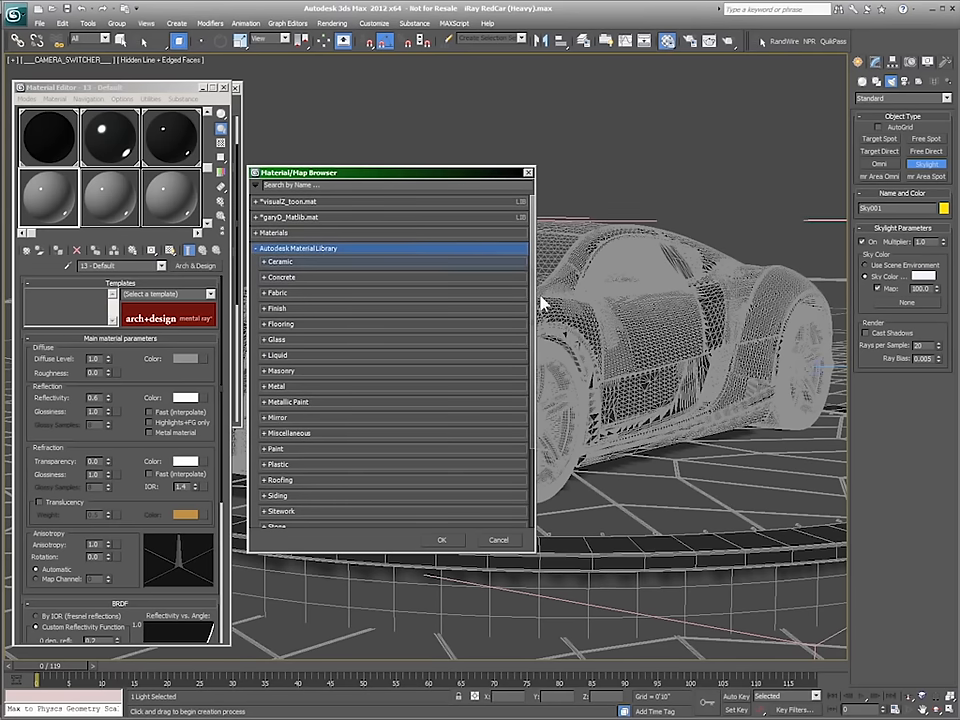
pyautogui.moveTo(529, 248); pyautogui.dragTo(530, 354)
pyautogui.scroll(2, 531, 324)
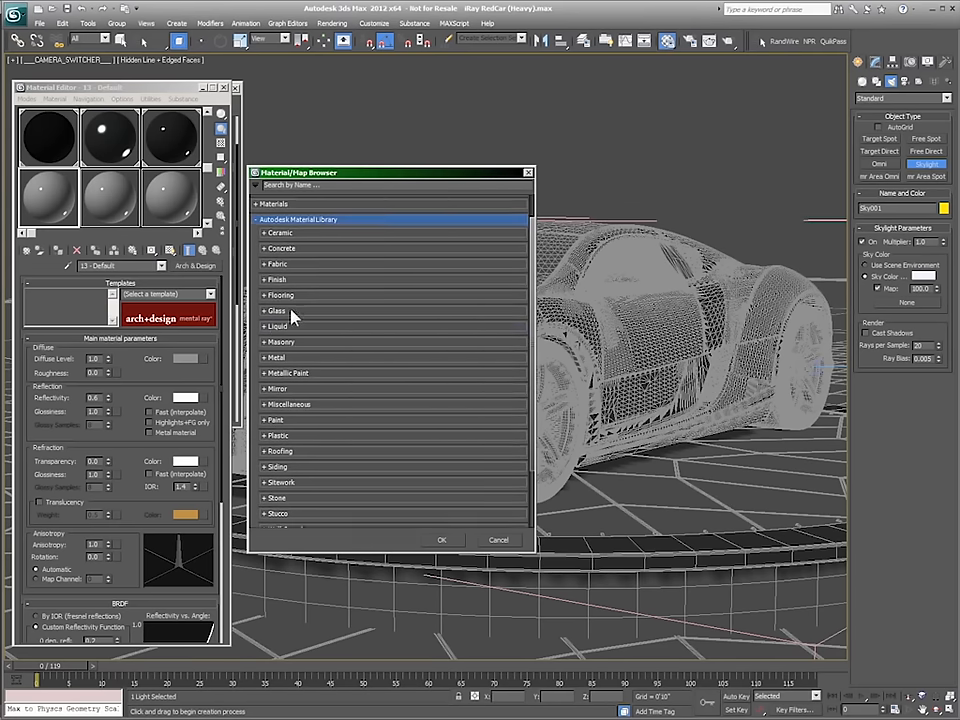
pyautogui.click(265, 360)
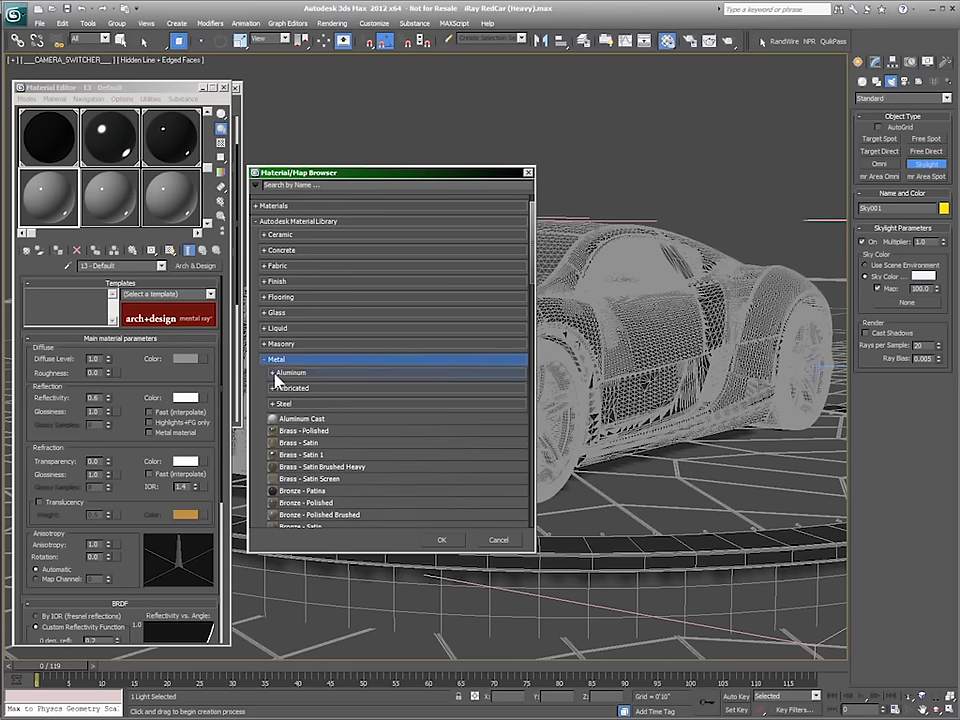
pyautogui.click(272, 373)
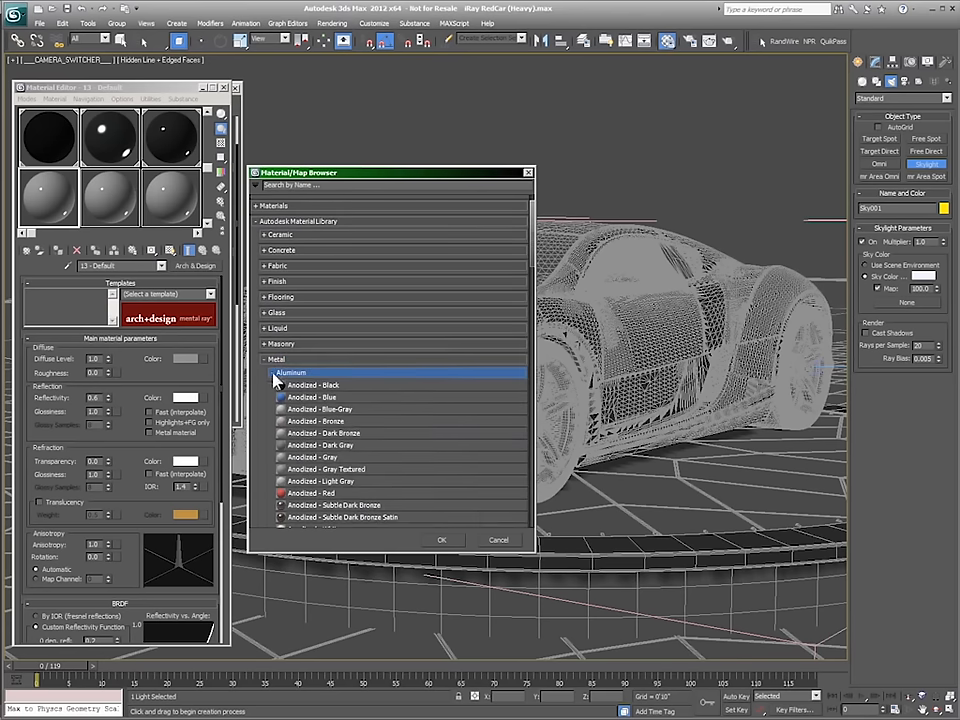
pyautogui.doubleClick(324, 482)
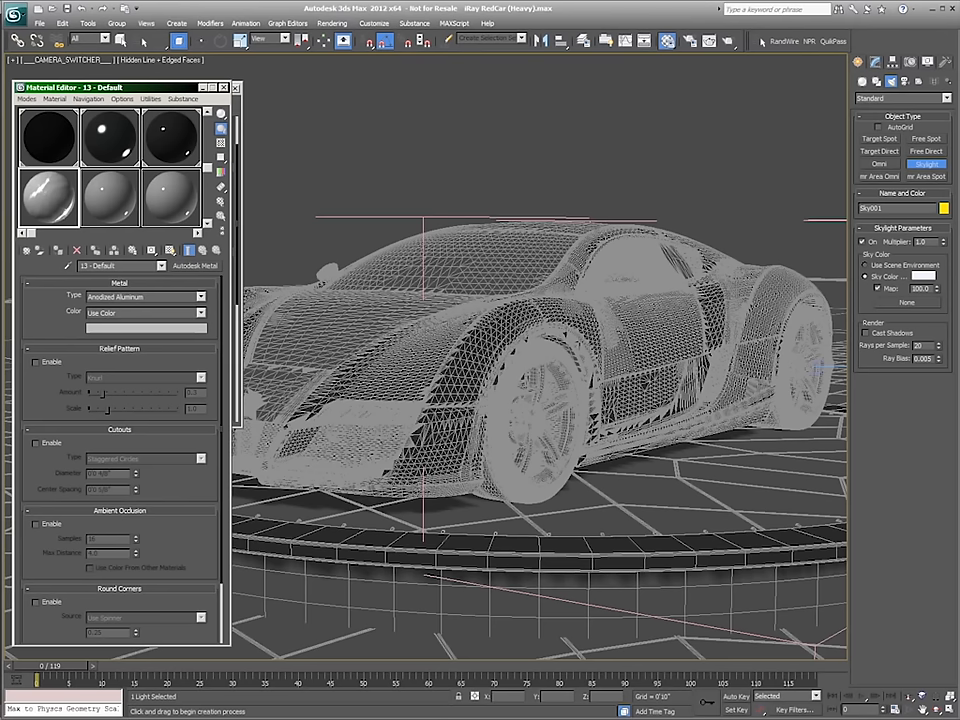
# Review the Relief Pattern and Cutouts settings of the anodized aluminum material.
pyautogui.moveTo(38, 380)
pyautogui.mouseDown()
pyautogui.moveTo(39, 319)
pyautogui.moveTo(32, 358)
pyautogui.mouseUp()
pyautogui.moveTo(33, 444)
pyautogui.mouseDown()
pyautogui.moveTo(32, 264)
pyautogui.moveTo(28, 435)
pyautogui.mouseUp()
pyautogui.moveTo(44, 368)
pyautogui.mouseDown()
pyautogui.moveTo(41, 273)
pyautogui.moveTo(38, 367)
pyautogui.mouseUp()
# Create a teapot of about 4'11 5/8" radius on the turntable beside the car using AutoGrid, and enable its Real-World Map Size.
pyautogui.click(875, 61)
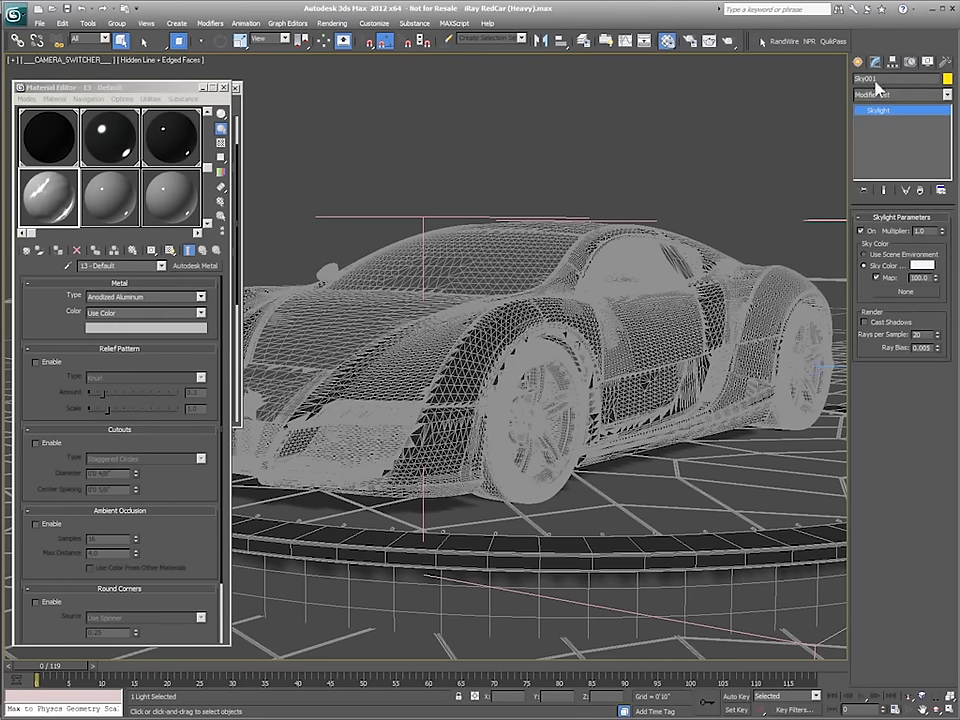
pyautogui.click(858, 61)
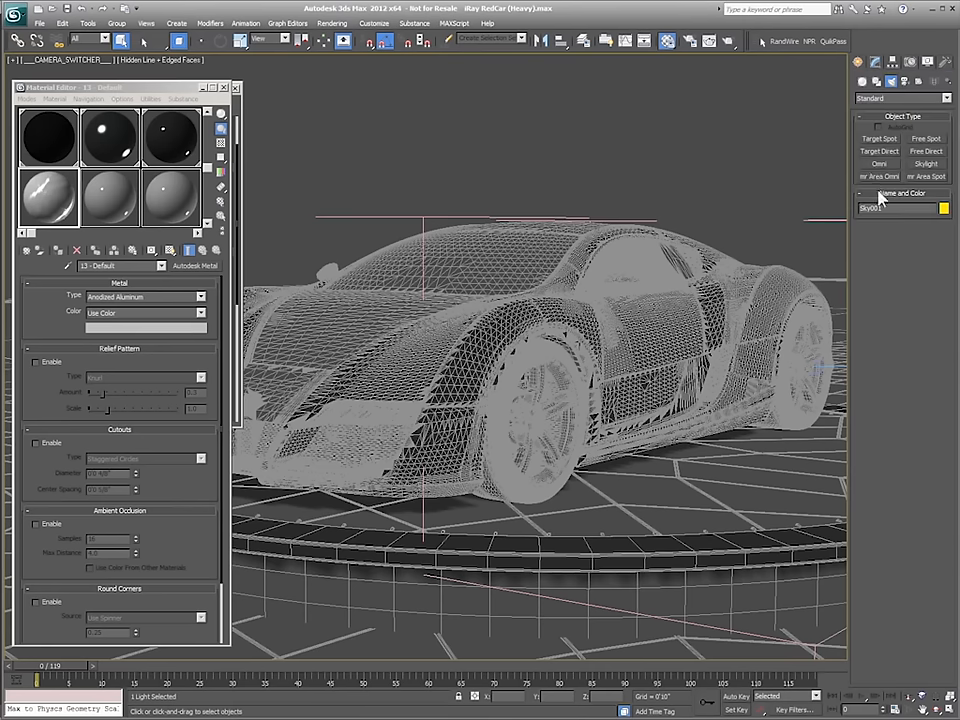
pyautogui.click(863, 81)
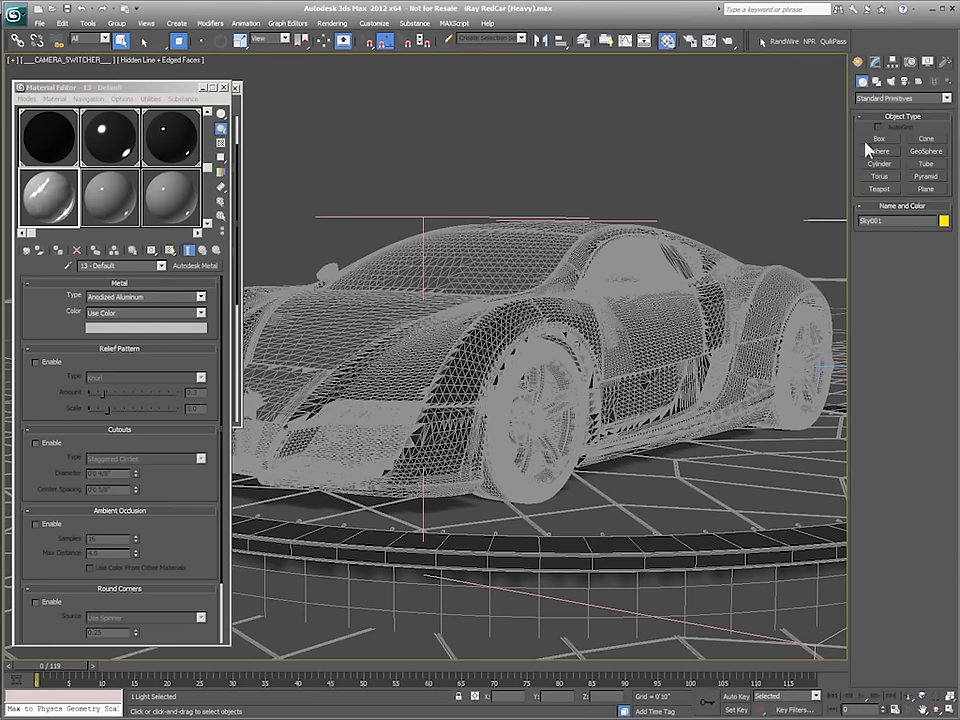
pyautogui.click(879, 139)
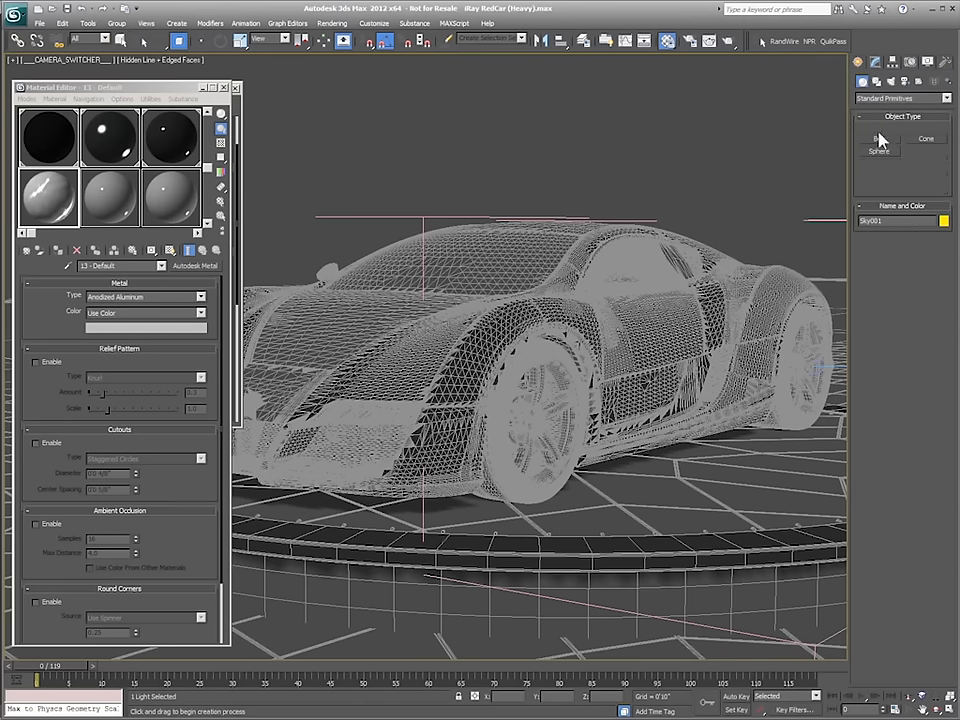
pyautogui.click(877, 127)
pyautogui.moveTo(666, 526); pyautogui.dragTo(664, 510)
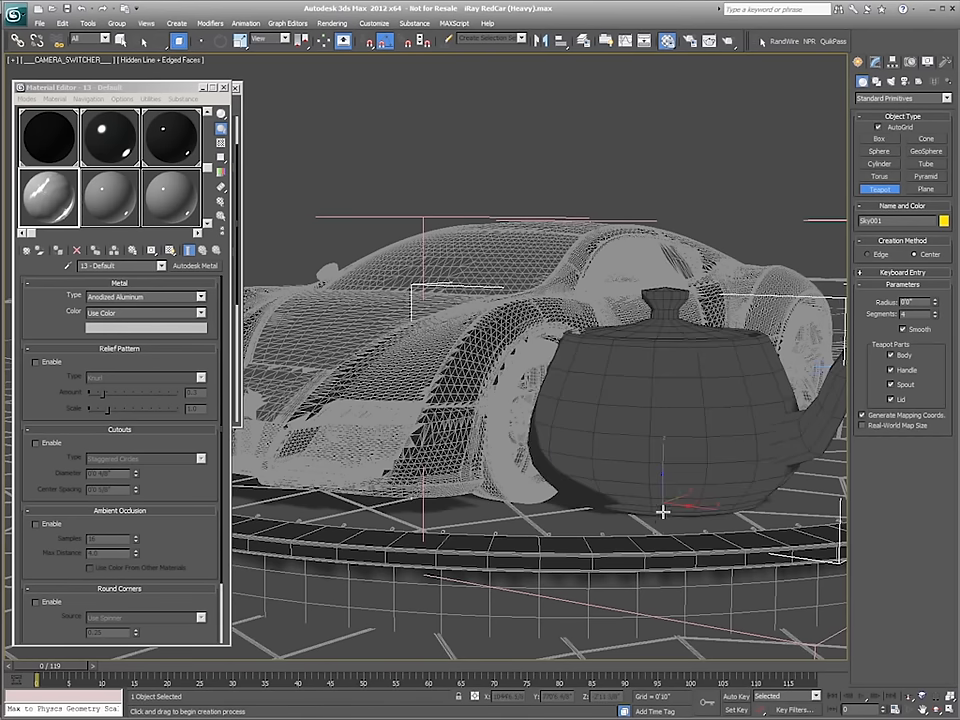
pyautogui.click(863, 425)
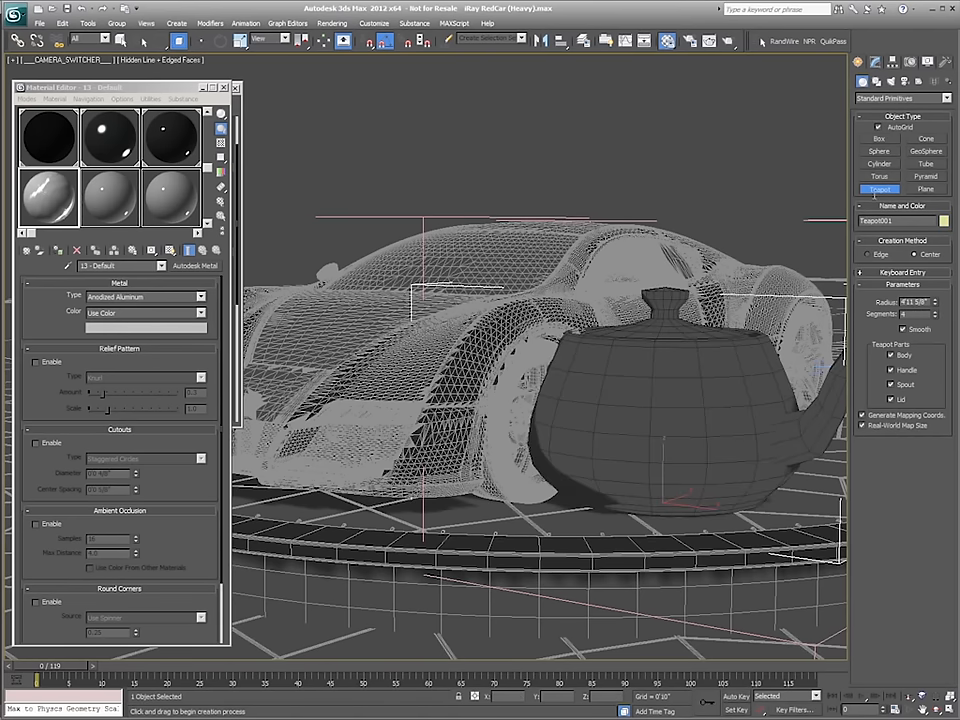
# Add a UVW Map modifier with Real-World Map Size enabled to the teapot, and deselect the teapot.
pyautogui.click(875, 61)
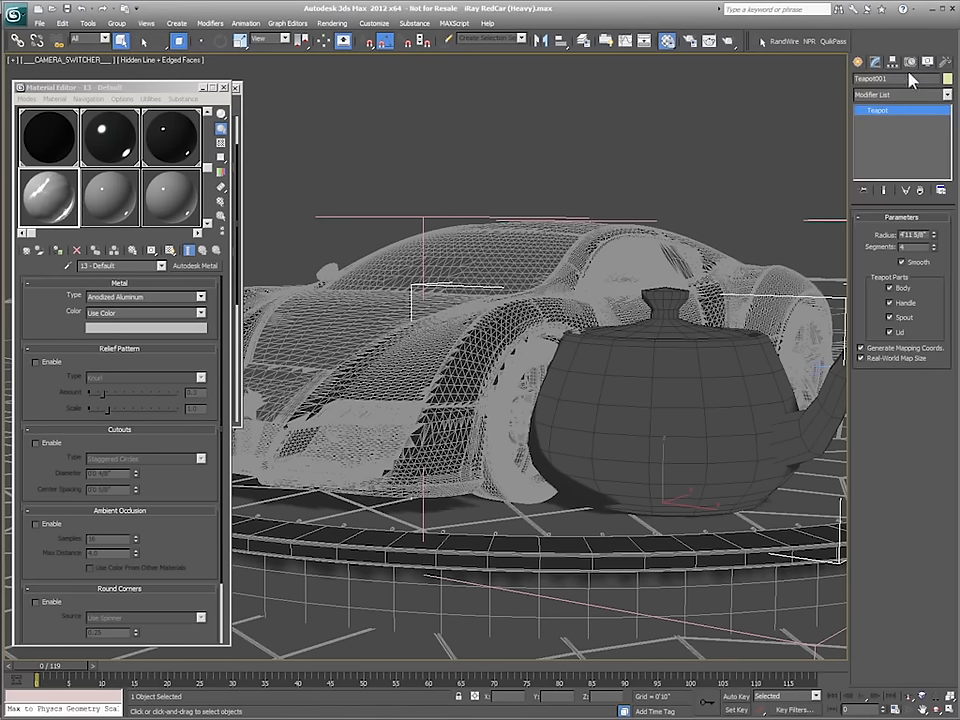
pyautogui.click(947, 94)
pyautogui.moveTo(950, 117); pyautogui.dragTo(952, 370)
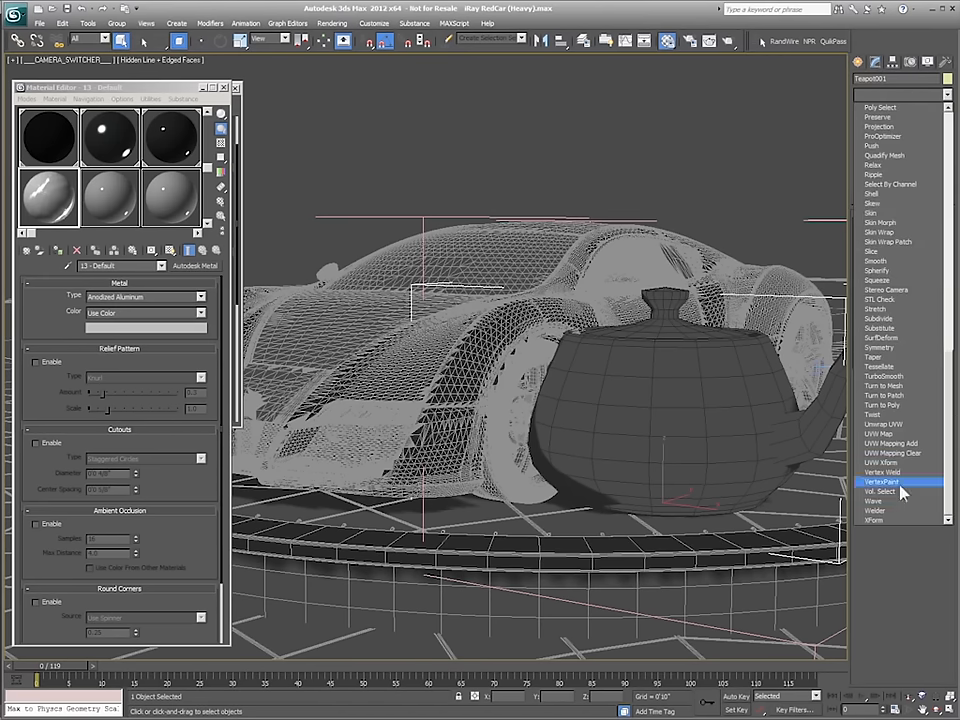
pyautogui.click(888, 435)
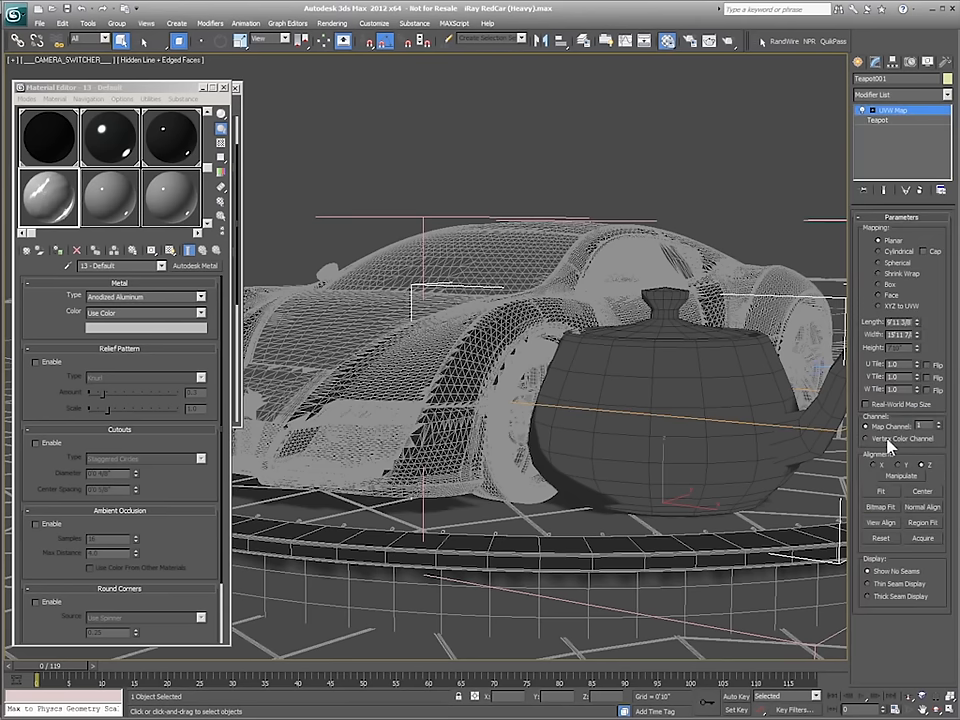
pyautogui.click(900, 405)
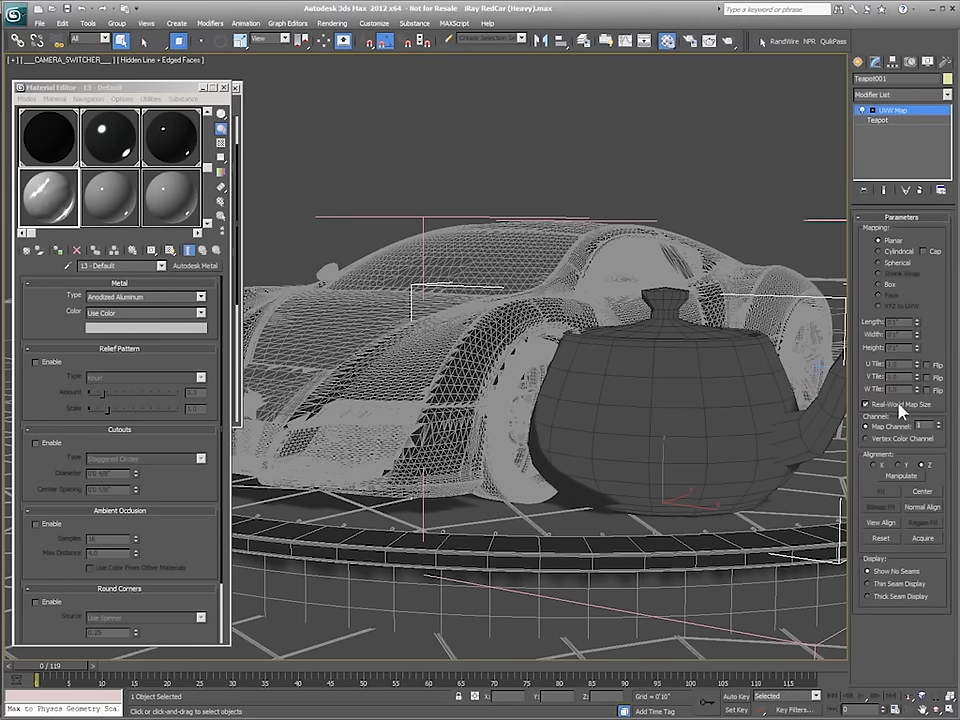
pyautogui.click(766, 192)
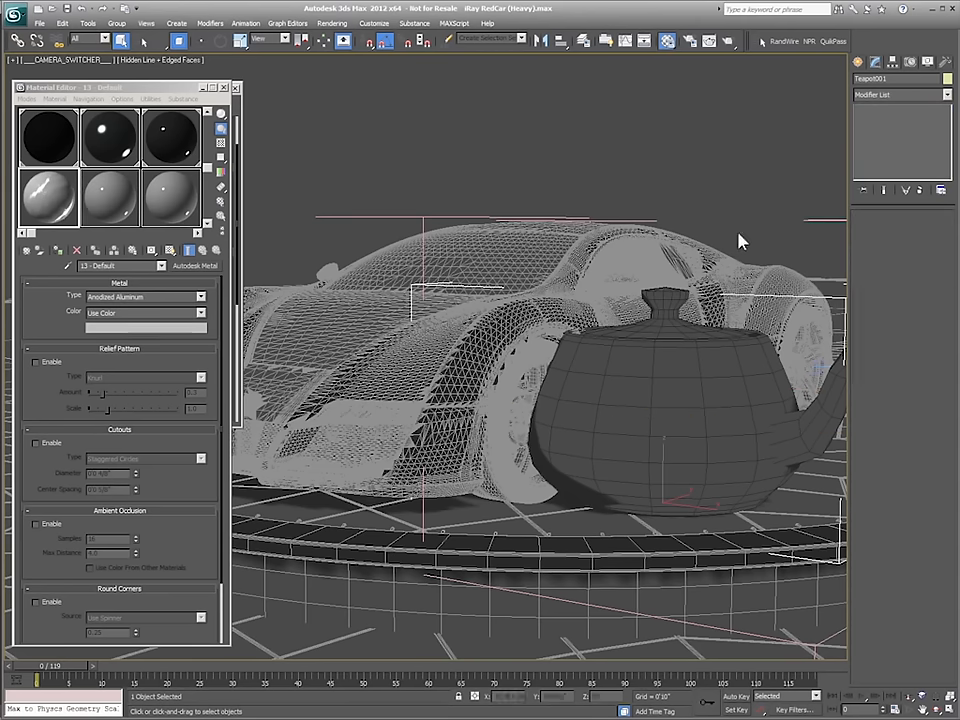
# Delete the teapot from the turntable and close the Material Editor.
pyautogui.click(662, 340)
pyautogui.press('Delete')
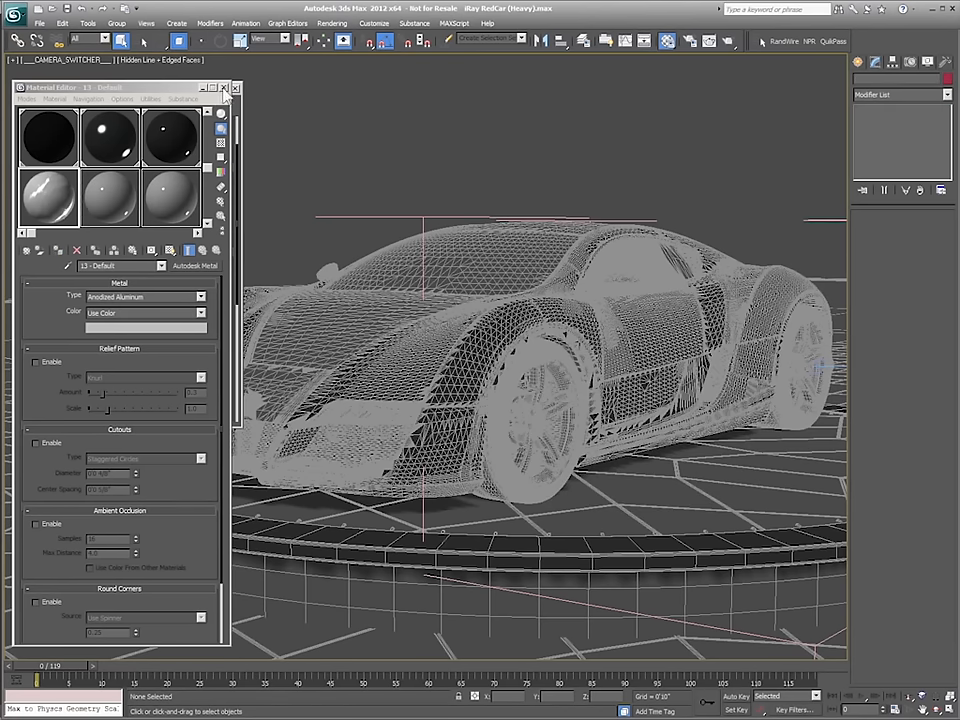
pyautogui.click(224, 88)
# Set the shutter speed of the mr Photographic Exposure Control to 1/150.6 sec.
pyautogui.press('8')
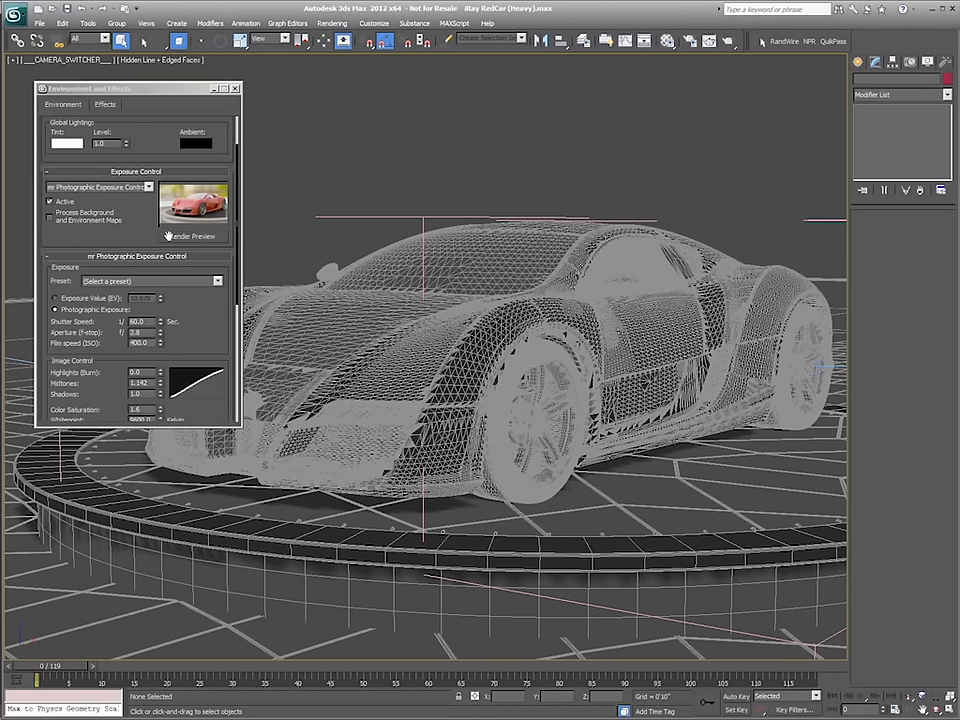
pyautogui.click(139, 220)
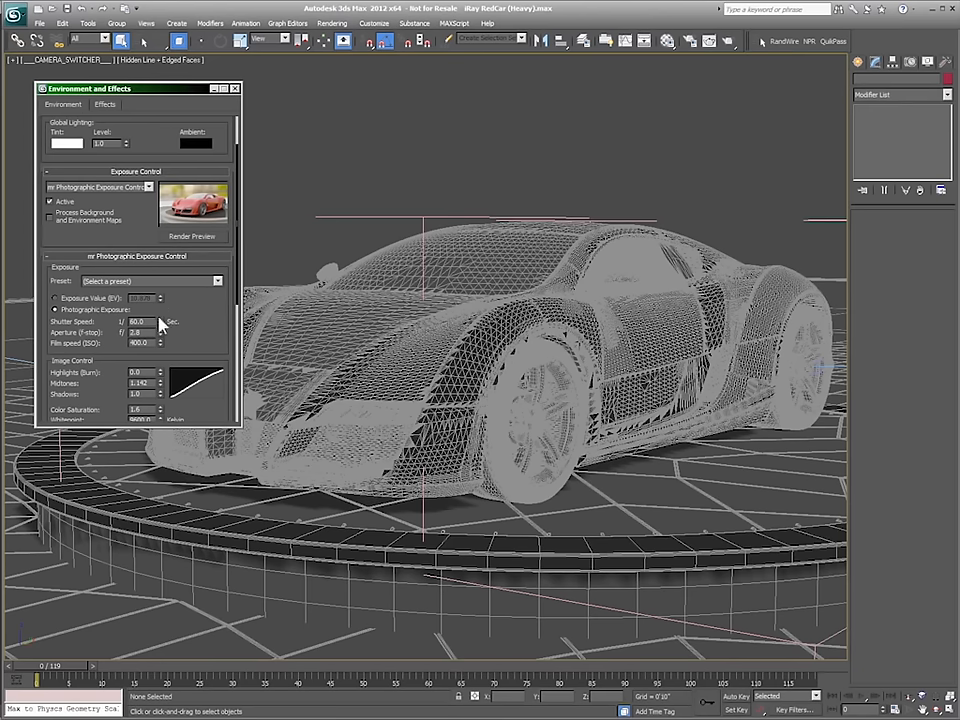
pyautogui.moveTo(160, 320); pyautogui.dragTo(154, 250)
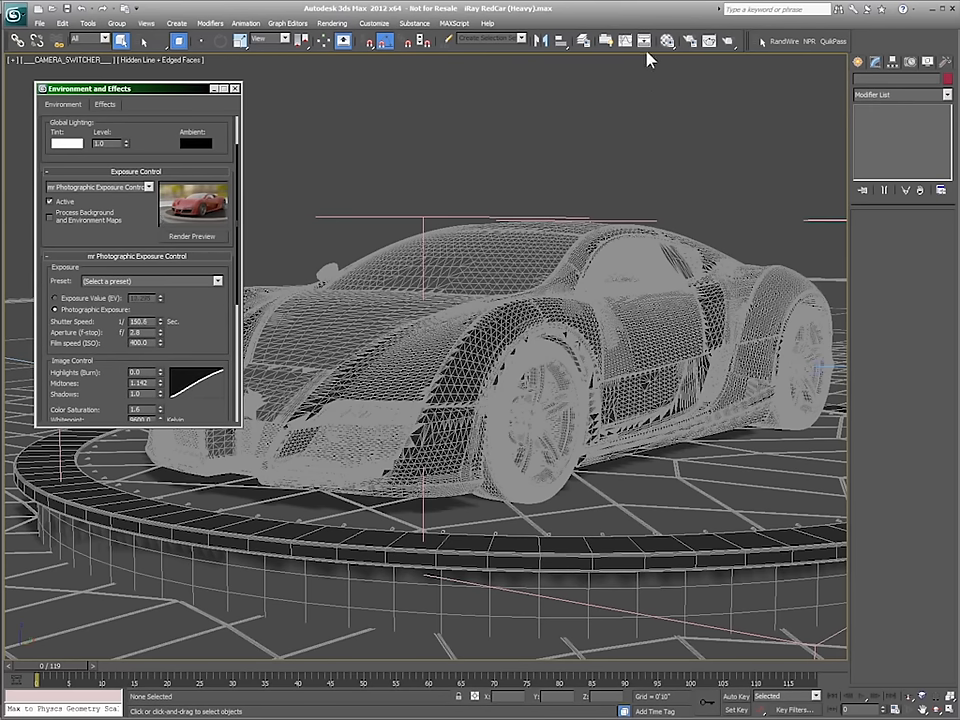
# Check the production renderer assignment in the render setup.
pyautogui.click(690, 42)
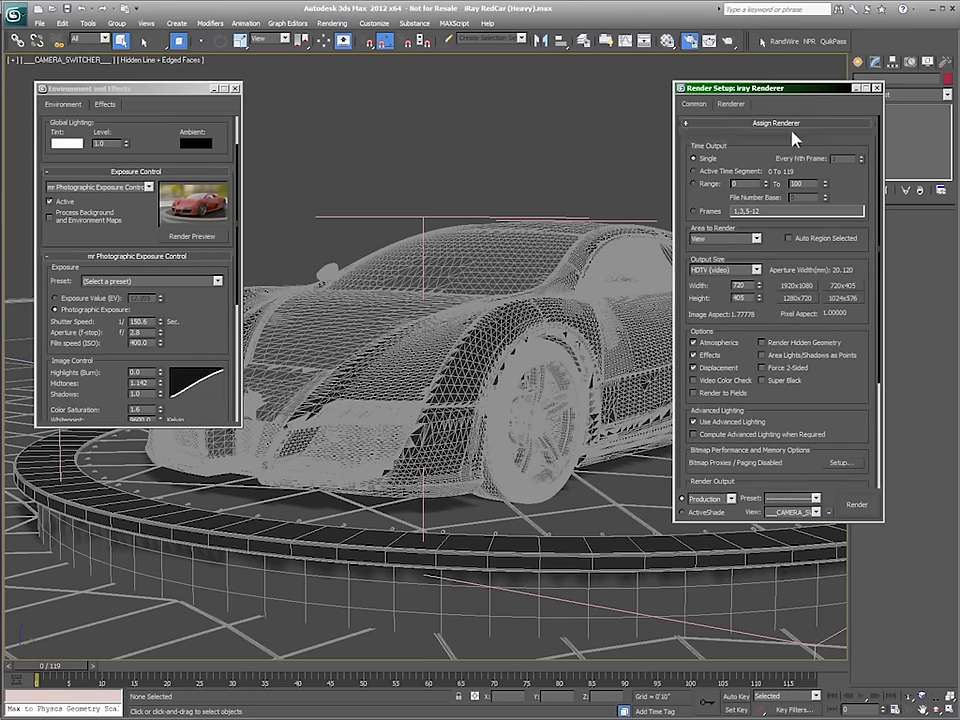
pyautogui.click(790, 123)
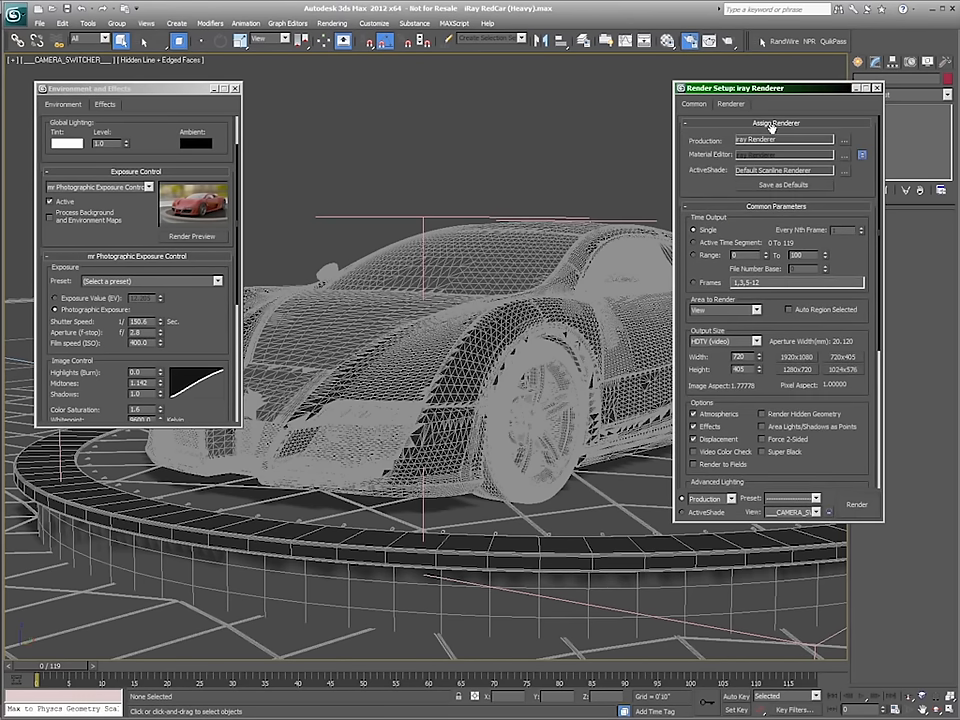
pyautogui.click(744, 124)
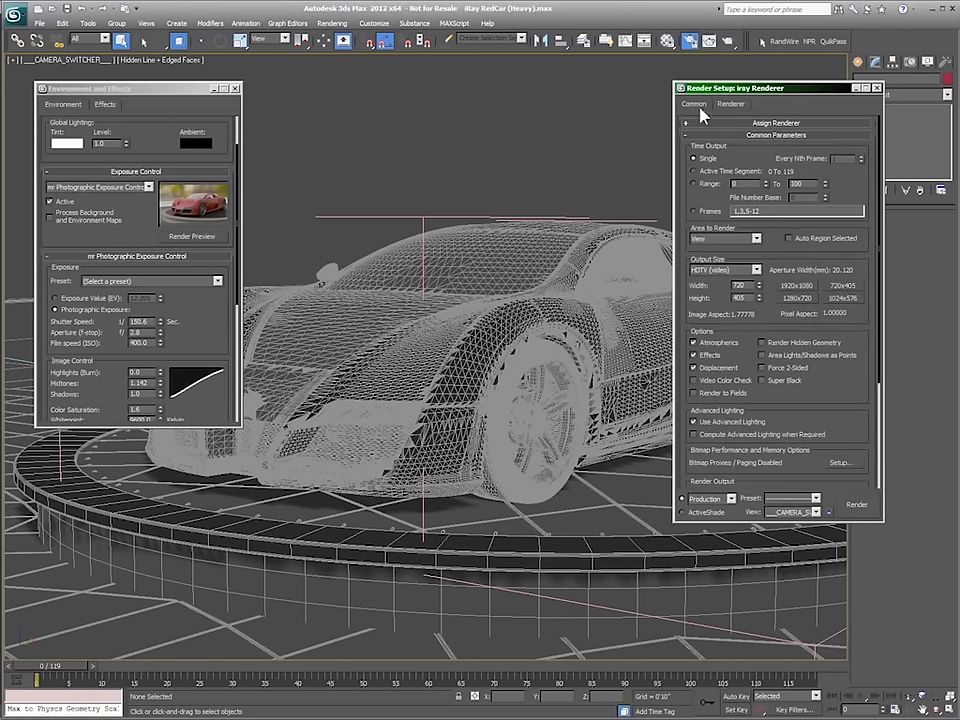
pyautogui.click(740, 123)
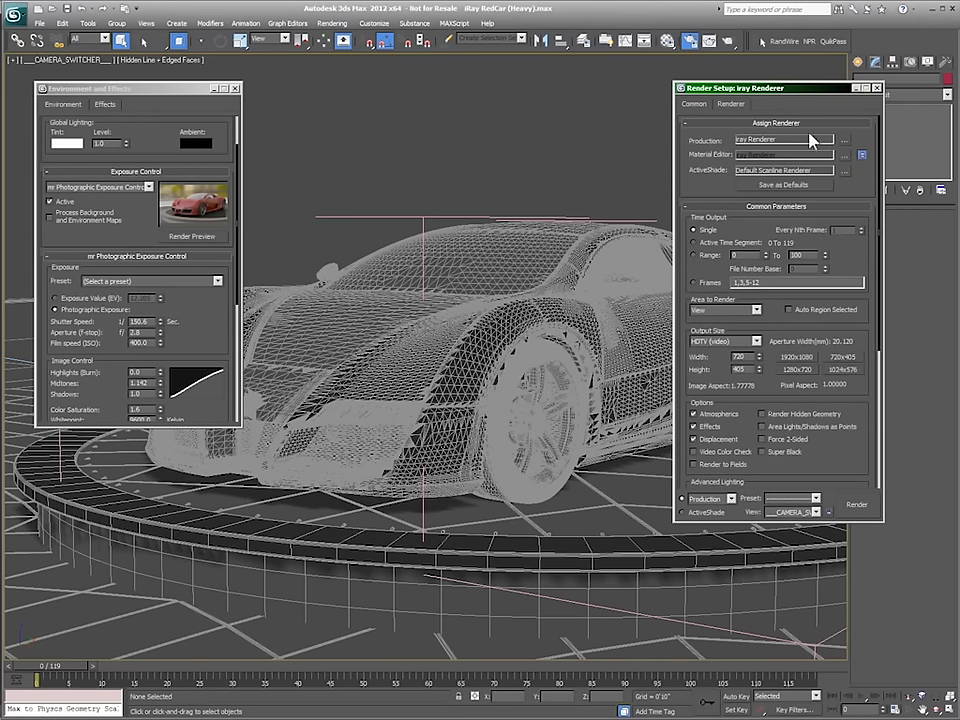
# Render the camera view with iray using the 1-minute time setting, and cancel the render in progress.
pyautogui.click(739, 105)
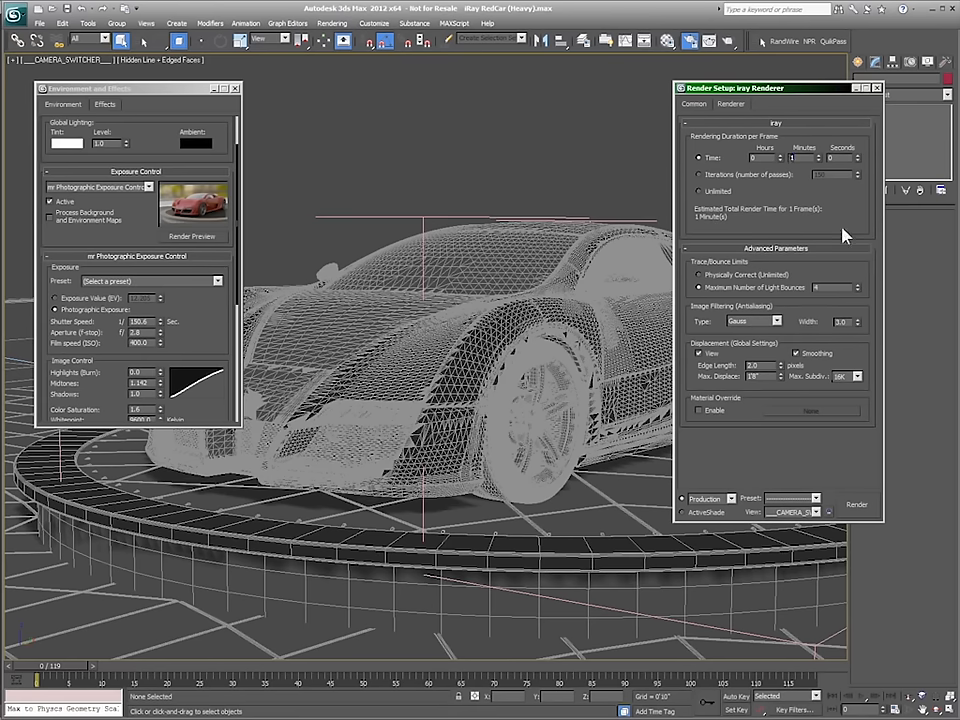
pyautogui.click(856, 504)
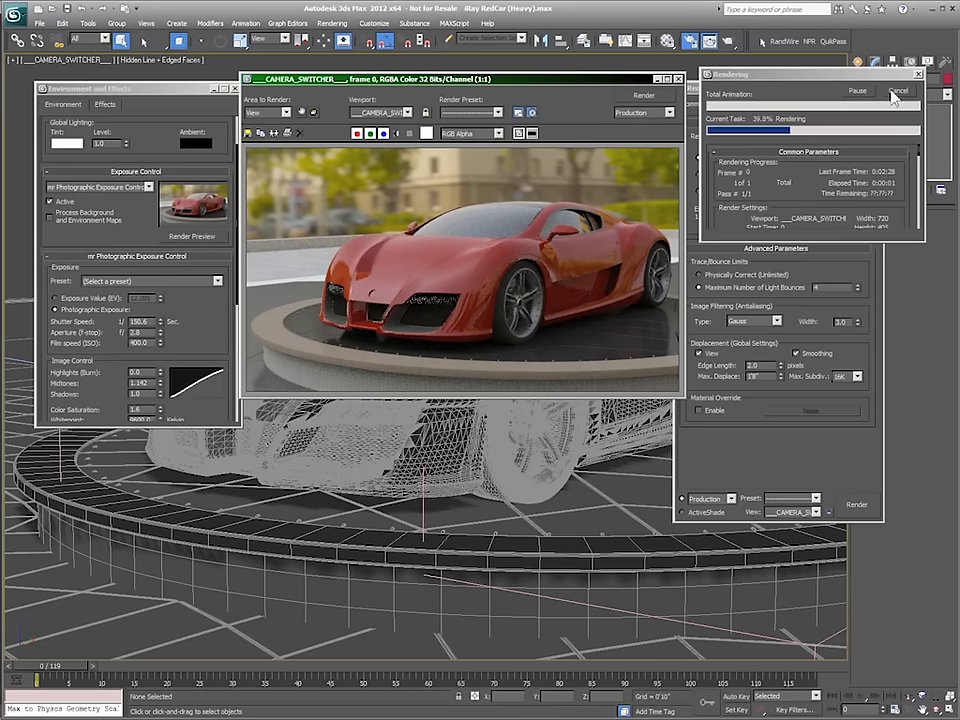
pyautogui.click(898, 91)
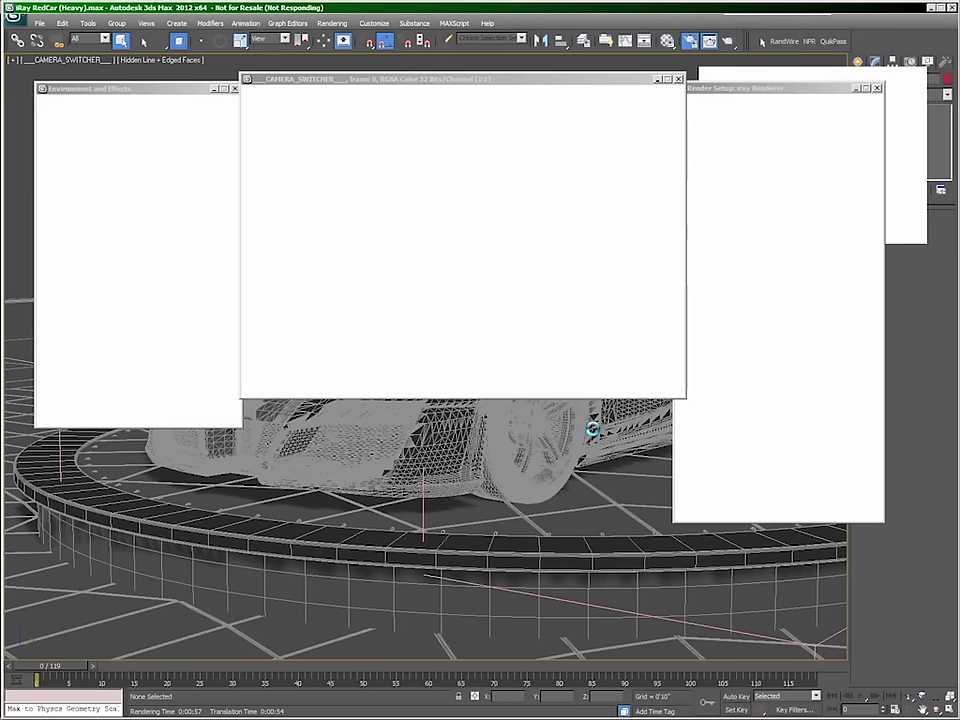
# Switch iray's rendering duration per frame from time to iterations, keeping 150 passes.
pyautogui.click(752, 90)
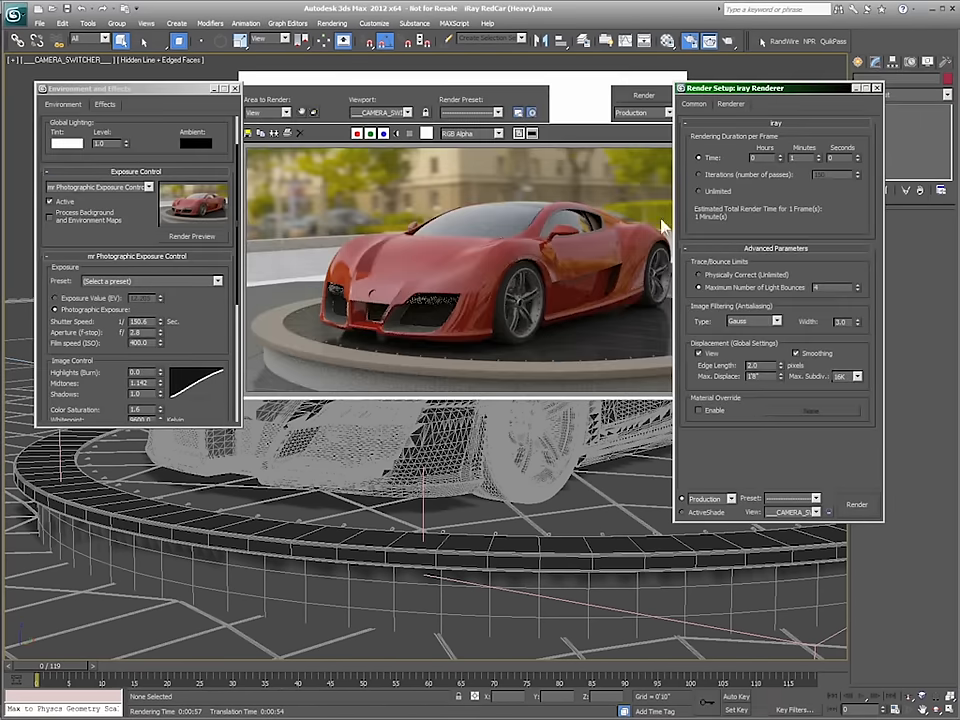
pyautogui.click(706, 176)
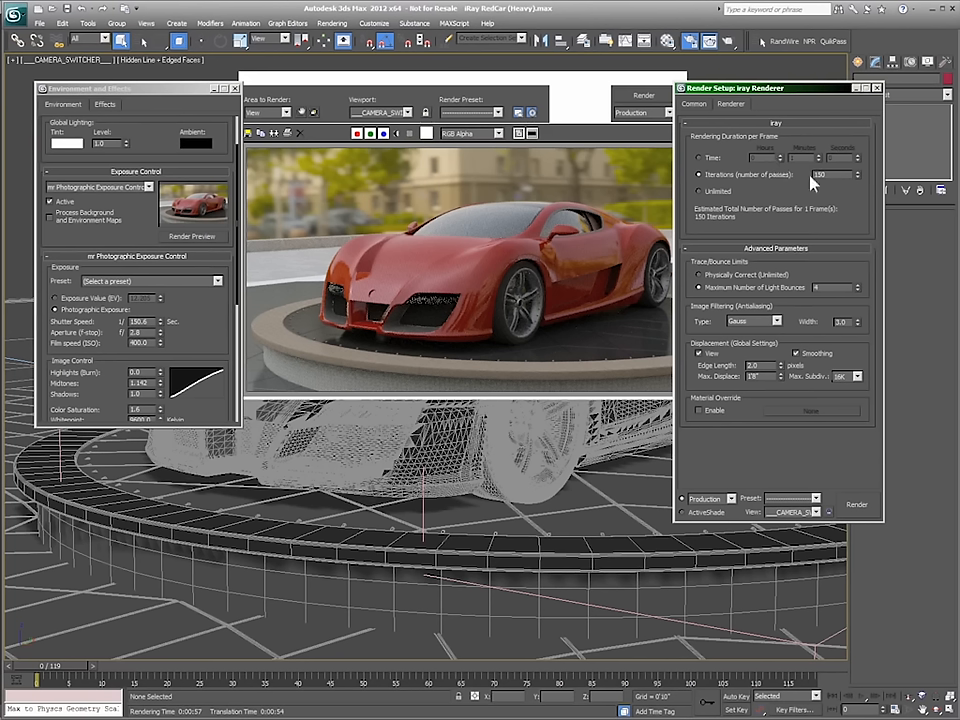
pyautogui.moveTo(827, 175); pyautogui.dragTo(770, 176)
# Switch to the TractorMedia_Xmas.flv video player and scrub through the iRay animation from the start.
pyautogui.hotkey('alt', 'Tab')
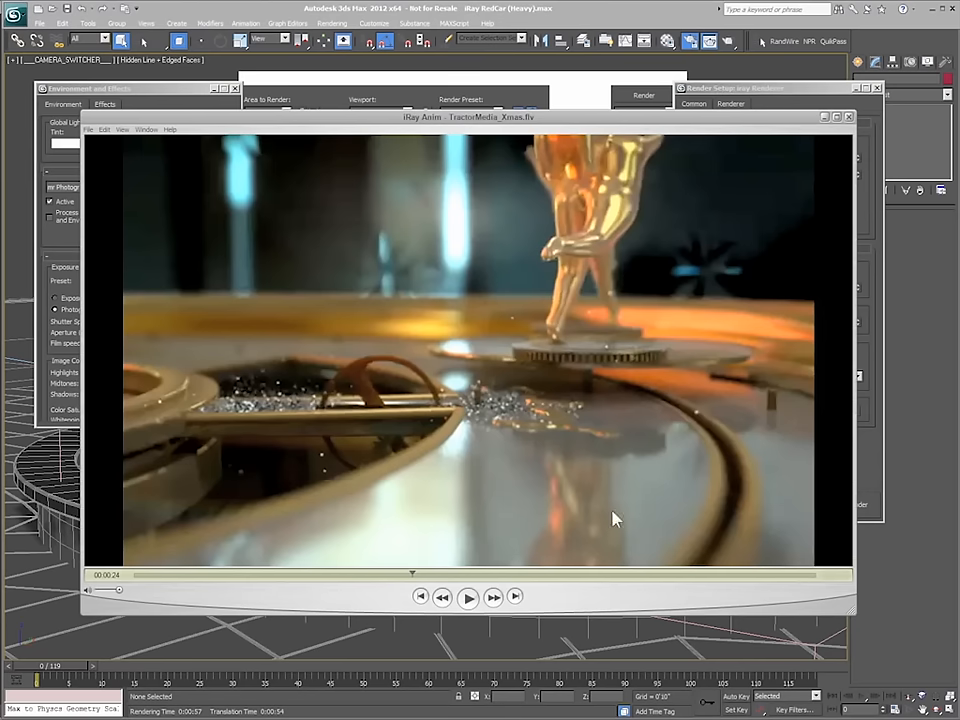
pyautogui.click(129, 575)
pyautogui.moveTo(145, 575); pyautogui.dragTo(276, 575)
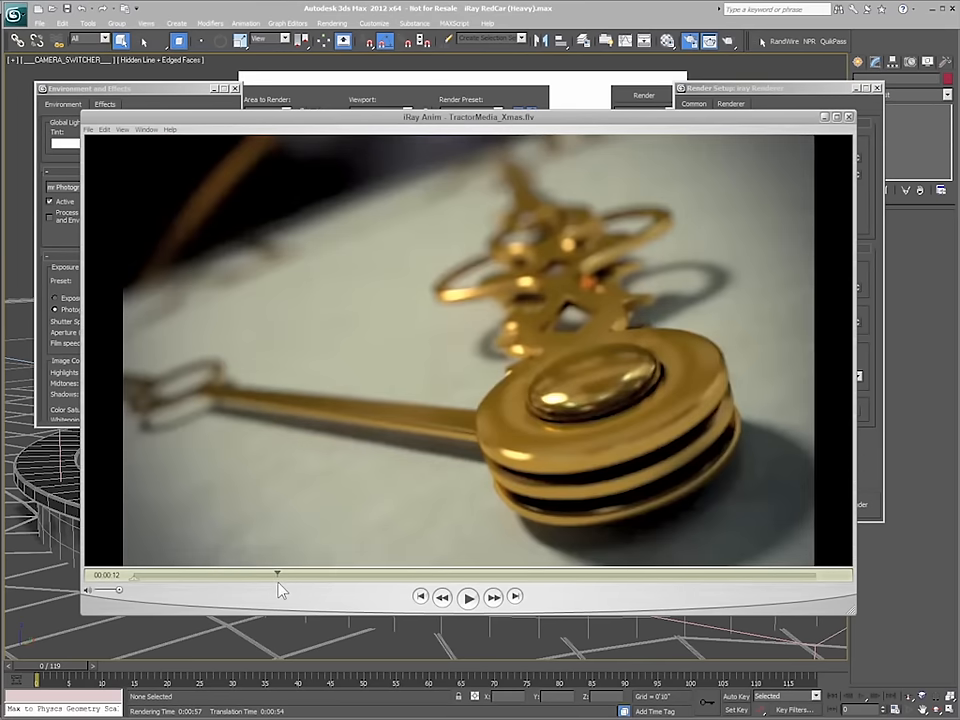
pyautogui.moveTo(291, 584); pyautogui.dragTo(410, 588)
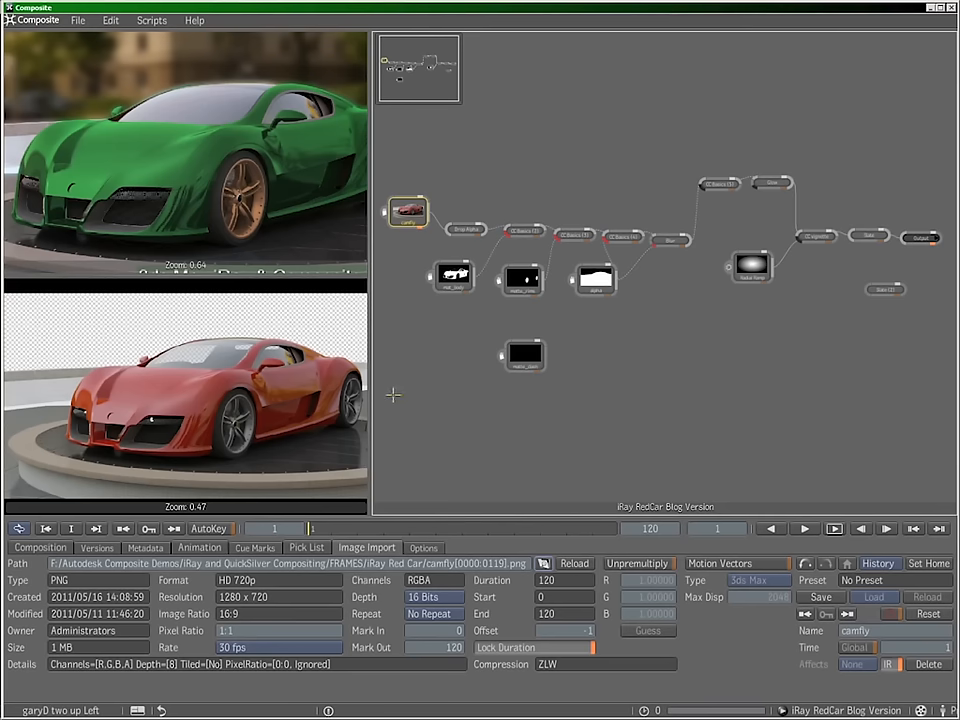
# In Composite, inspect the camfly, CC Basics and Blur nodes of the iRay RedCar composition, and view the final image enlarged.
pyautogui.click(390, 394)
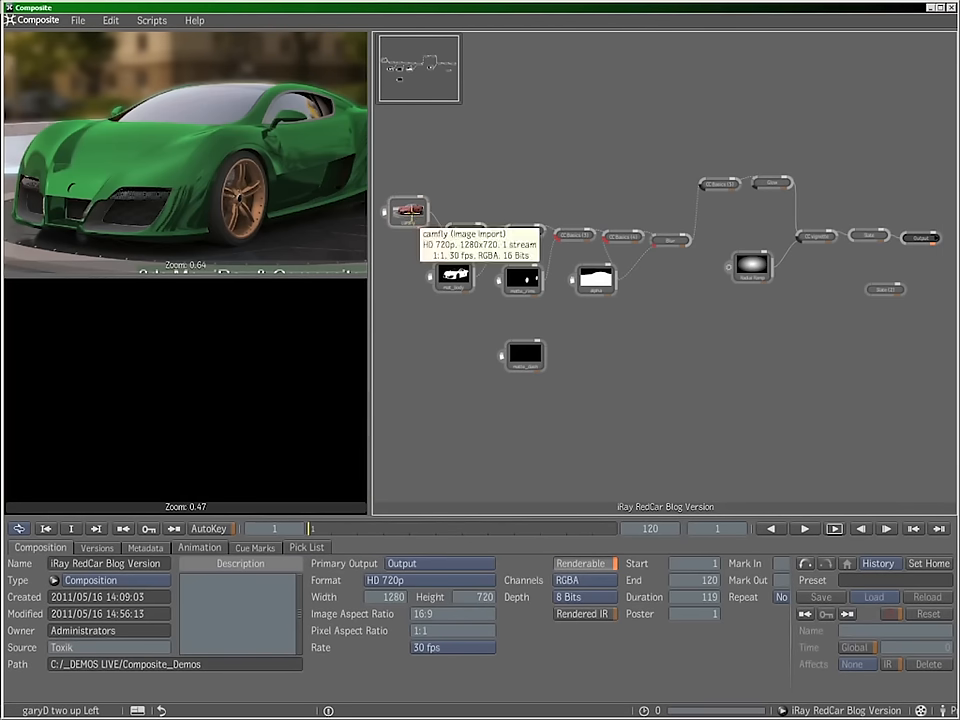
pyautogui.click(411, 218)
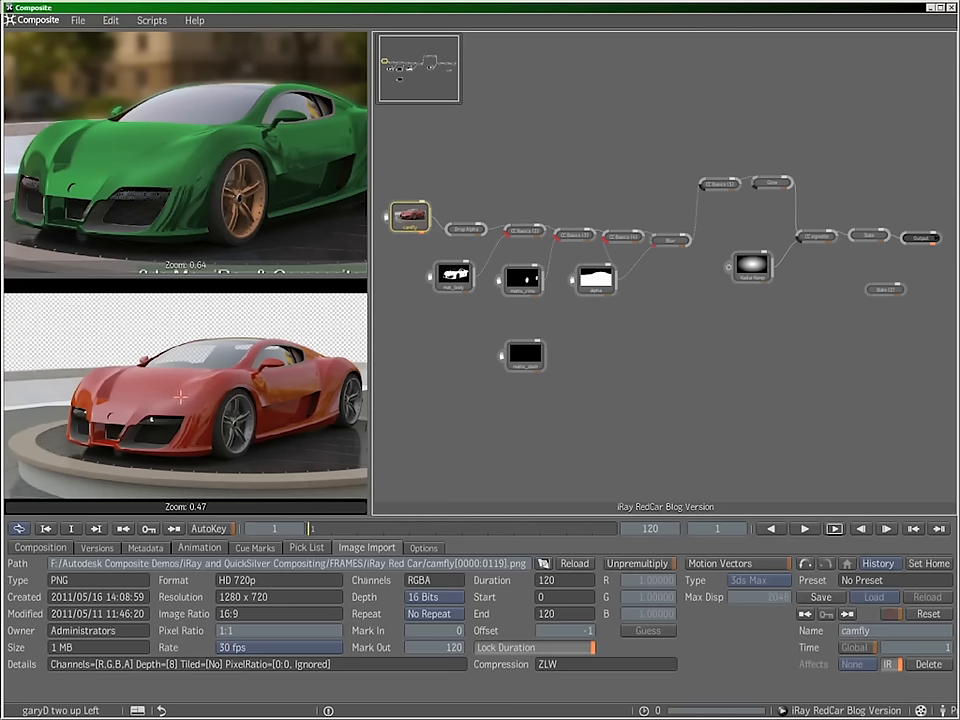
pyautogui.click(466, 229)
pyautogui.click(573, 234)
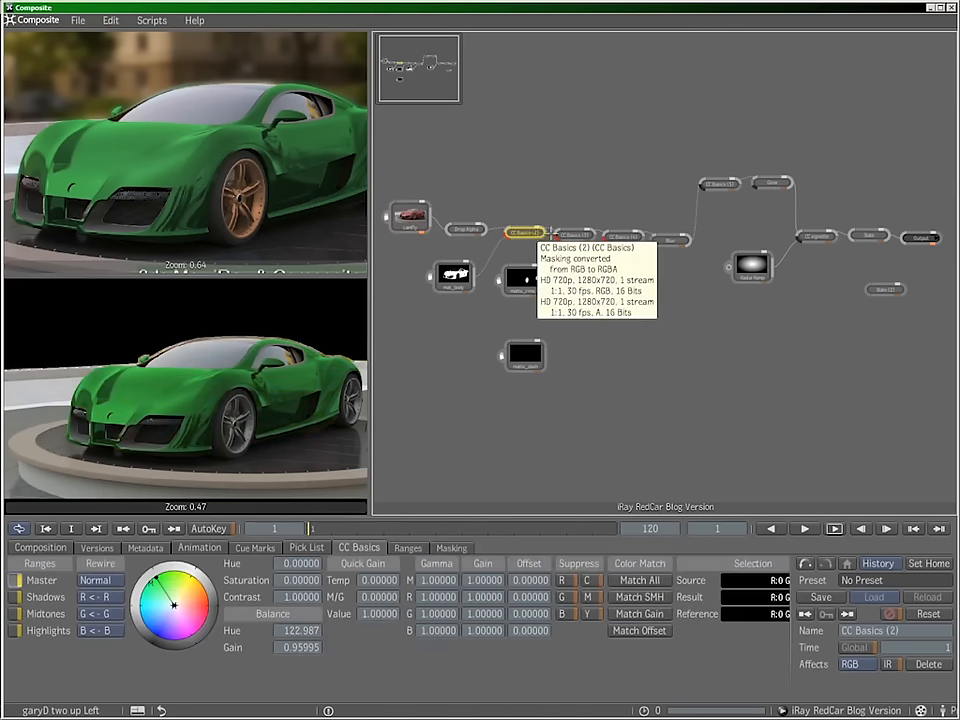
pyautogui.click(674, 243)
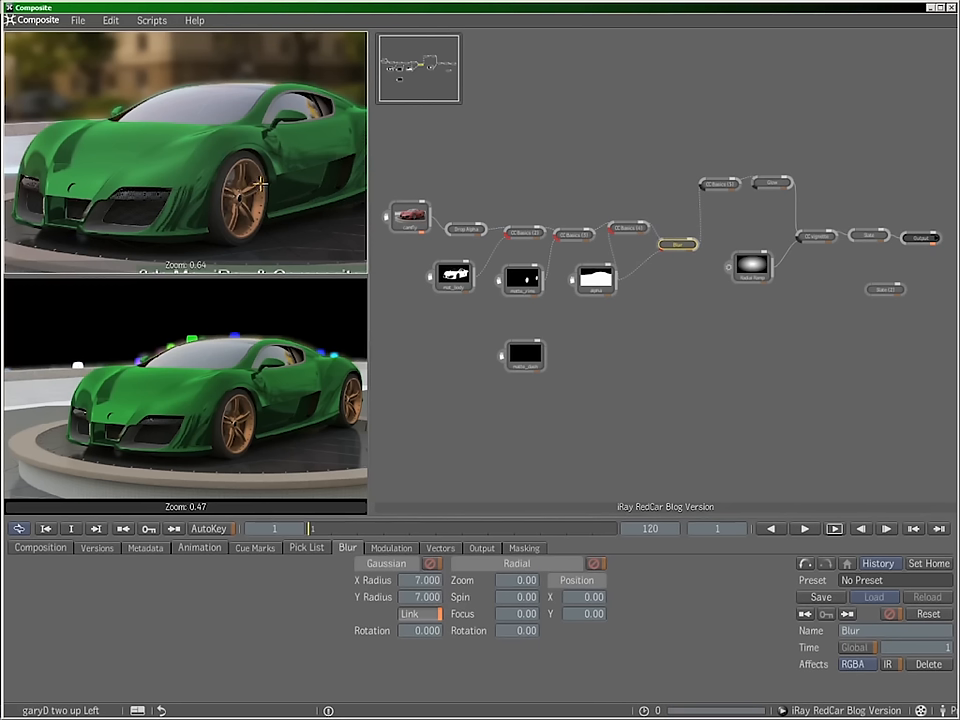
pyautogui.hotkey('alt', '`')
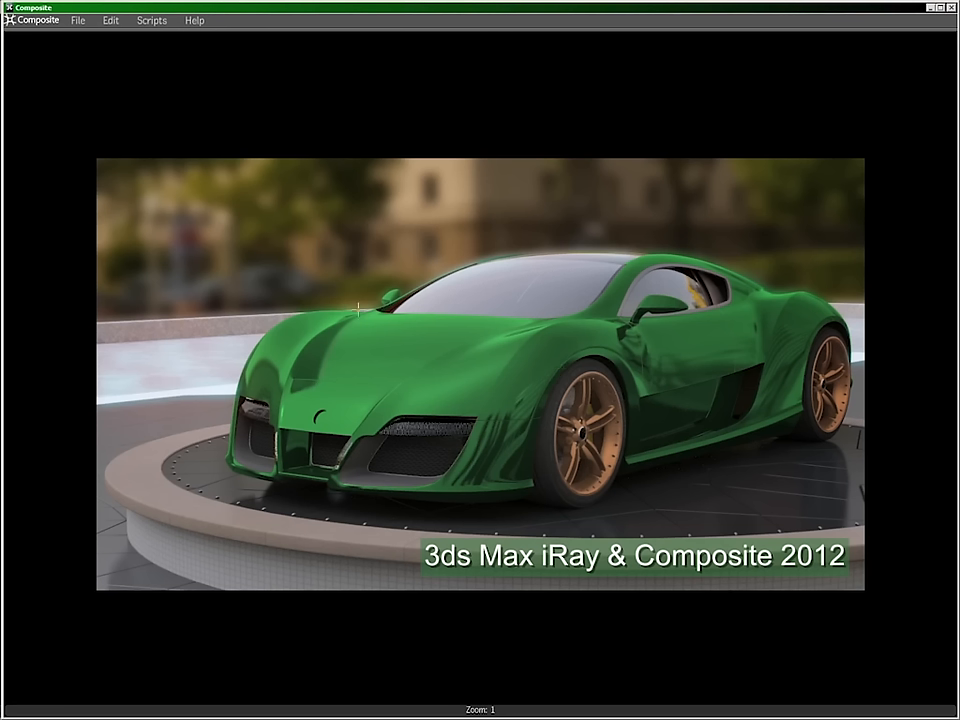
pyautogui.hotkey('alt', '`')
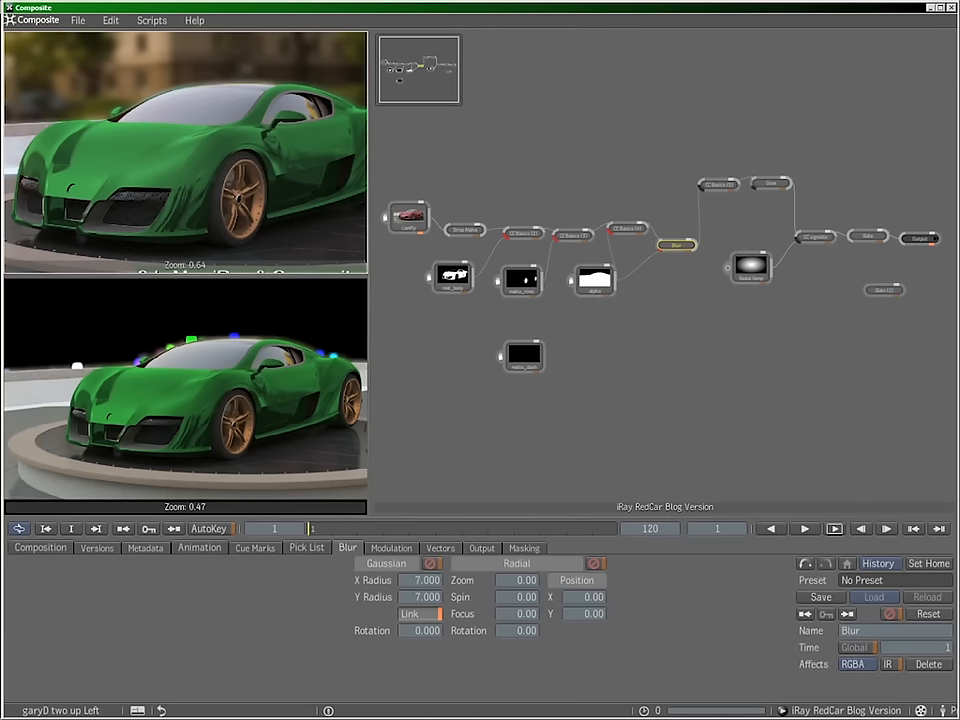
# Switch to ACDSee and browse the iRay still renders, from the bathrooms and building interiors through to the car exteriors and interiors.
pyautogui.hotkey('alt', 'Tab')
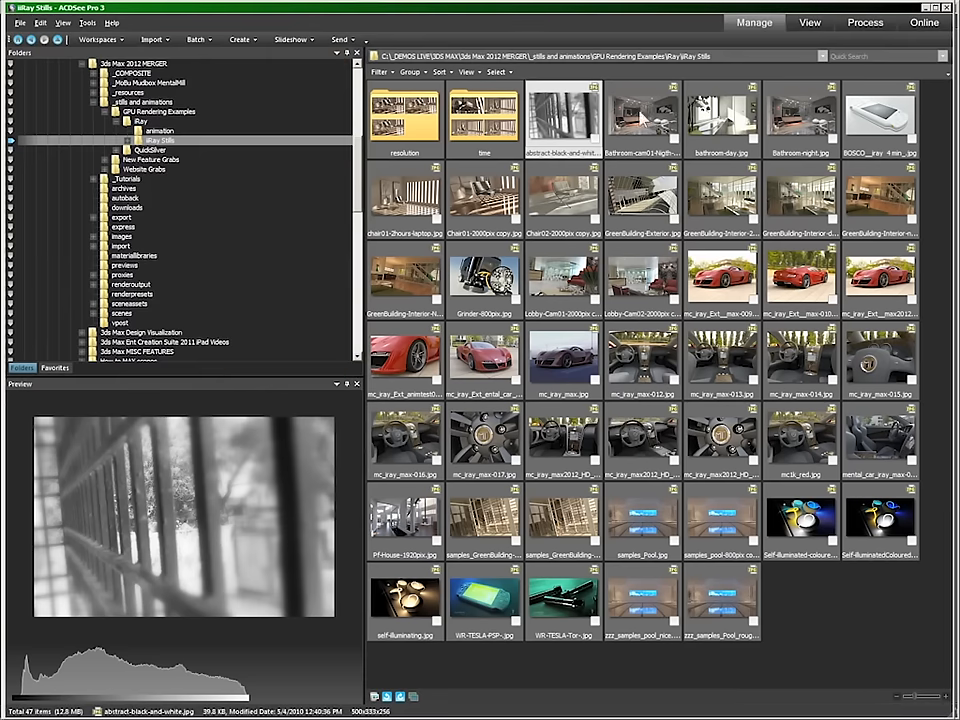
pyautogui.press('Right')
pyautogui.press('Right')
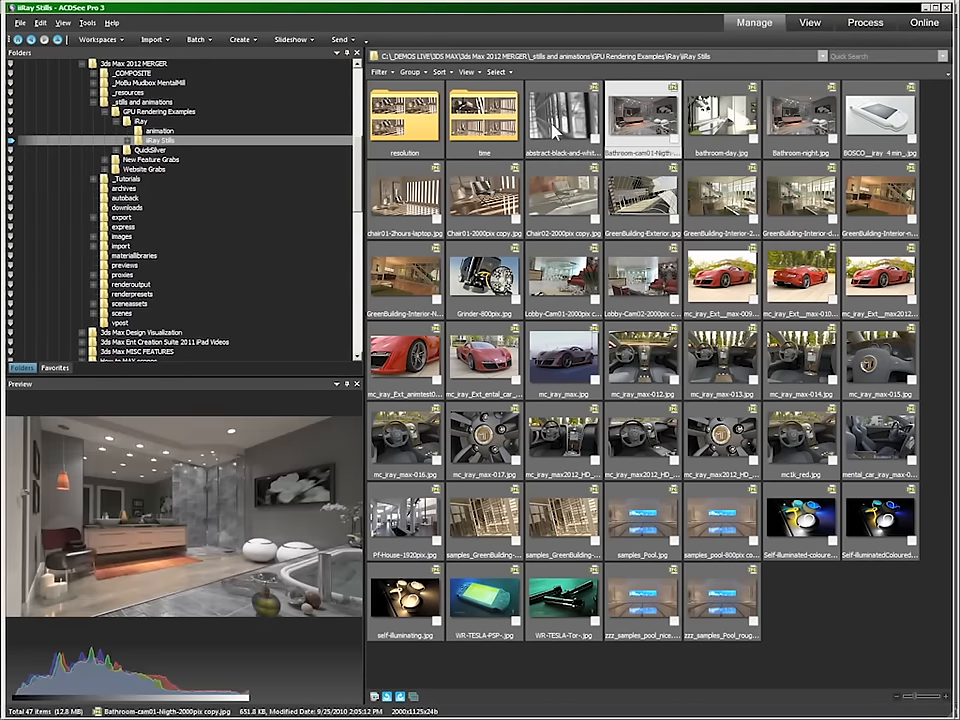
pyautogui.press('Right')
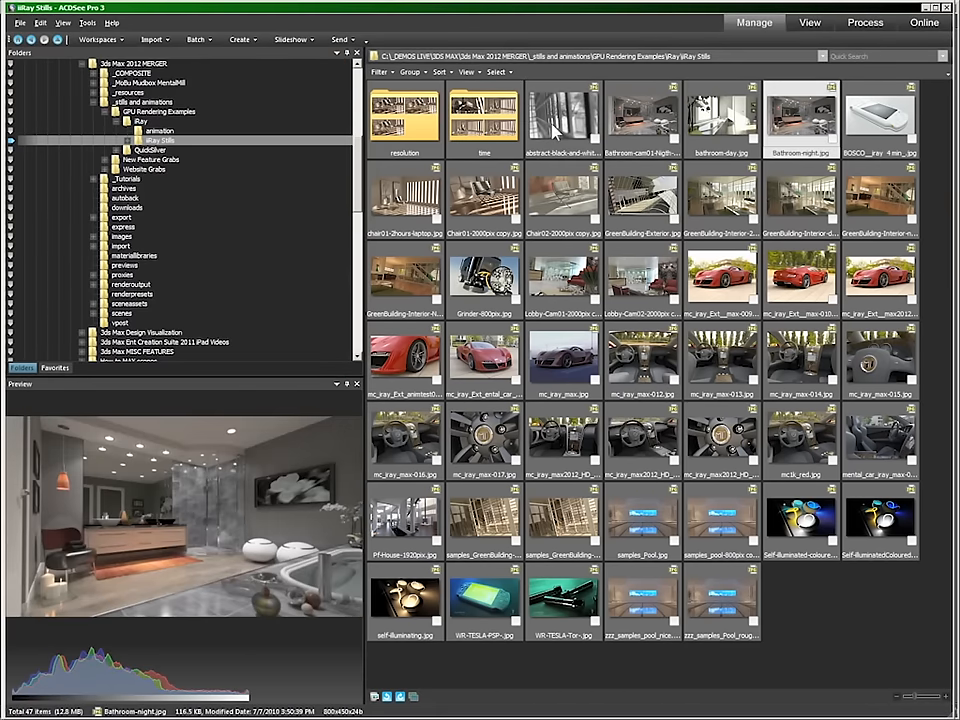
pyautogui.press('Right')
pyautogui.press('Right')
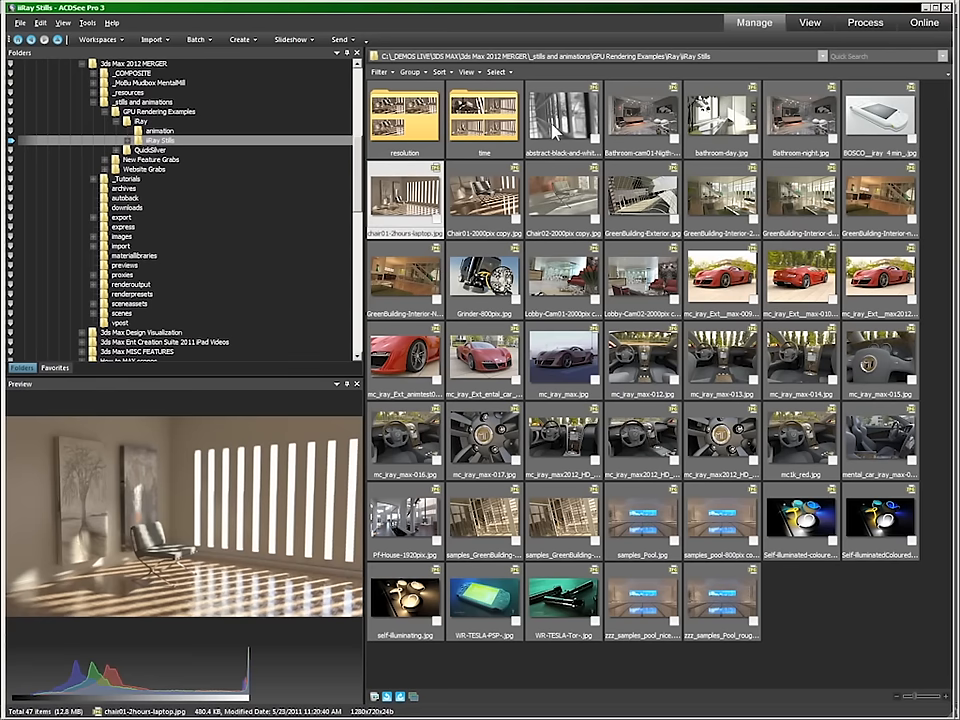
pyautogui.press('Right')
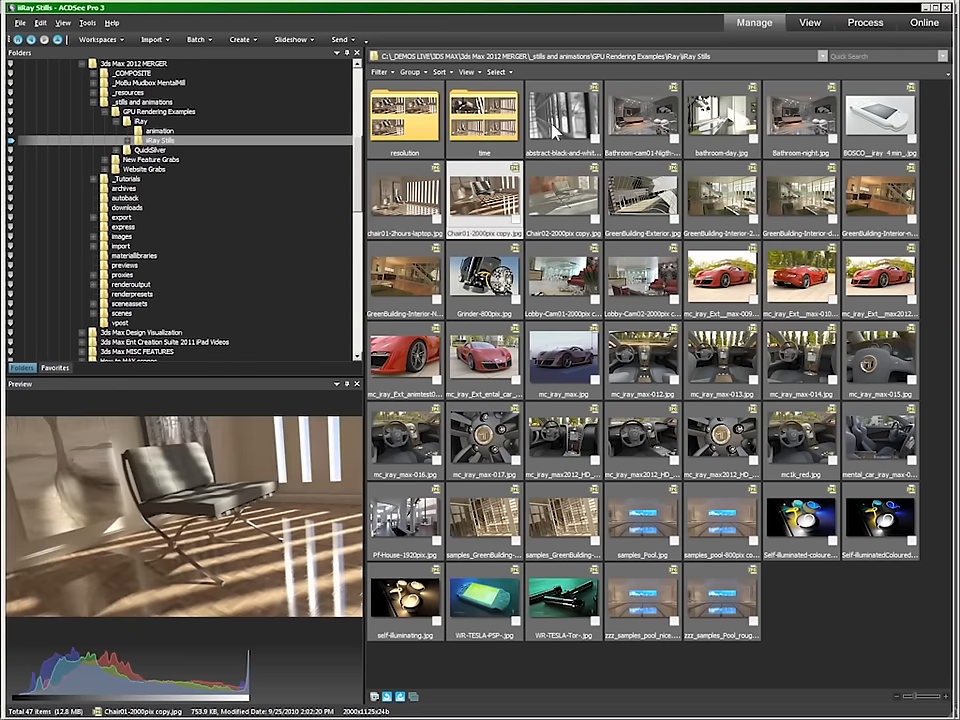
pyautogui.press('Right')
pyautogui.press('Right')
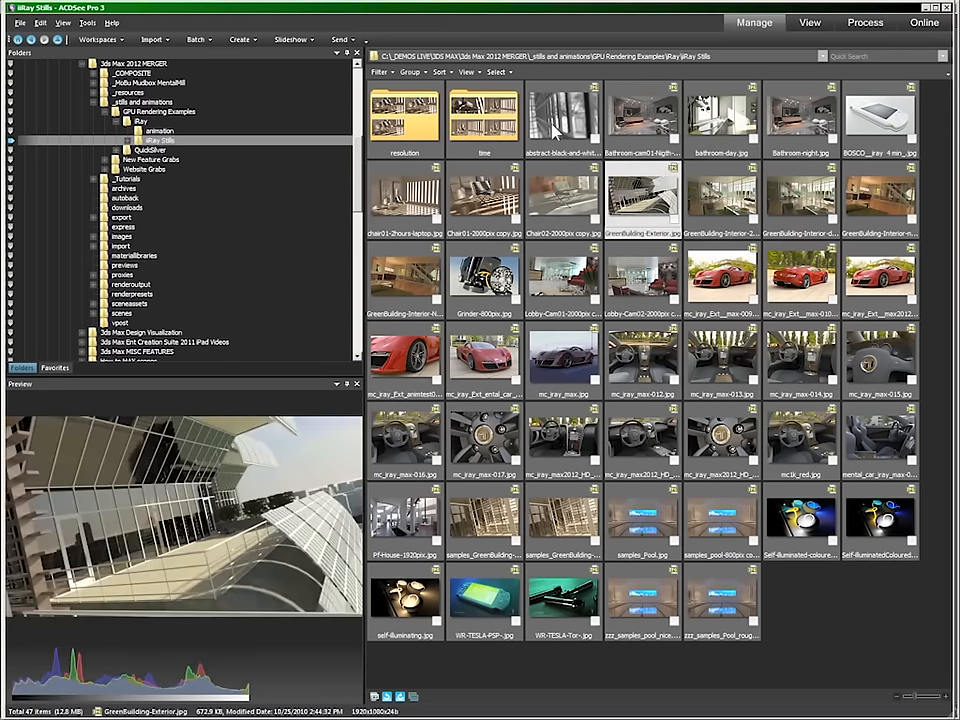
pyautogui.press('Right')
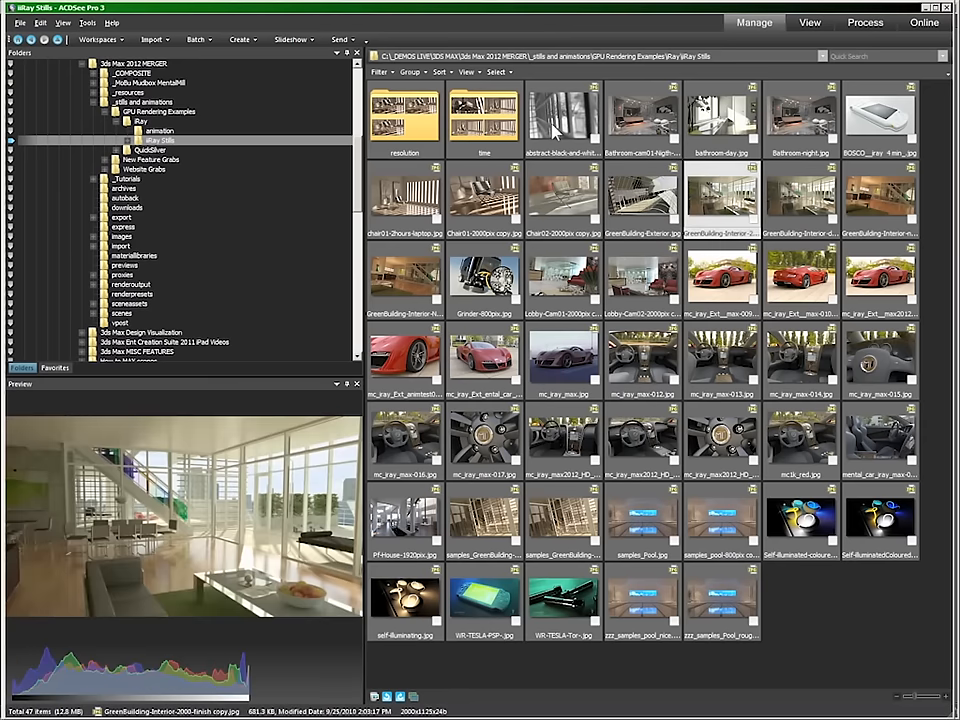
pyautogui.press('Right')
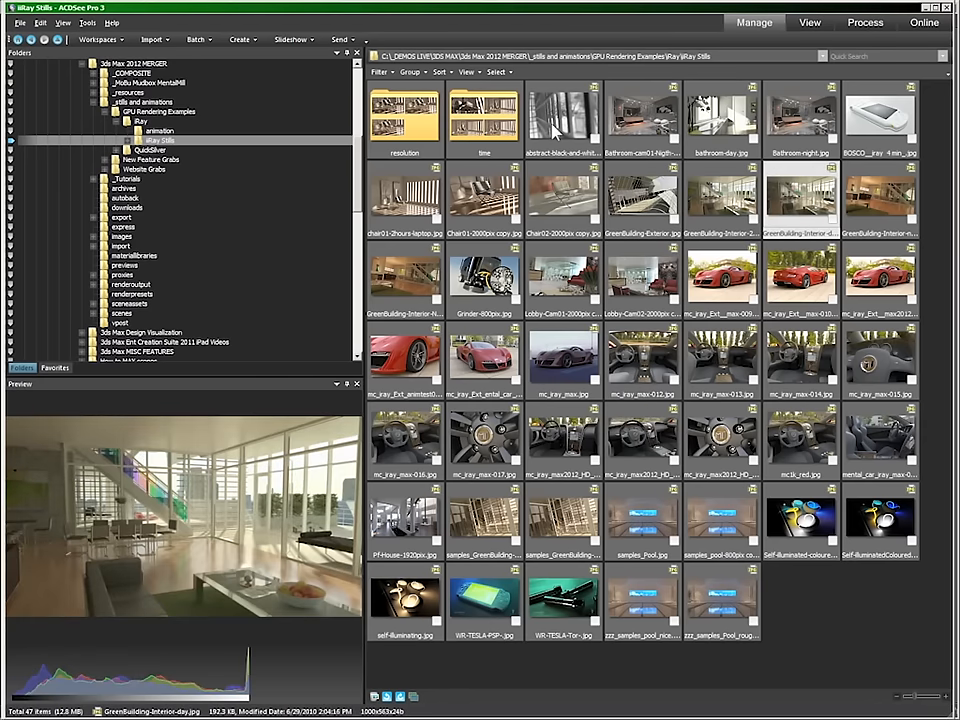
pyautogui.press('Right')
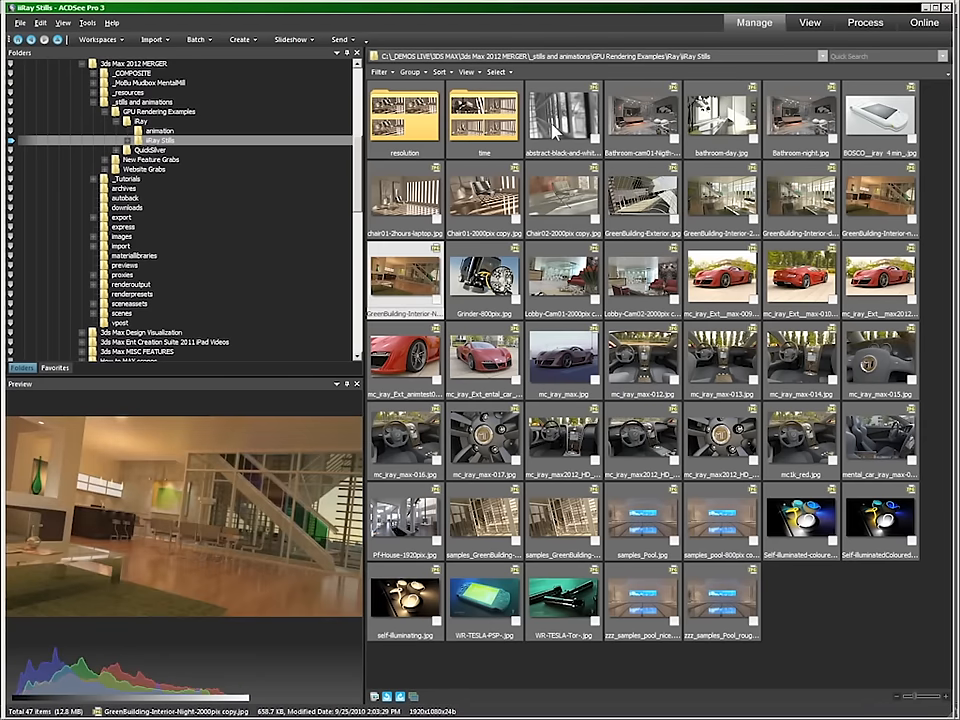
pyautogui.press('Right')
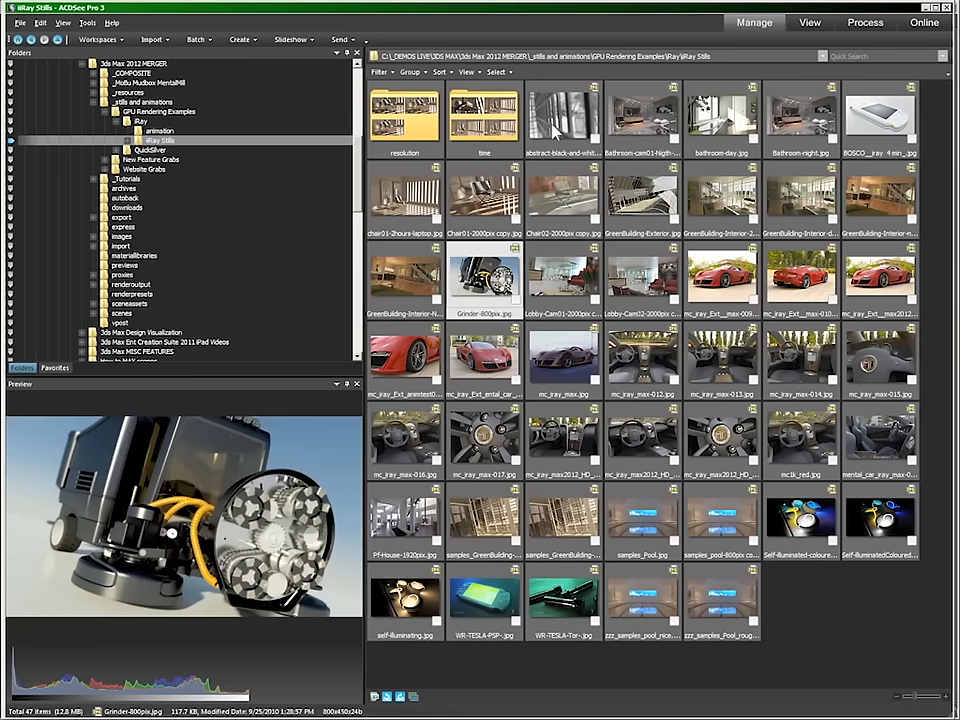
pyautogui.press('Right')
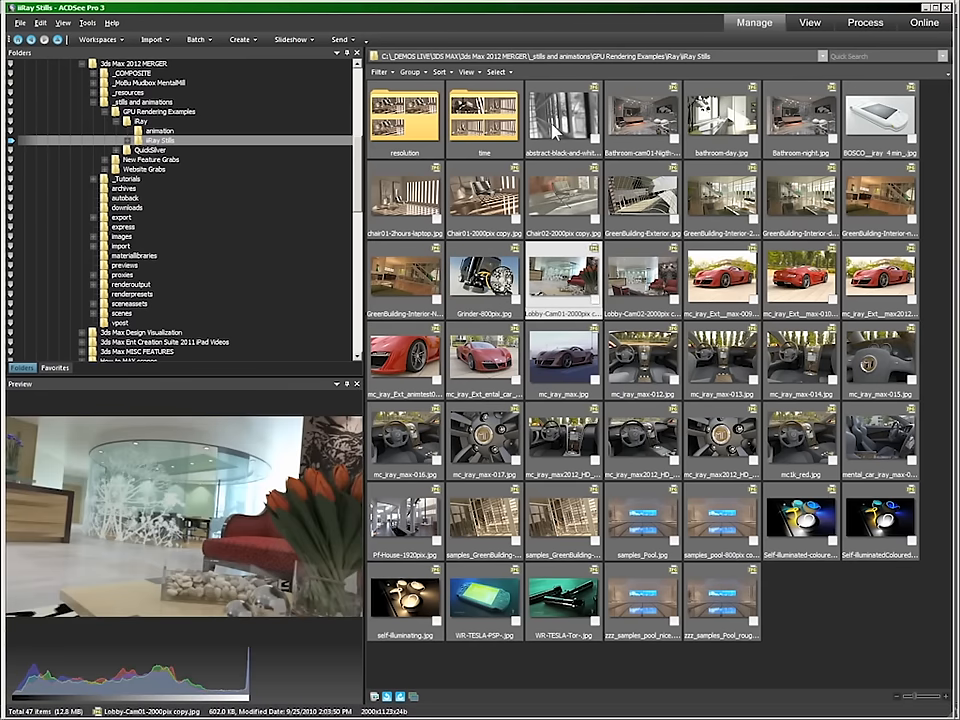
pyautogui.press('Right')
pyautogui.press('Right')
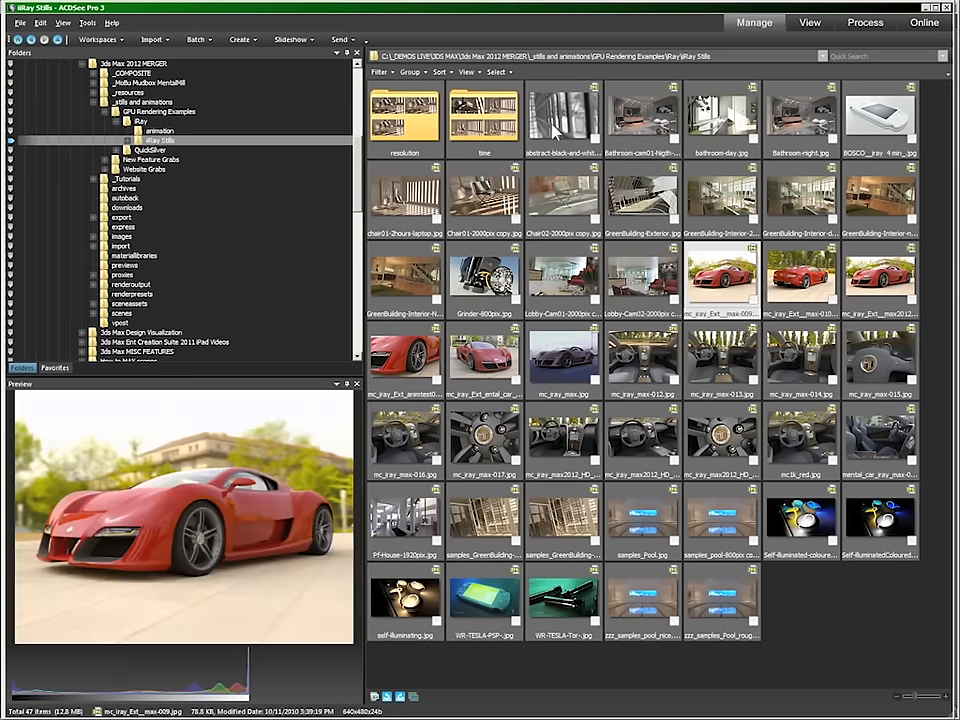
pyautogui.press('Right')
pyautogui.press('Right')
pyautogui.press('Down')
pyautogui.press('Left')
pyautogui.press('Left')
pyautogui.press('Left')
pyautogui.press('Left')
pyautogui.press('Left')
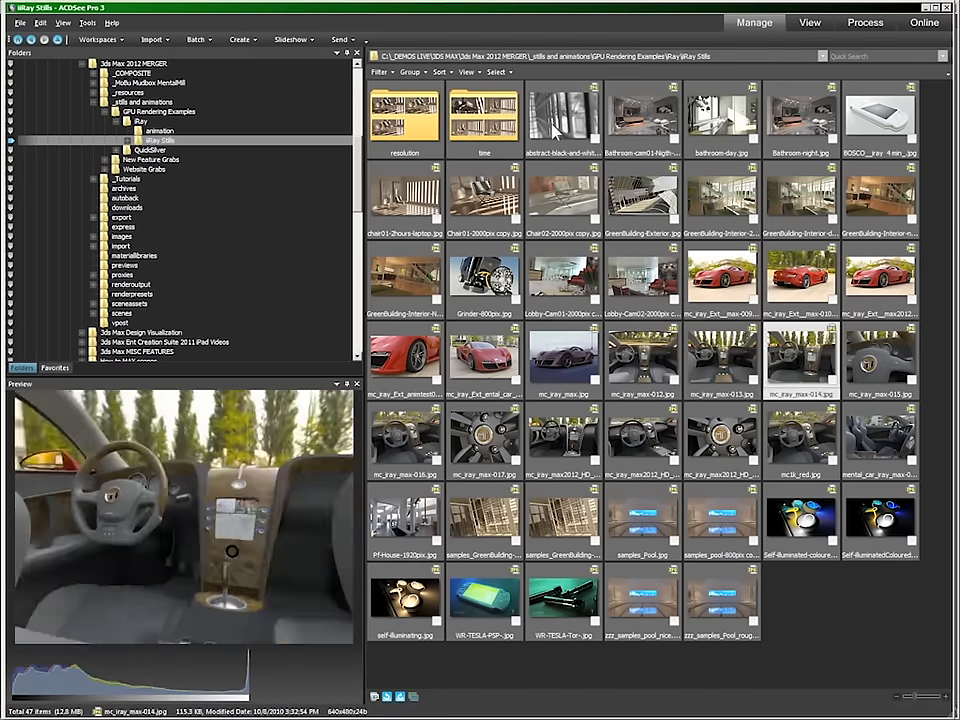
# Browse further through the iRay stills, from the car interiors towards the renders at the end of the folder.
pyautogui.press('Left')
pyautogui.press('Left')
pyautogui.press('Left')
pyautogui.press('Down')
pyautogui.press('Down')
pyautogui.press('Down')
pyautogui.press('Left')
pyautogui.press('Left')
pyautogui.press('Left')
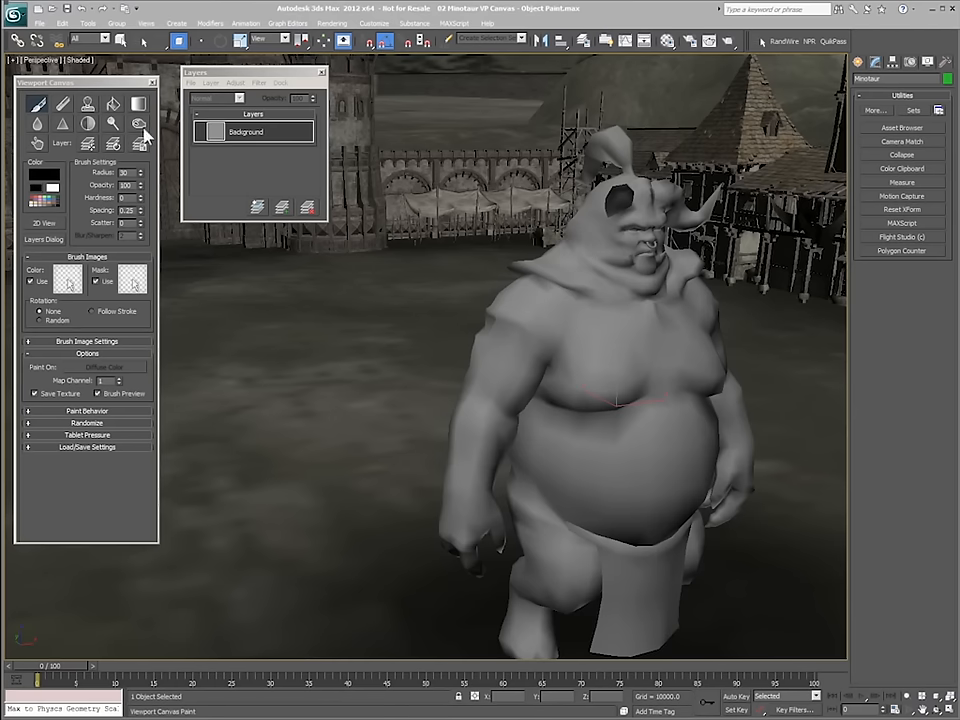
# Switch to 3ds Max and load MinotaurDiffuseMap-ch2.png into the Background layer of the Minotaur's Viewport Canvas.
pyautogui.moveTo(45, 82); pyautogui.dragTo(54, 86)
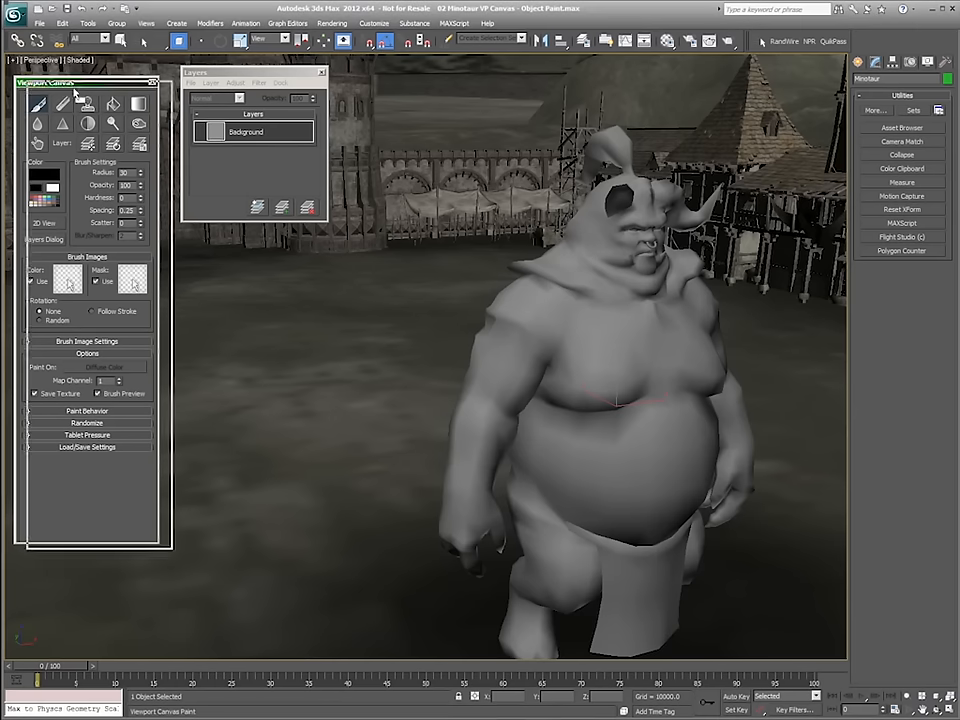
pyautogui.click(89, 24)
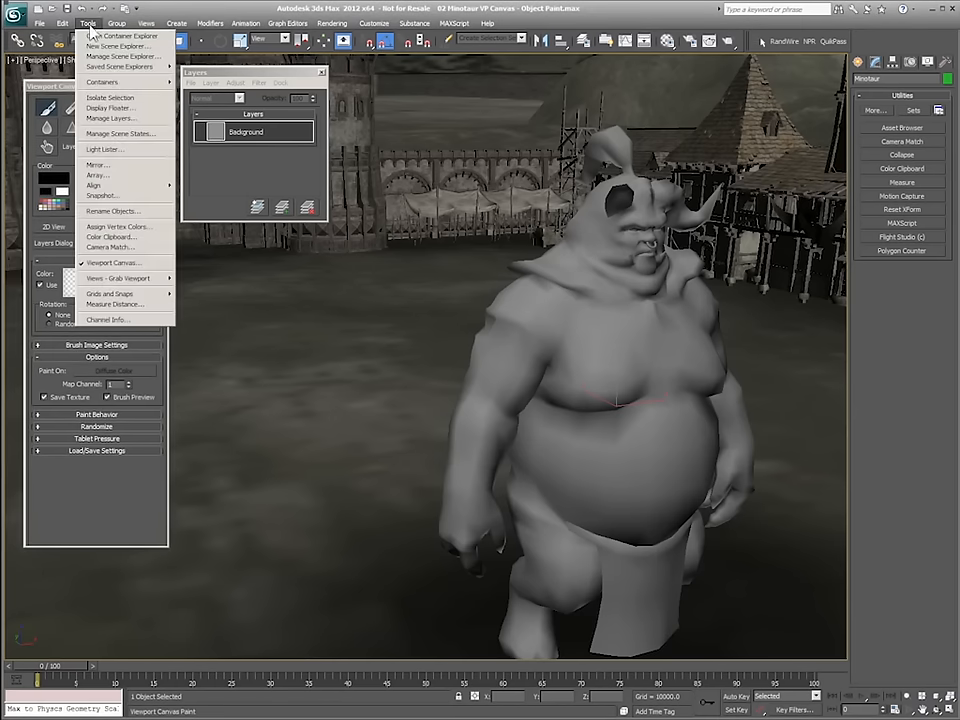
pyautogui.click(113, 263)
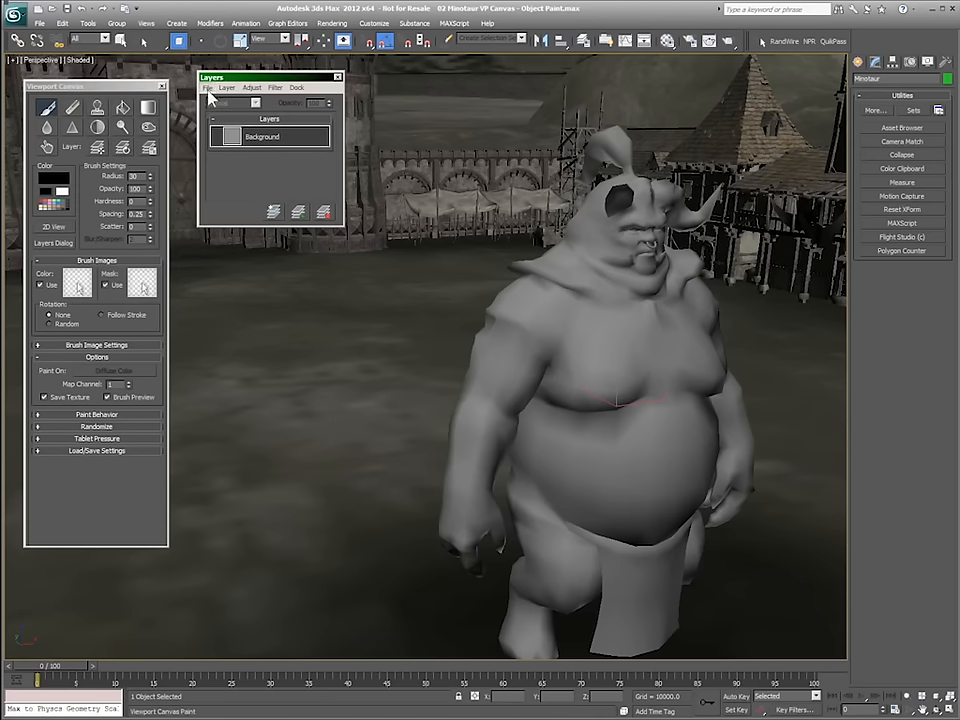
pyautogui.click(208, 88)
pyautogui.click(226, 125)
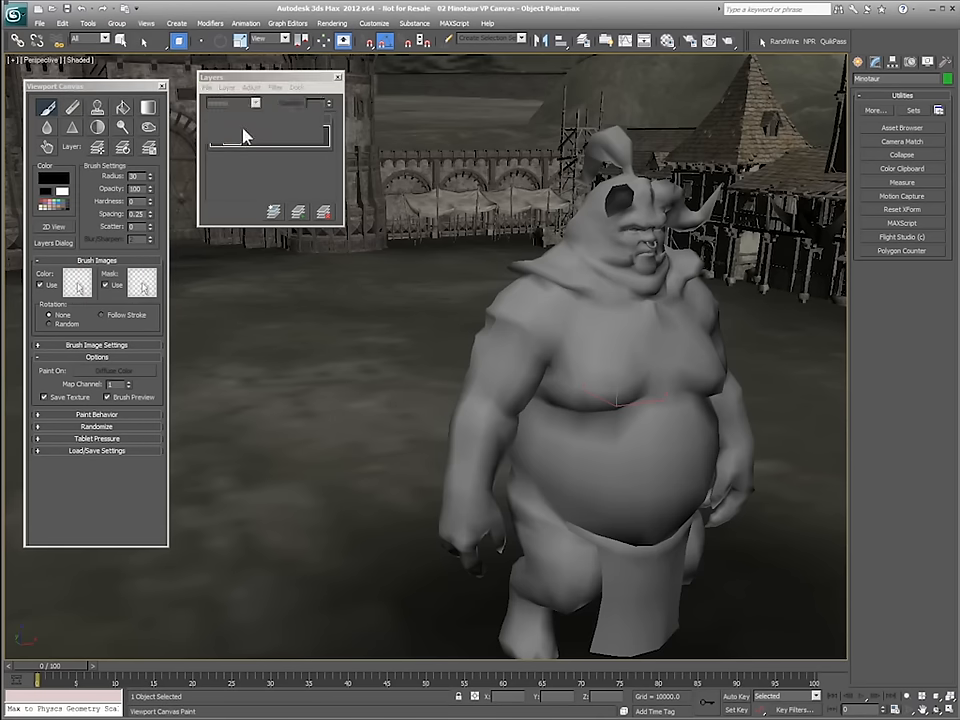
pyautogui.click(297, 237)
pyautogui.write('mi')
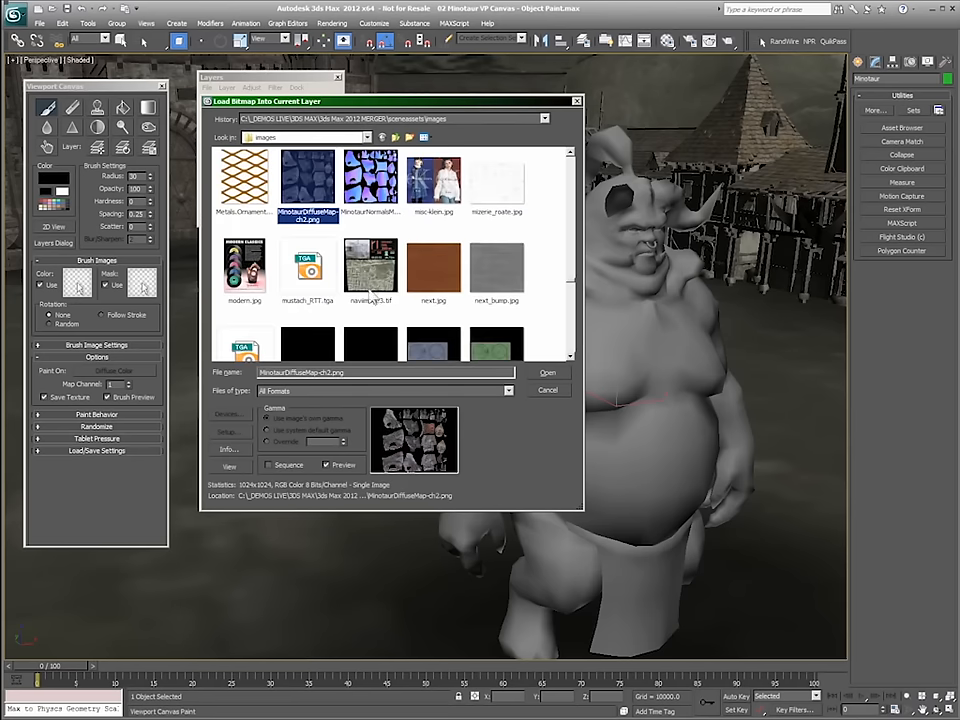
pyautogui.click(547, 373)
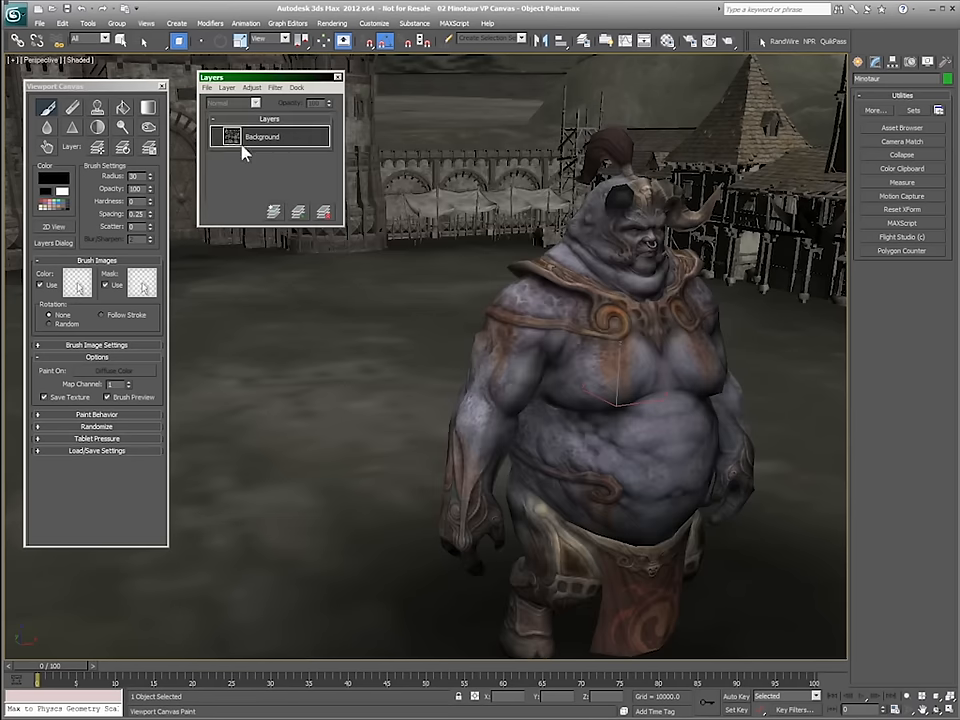
# Paint a winding black stroke over the Minotaur's chest and belly on a new layer, and add a second layer above it.
pyautogui.click(298, 212)
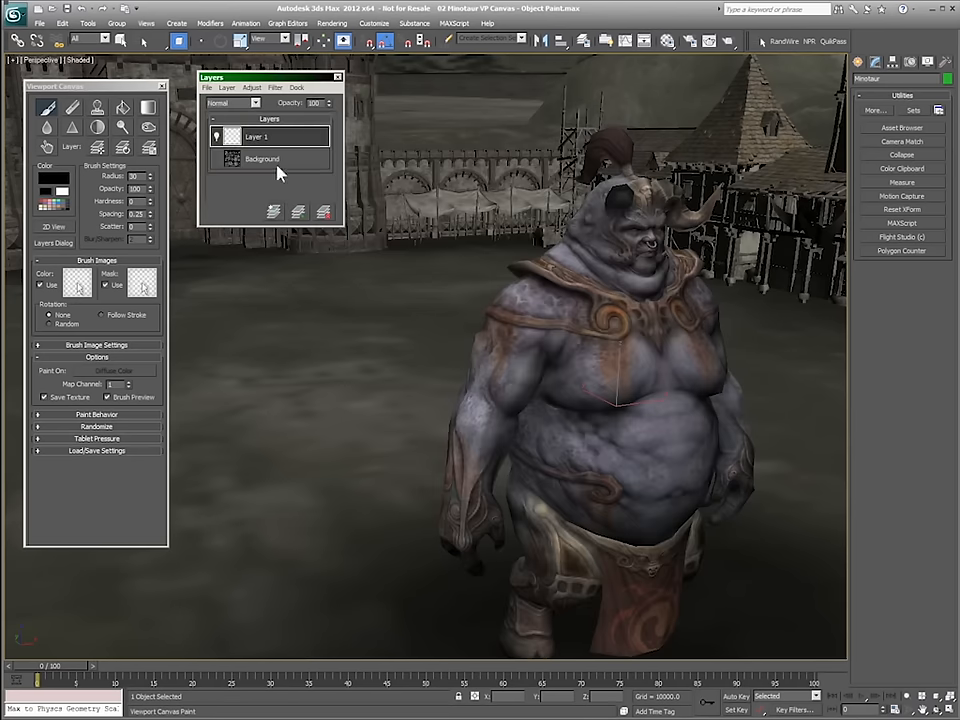
pyautogui.moveTo(578, 308)
pyautogui.mouseDown()
pyautogui.moveTo(643, 349)
pyautogui.moveTo(666, 411)
pyautogui.moveTo(628, 490)
pyautogui.mouseUp()
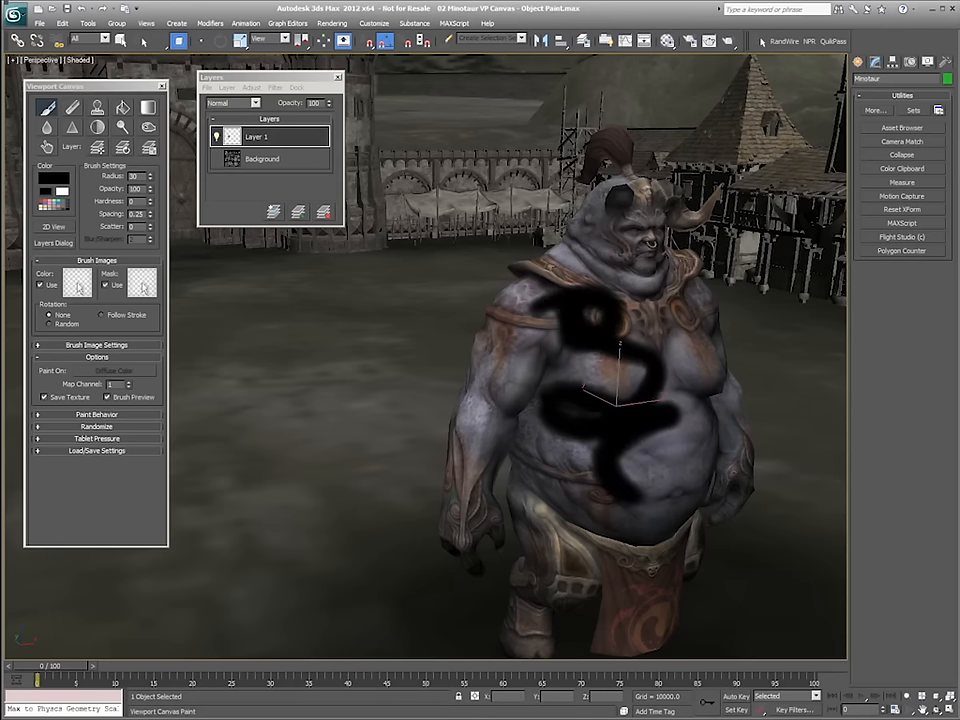
pyautogui.click(302, 213)
pyautogui.click(217, 160)
pyautogui.click(217, 160)
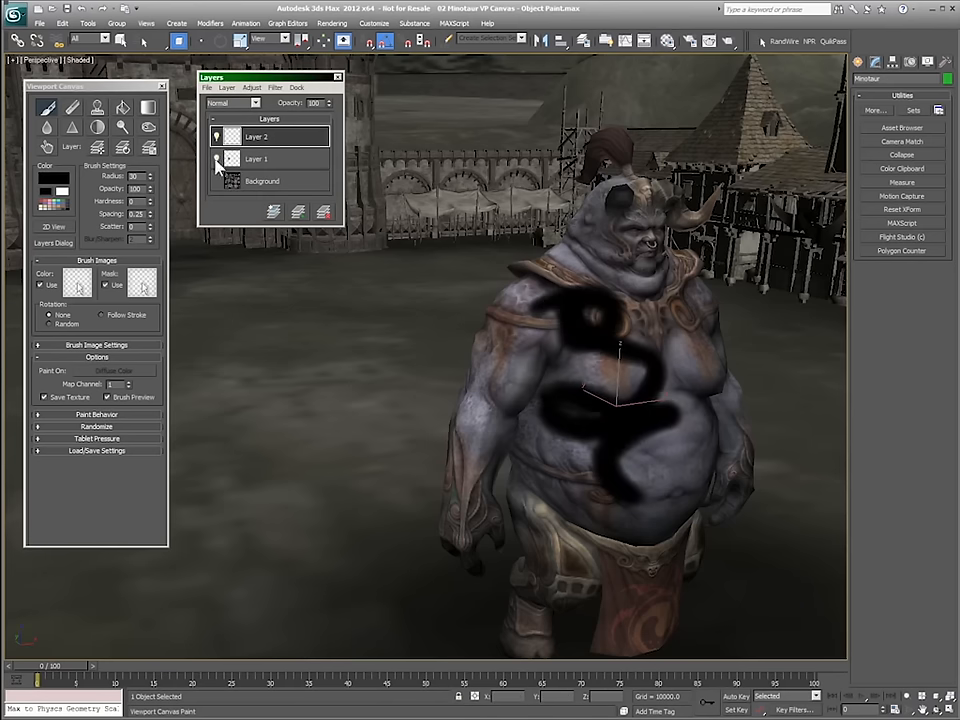
# Set Layer 1's opacity to 86 and its blend mode to Linear Dodge.
pyautogui.click(266, 158)
pyautogui.moveTo(329, 104)
pyautogui.mouseDown()
pyautogui.moveTo(331, 127)
pyautogui.moveTo(331, 107)
pyautogui.mouseUp()
pyautogui.click(240, 104)
pyautogui.click(228, 177)
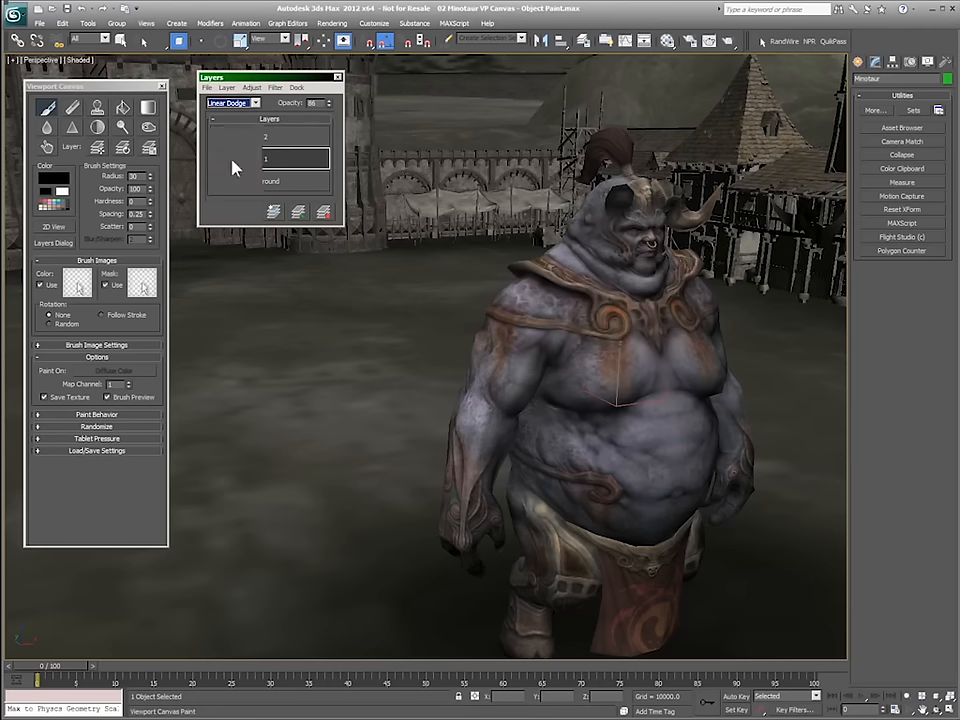
pyautogui.click(252, 87)
pyautogui.click(285, 99)
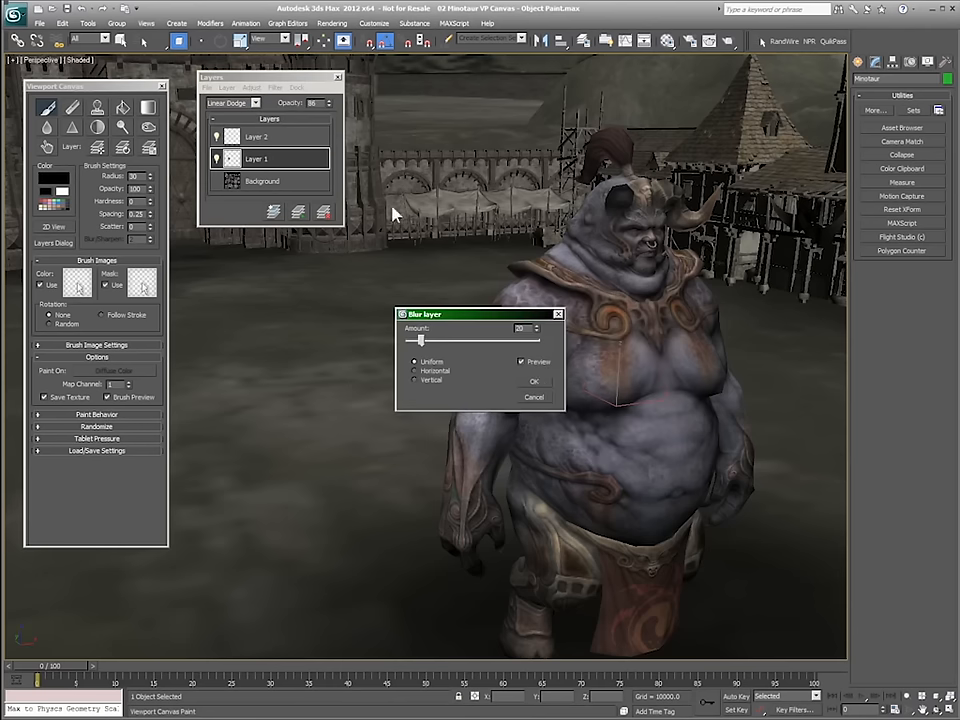
pyautogui.click(535, 396)
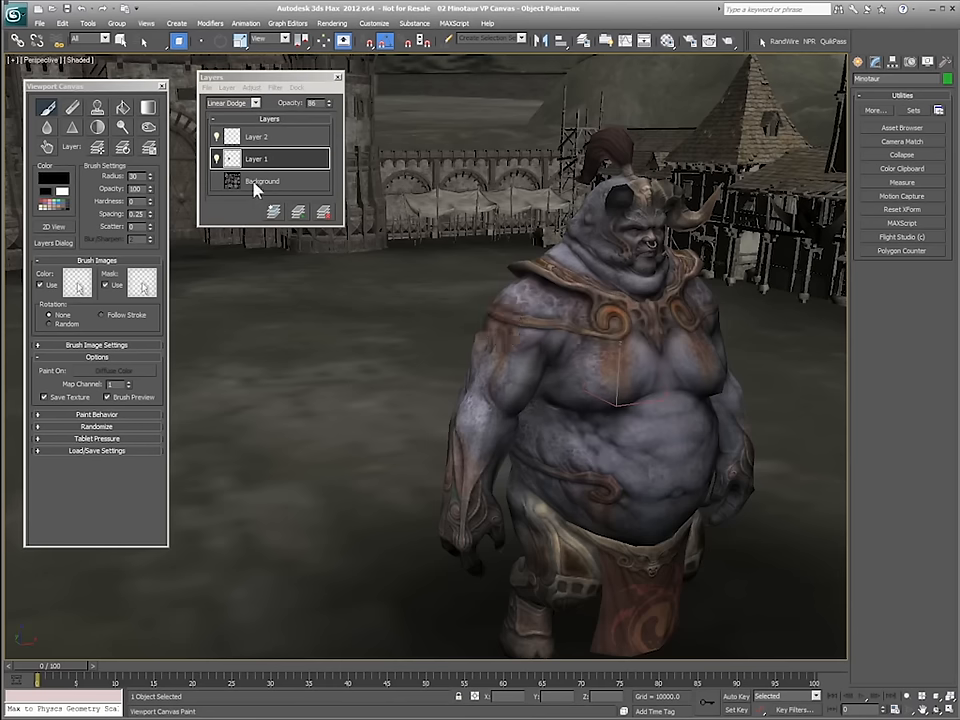
# Hide Layer 1 and choose the Clone tool for Layer 2 with Screen as the clone source.
pyautogui.click(216, 163)
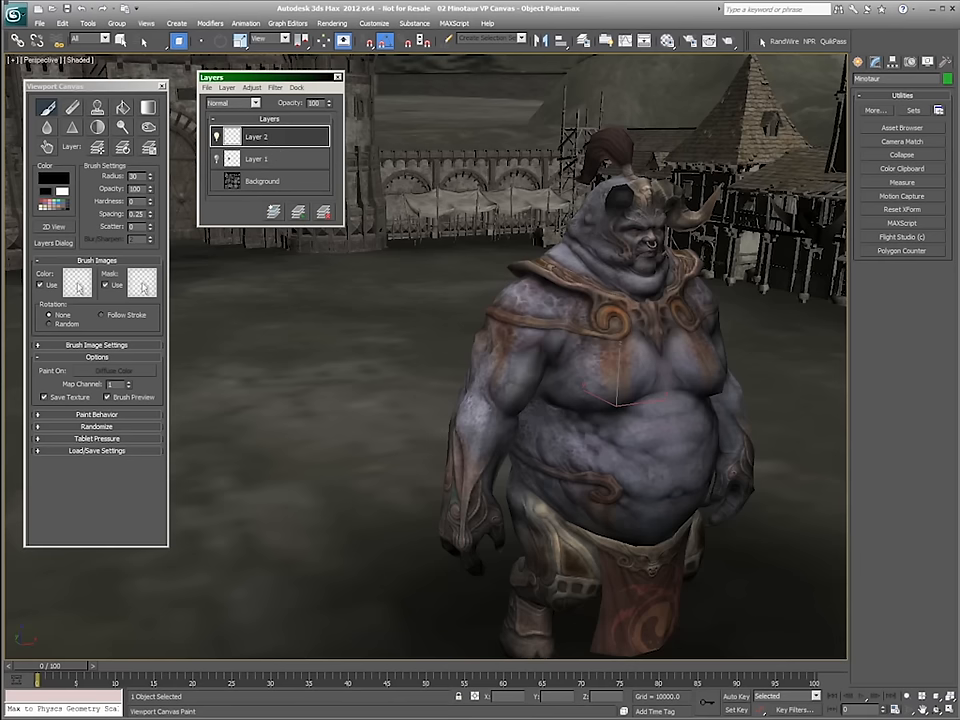
pyautogui.click(97, 107)
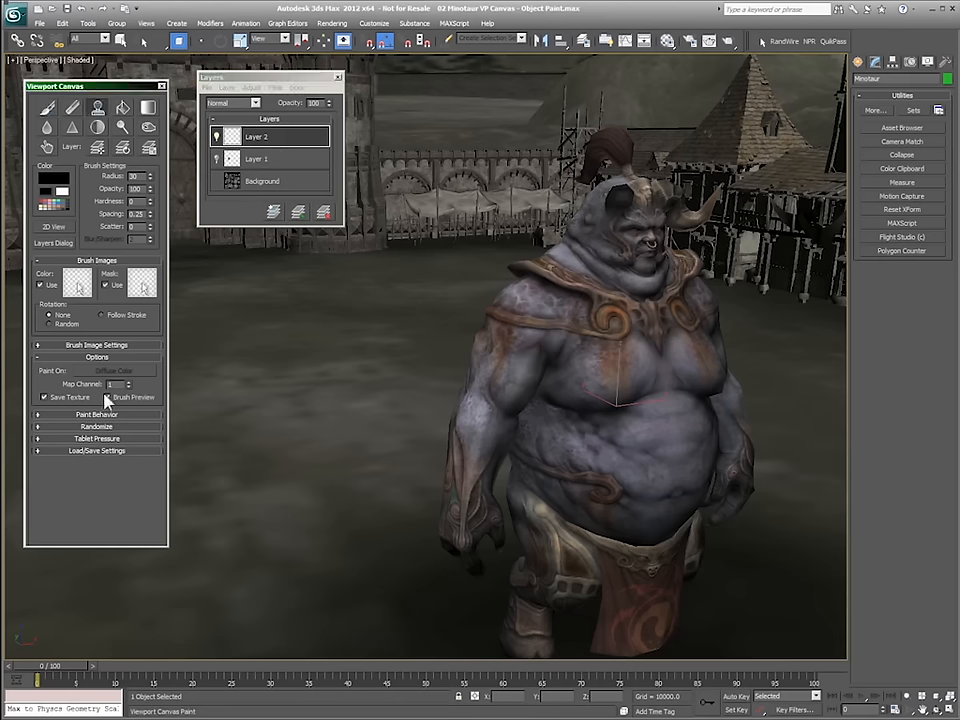
pyautogui.click(84, 438)
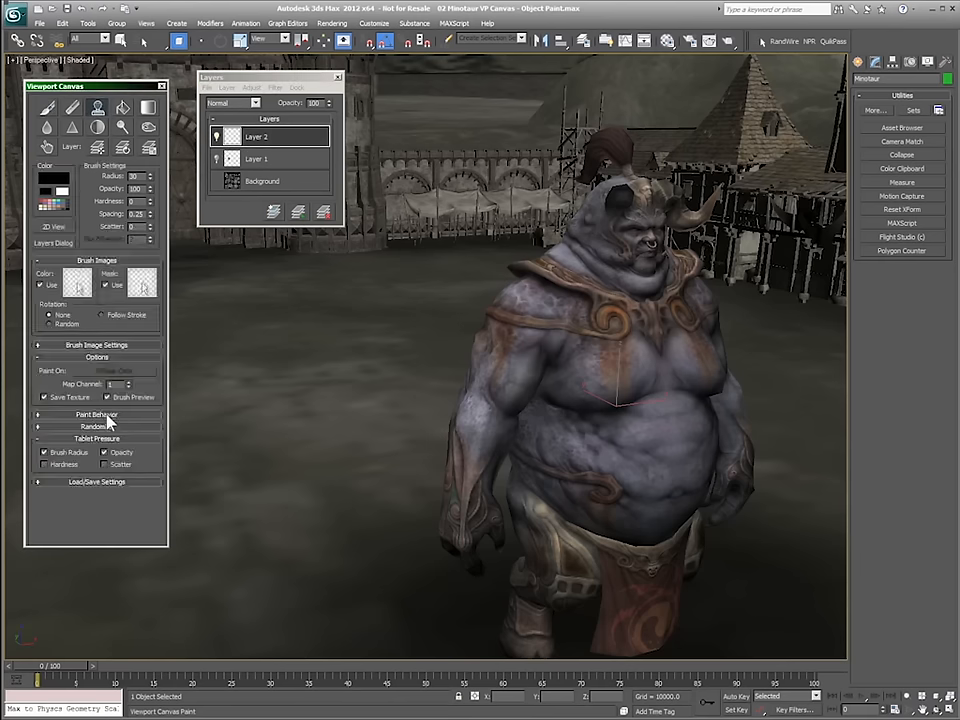
pyautogui.click(108, 416)
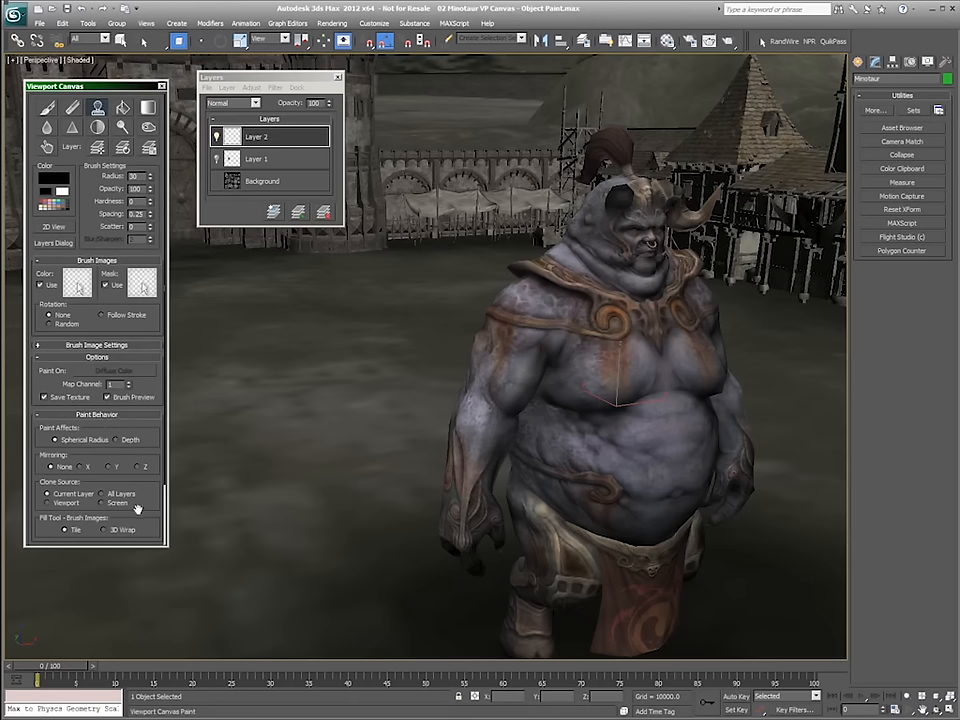
pyautogui.moveTo(137, 510); pyautogui.dragTo(88, 478)
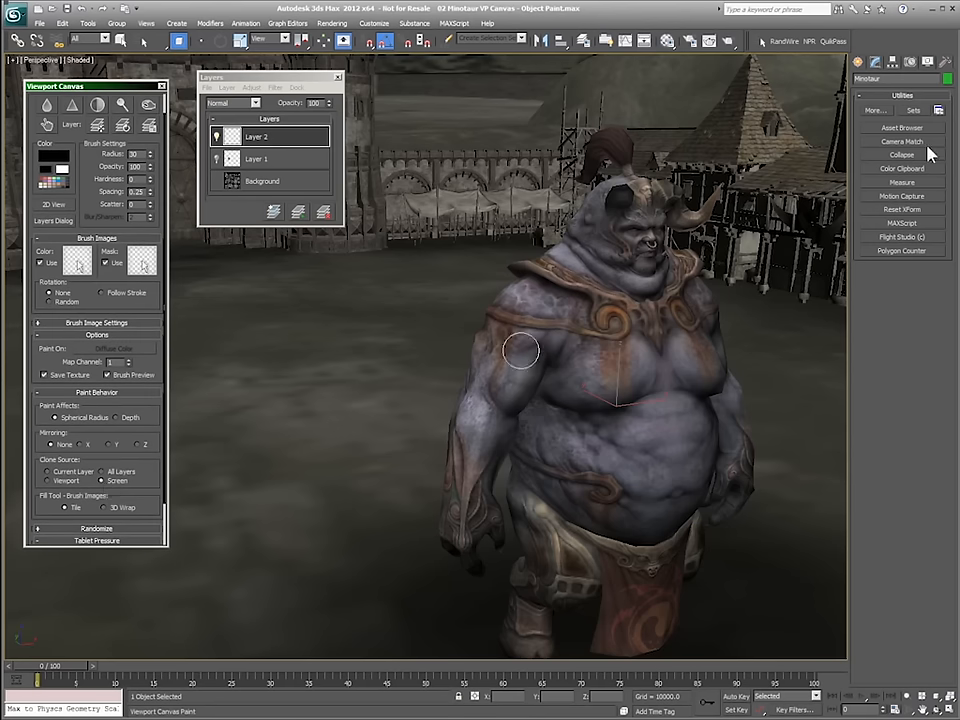
# Open the stock texture brown021.jpg from the Asset Browser and move its image window beside the browser.
pyautogui.click(901, 129)
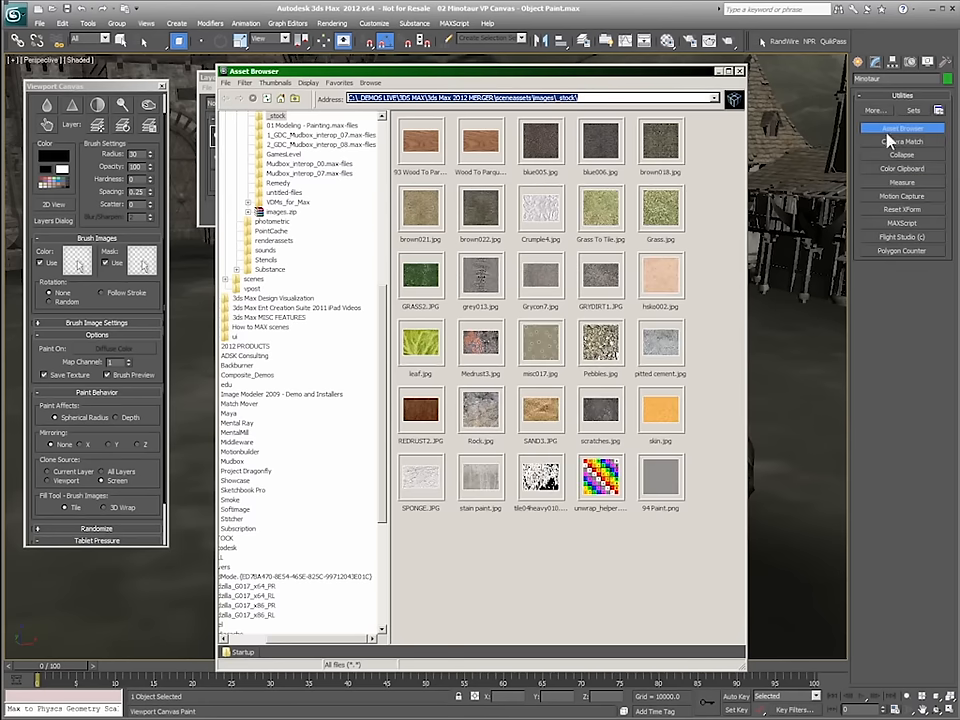
pyautogui.click(420, 205)
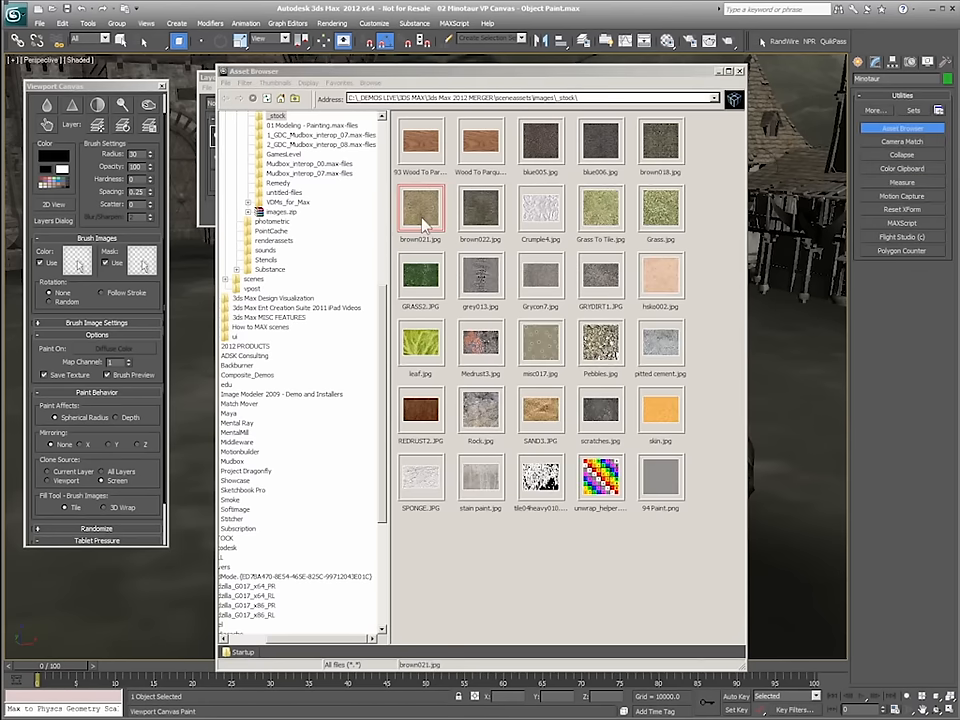
pyautogui.moveTo(950, 57); pyautogui.dragTo(250, 57)
pyautogui.moveTo(312, 58); pyautogui.dragTo(221, 52)
pyautogui.click(512, 73)
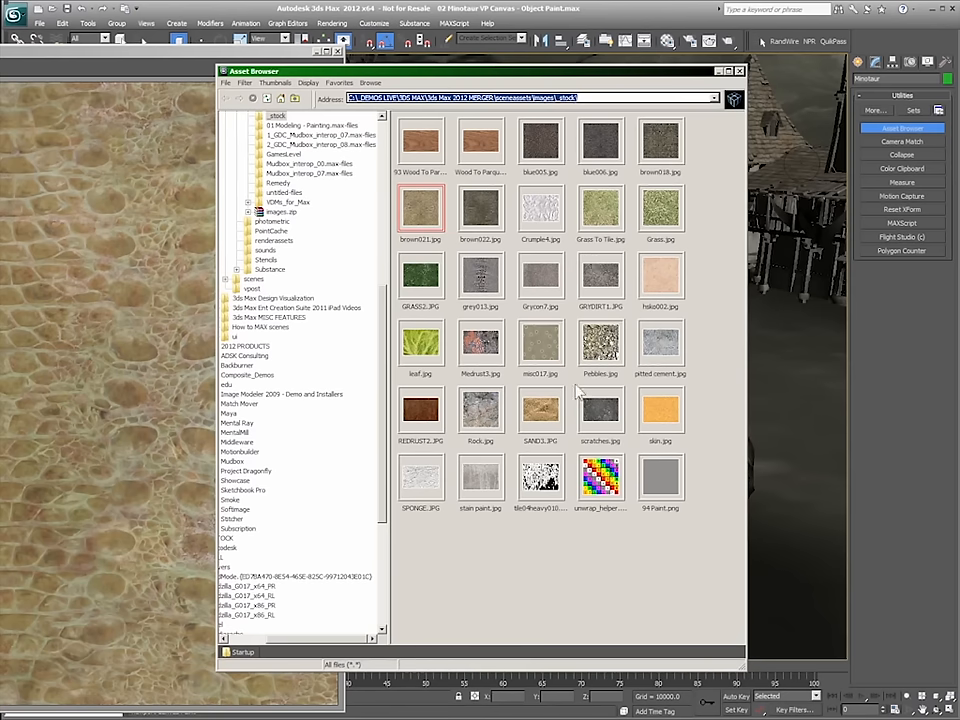
# Open REDRUST2.JPG, minimise the Asset Browser, and arrange both texture windows on either side of the Minotaur.
pyautogui.click(447, 428)
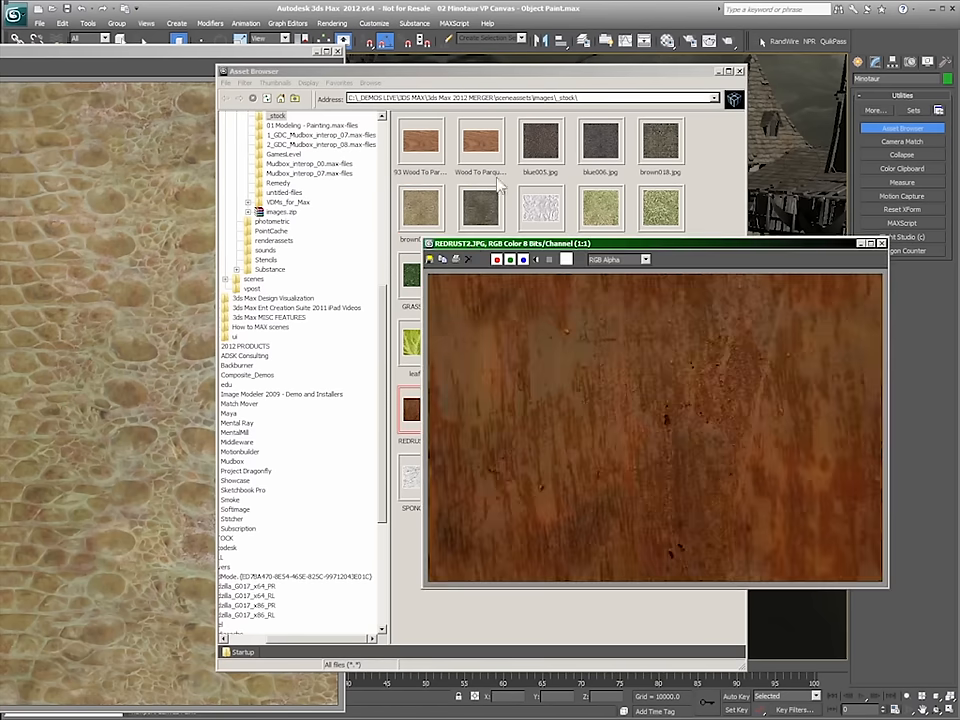
pyautogui.click(719, 72)
pyautogui.moveTo(512, 244); pyautogui.dragTo(825, 118)
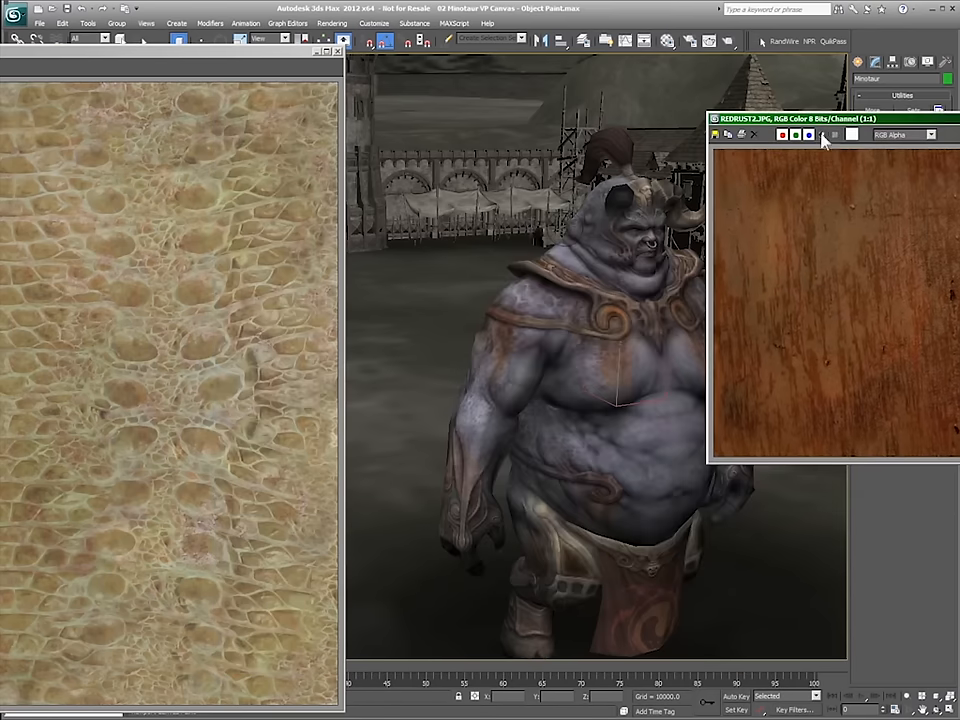
pyautogui.moveTo(254, 55); pyautogui.dragTo(292, 263)
# Clone the scaly brown021.jpg texture onto the Minotaur's chest on Layer 2.
pyautogui.click(244, 138)
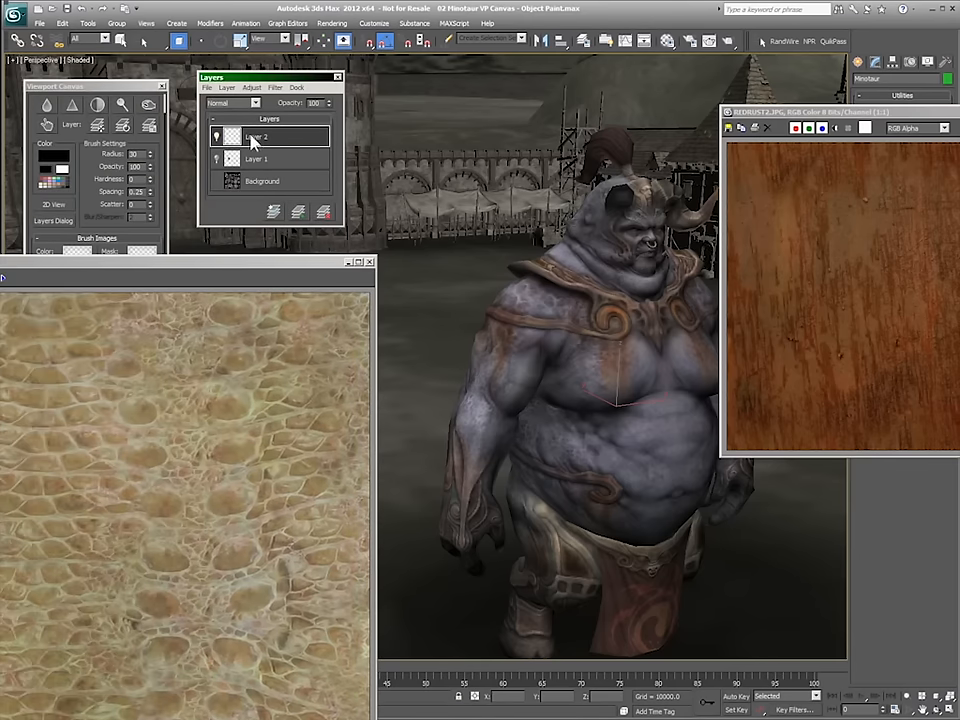
pyautogui.click(129, 88)
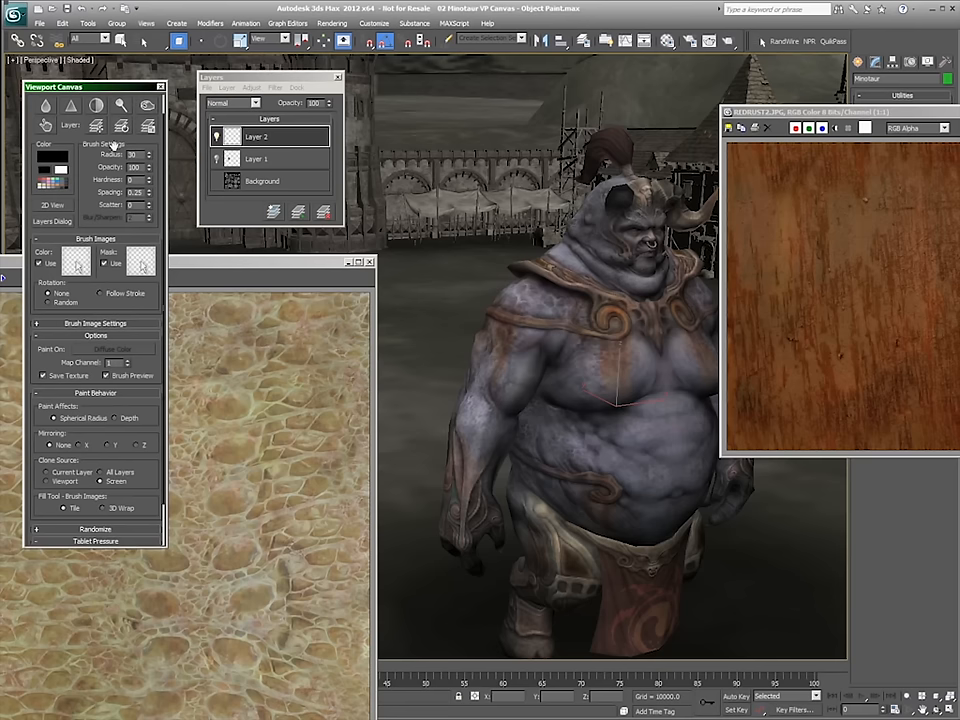
pyautogui.scroll(2, 121, 133)
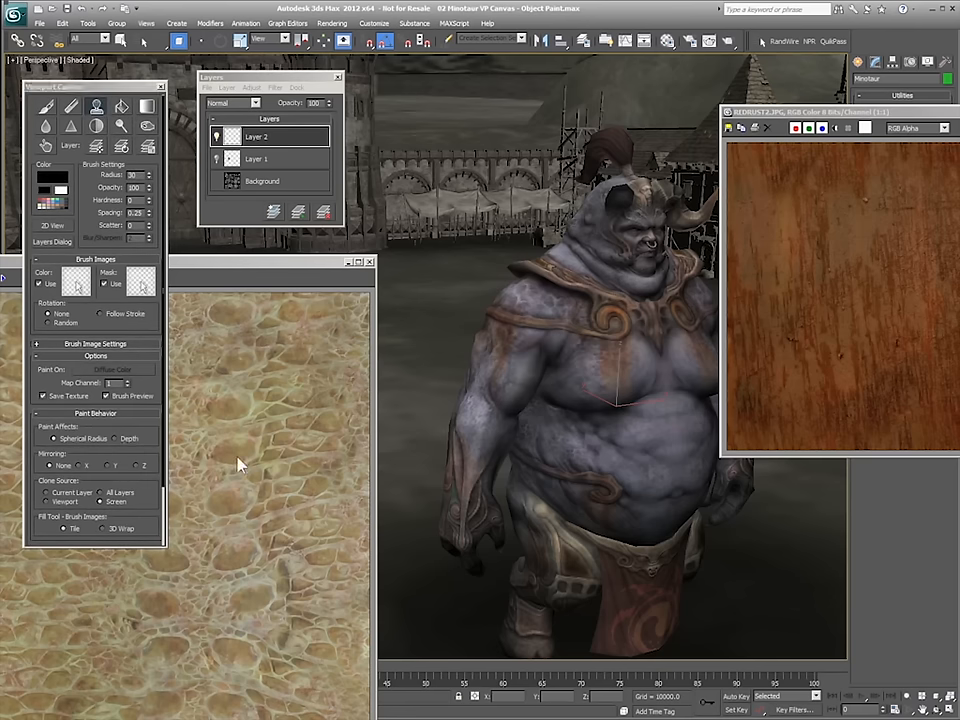
pyautogui.click(240, 465)
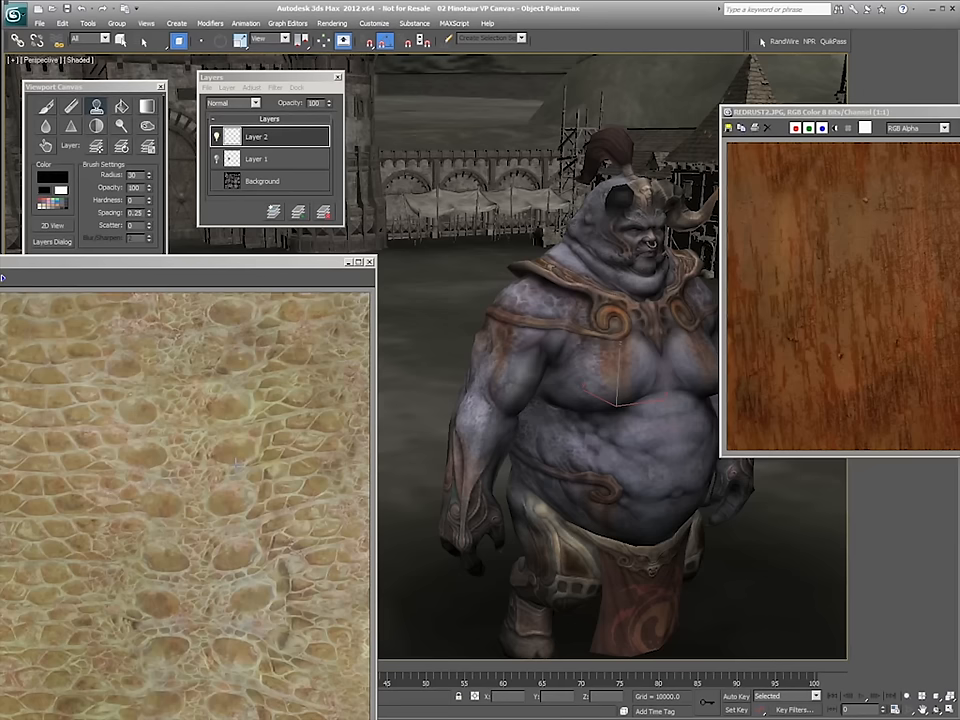
pyautogui.keyDown('alt'); pyautogui.click(231, 467); pyautogui.keyUp('alt')
pyautogui.moveTo(589, 371)
pyautogui.mouseDown()
pyautogui.moveTo(613, 354)
pyautogui.moveTo(597, 340)
pyautogui.moveTo(636, 377)
pyautogui.moveTo(600, 309)
pyautogui.moveTo(624, 397)
pyautogui.moveTo(586, 413)
pyautogui.mouseUp()
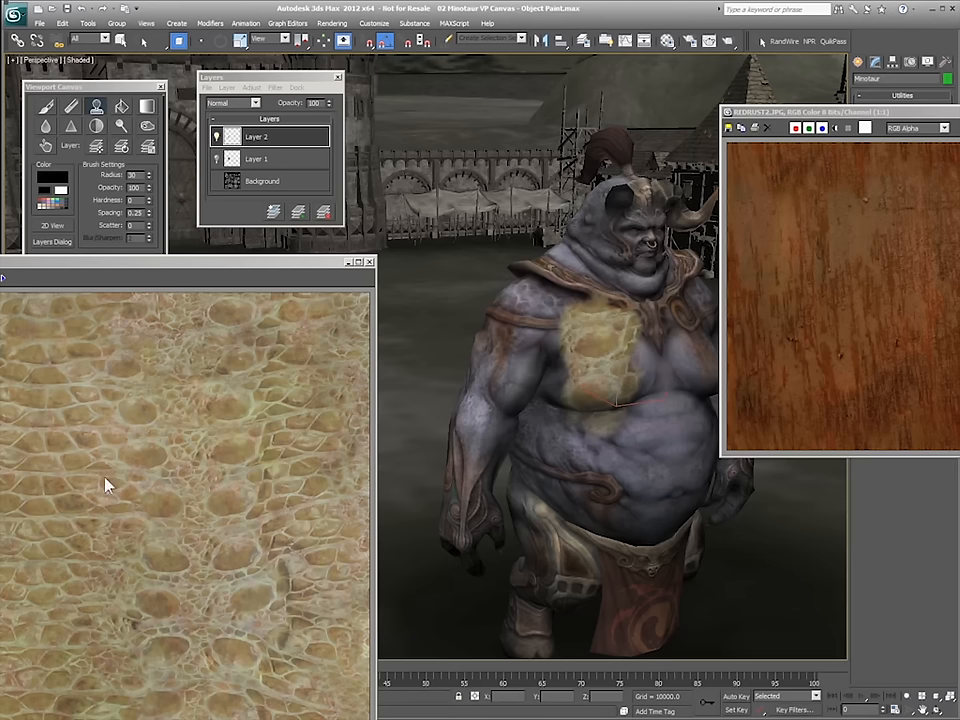
# Stop painting, save the layers as a PSD file in the images folder and replace the texture in the material.
pyautogui.rightClick(545, 359)
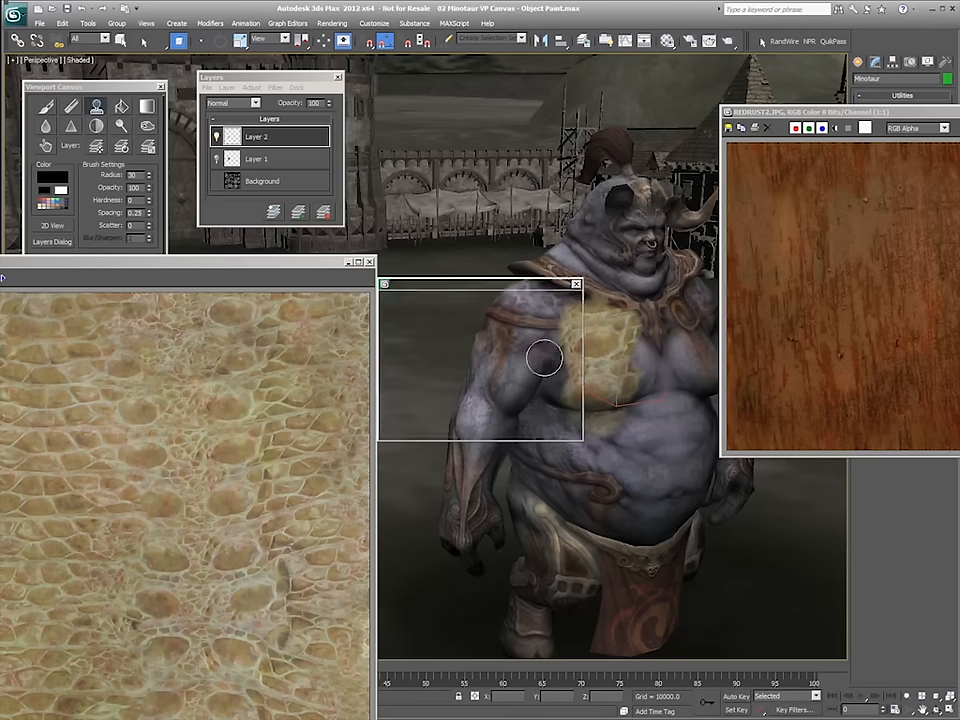
pyautogui.click(443, 385)
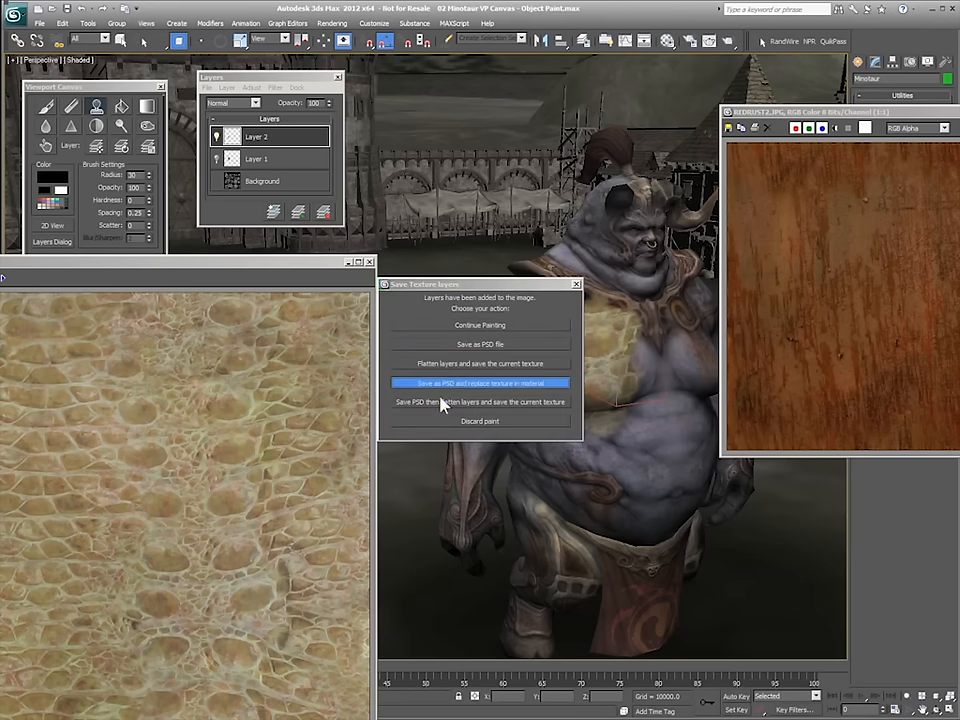
pyautogui.doubleClick(112, 272)
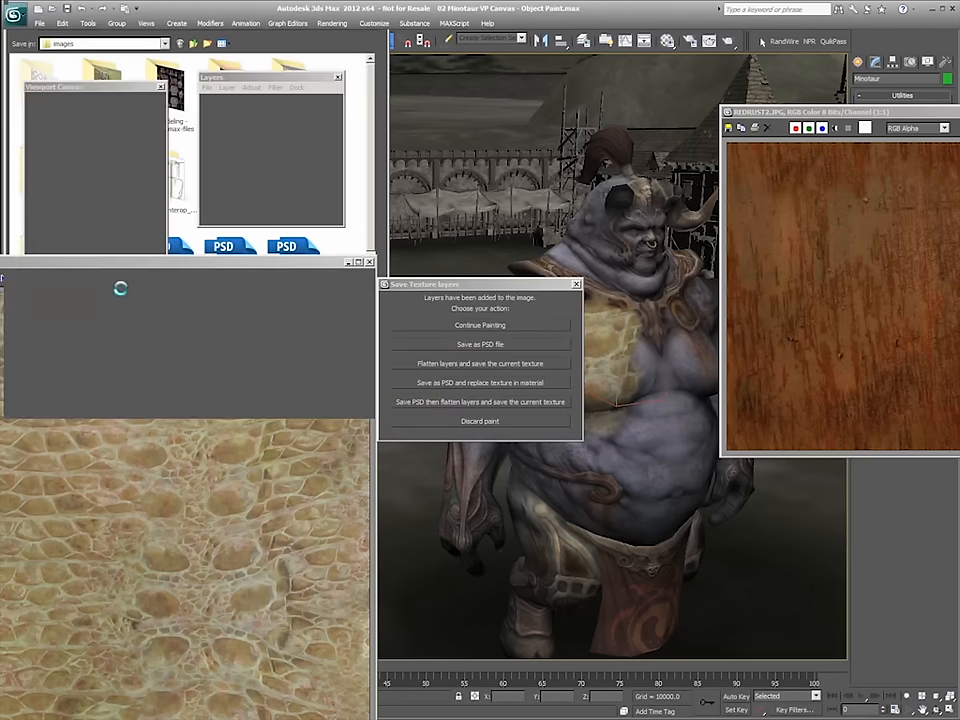
pyautogui.click(428, 405)
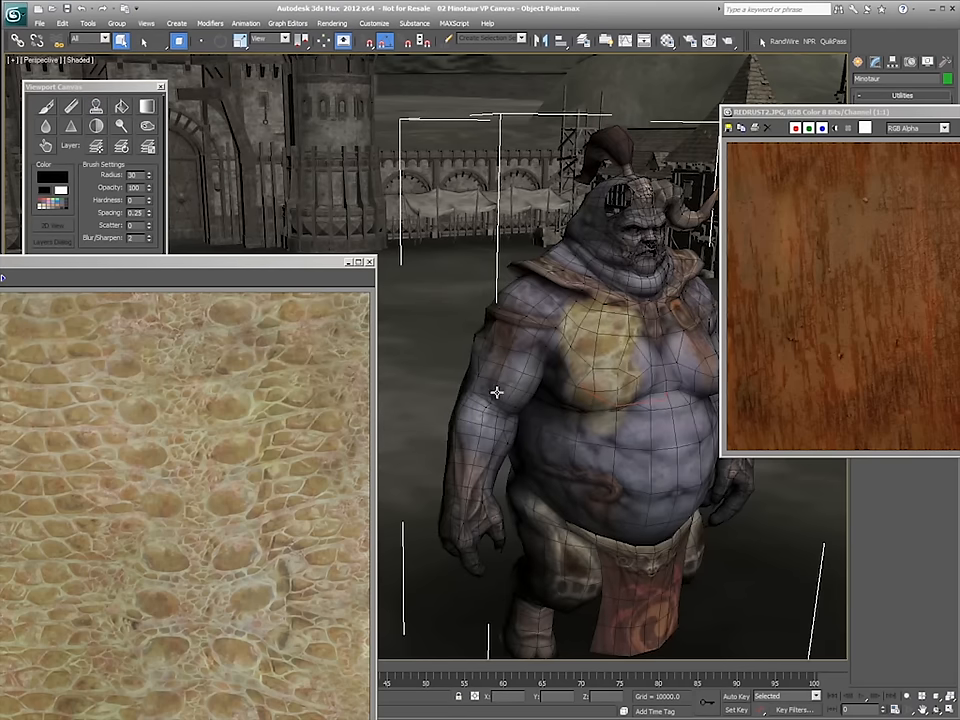
pyautogui.keyDown('alt'); pyautogui.moveTo(467, 354); pyautogui.dragTo(628, 365, button='middle'); pyautogui.keyUp('alt')
pyautogui.moveTo(628, 365); pyautogui.dragTo(504, 375)
pyautogui.hotkey('alt', 'z')
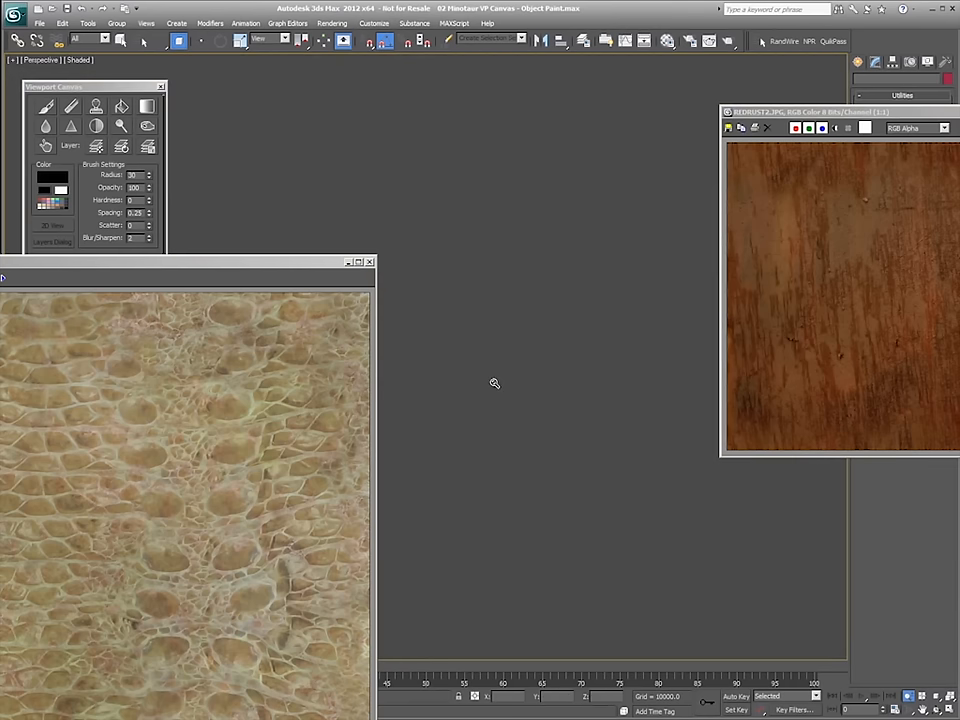
pyautogui.click(81, 10)
pyautogui.click(81, 10)
# Try to clone the REDRUST2.JPG texture onto the Minotaur's back on Layer 2, and sample brown021.jpg as another clone source.
pyautogui.moveTo(455, 346); pyautogui.dragTo(271, 249)
pyautogui.click(97, 106)
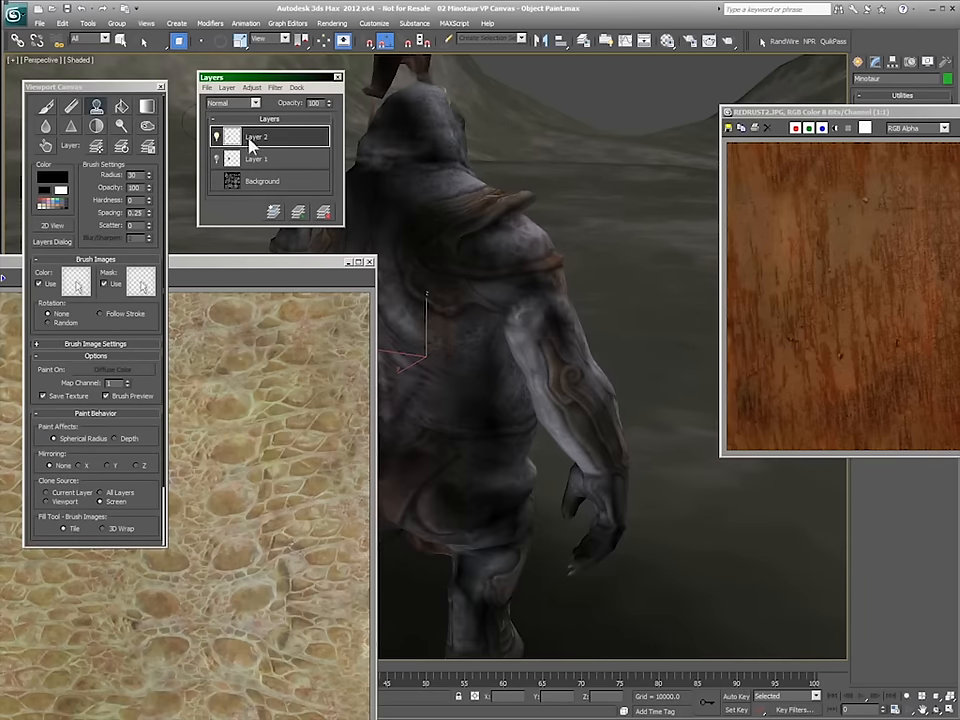
pyautogui.keyDown('alt'); pyautogui.click(834, 272); pyautogui.keyUp('alt')
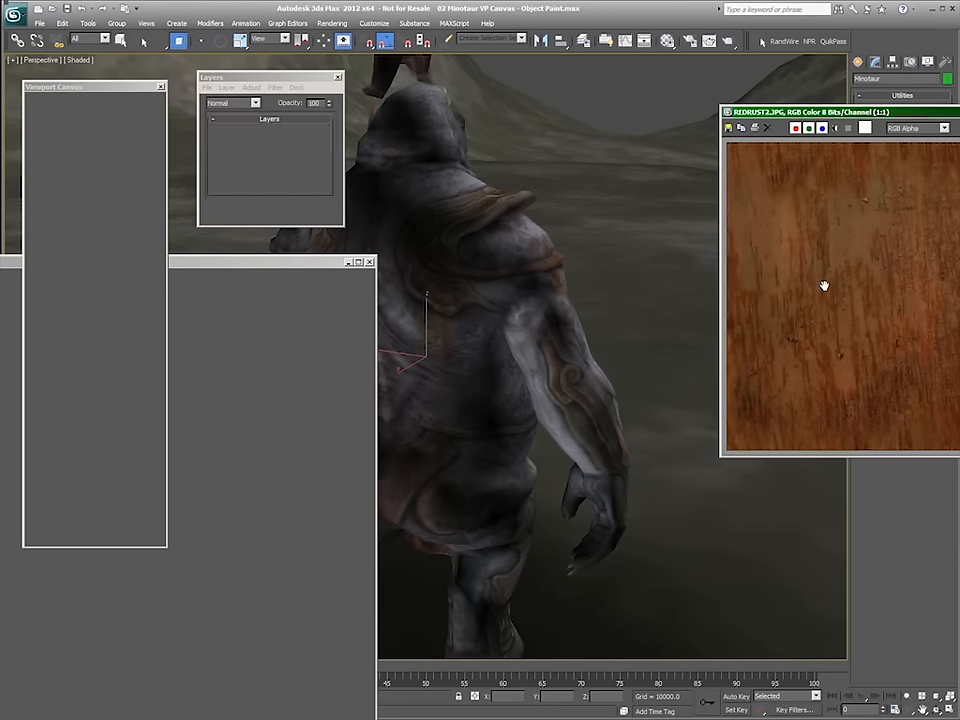
pyautogui.keyDown('alt'); pyautogui.click(836, 287); pyautogui.keyUp('alt')
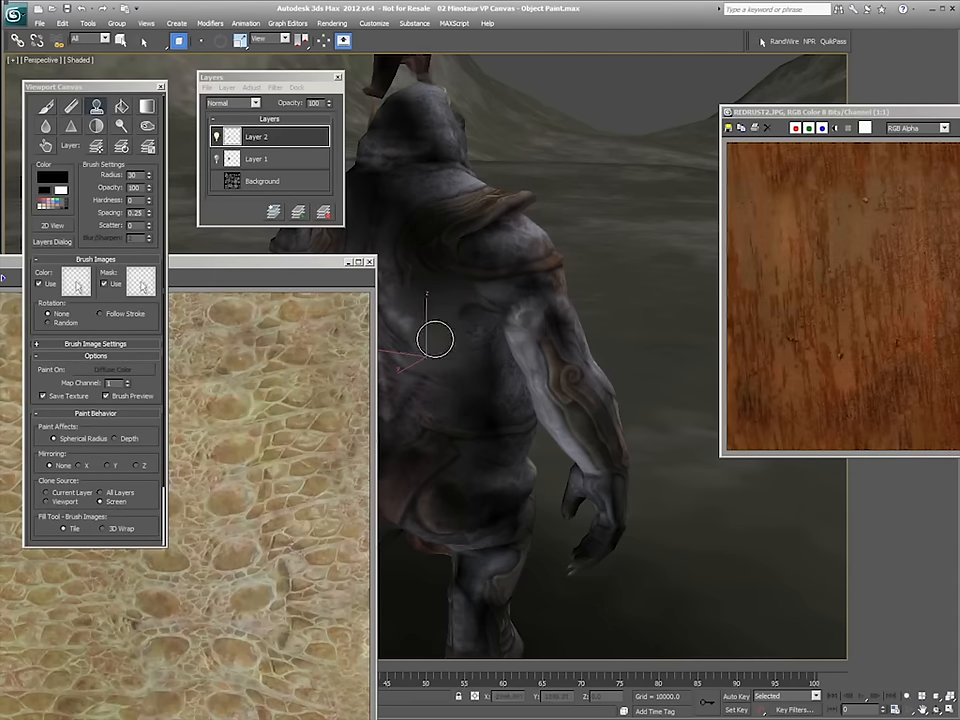
pyautogui.keyDown('alt'); pyautogui.click(843, 301); pyautogui.keyUp('alt')
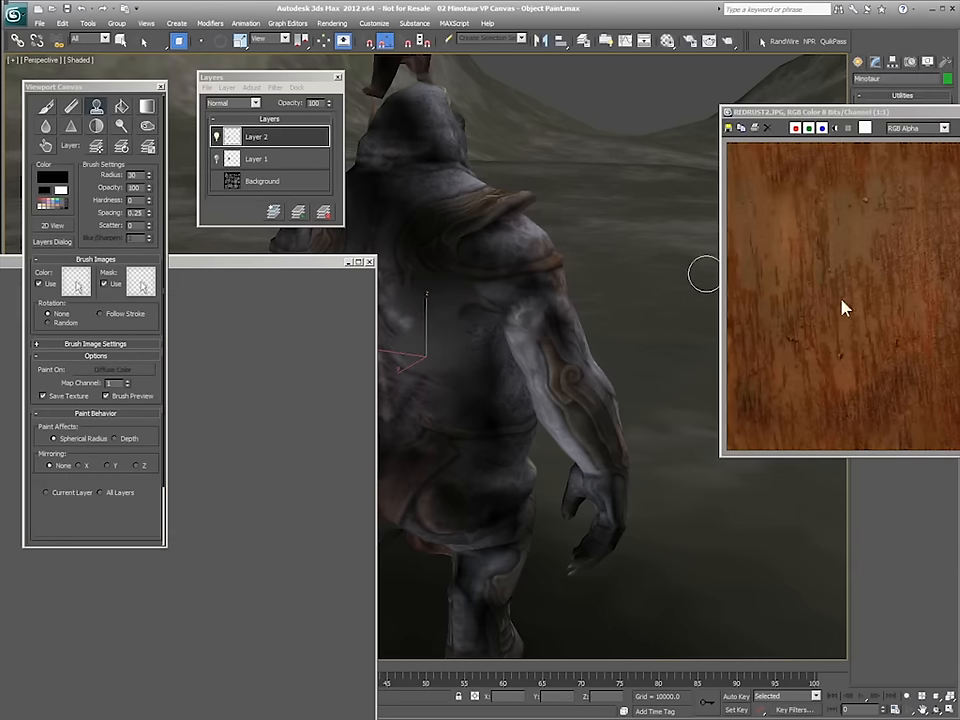
pyautogui.keyDown('alt'); pyautogui.click(867, 268); pyautogui.keyUp('alt')
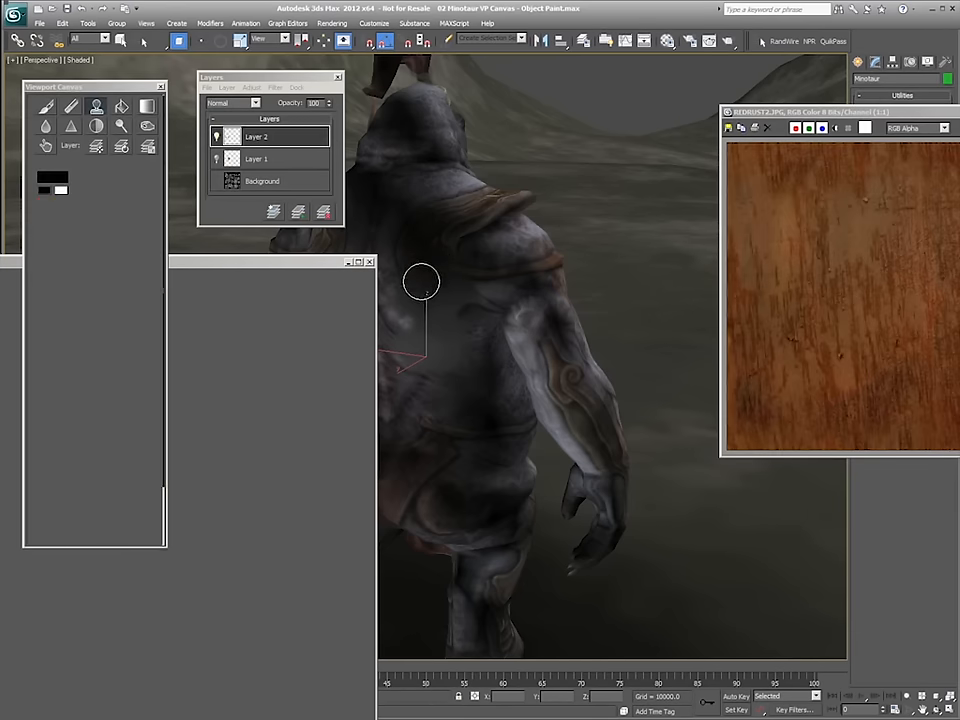
pyautogui.click(370, 307)
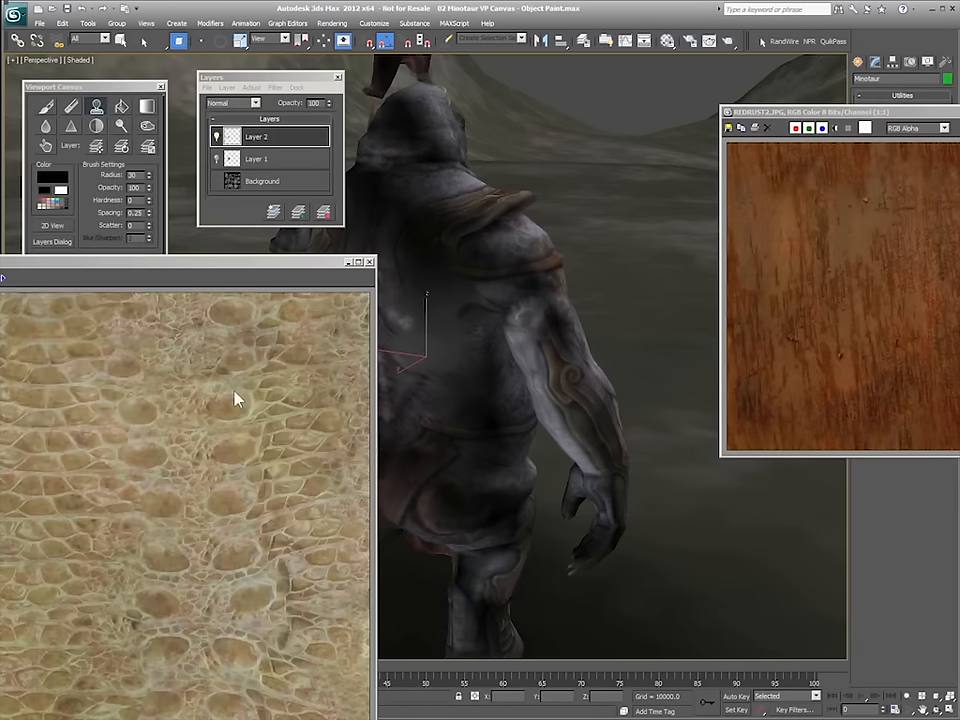
pyautogui.keyDown('alt'); pyautogui.click(235, 393); pyautogui.keyUp('alt')
# Stop painting with the Minotaur's front in view, close both texture image windows and minimise 3ds Max.
pyautogui.moveTo(506, 330)
pyautogui.keyDown('alt'); pyautogui.mouseDown(button='middle')
pyautogui.moveTo(390, 372)
pyautogui.moveTo(332, 364)
pyautogui.moveTo(497, 285)
pyautogui.mouseUp(button='middle'); pyautogui.keyUp('alt')
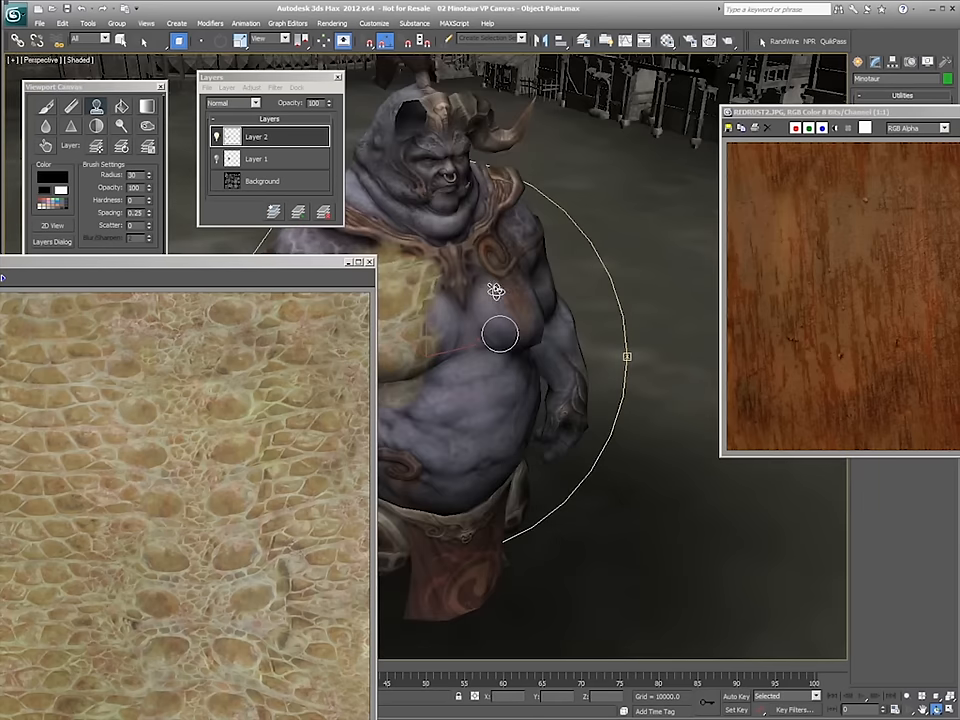
pyautogui.click(370, 262)
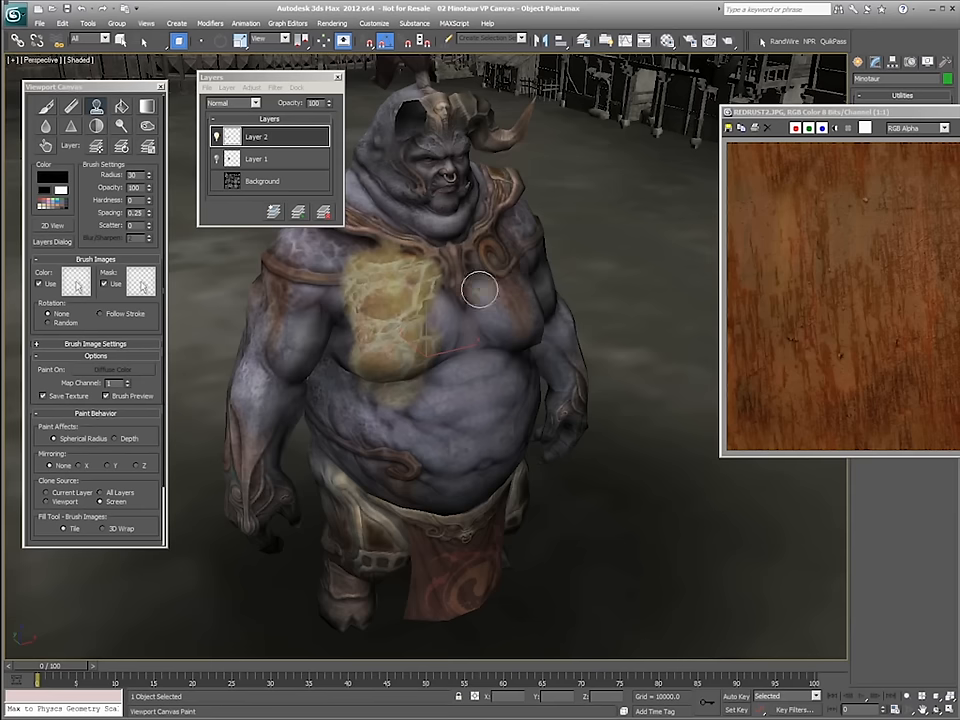
pyautogui.rightClick(450, 307)
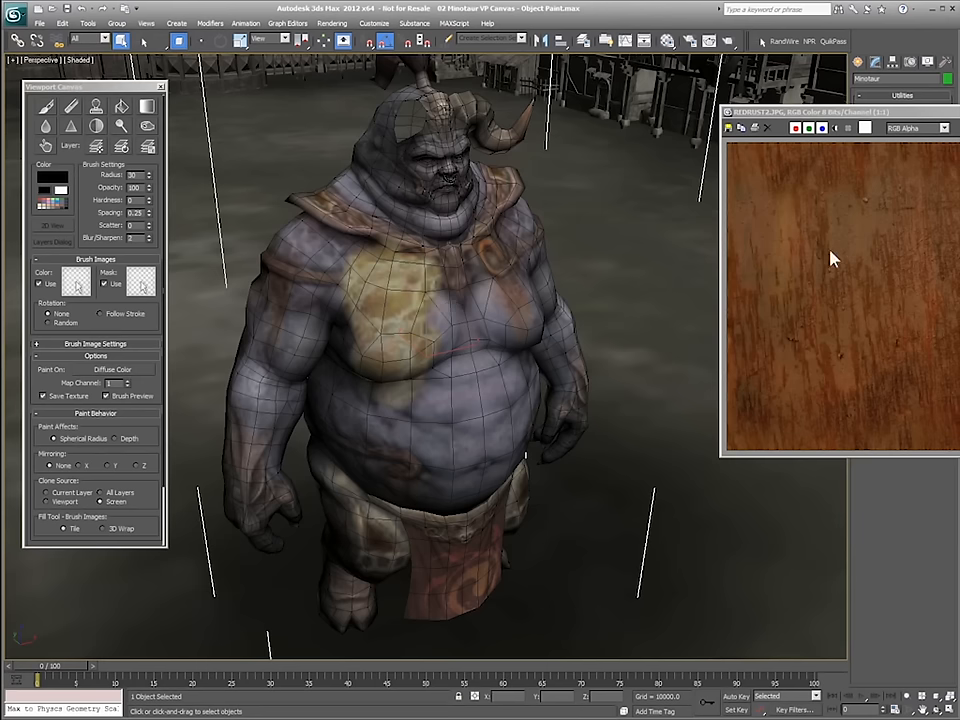
pyautogui.click(958, 112)
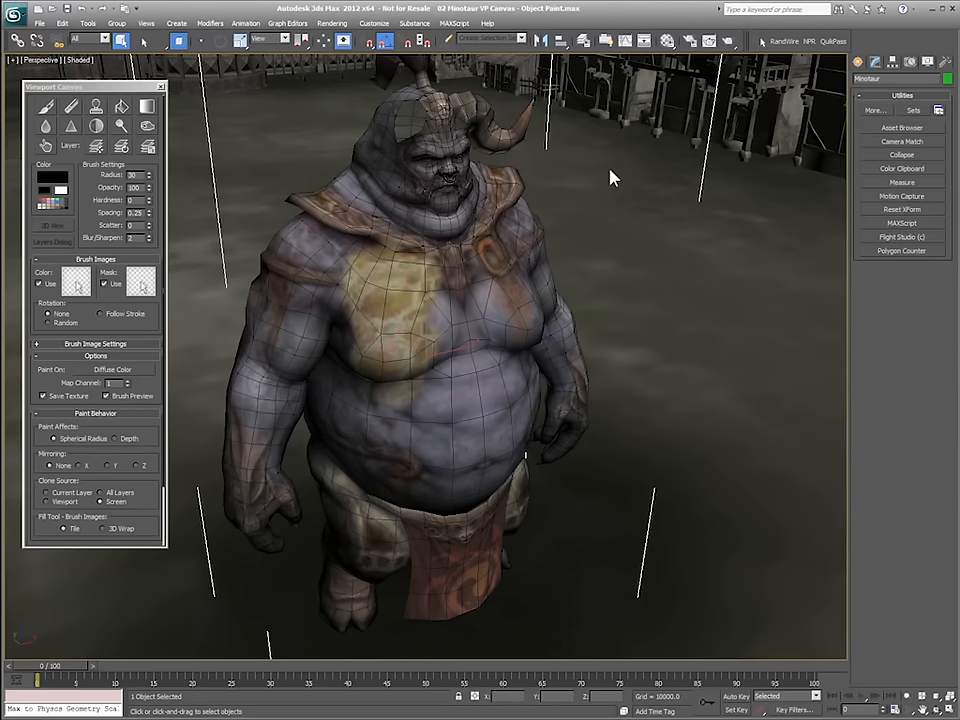
pyautogui.click(934, 10)
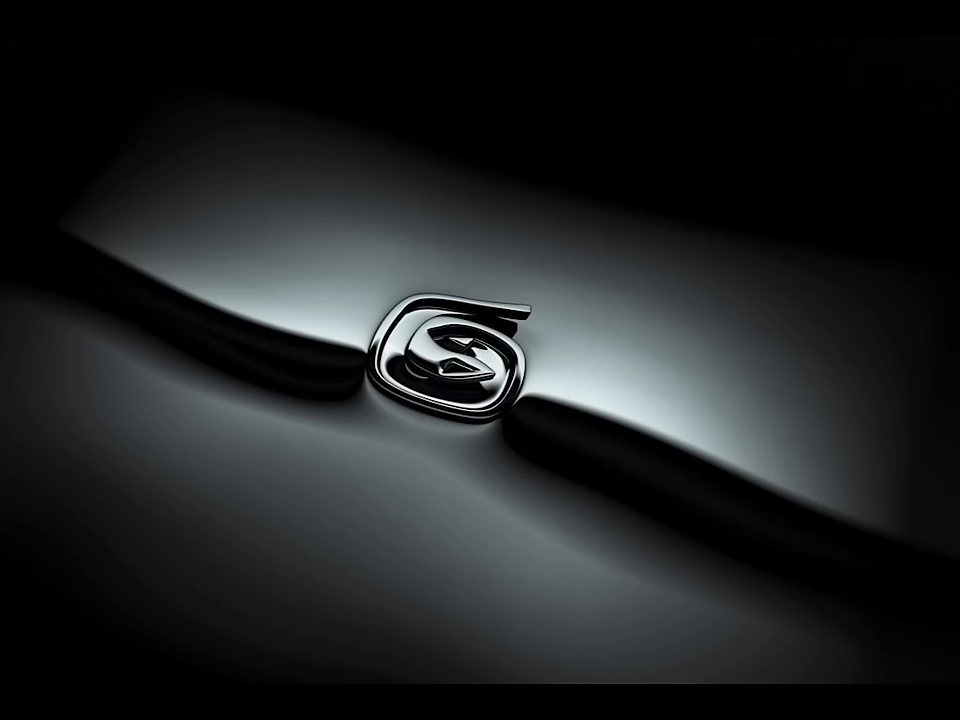